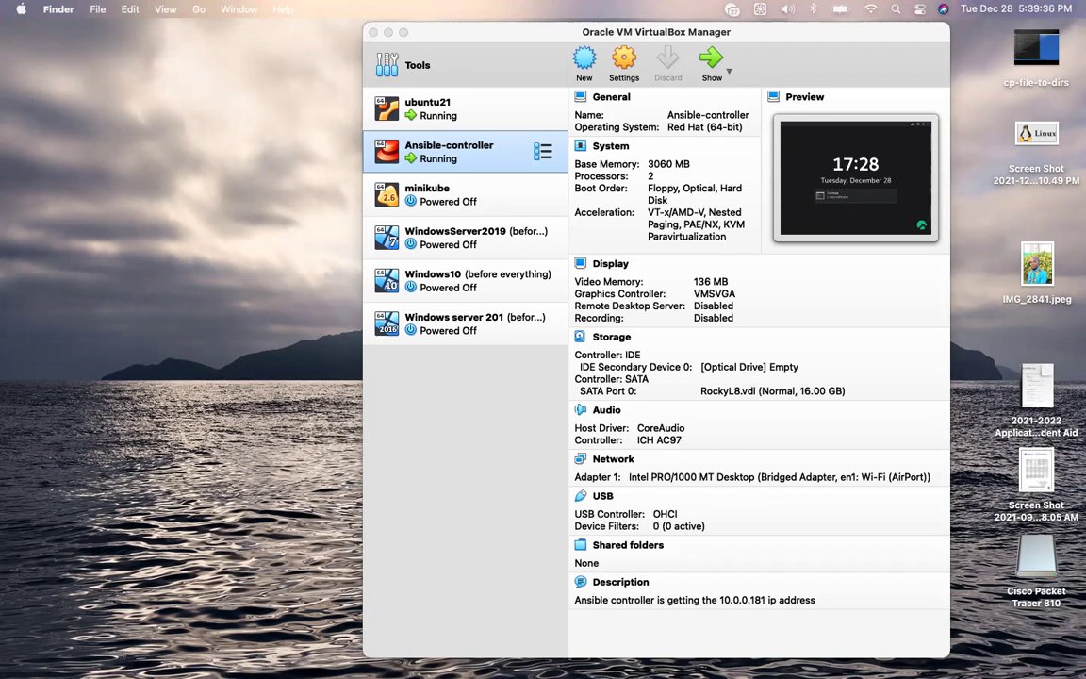
Switch to the running ubuntu21 virtual machine and log in with the account password.
mouse_move(637, 671)
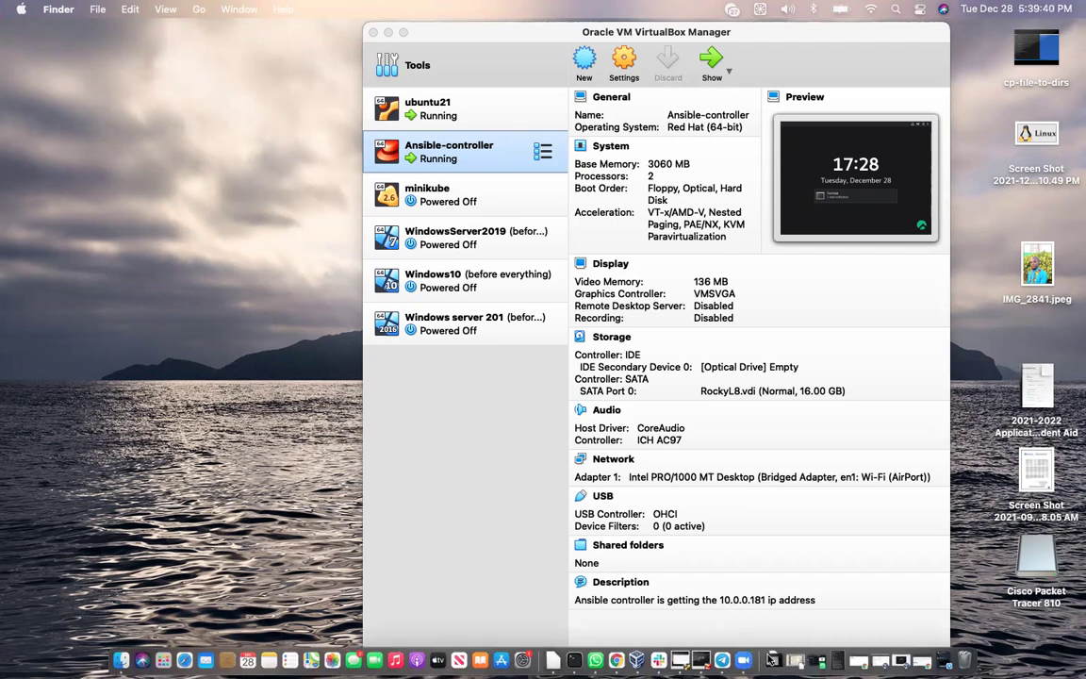
click(680, 661)
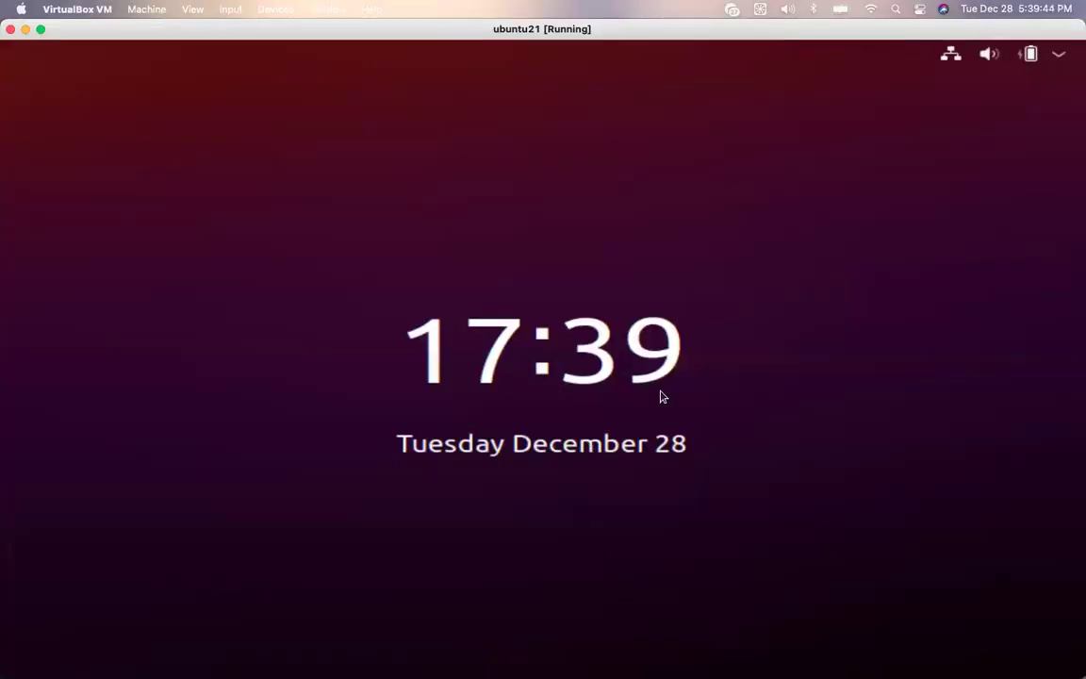
click(603, 319)
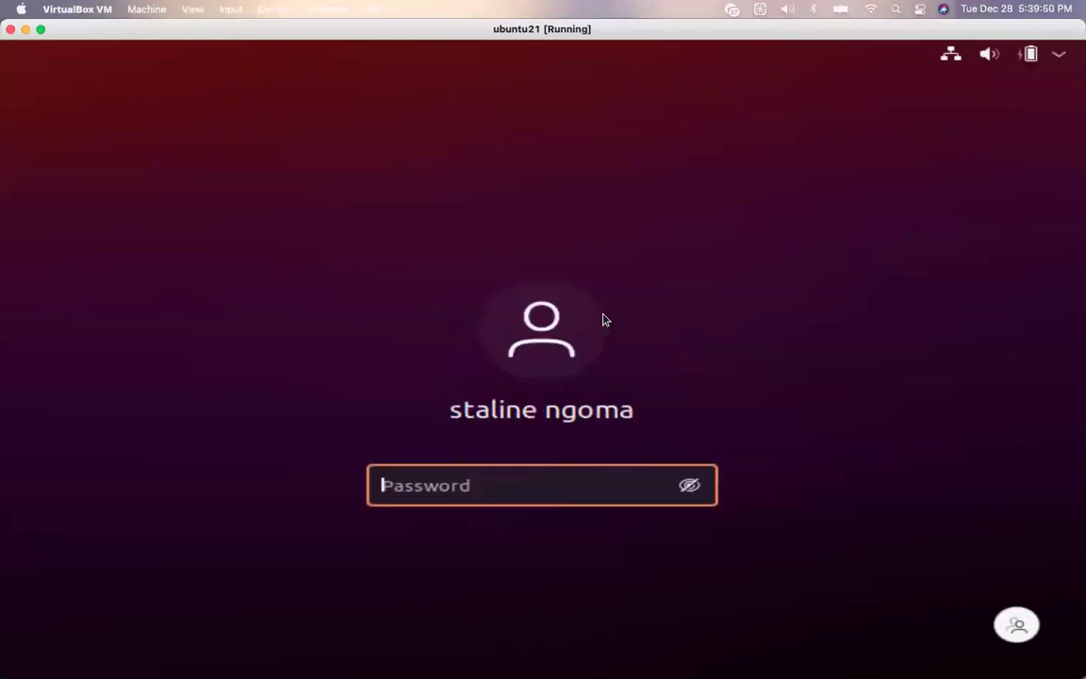
text(•••••••)
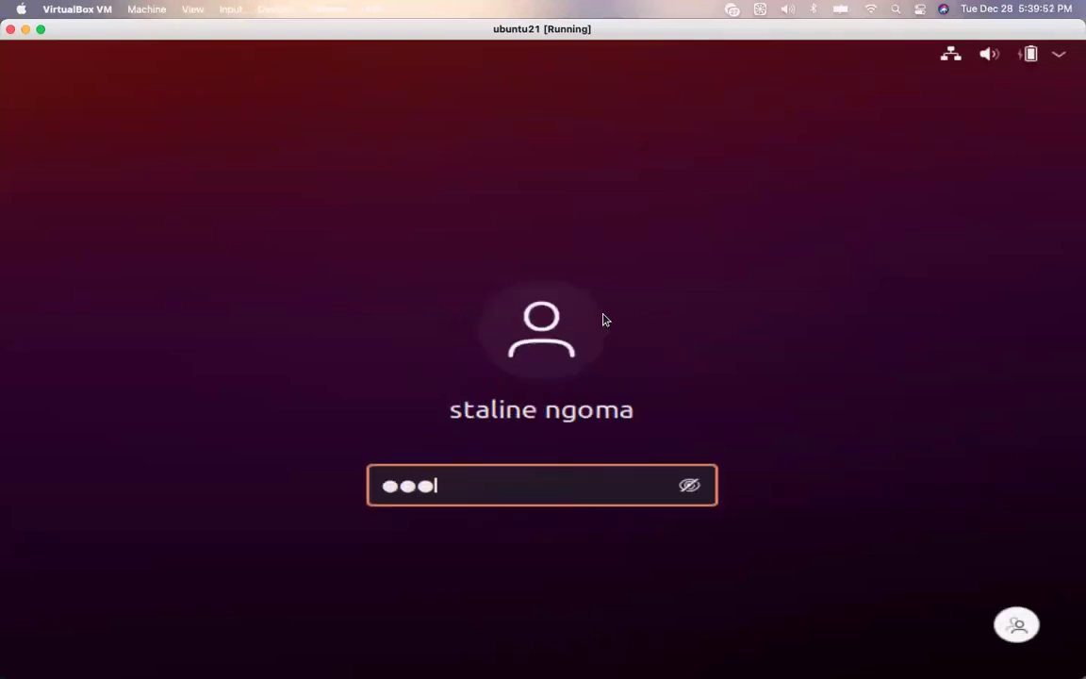
key(Return)
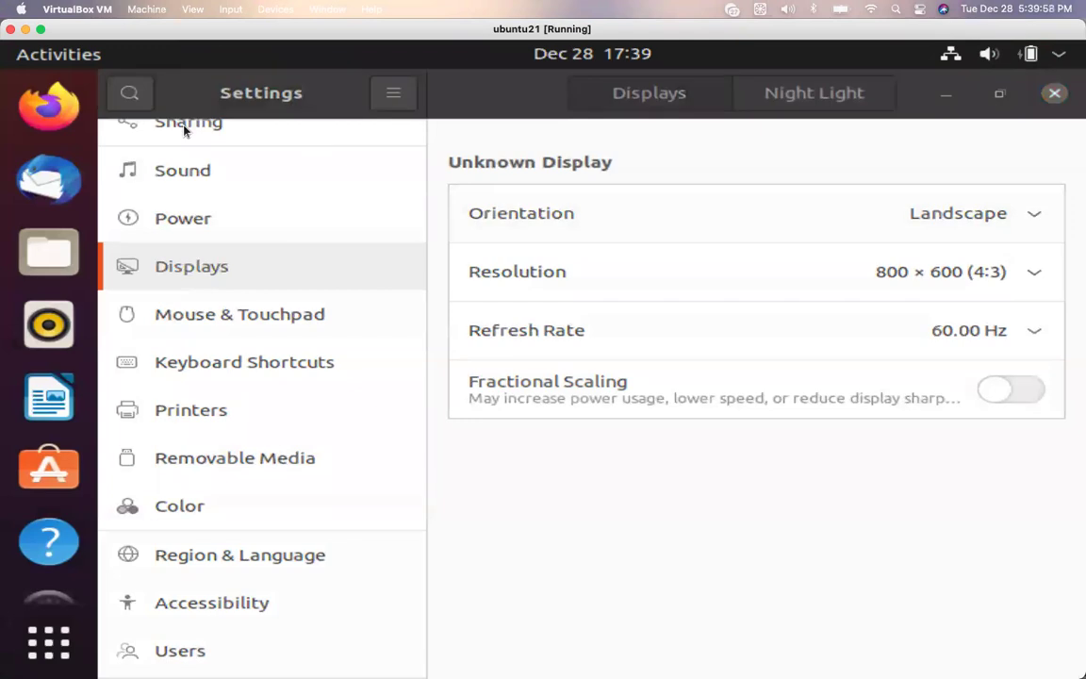
Close the open Settings and Terminal windows in Ubuntu and display the virtual machine full screen.
click(1042, 94)
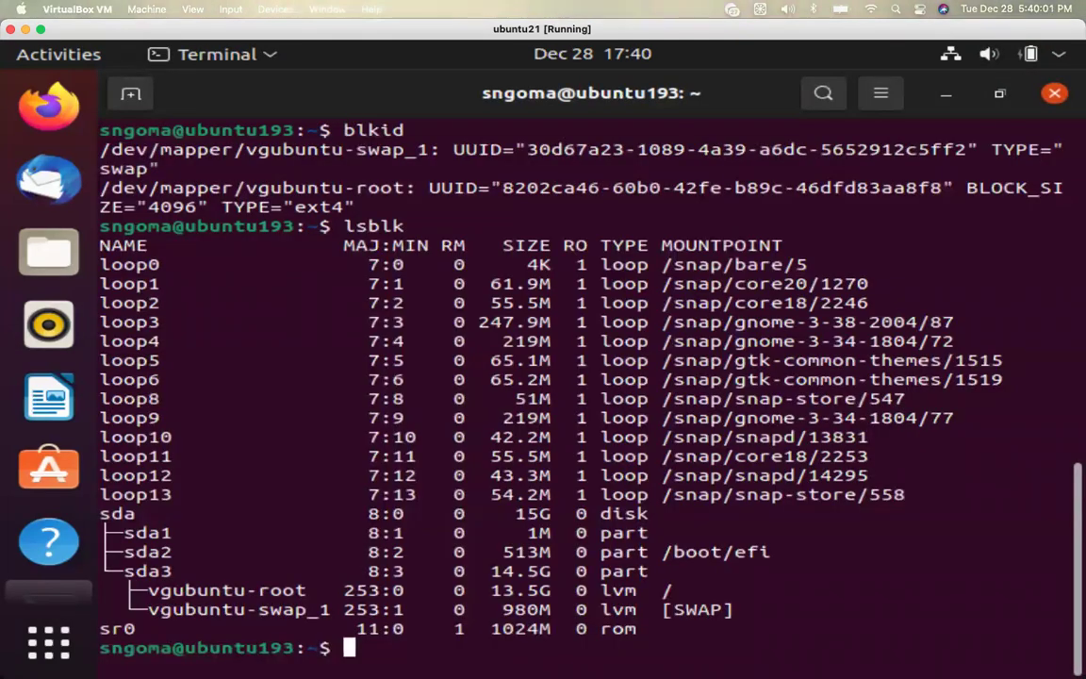
key(ctrl+l)
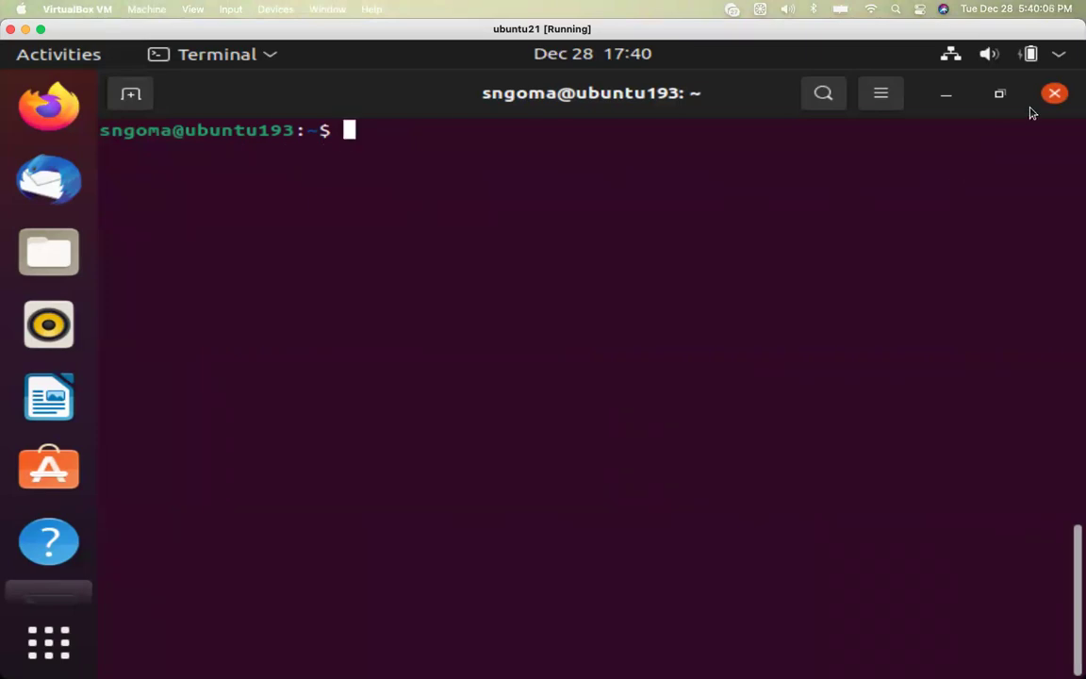
click(1054, 92)
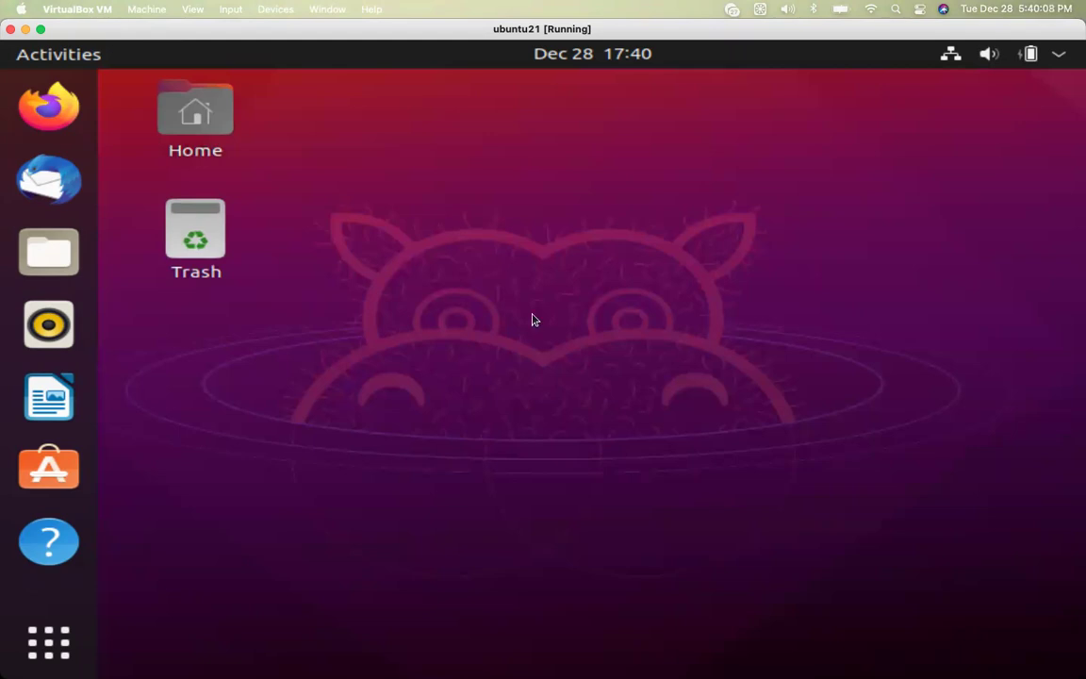
click(41, 31)
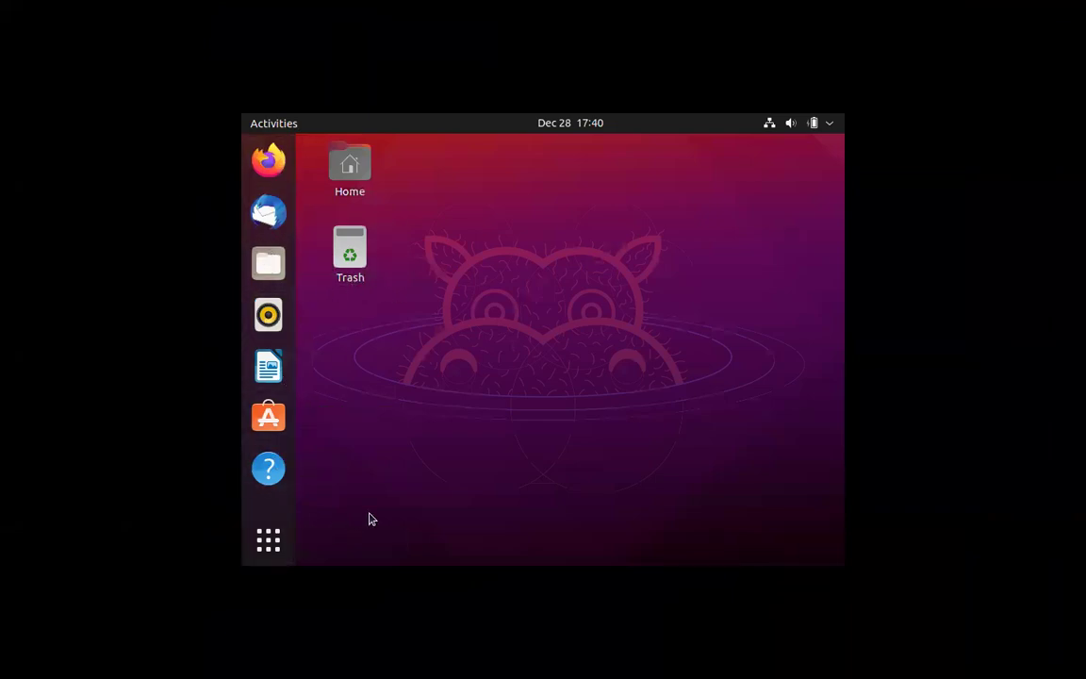
Search the installed applications for "ter" and launch Terminal.
click(269, 539)
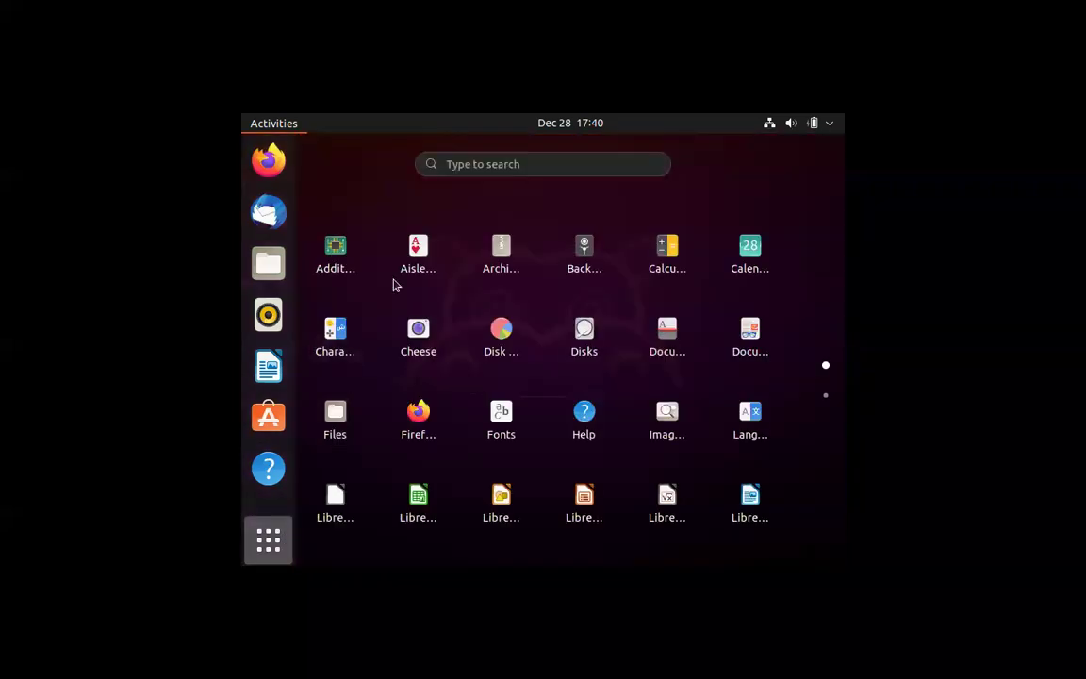
click(502, 164)
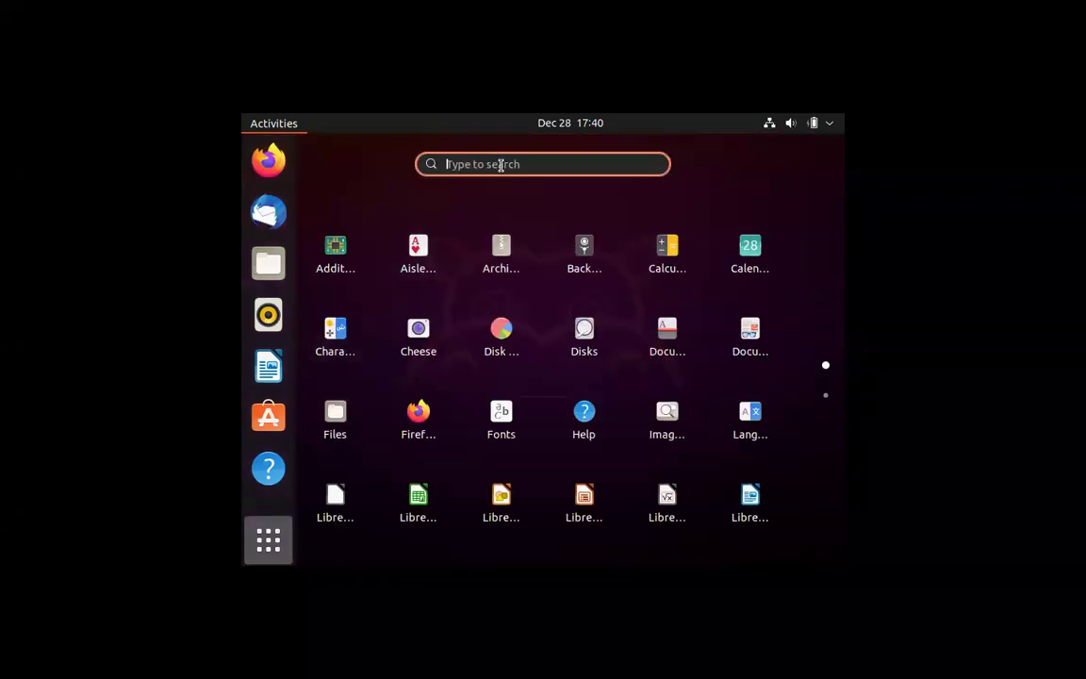
text(ter)
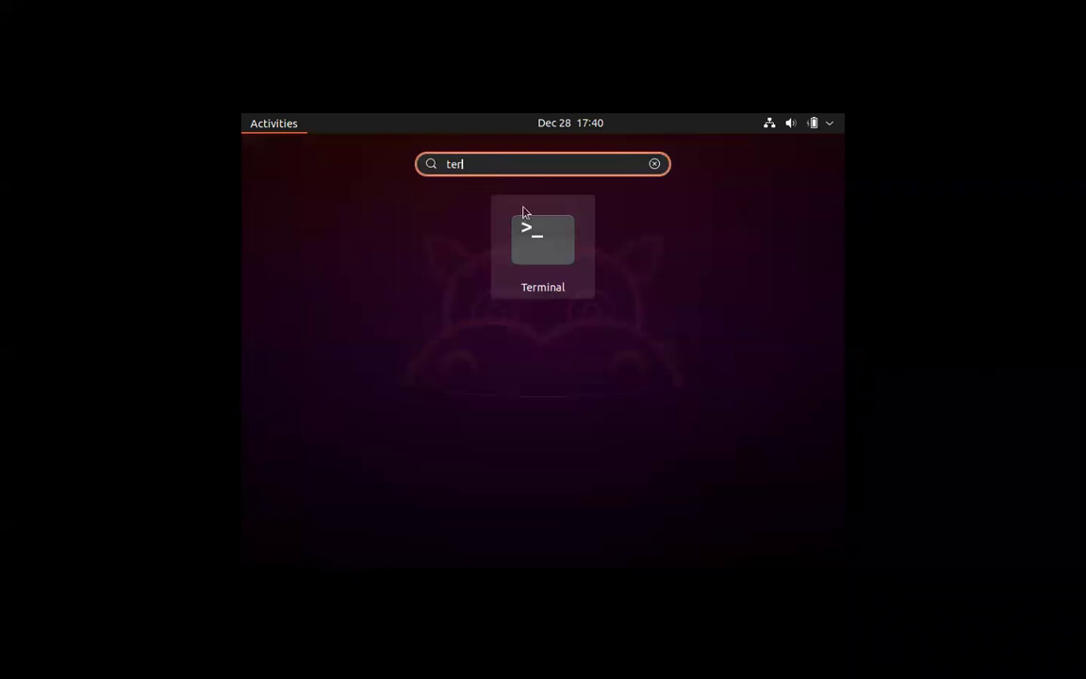
click(528, 231)
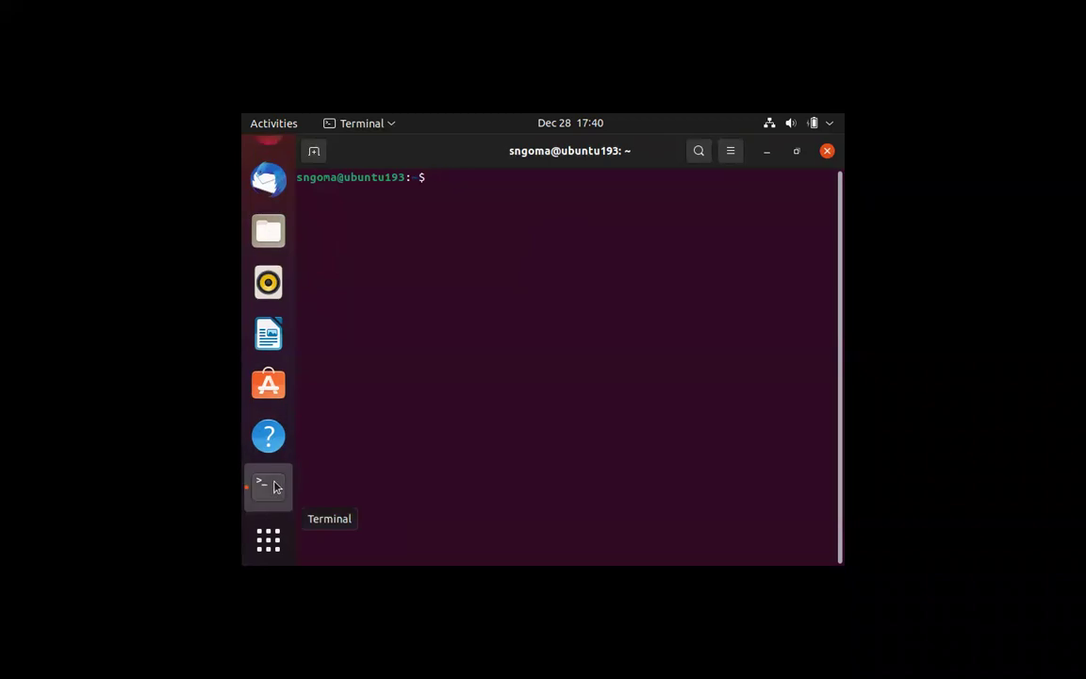
Add Terminal to the dock favorites and dismiss the notification.
right_click(276, 486)
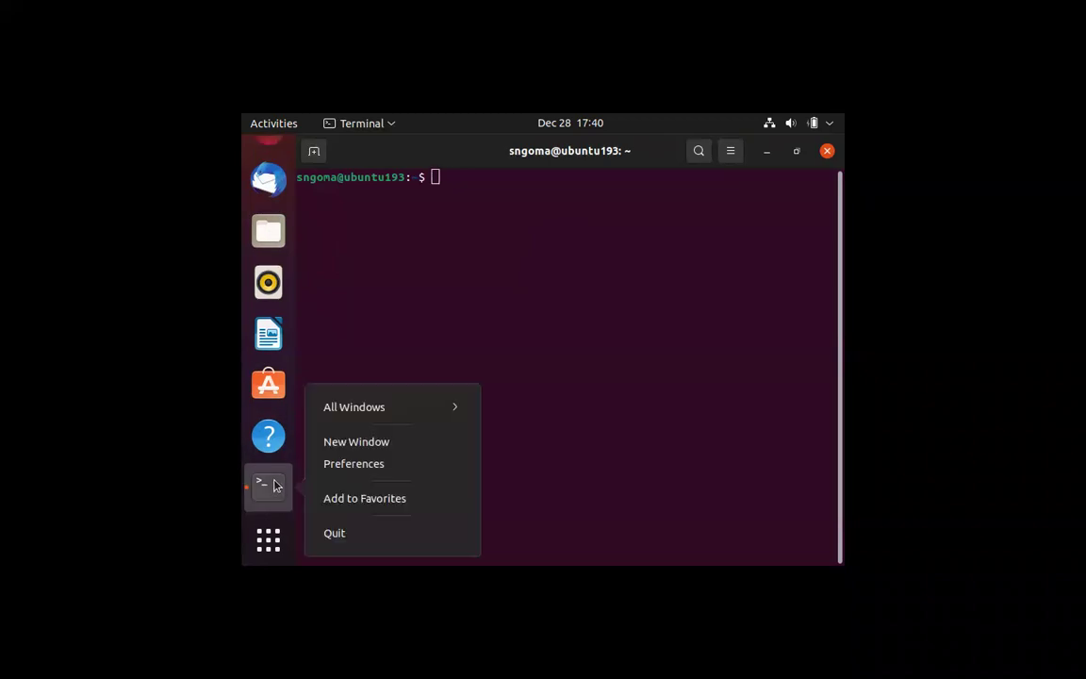
click(363, 499)
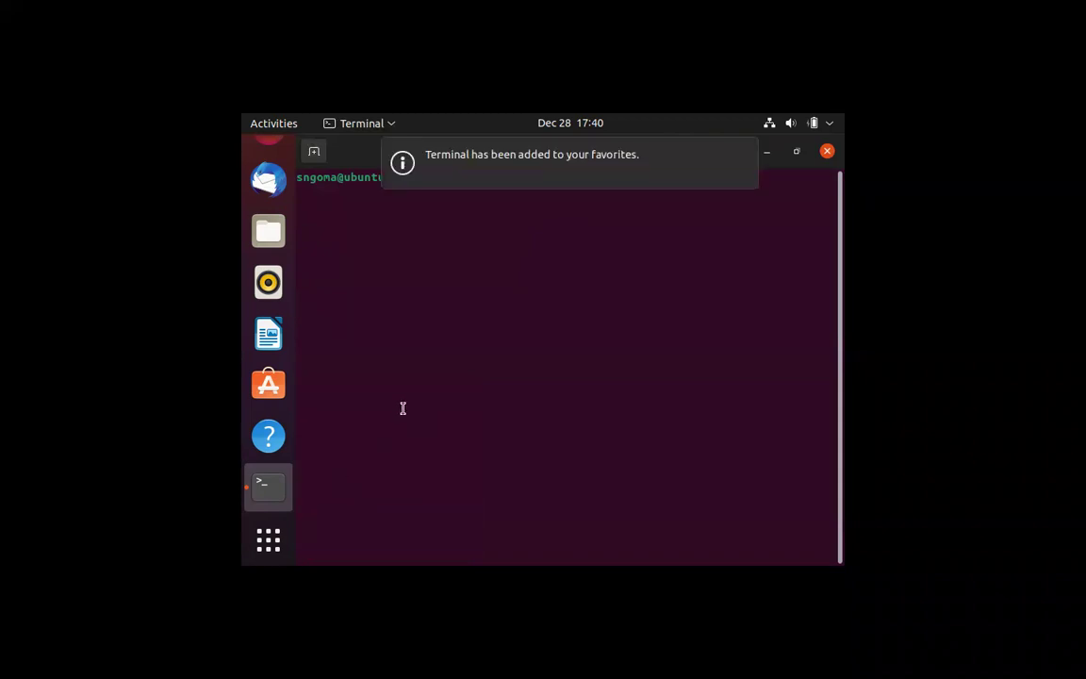
mouse_move(649, 150)
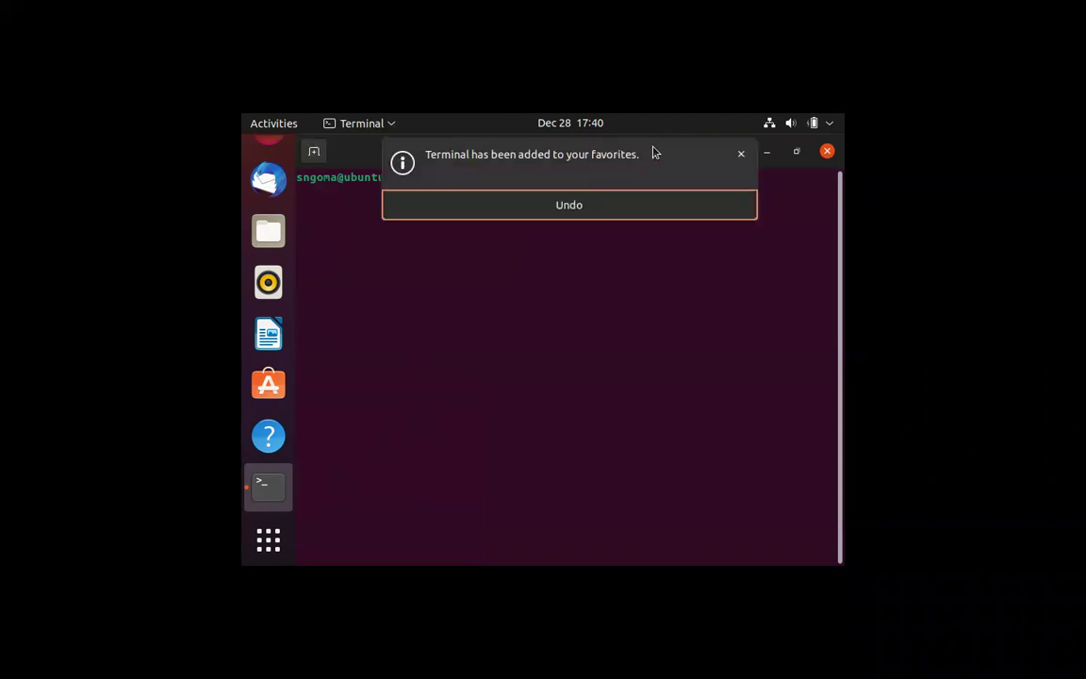
click(741, 154)
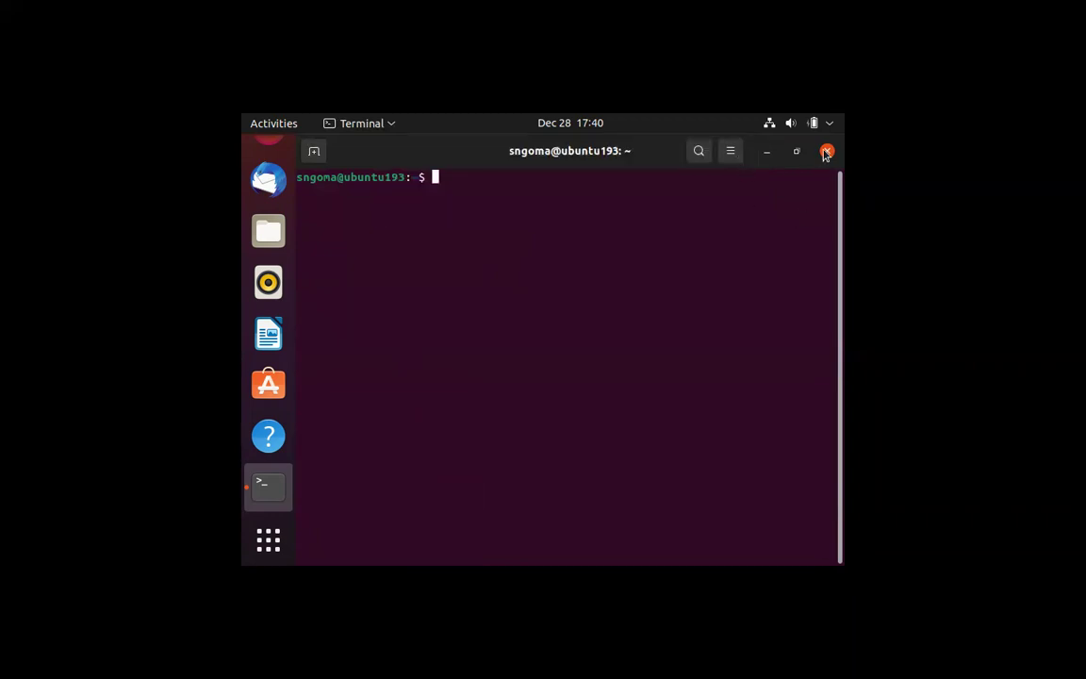
Close and relaunch Terminal, and list the mounted file systems with their types and readable sizes using df -Th.
click(826, 152)
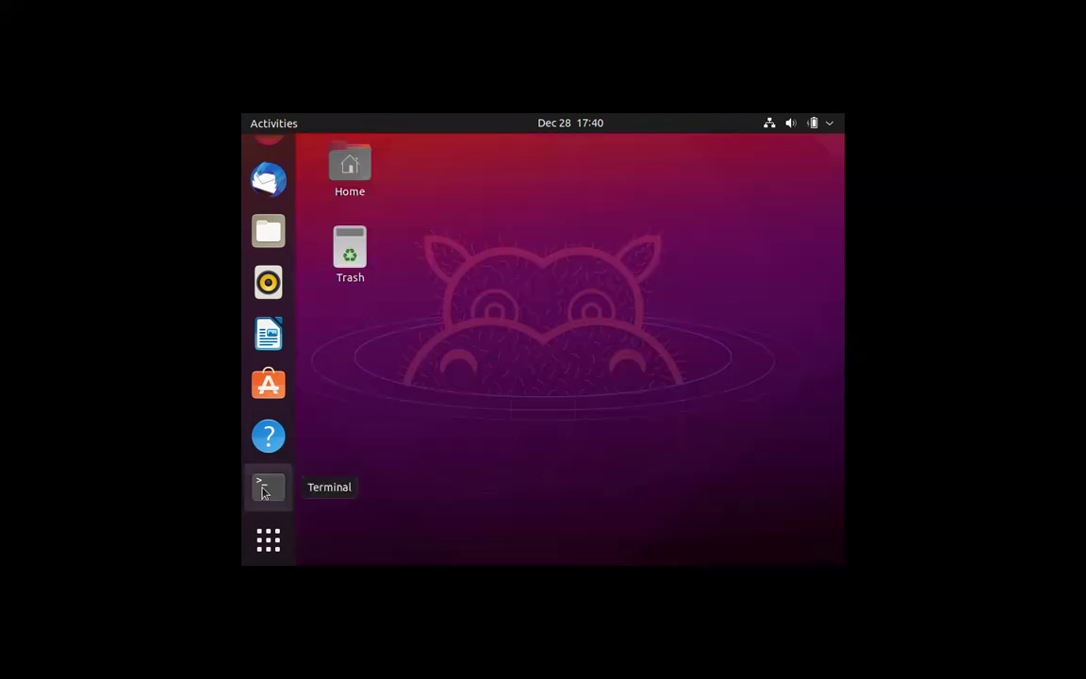
click(269, 485)
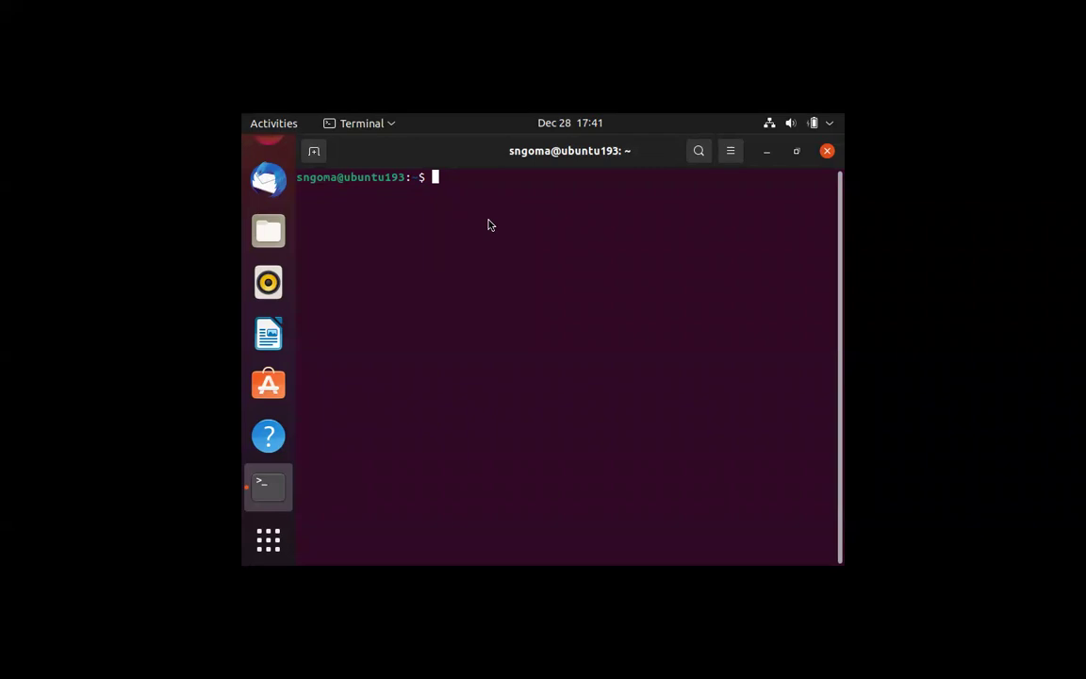
text(df -Th)
key(Return)
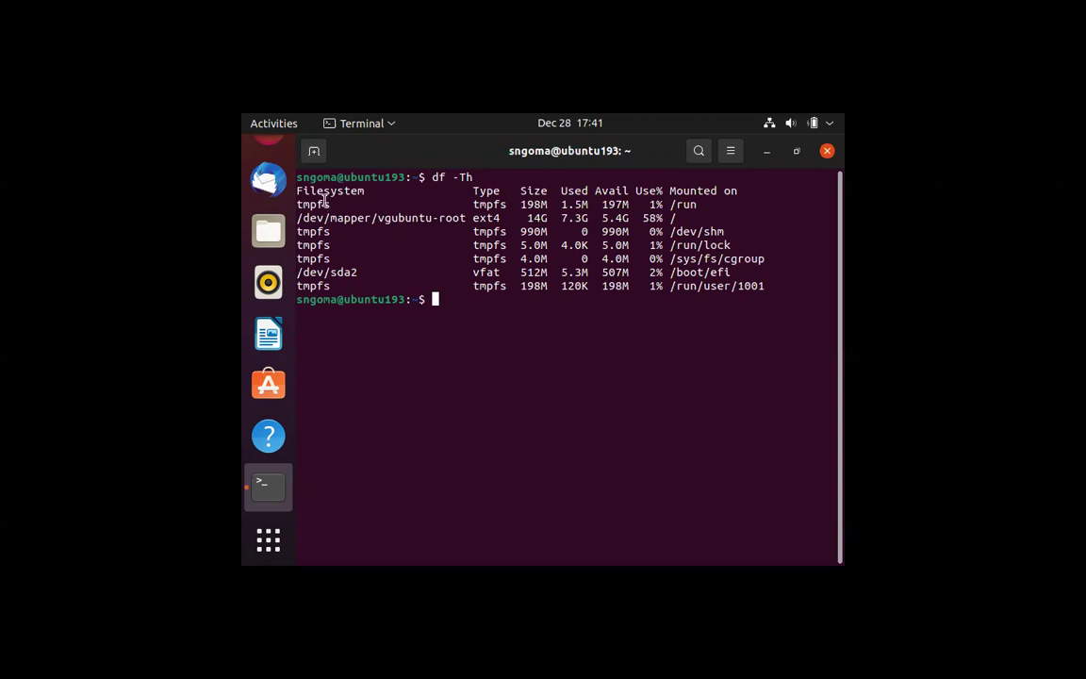
Examine the df column headings, the first tmpfs entry and the parts of the /dev/mapper/vgubuntu-root device name.
drag(297, 190, 365, 190)
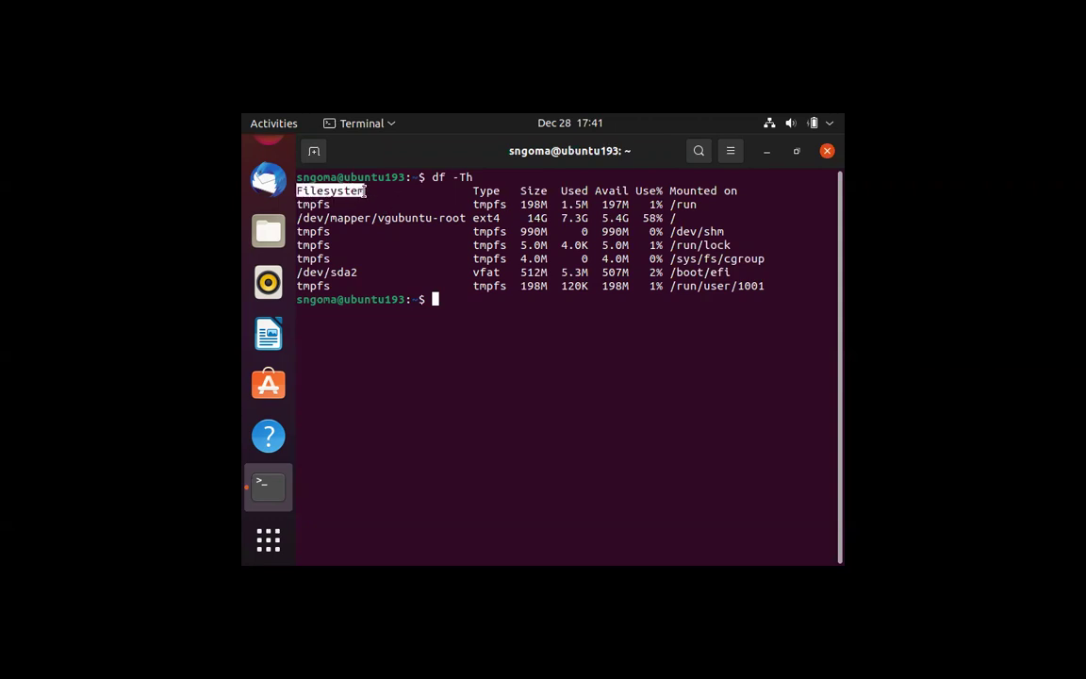
drag(473, 190, 820, 190)
click(606, 190)
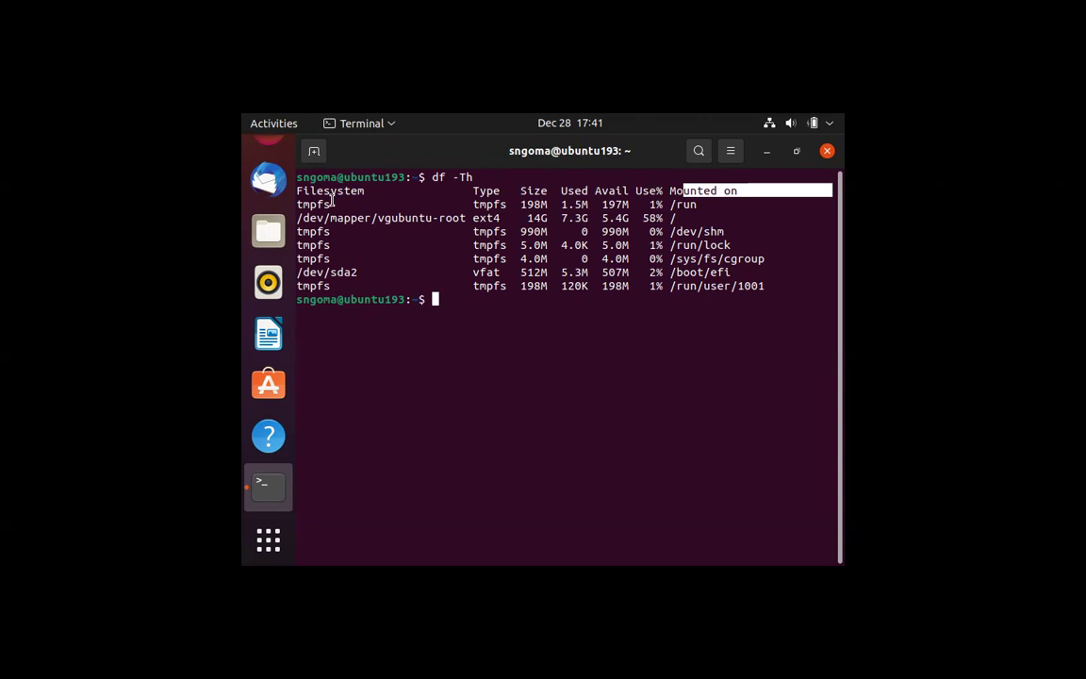
drag(331, 204, 294, 208)
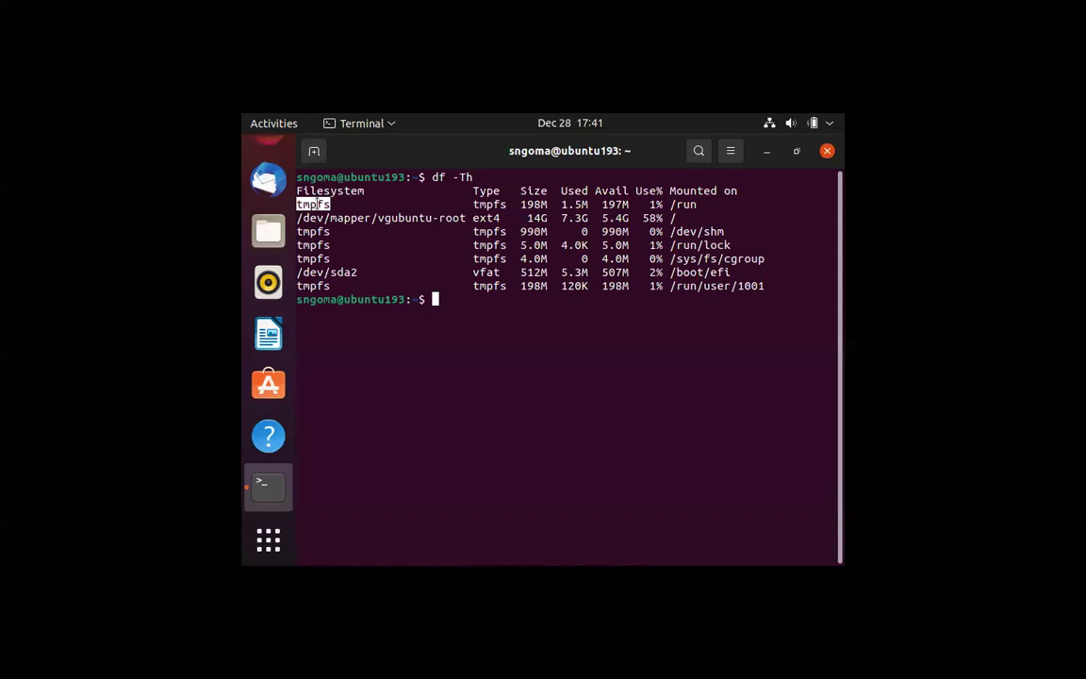
drag(298, 218, 466, 219)
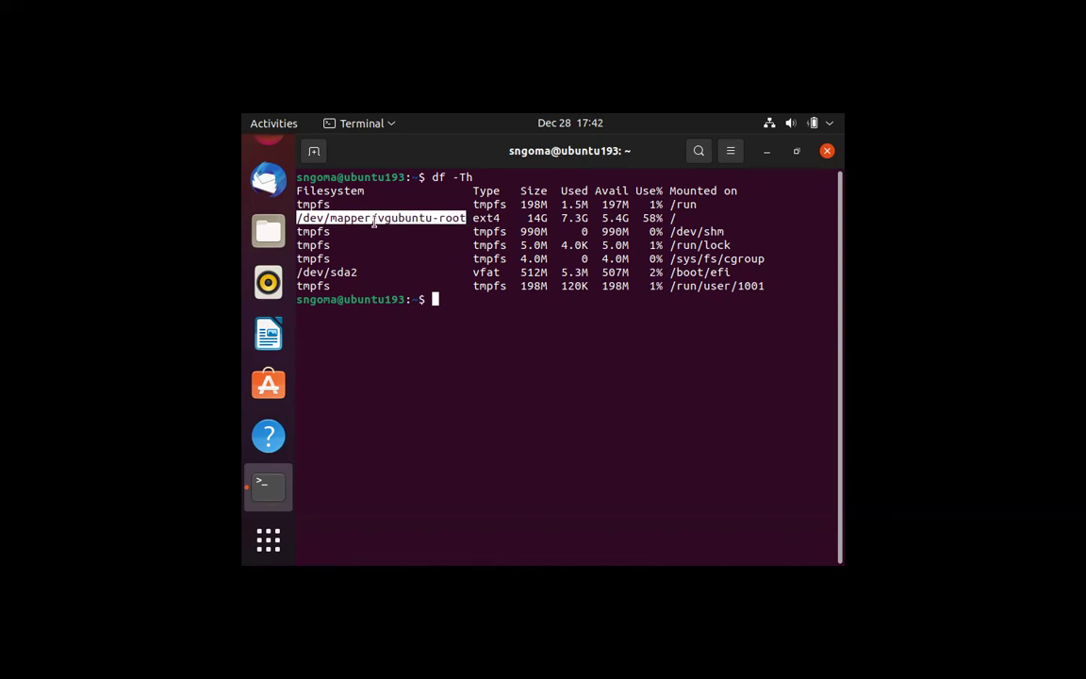
drag(297, 217, 368, 217)
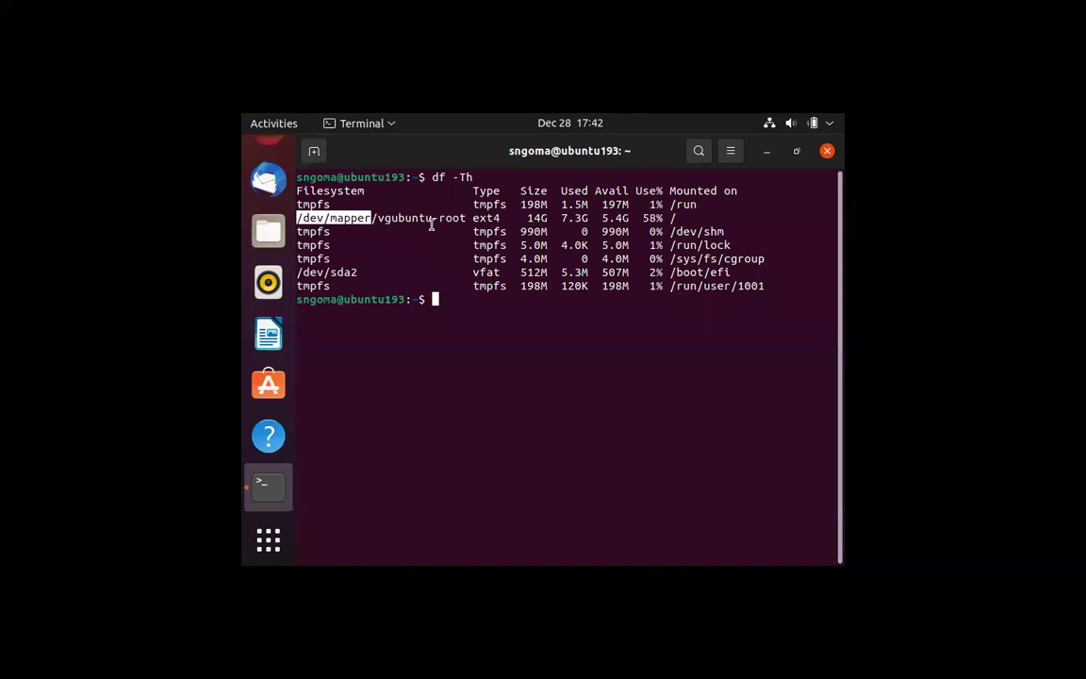
drag(377, 217, 431, 218)
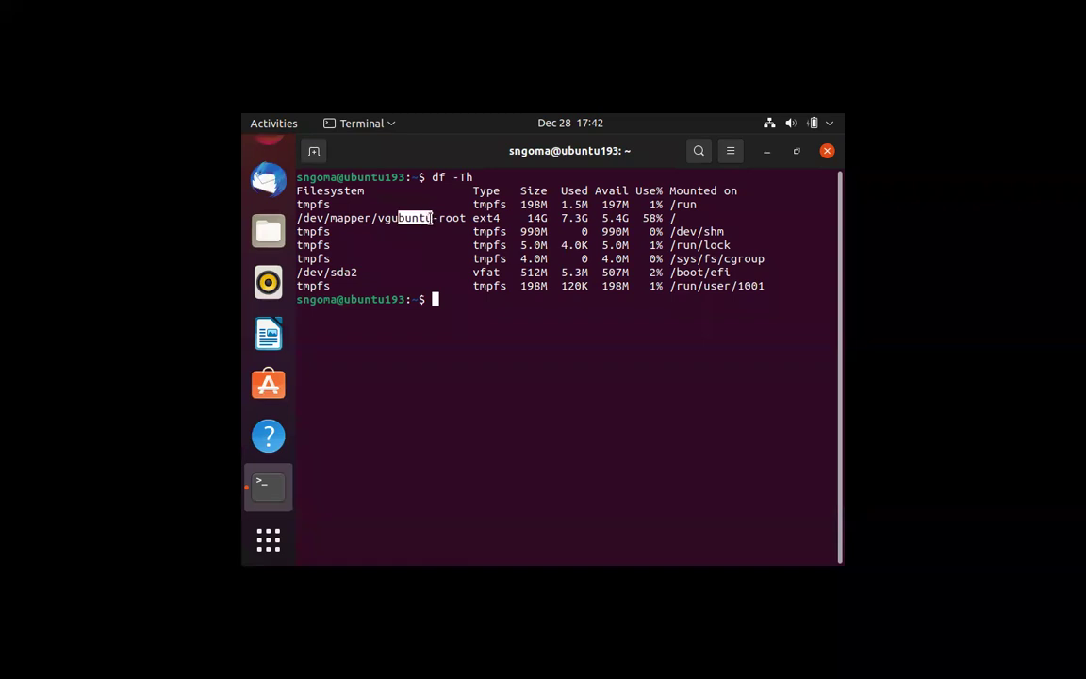
click(437, 218)
triple_click(377, 217)
drag(377, 218, 425, 218)
drag(436, 218, 467, 218)
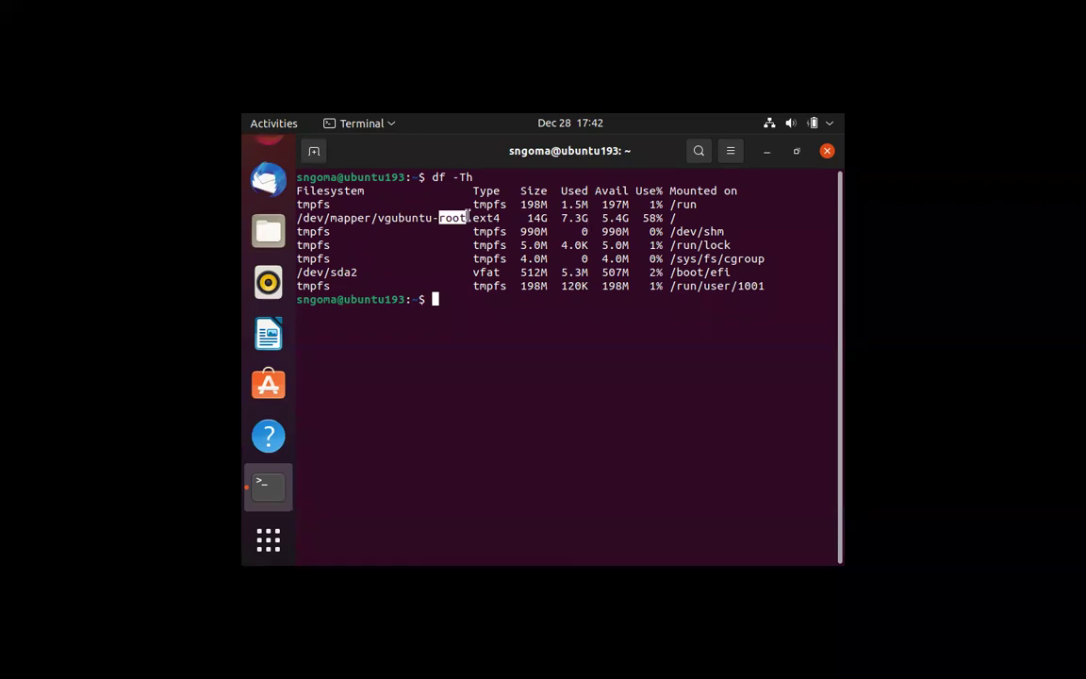
Examine the root file system's mount point, use percentage, and used and available space in the df output.
drag(499, 218, 685, 218)
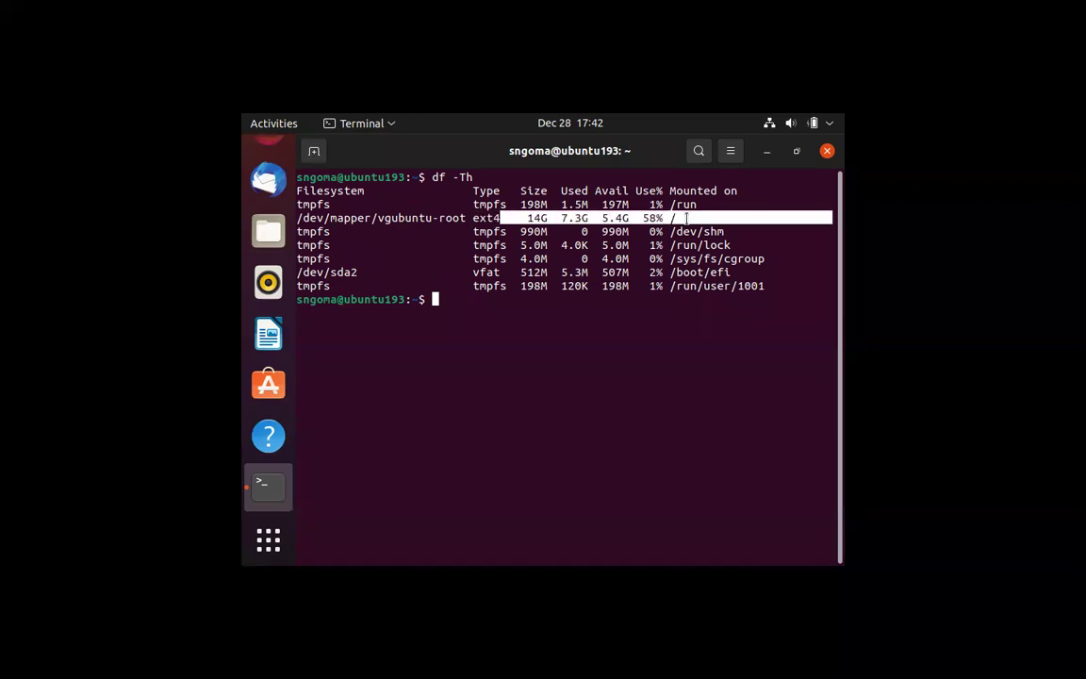
click(665, 218)
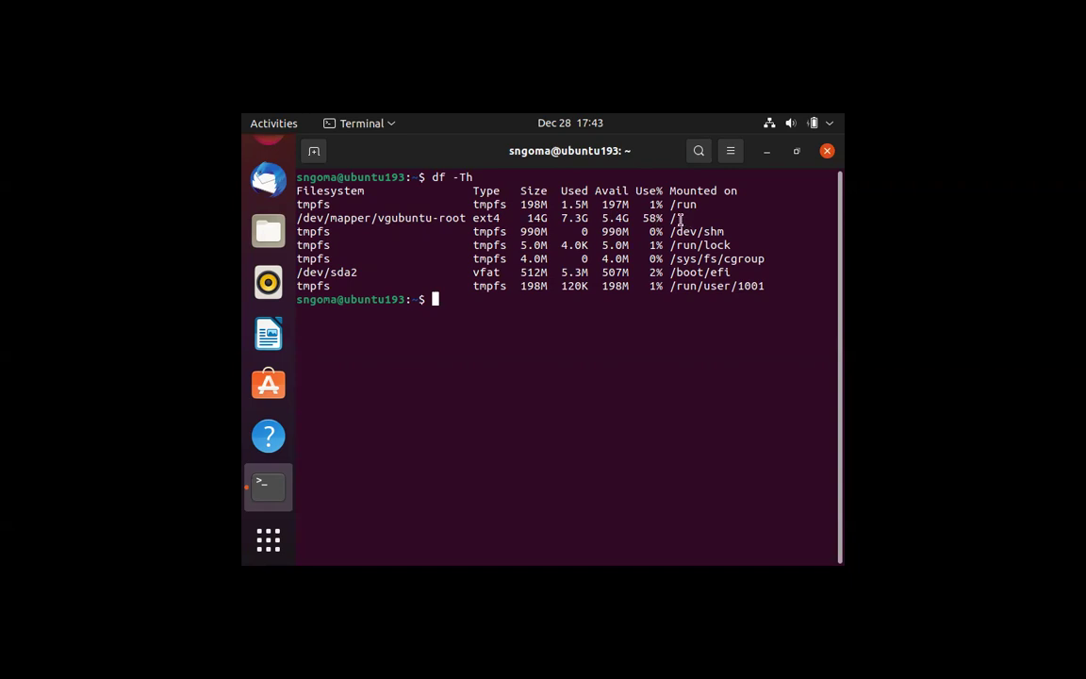
drag(681, 218, 667, 219)
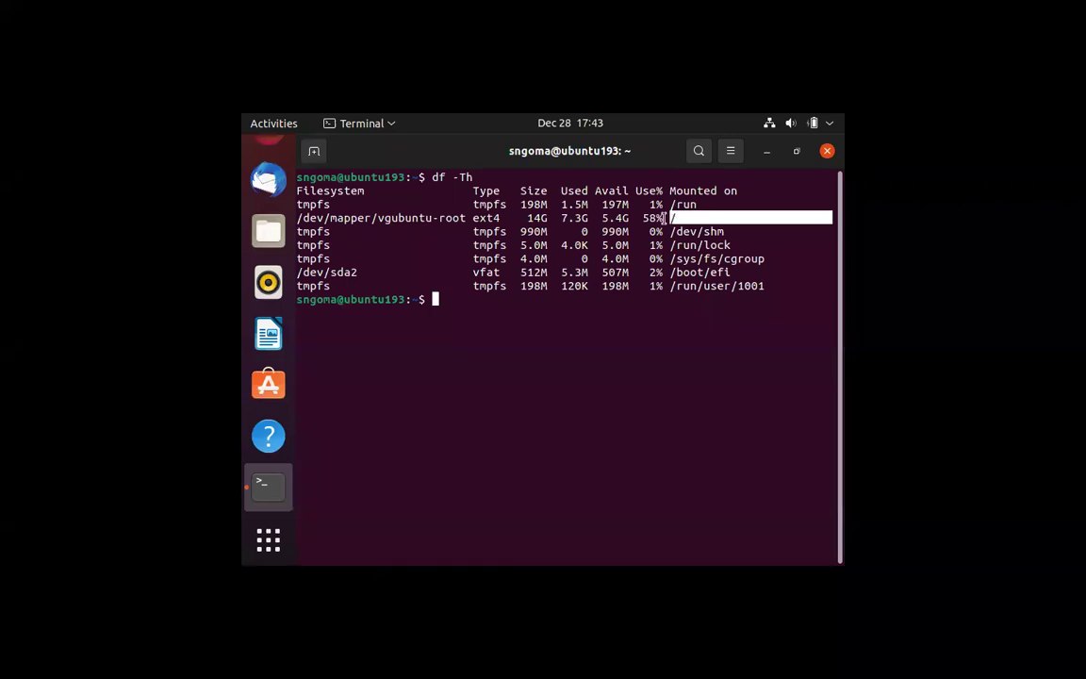
drag(664, 218, 641, 220)
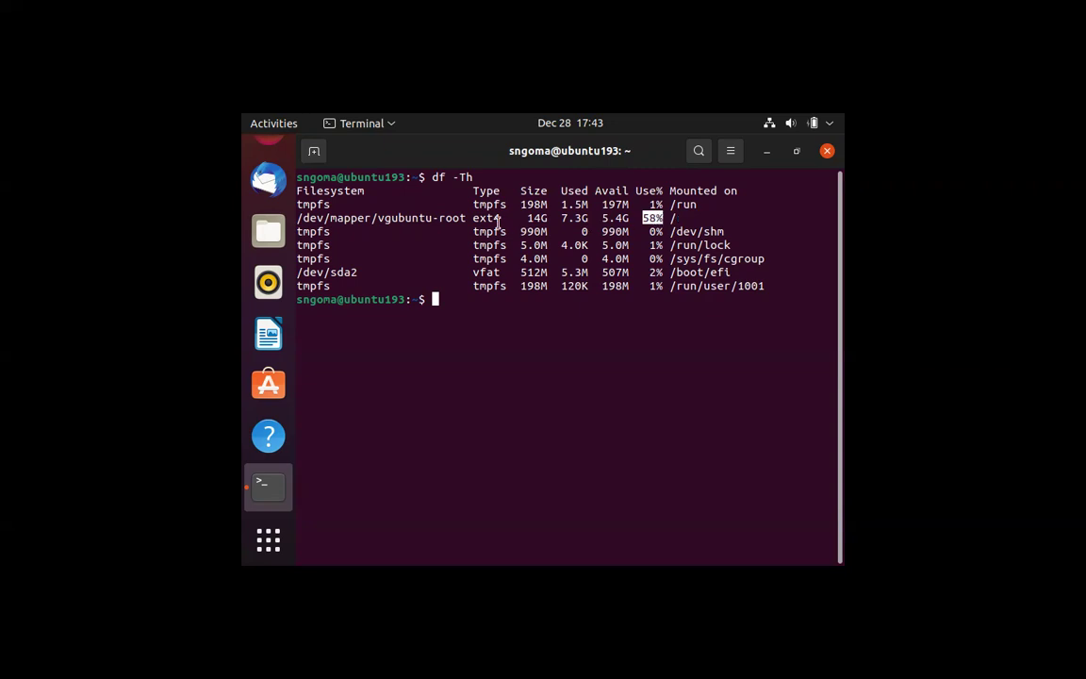
drag(680, 217, 670, 218)
click(681, 218)
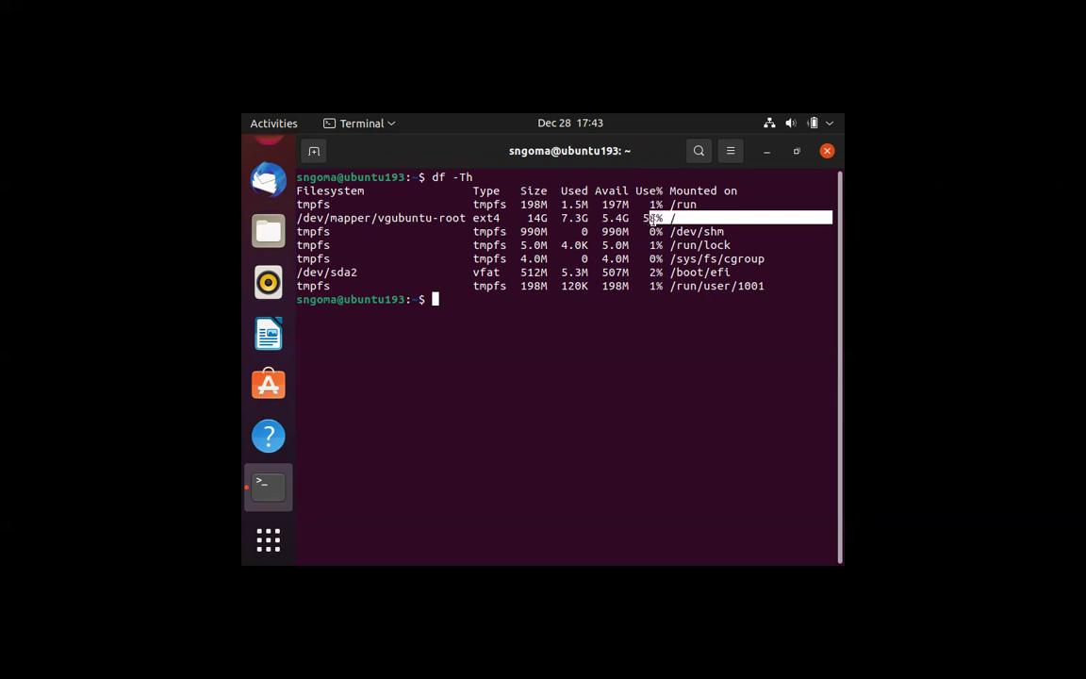
drag(670, 218, 560, 218)
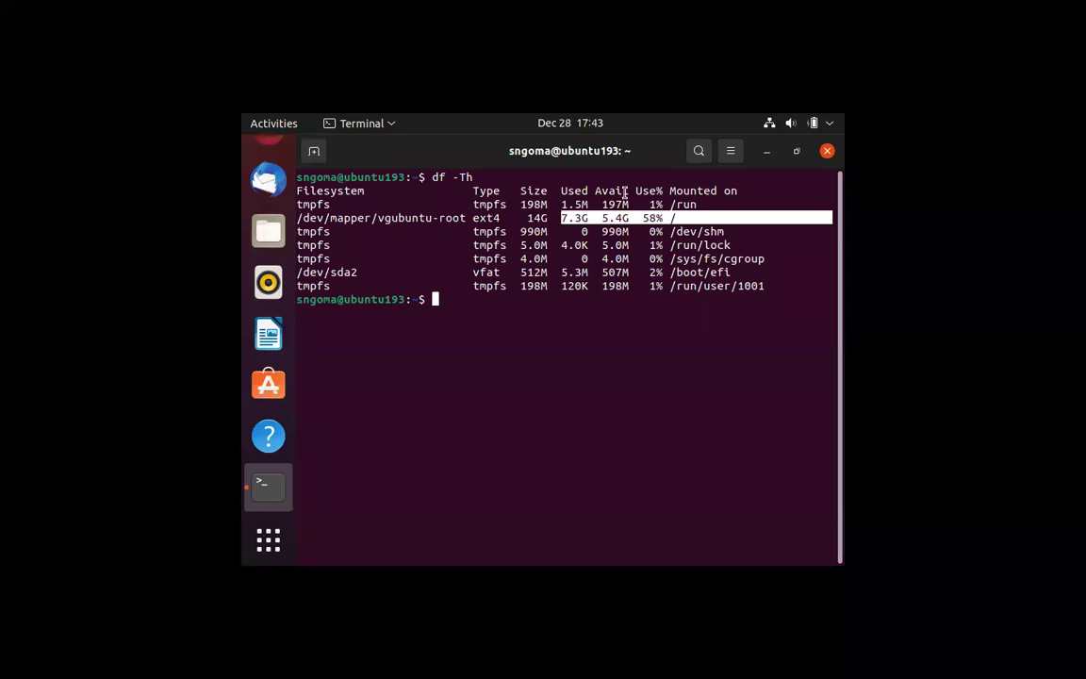
drag(548, 191, 588, 190)
drag(562, 231, 577, 218)
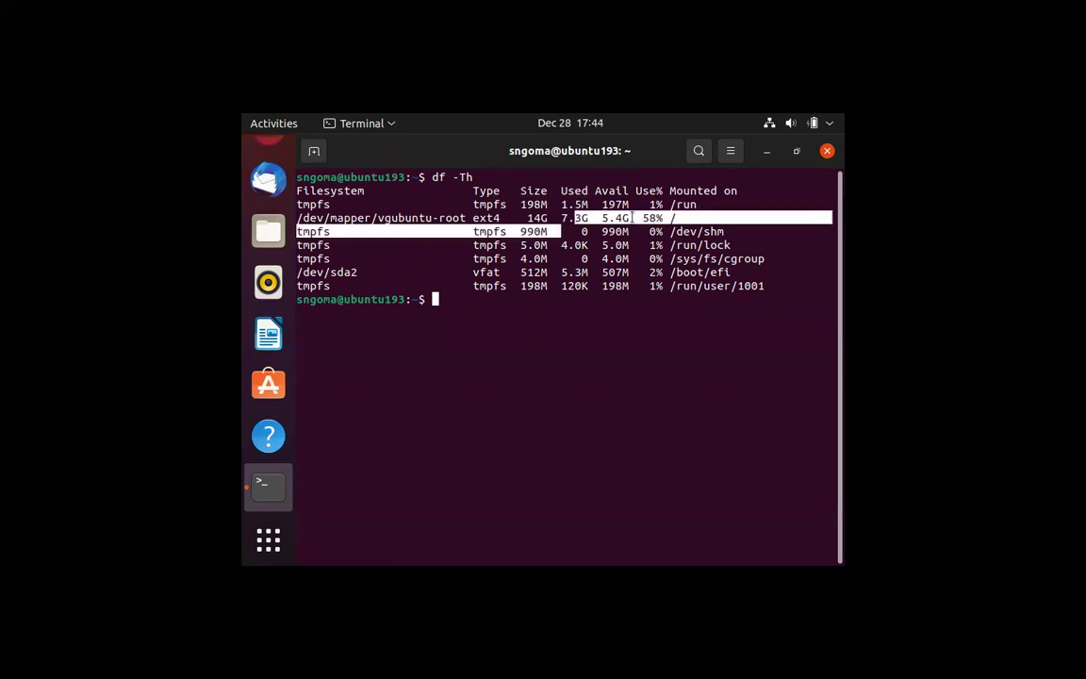
click(599, 190)
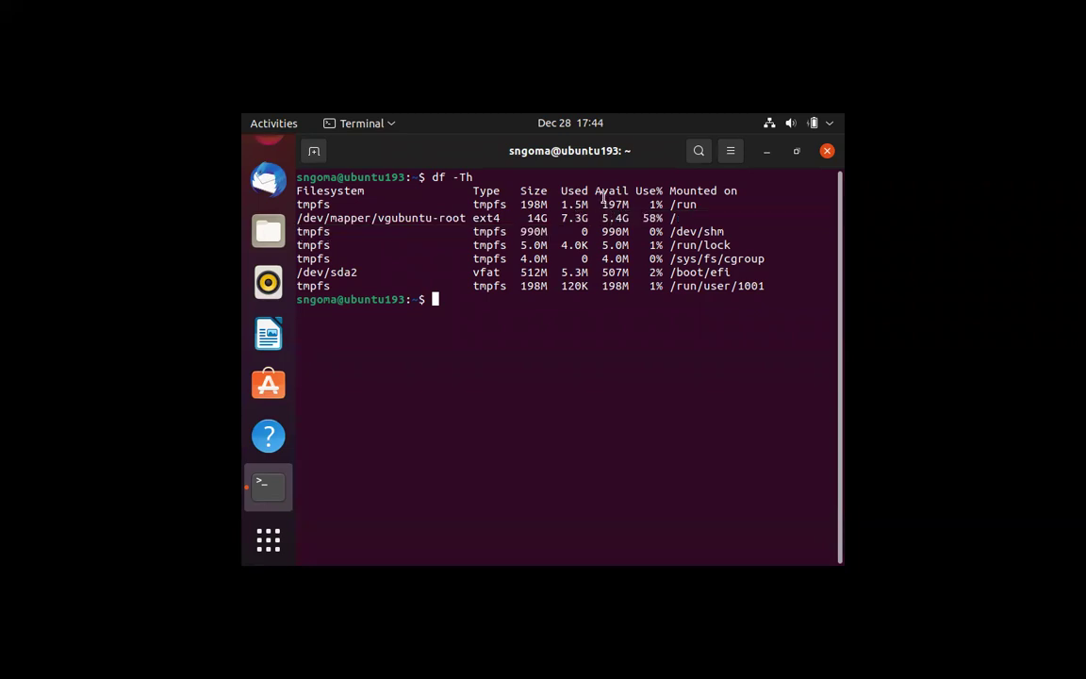
Review the root file system's available space, size, device name, type and mount point in the df output.
double_click(618, 191)
drag(607, 220, 529, 218)
mouse_move(628, 218)
mouse_down()
mouse_move(605, 218)
mouse_move(625, 218)
mouse_up()
drag(297, 218, 502, 213)
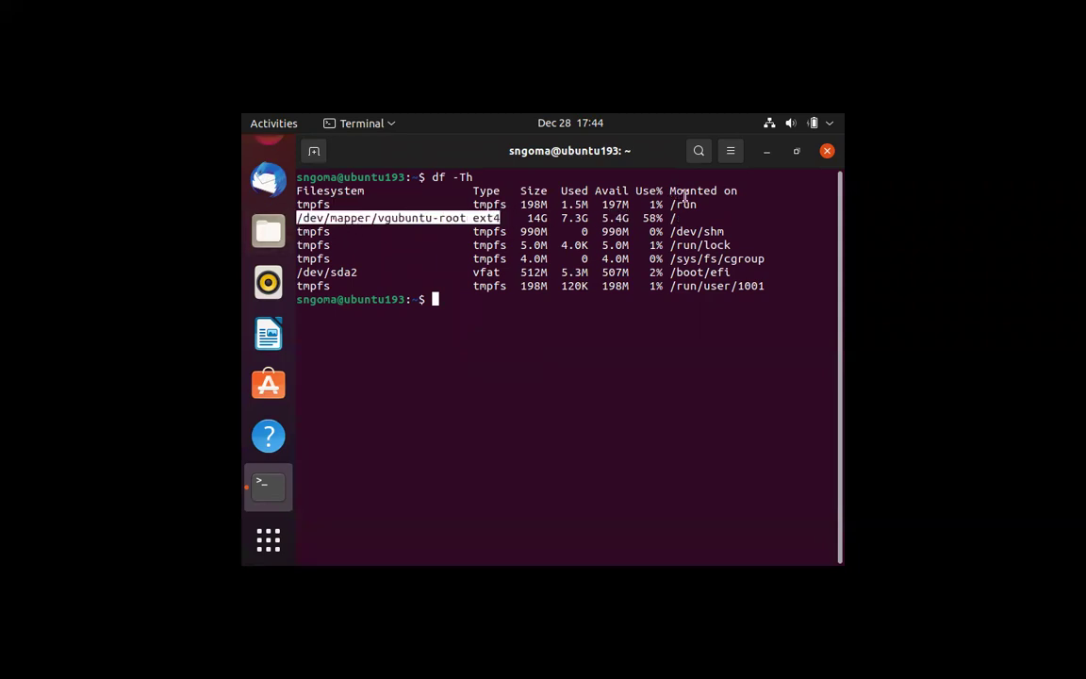
drag(672, 217, 742, 184)
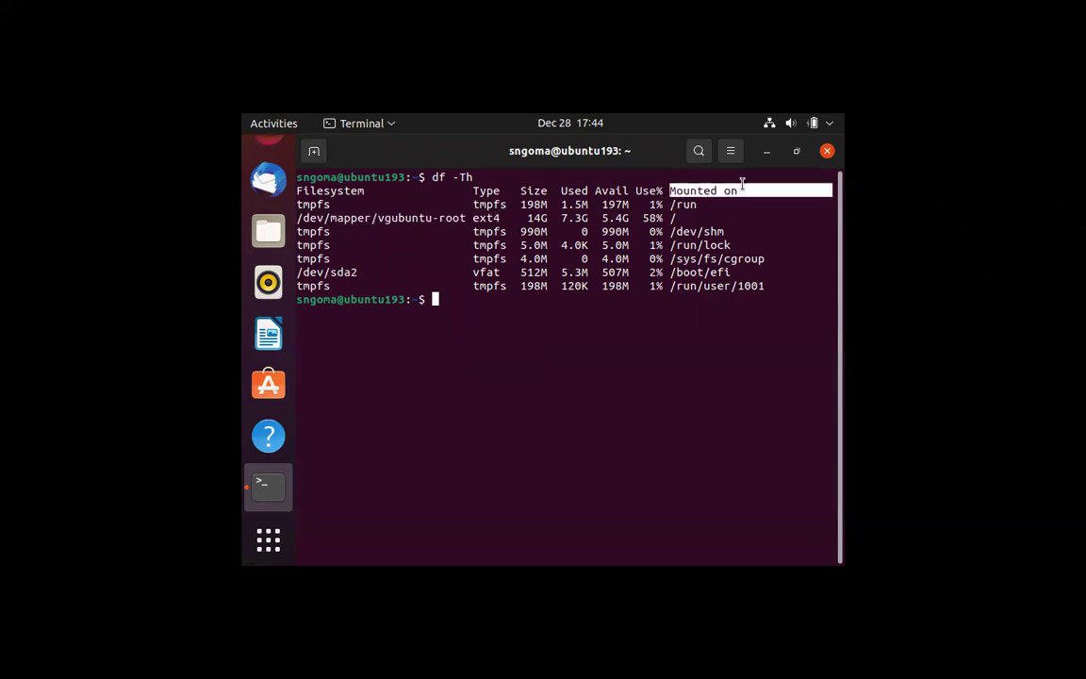
drag(672, 218, 672, 218)
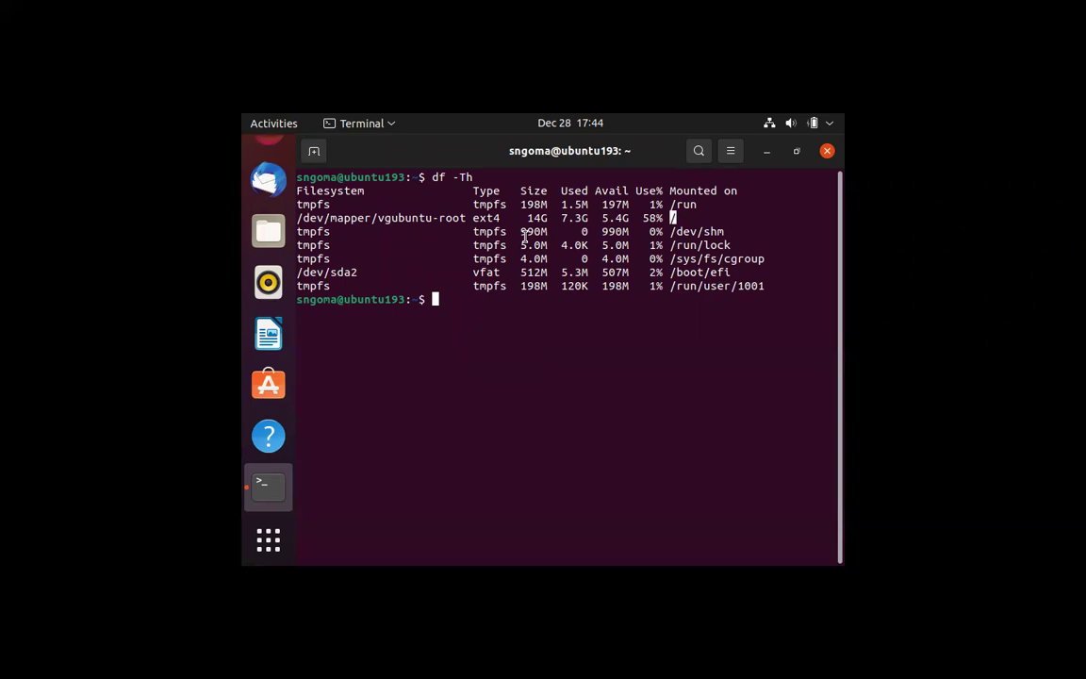
List the block devices with lsblk and examine the loop device entries.
text(lsblk)
key(Return)
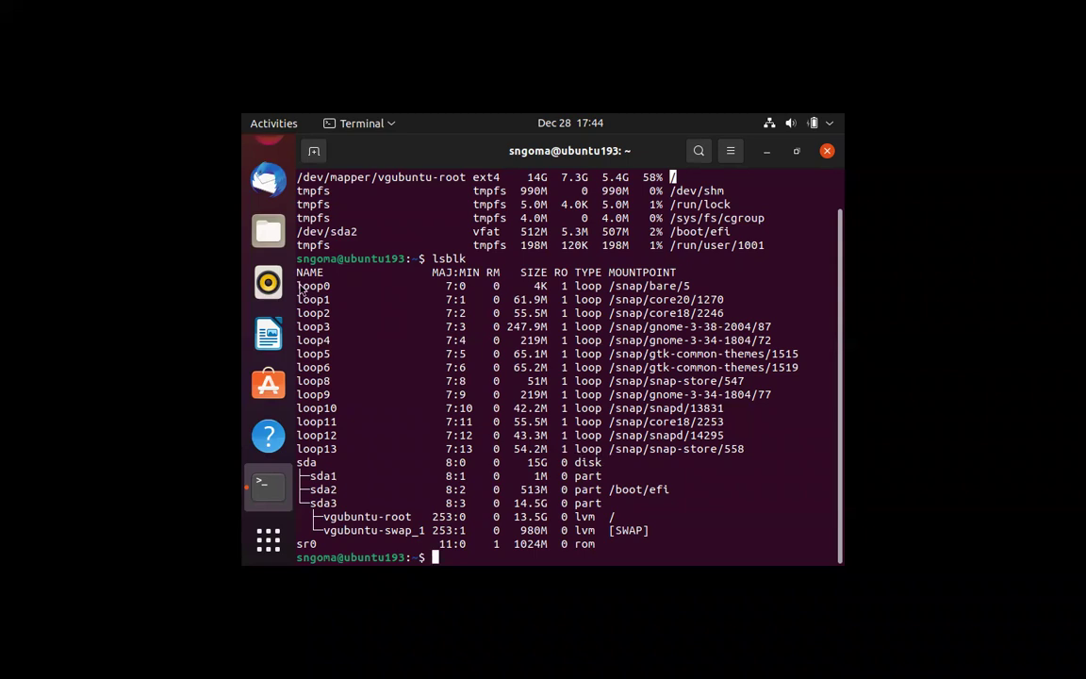
drag(287, 282, 359, 435)
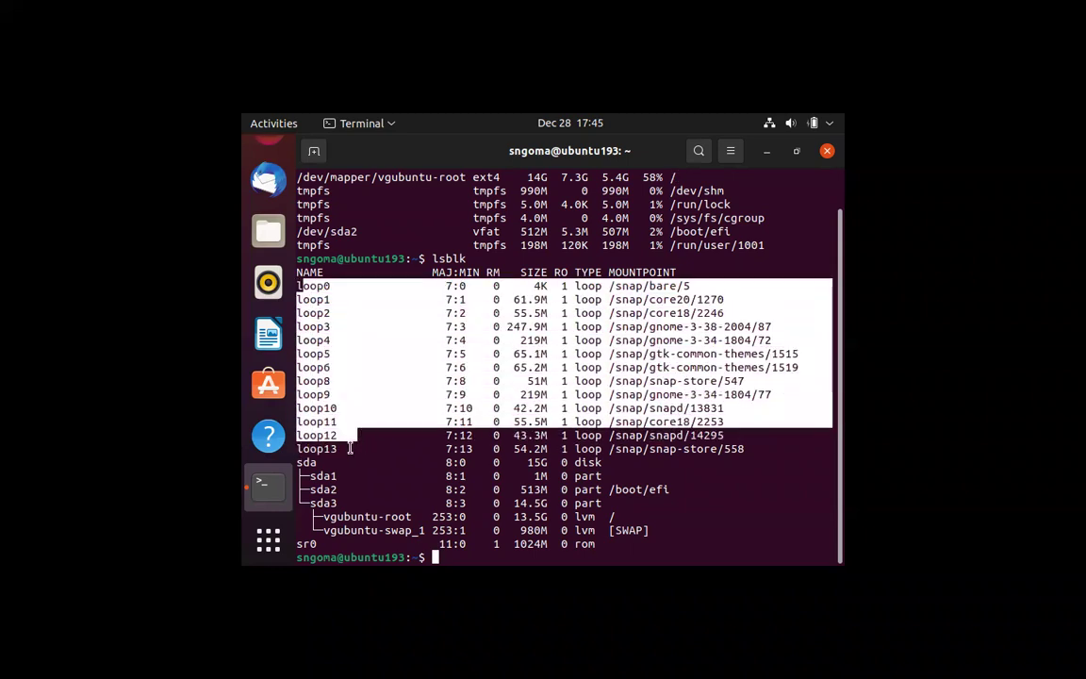
drag(742, 435, 293, 286)
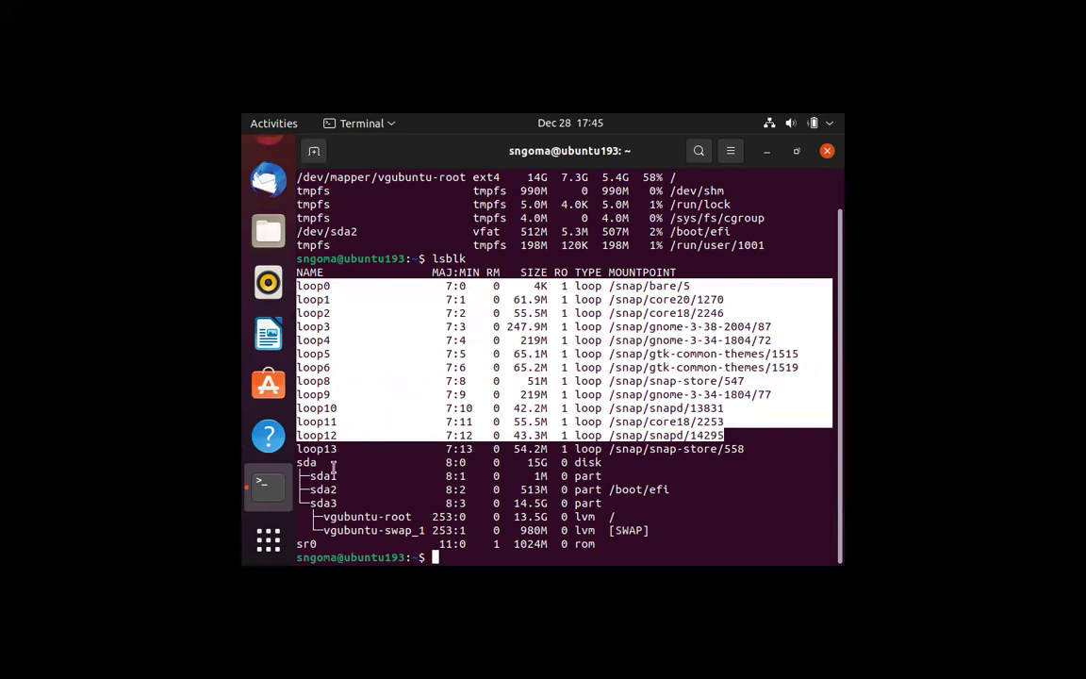
Examine the sda disk's type, size and partitions, and the matching /dev/sda2 entry and mount point in the df output.
drag(298, 461, 323, 460)
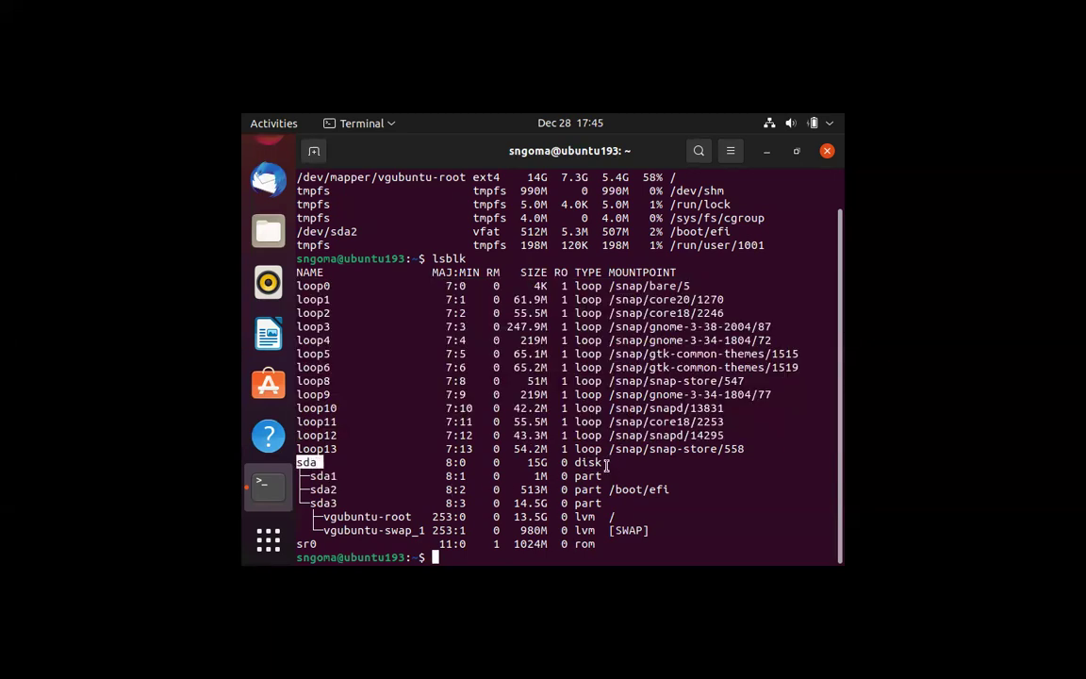
double_click(579, 462)
drag(527, 463, 548, 464)
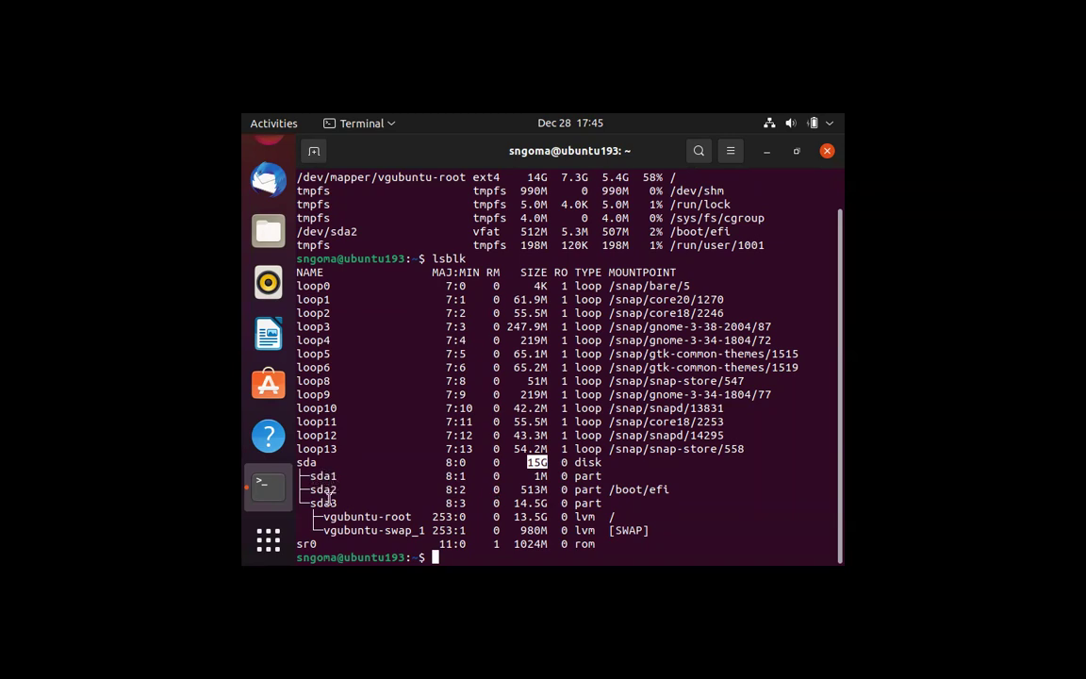
drag(316, 476, 354, 506)
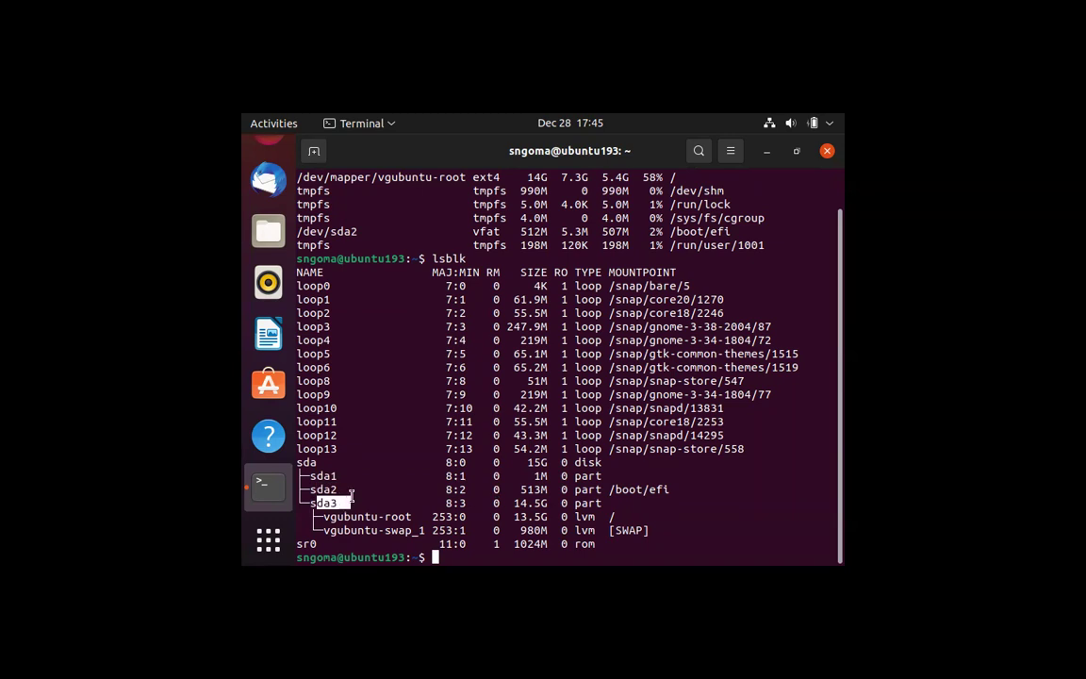
drag(361, 233, 302, 233)
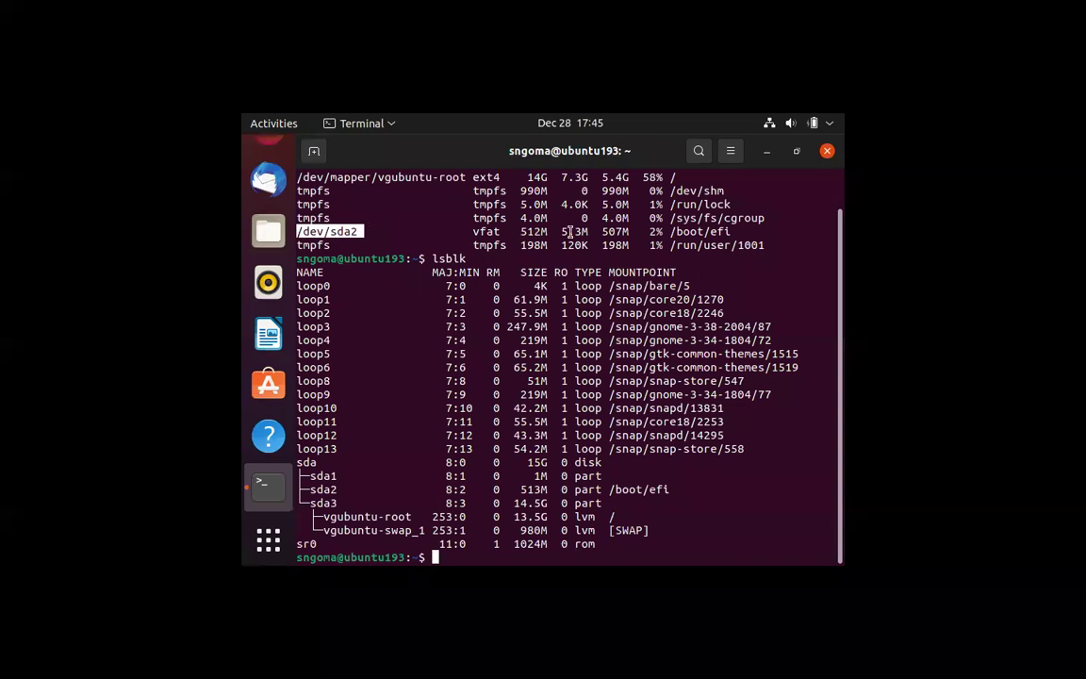
click(702, 232)
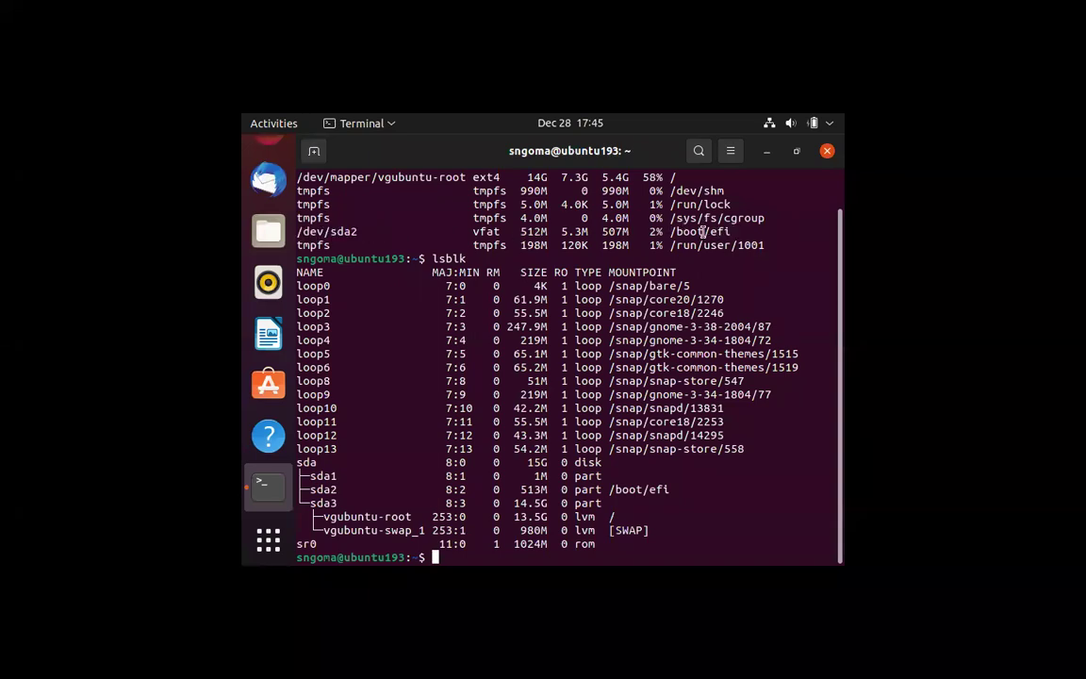
drag(731, 232, 663, 237)
Check the types and sizes of the sda1 and sda2 partitions and the mount point of sda2 in the lsblk output.
double_click(587, 489)
double_click(594, 476)
click(553, 476)
double_click(546, 476)
double_click(523, 489)
drag(606, 490, 665, 489)
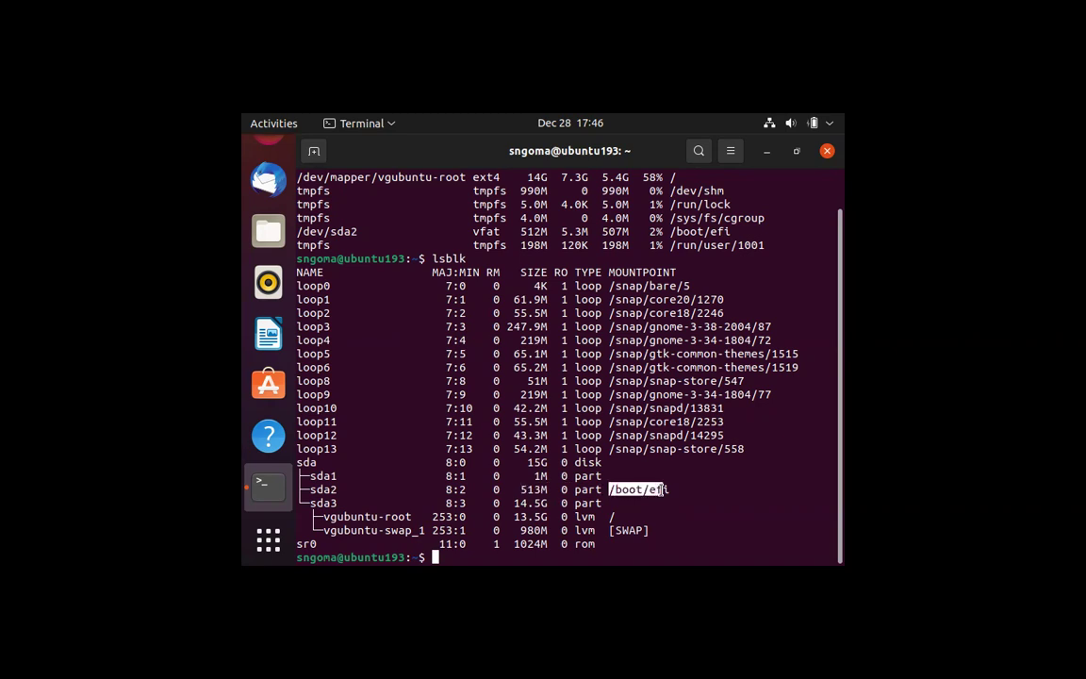
Compare the MOUNTPOINT column of lsblk with the Mounted on column of df.
drag(608, 271, 693, 271)
drag(663, 177, 300, 160)
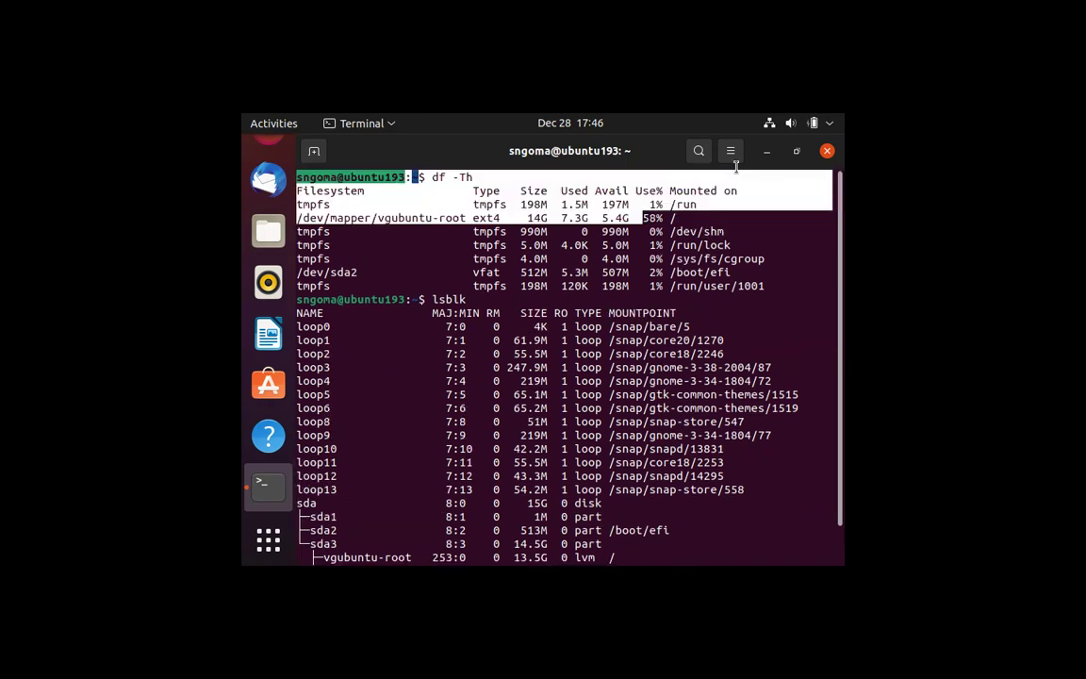
click(675, 195)
drag(669, 190, 832, 191)
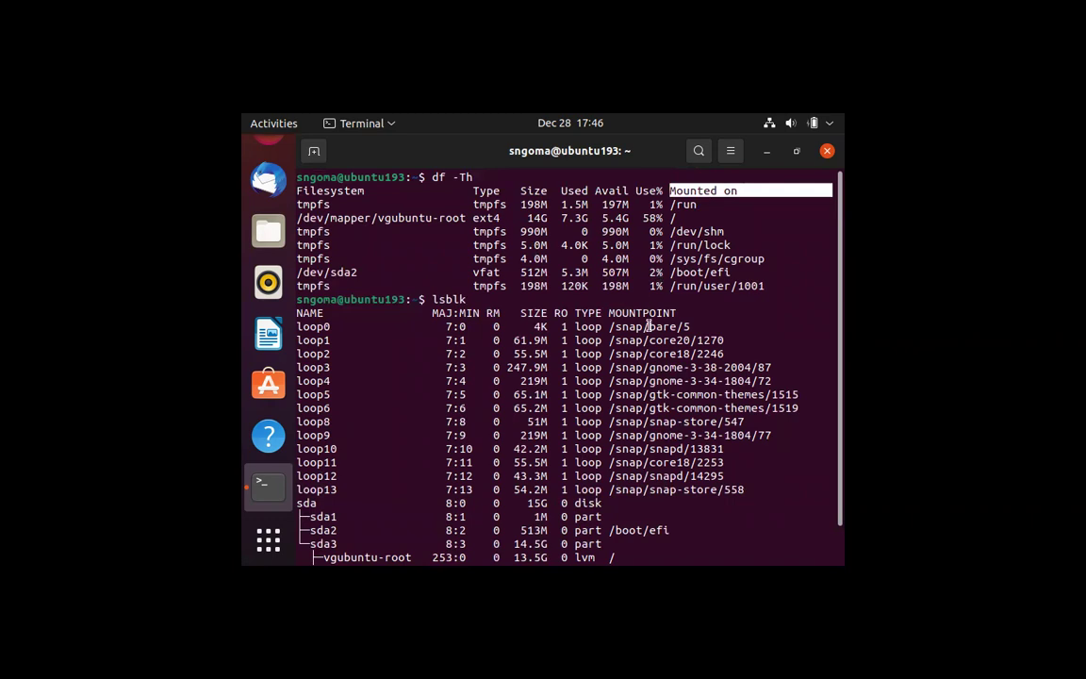
scroll(648, 326, down, 1)
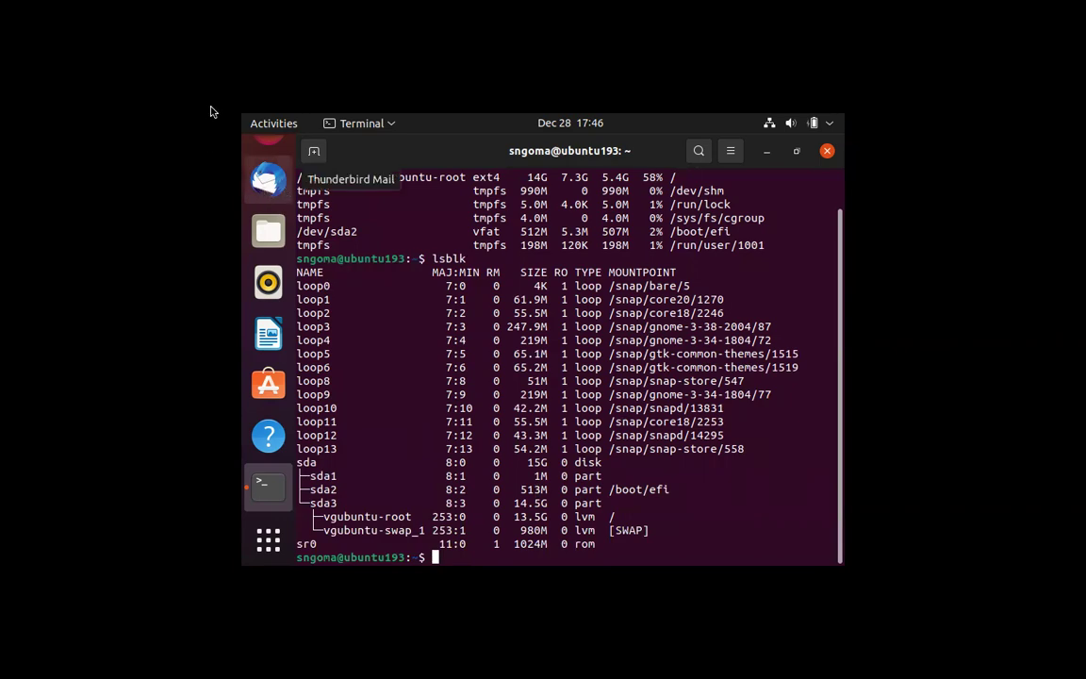
Examine the sda3 partition's size and mount point field, and relate it to the /dev/mapper/vgubuntu-root entry in the df output.
key(ctrl+Left)
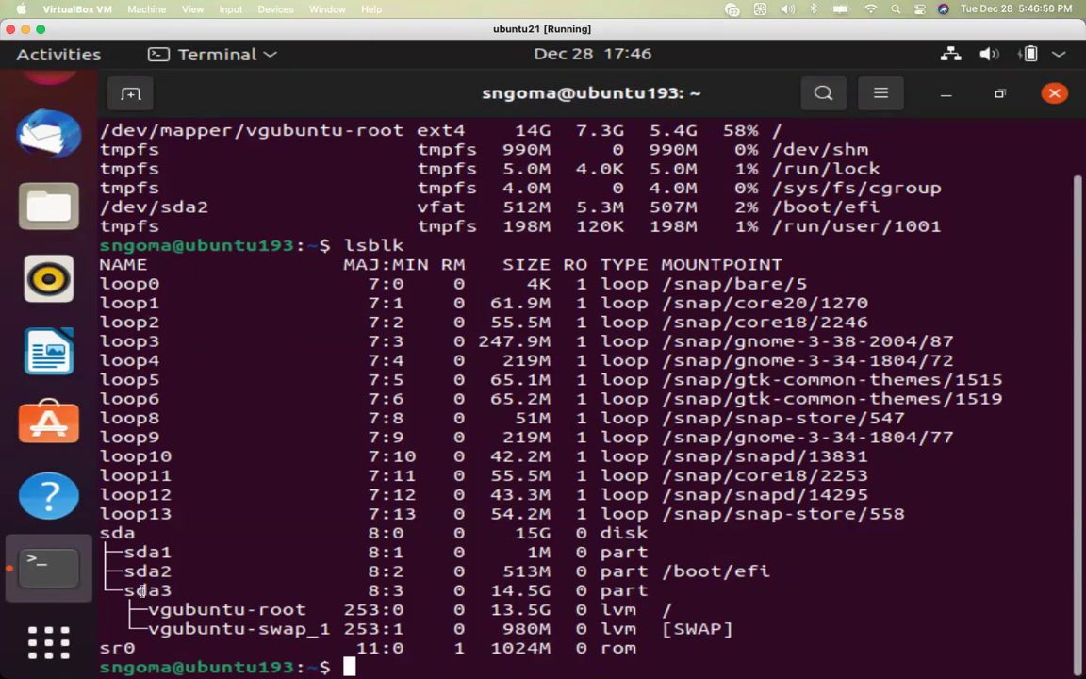
drag(123, 593, 174, 590)
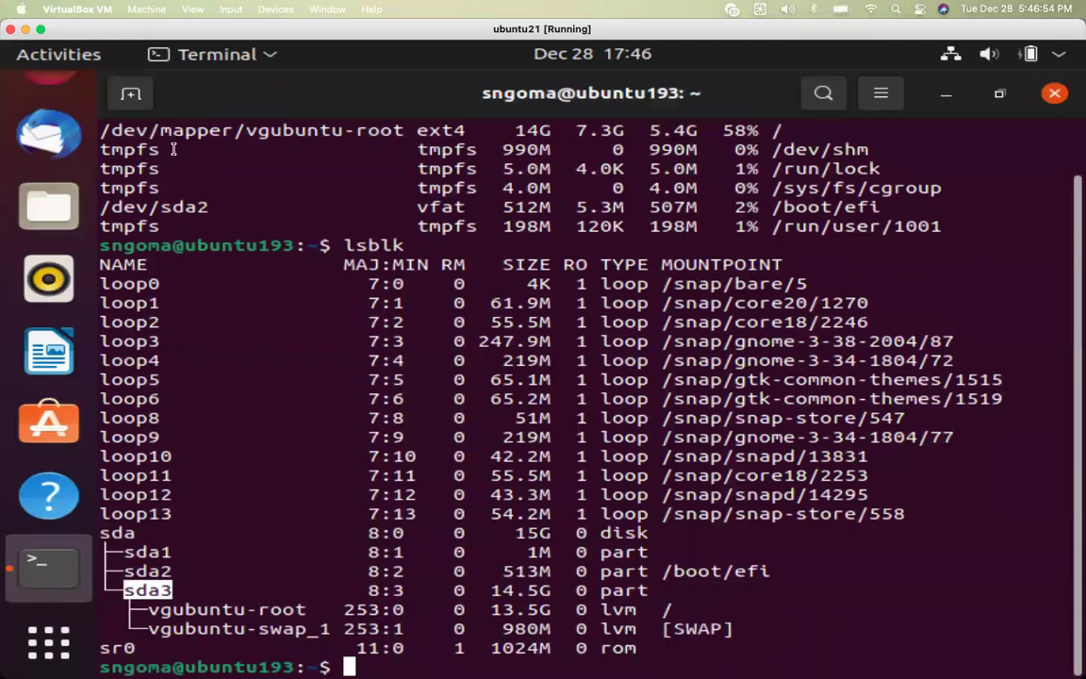
drag(105, 131, 407, 137)
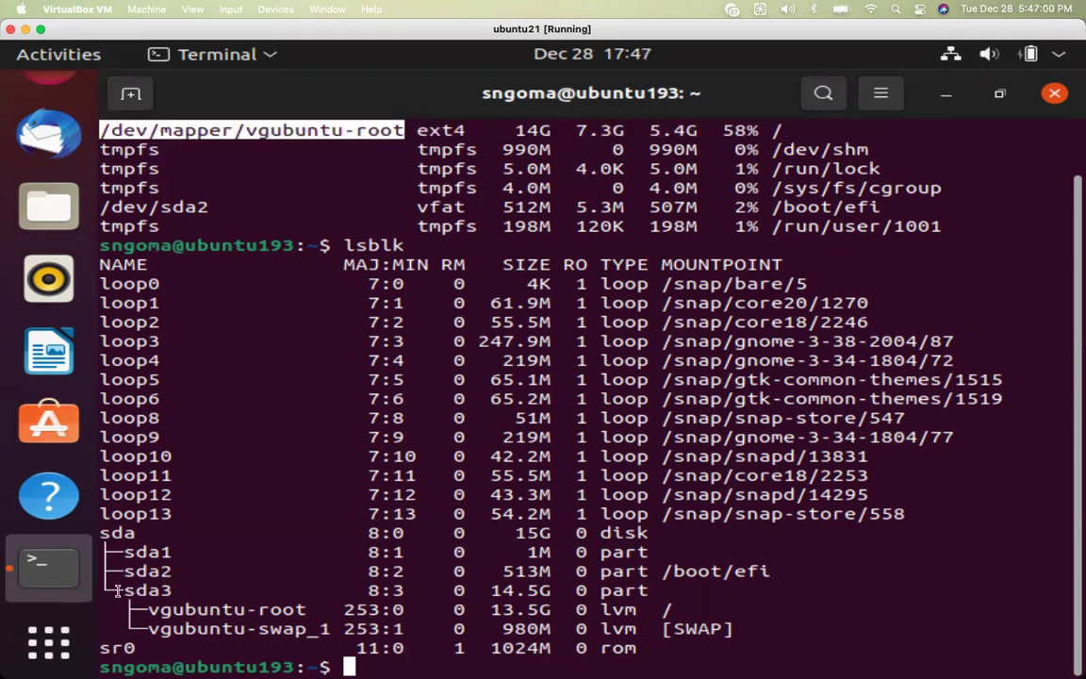
drag(122, 590, 177, 588)
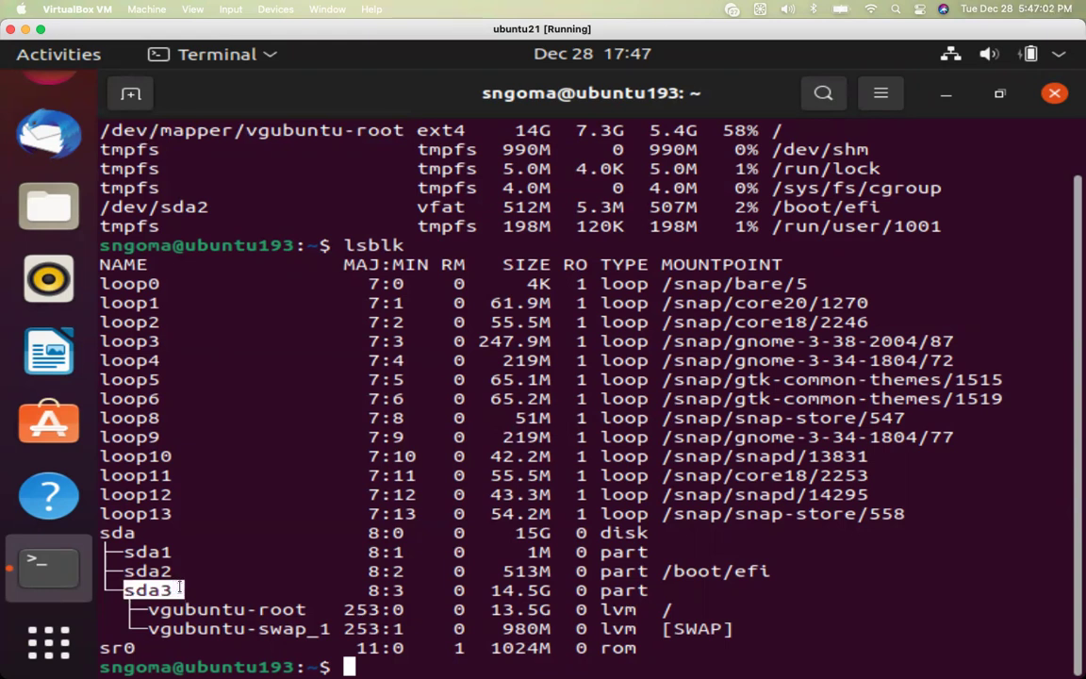
drag(679, 590, 604, 594)
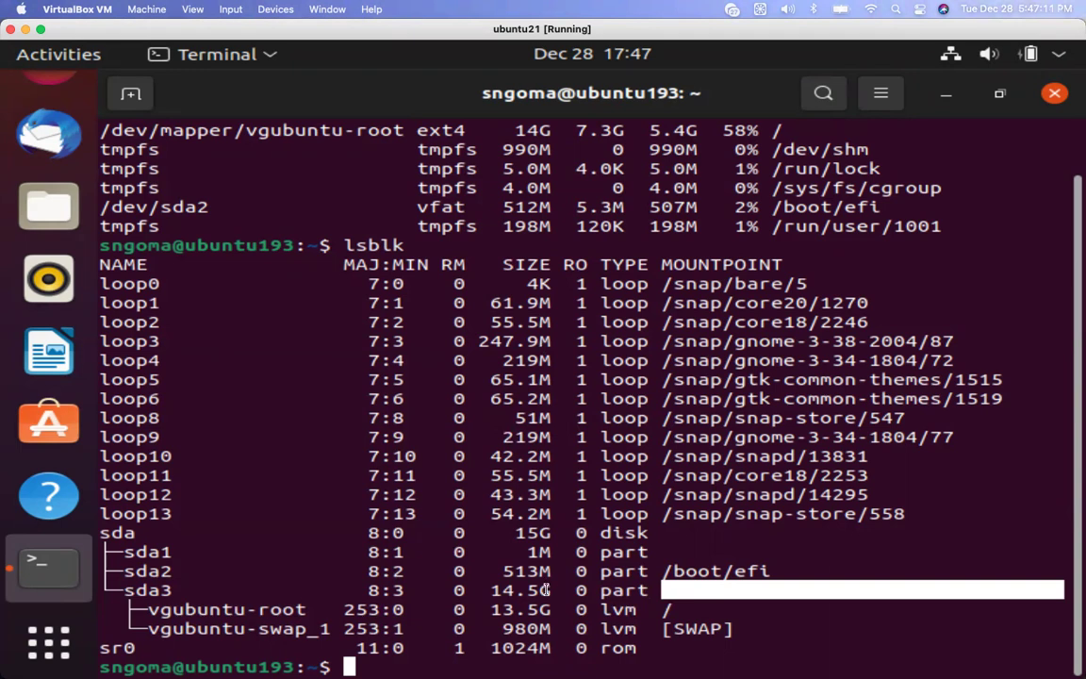
drag(490, 594, 548, 594)
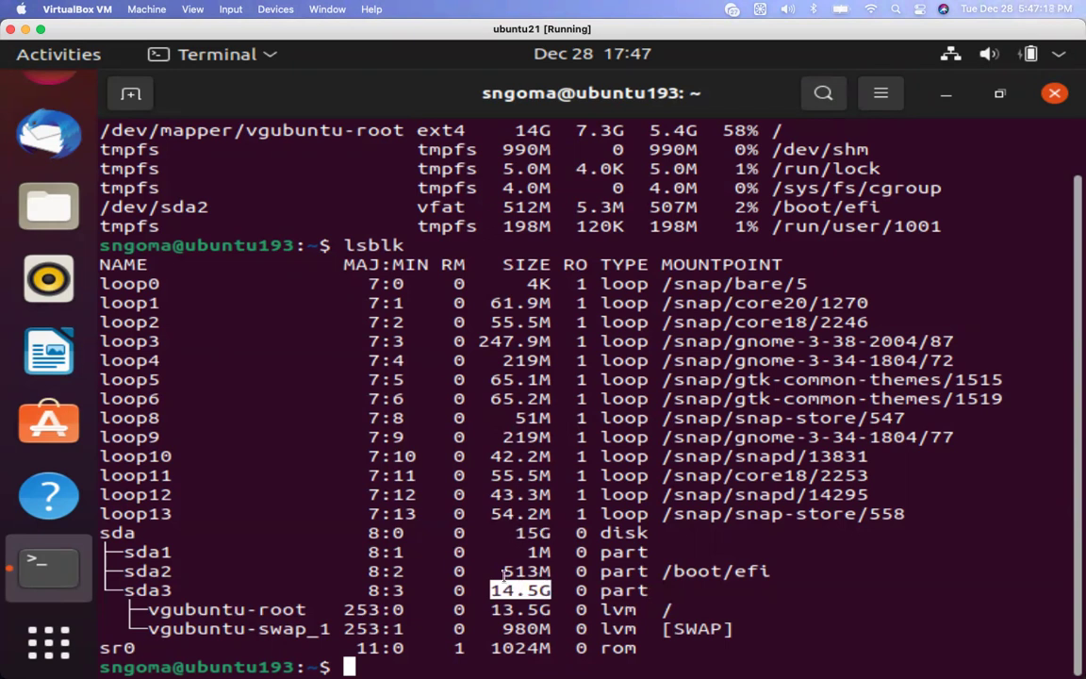
drag(527, 552, 489, 591)
Examine the types of the two logical volumes under sda3, plus the name and mount point of vgubuntu-swap_1.
click(630, 609)
drag(630, 610, 597, 610)
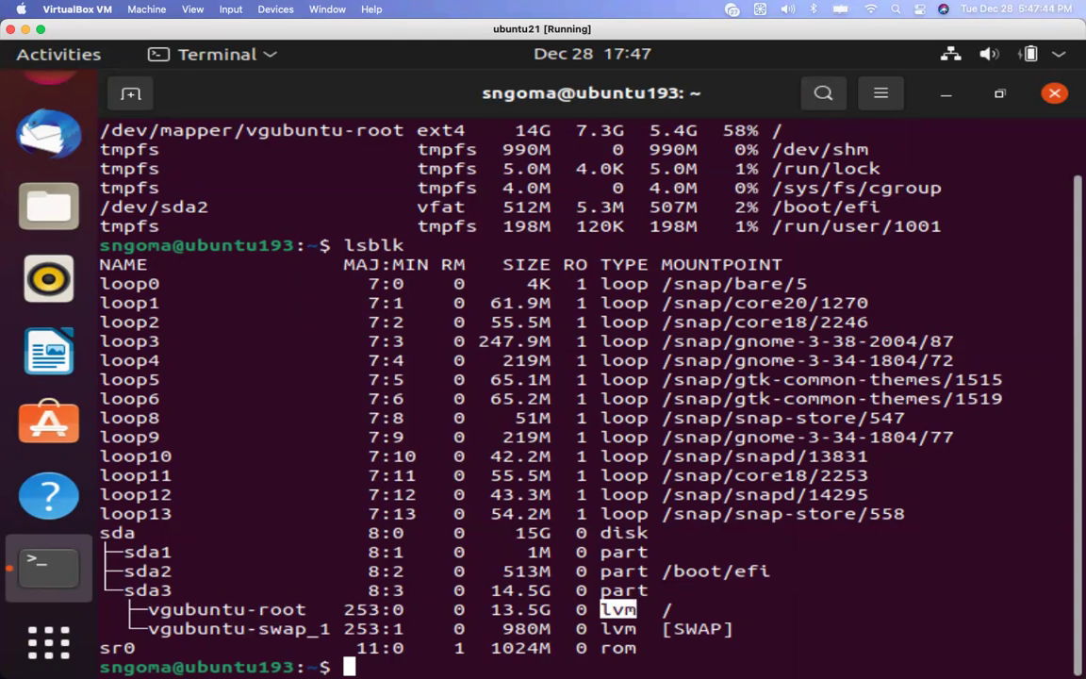
drag(635, 629, 603, 629)
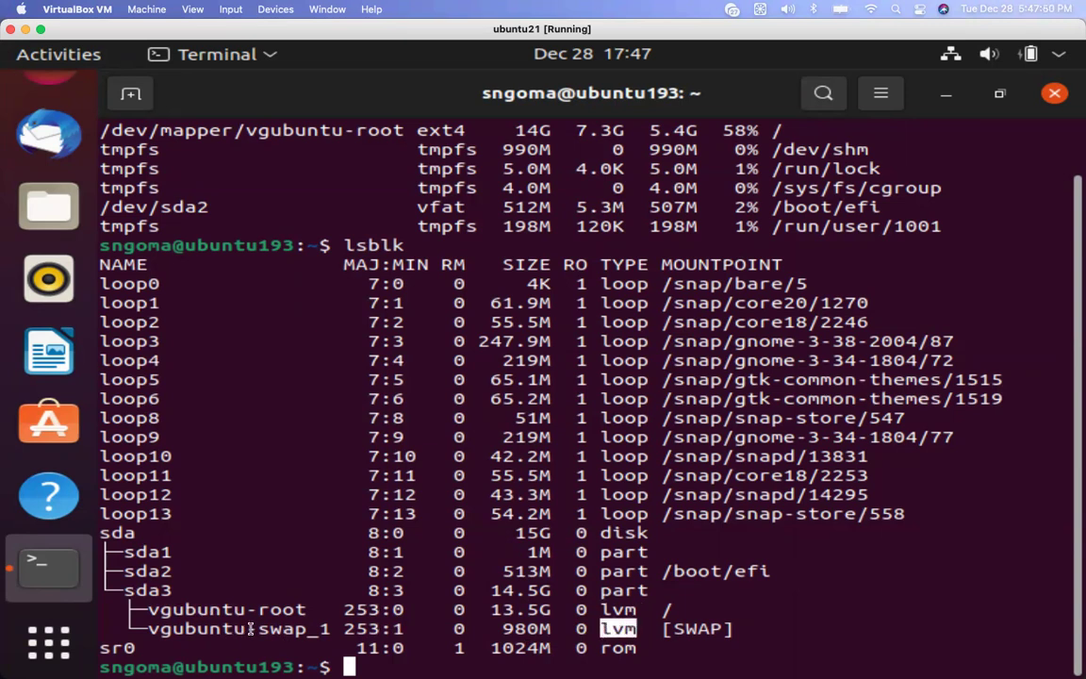
drag(151, 629, 332, 628)
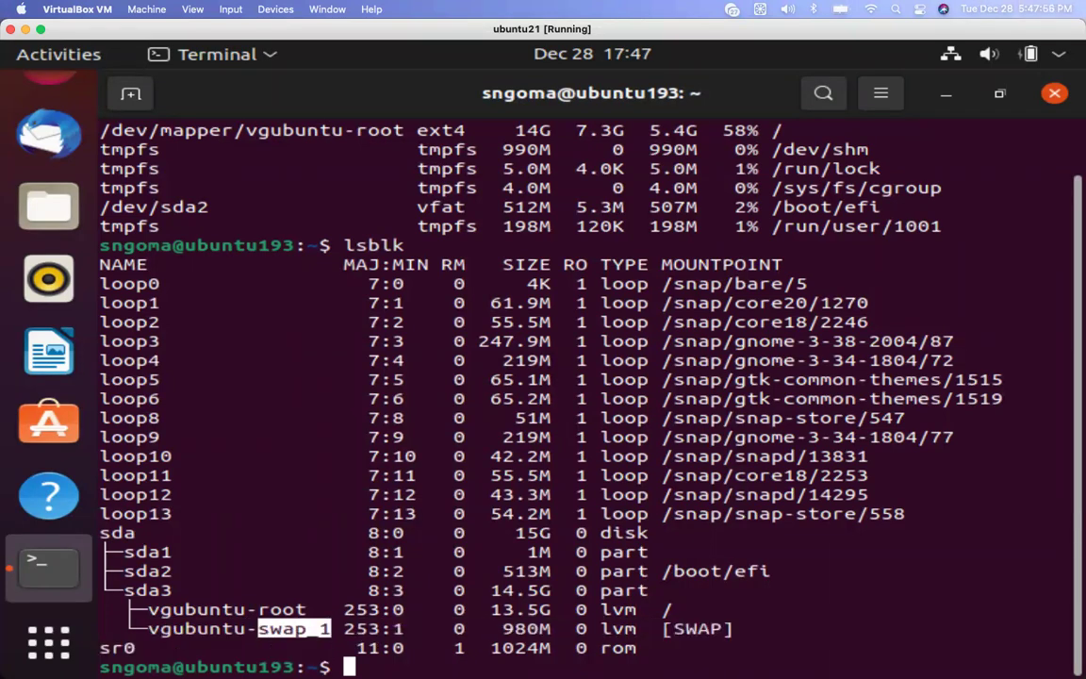
drag(586, 628, 738, 627)
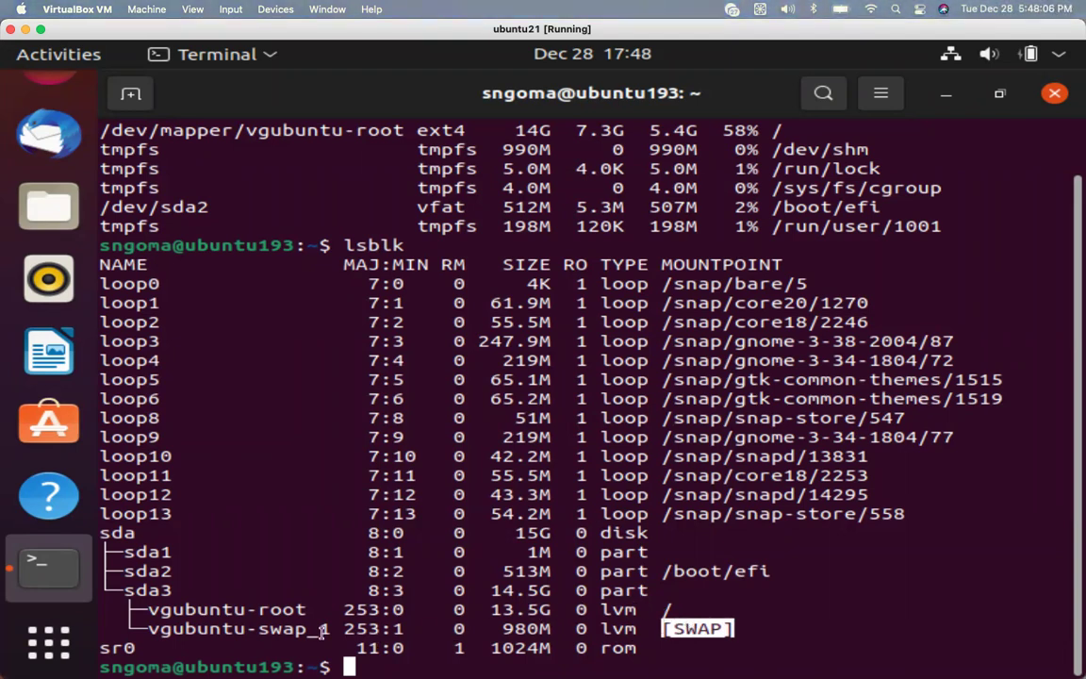
Compare the name and size of the vgubuntu-root volume in lsblk with the /dev/mapper/vgubuntu-root entry in df.
drag(153, 610, 283, 609)
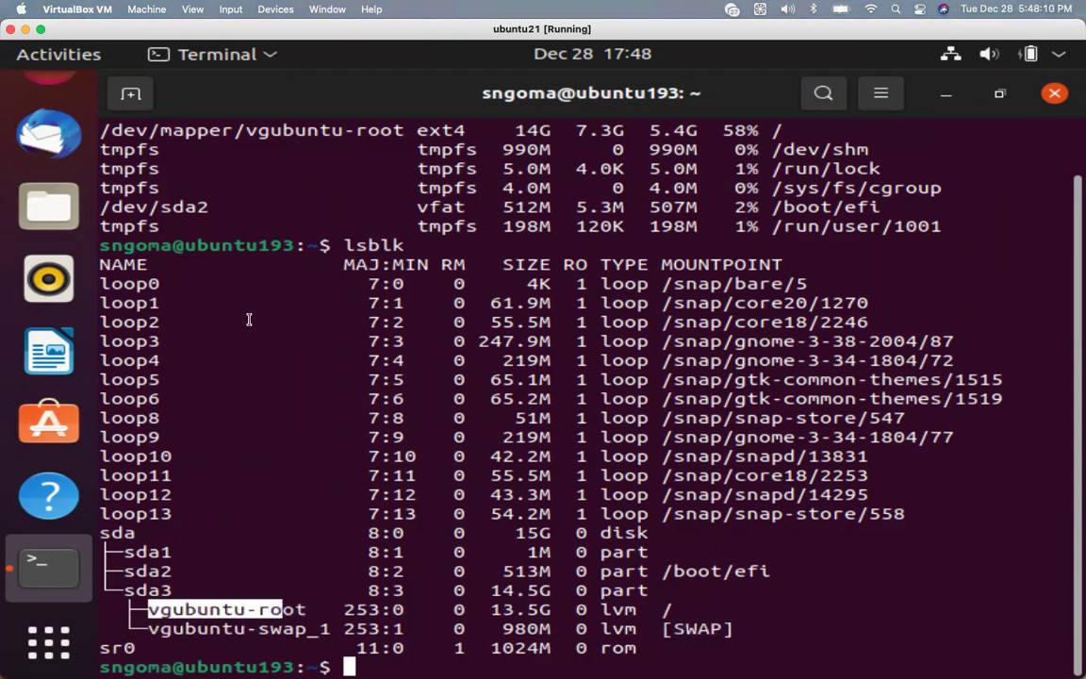
click(200, 132)
double_click(201, 132)
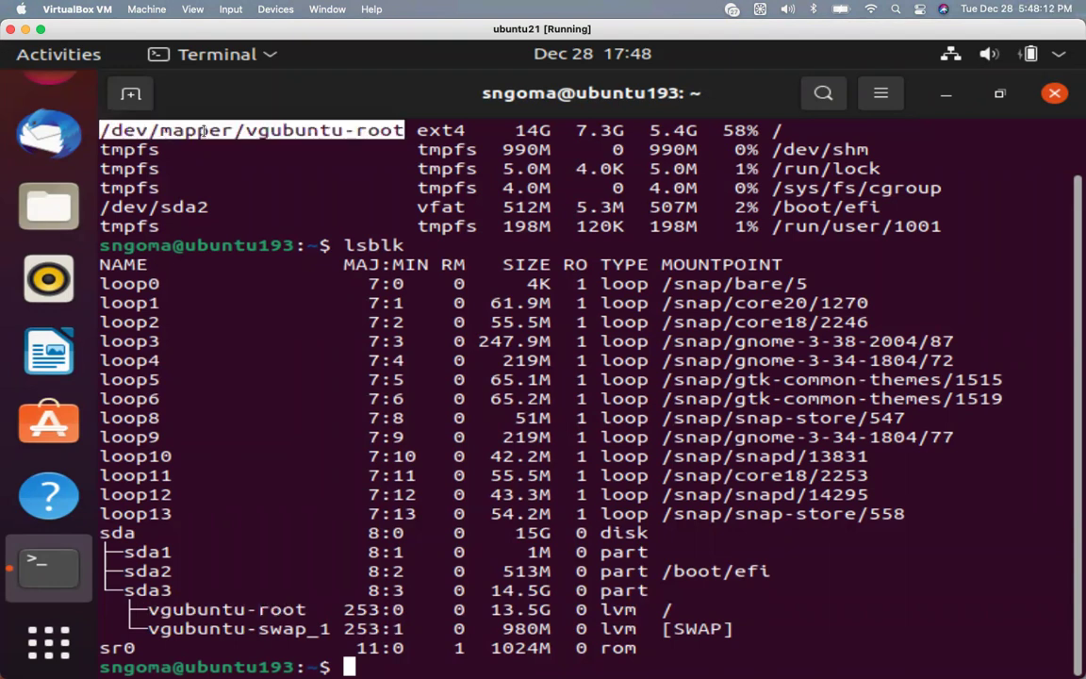
double_click(261, 609)
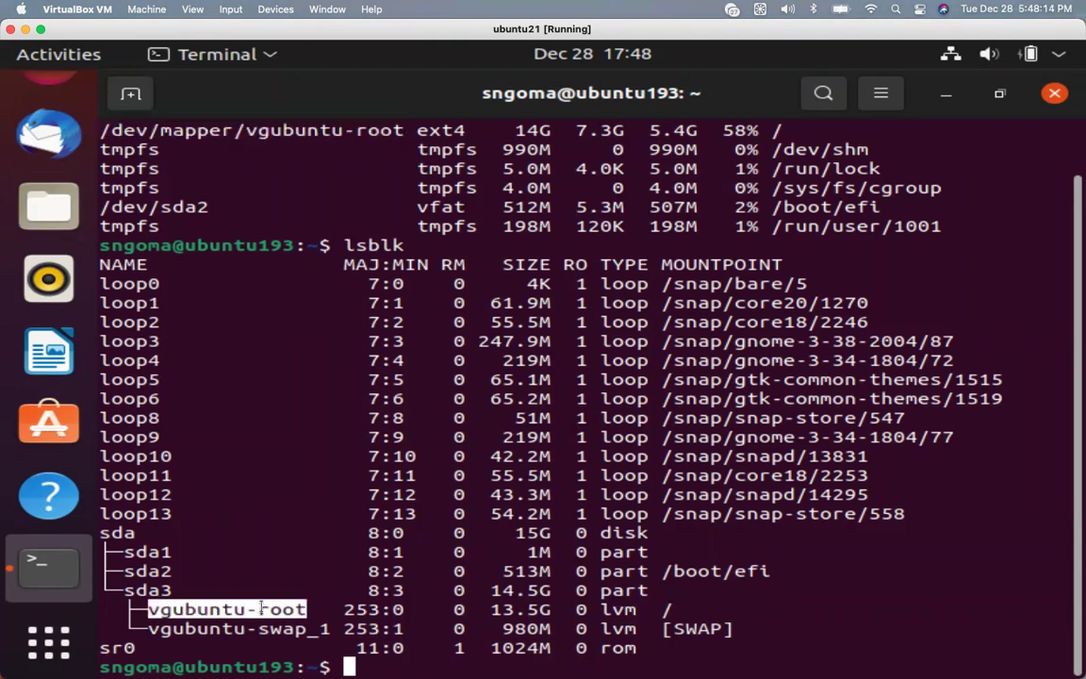
double_click(520, 609)
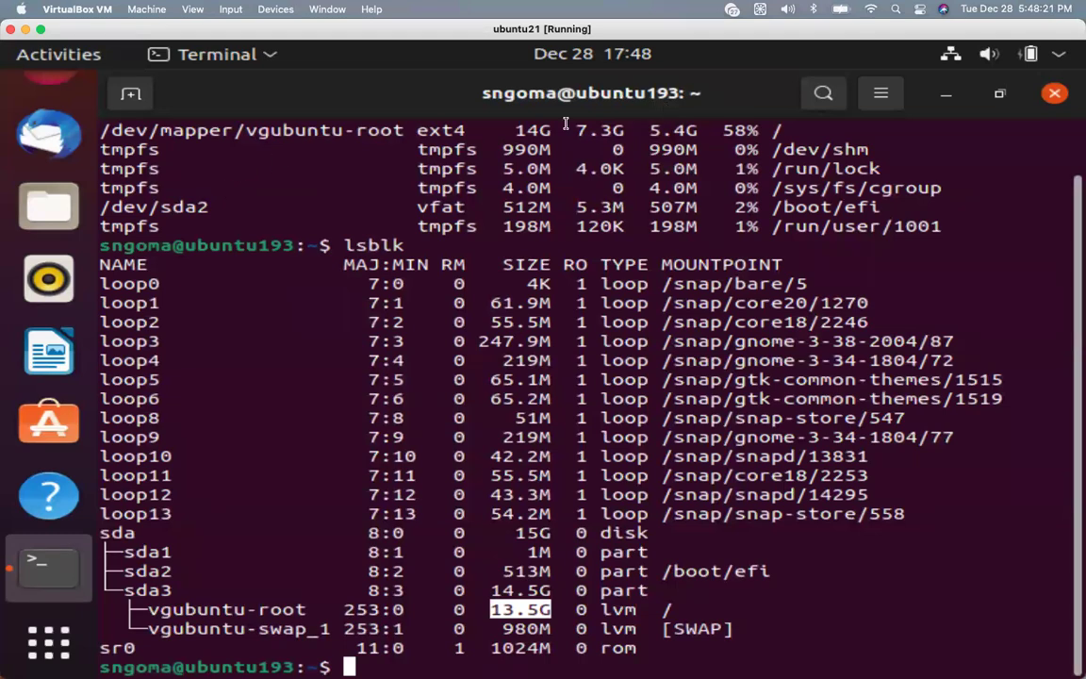
double_click(533, 131)
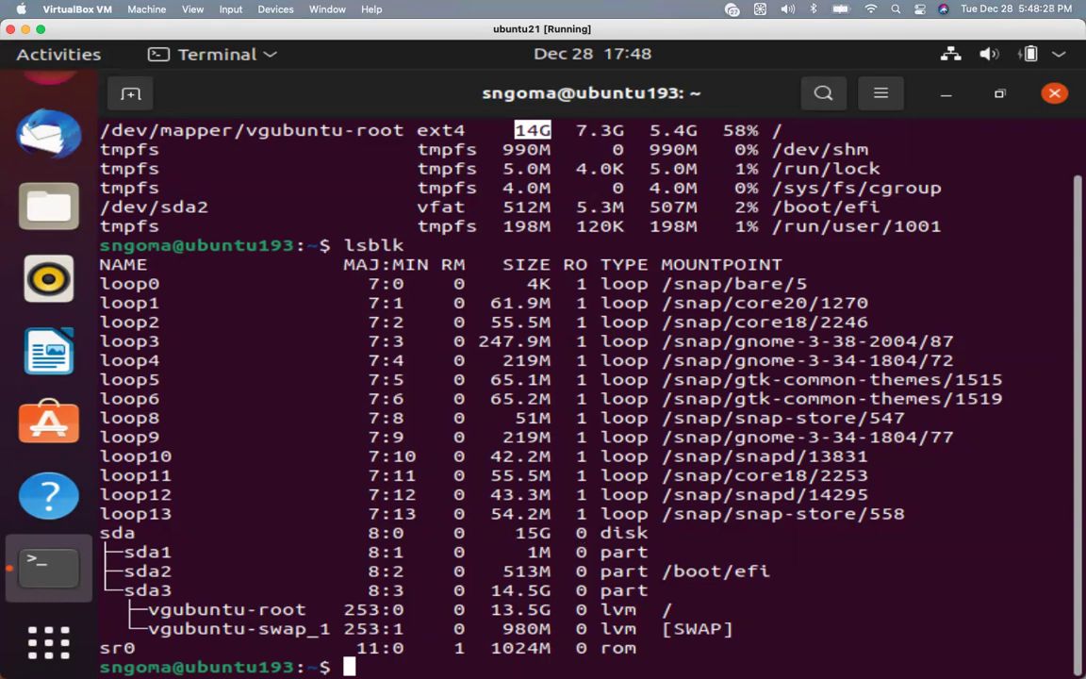
Check the vgubuntu-root volume's type and mount point in lsblk against its mount point and size in df.
click(603, 609)
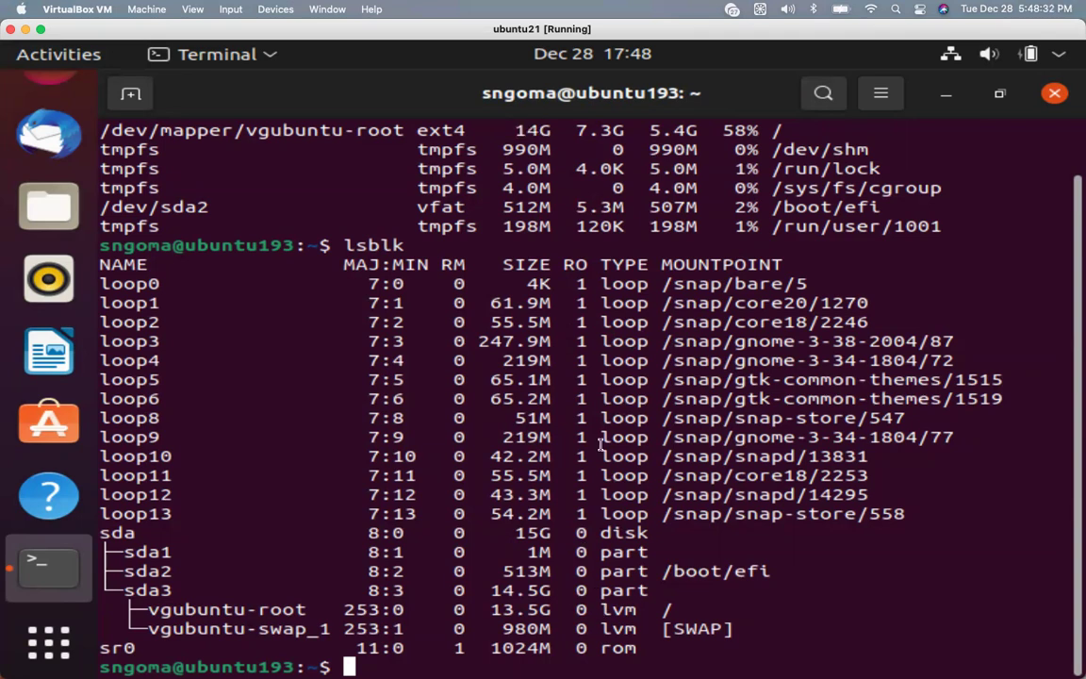
drag(627, 264, 599, 265)
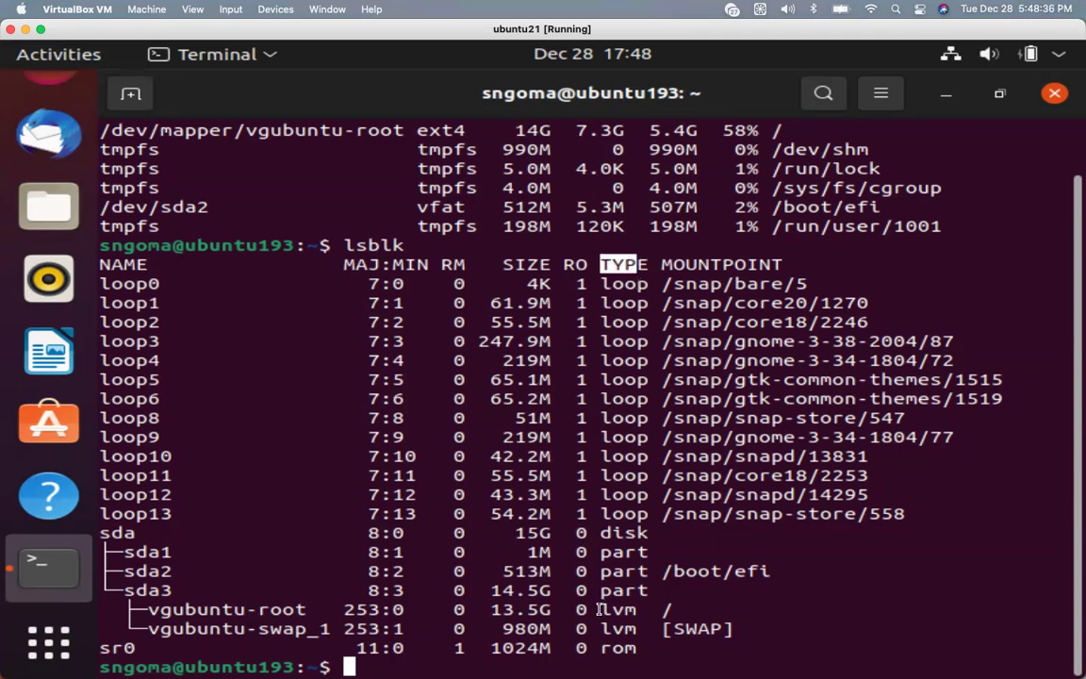
drag(600, 609, 650, 608)
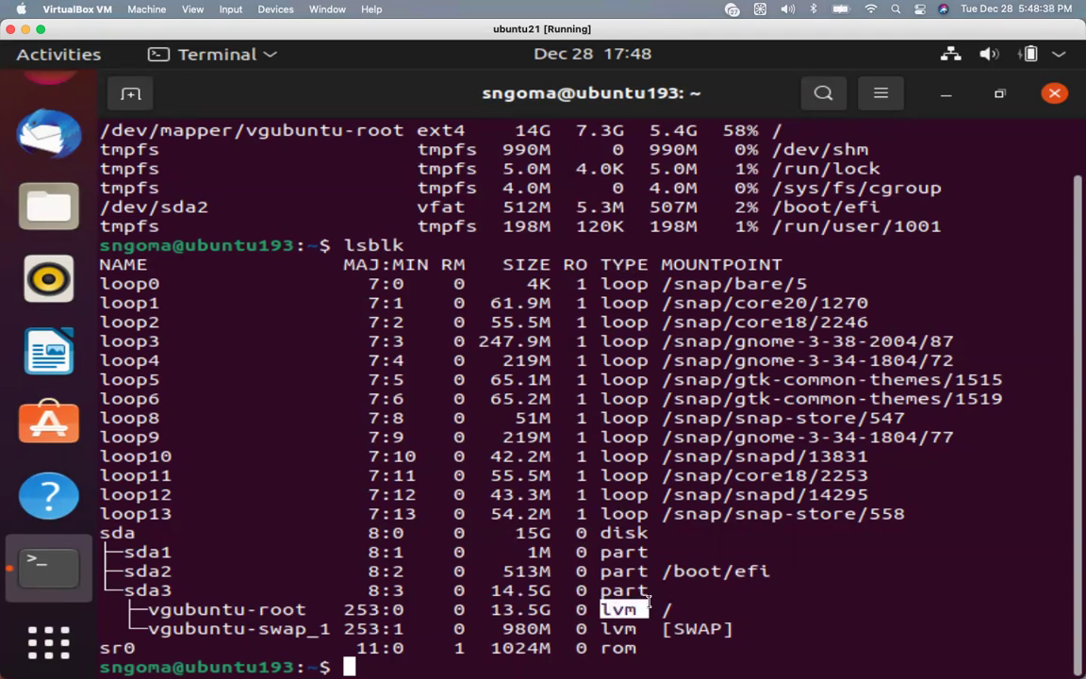
drag(661, 609, 1064, 608)
drag(772, 130, 1063, 130)
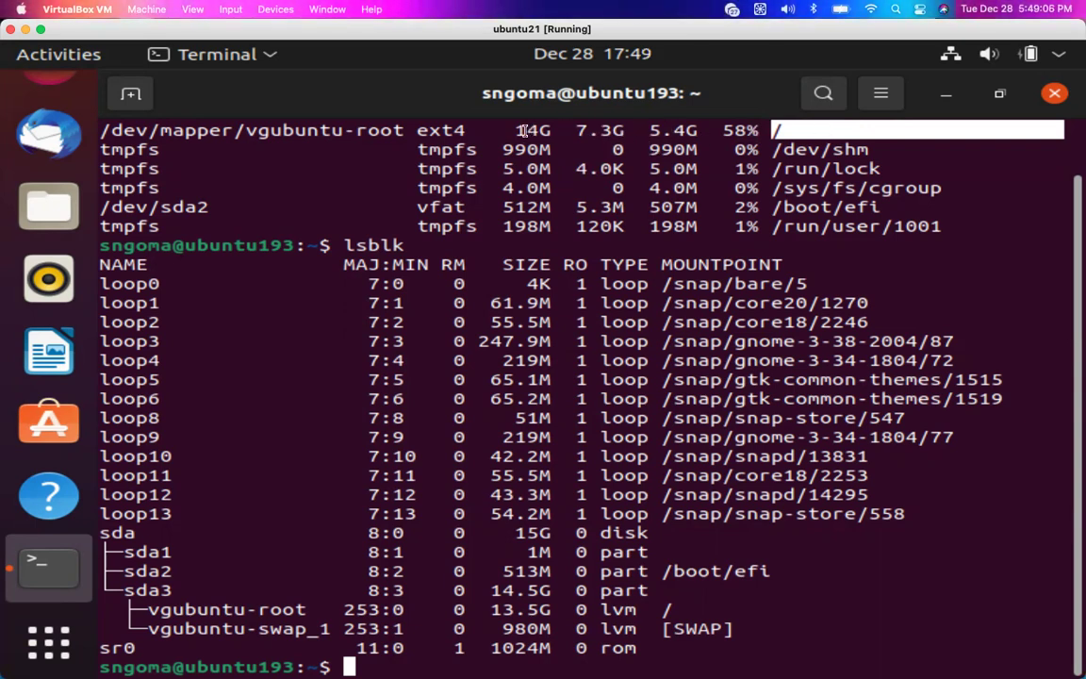
drag(517, 130, 547, 131)
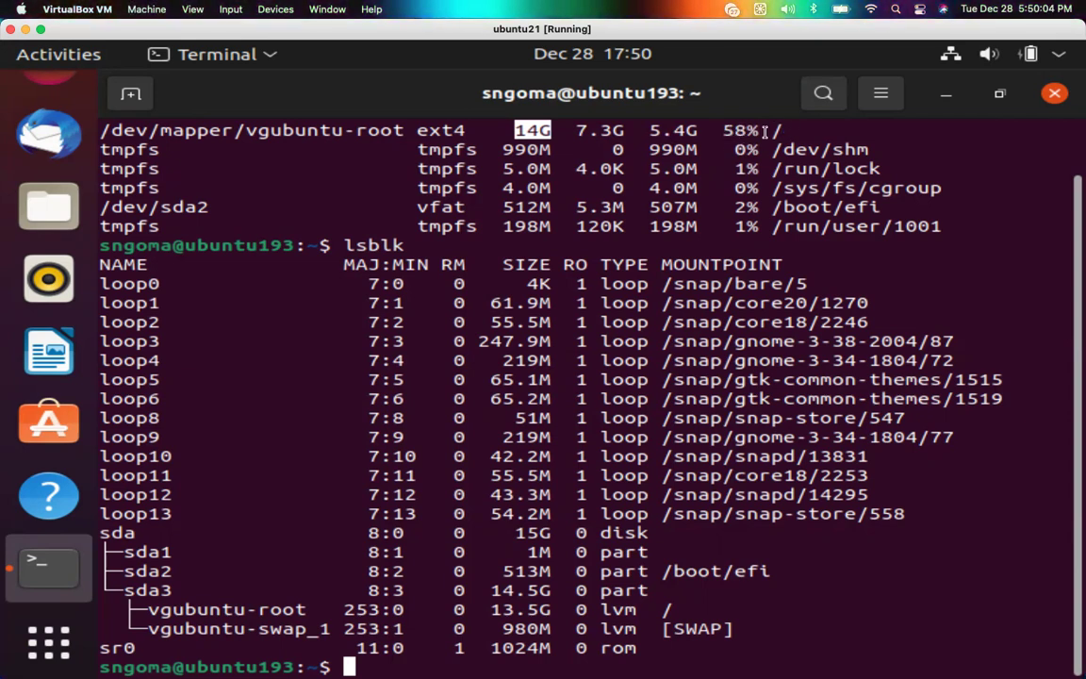
Examine the /dev/mapper/vgubuntu-root entry in the df output, focusing on its available space, usage percentage and mount point.
drag(792, 133, 244, 132)
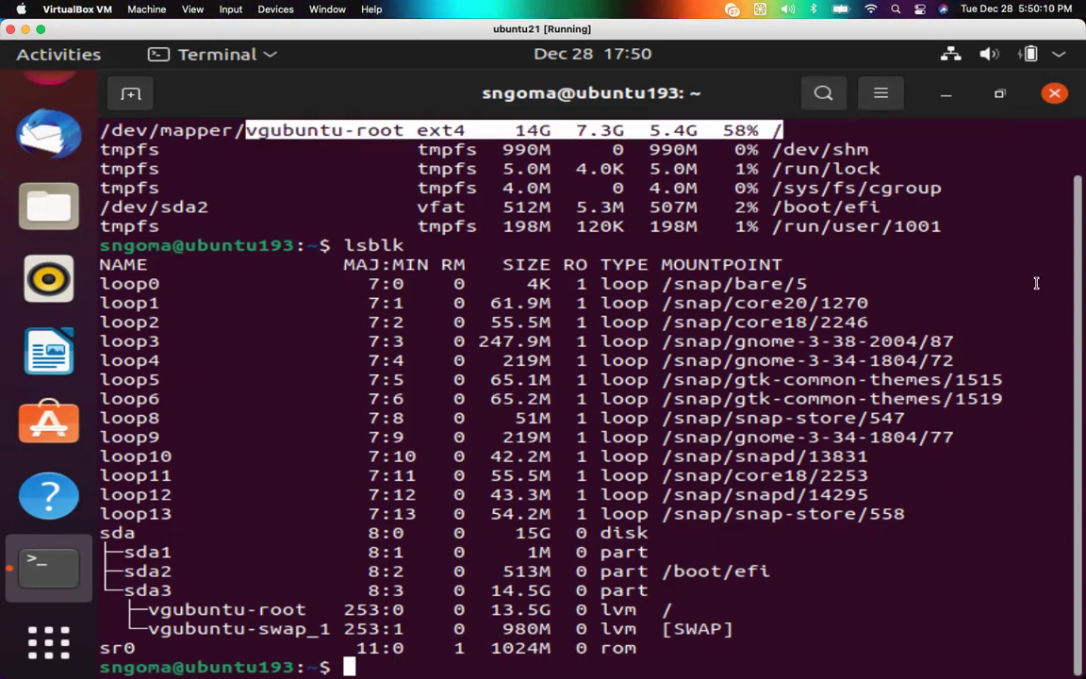
click(788, 130)
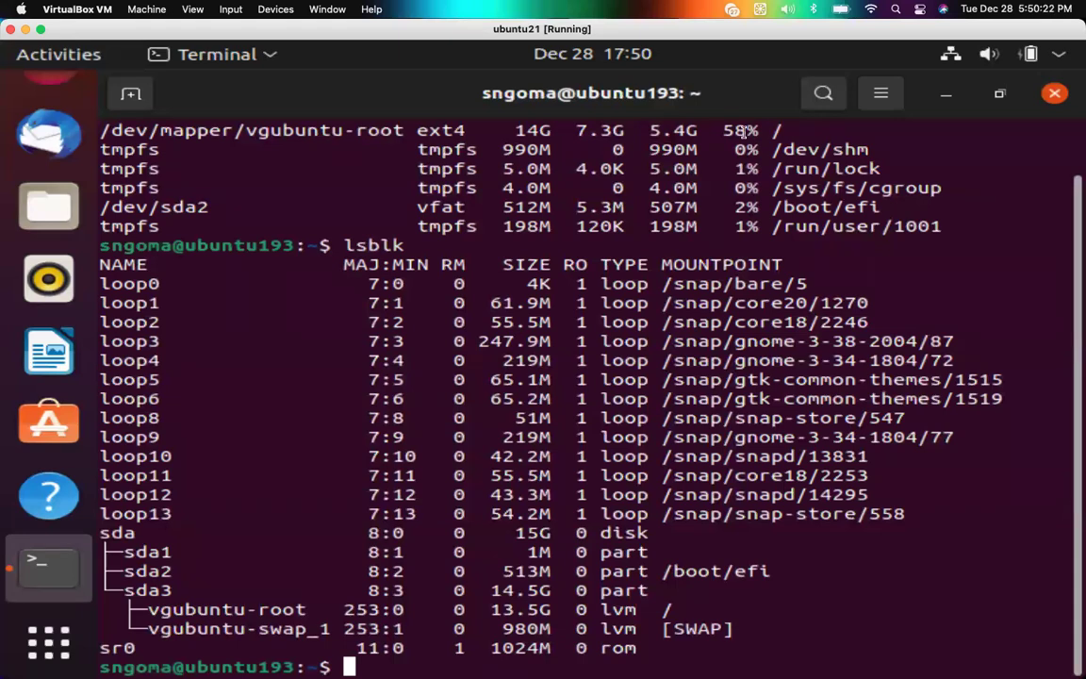
drag(790, 130, 649, 132)
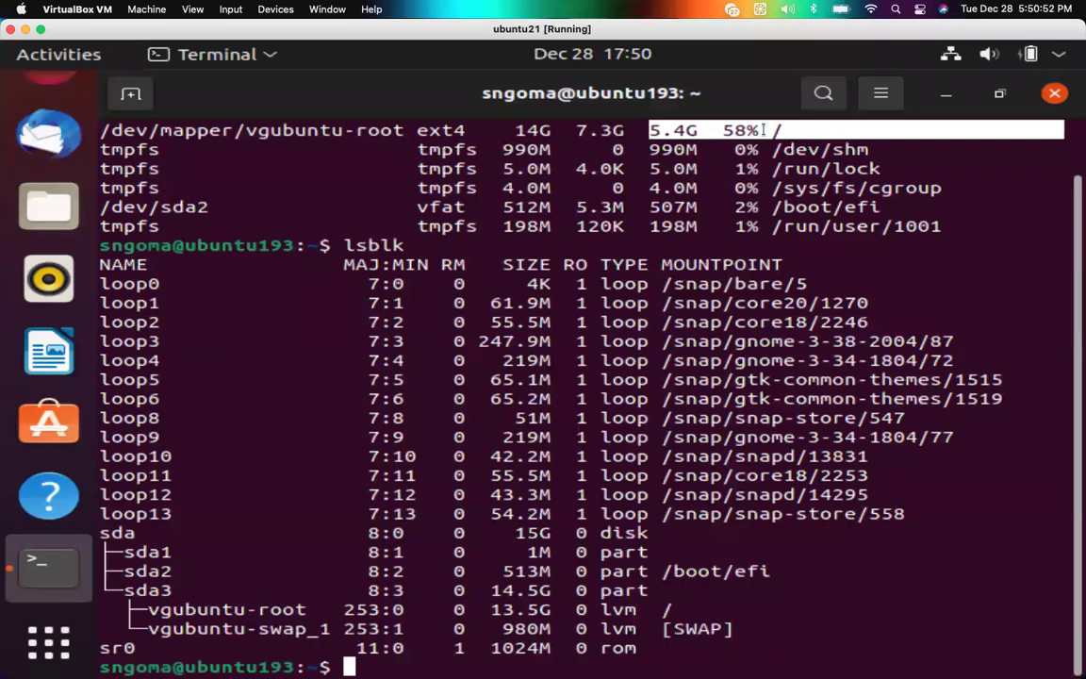
drag(790, 131, 698, 131)
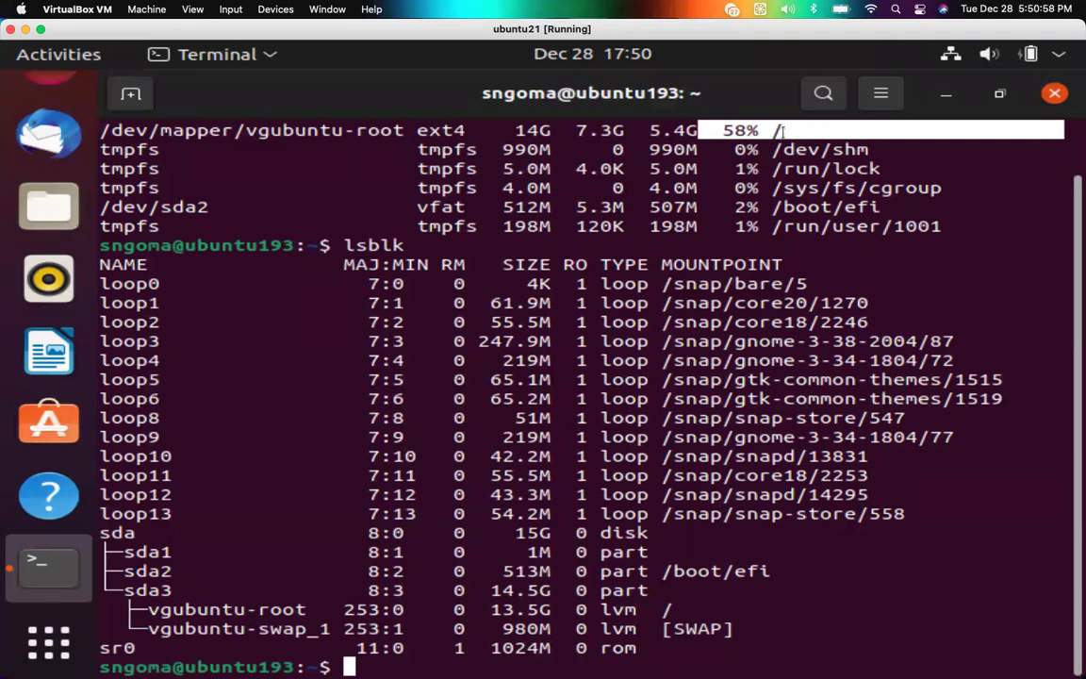
drag(790, 130, 700, 133)
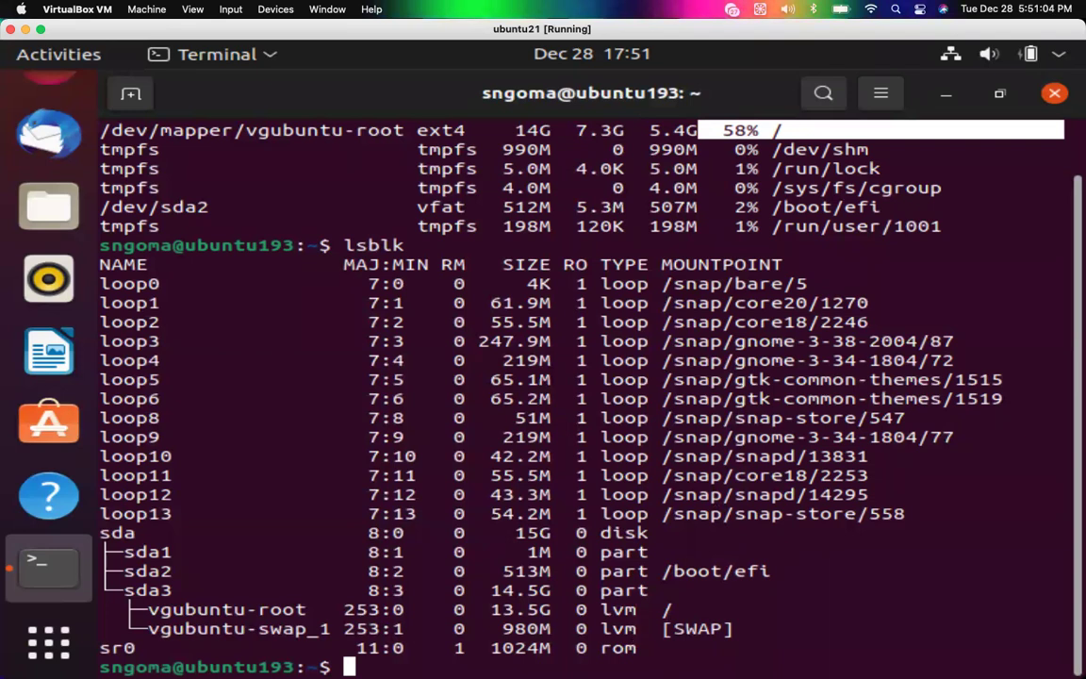
Clear the terminal and try to get the LVM version with lvm --version.
key(ctrl+l)
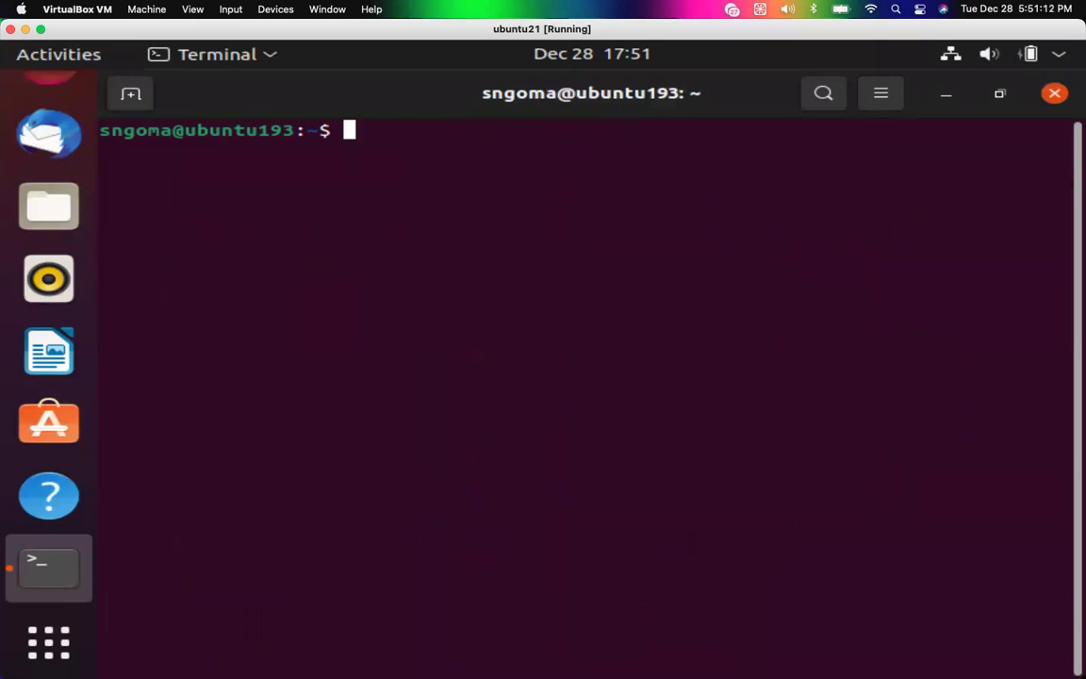
text(lvm --version)
key(Return)
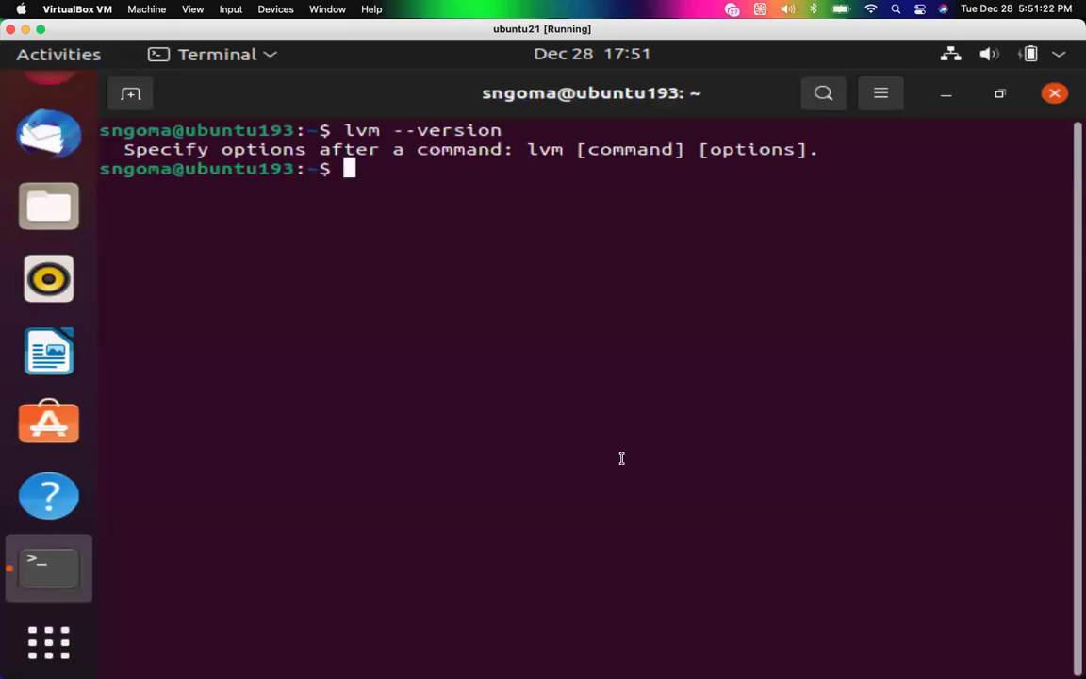
Try the short version option by running lvm -v.
key(Up)
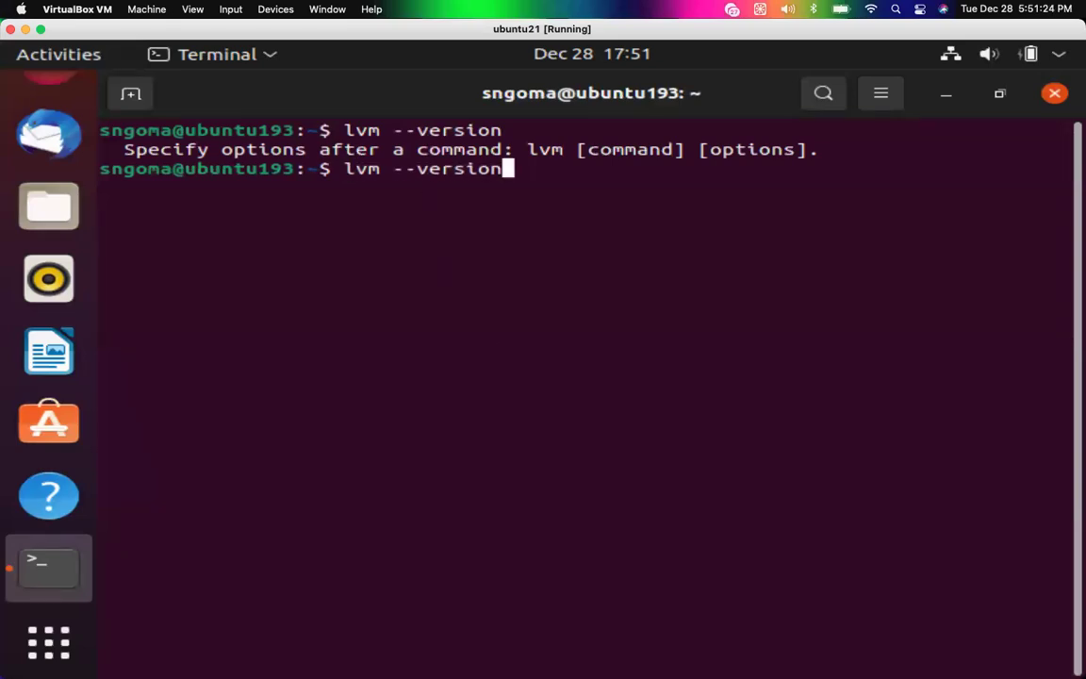
key(BackSpace)
key(BackSpace)
key(BackSpace)
key(BackSpace)
key(BackSpace)
key(BackSpace)
key(BackSpace)
key(BackSpace)
text(v)
key(Return)
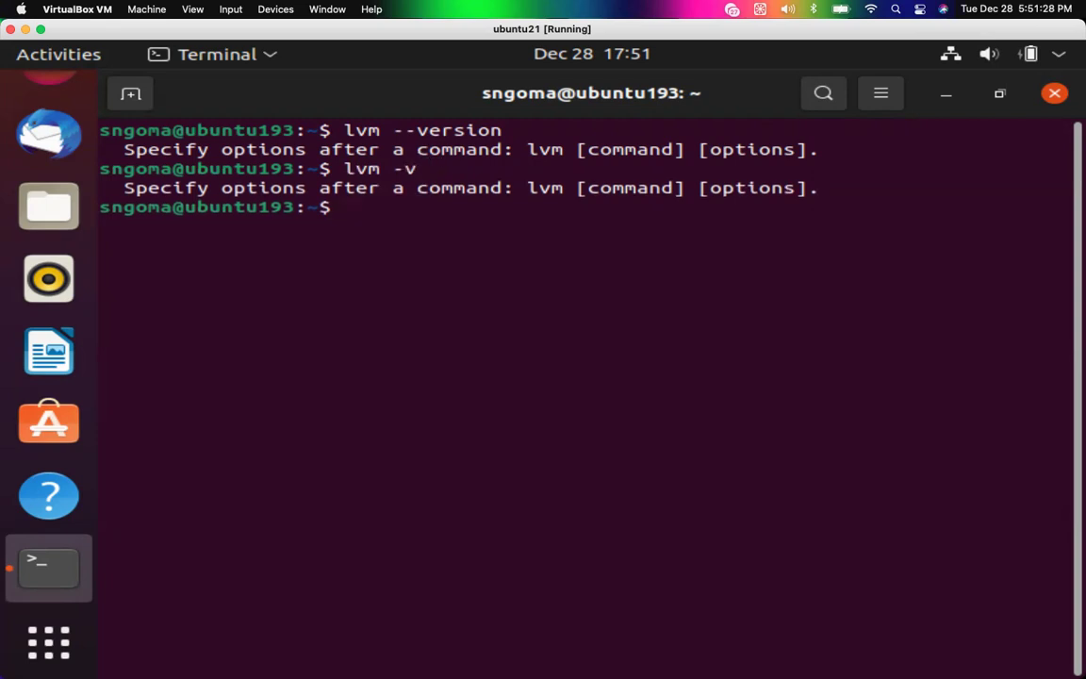
Run lvm --help to list the available LVM subcommands.
key(Up)
key(Up)
key(BackSpace)
key(BackSpace)
key(BackSpace)
key(BackSpace)
key(BackSpace)
key(BackSpace)
key(BackSpace)
text(help)
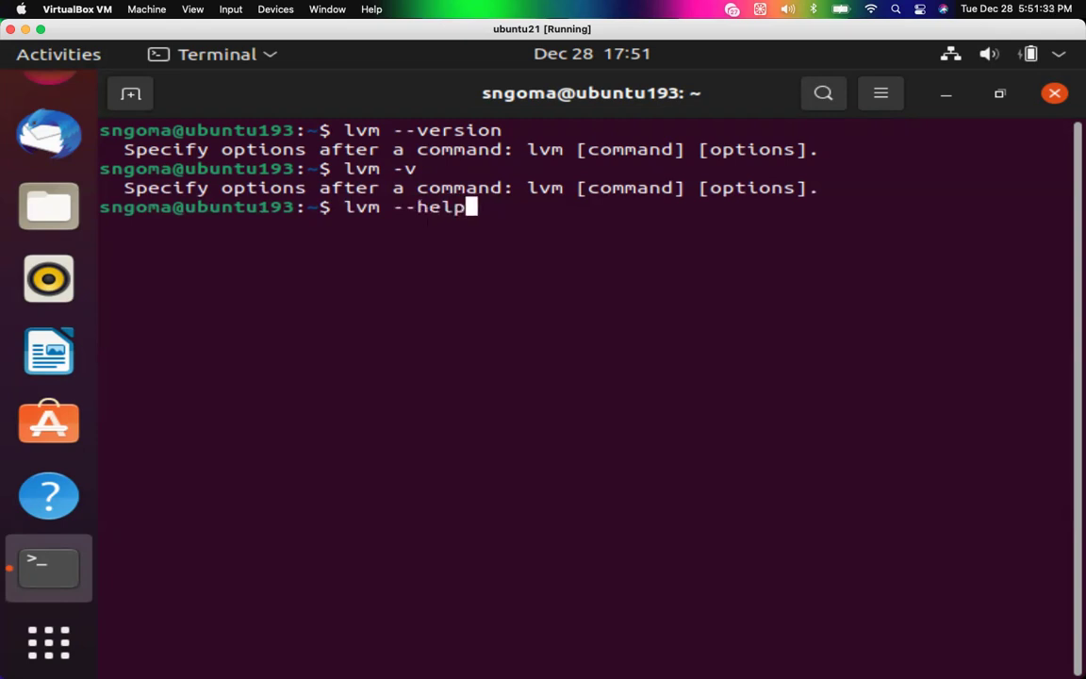
key(Return)
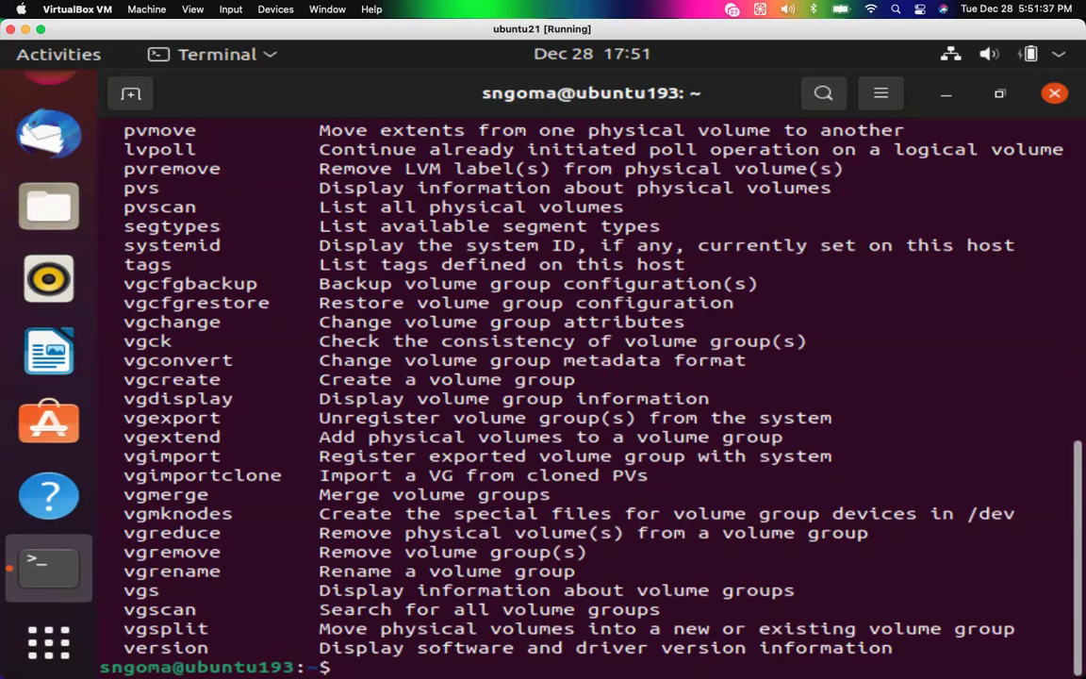
Run lvm version in a cleared terminal and examine the /dev/mapper/control line of its output.
key(ctrl+l)
key(Up)
key(BackSpace)
key(BackSpace)
key(BackSpace)
key(BackSpace)
key(BackSpace)
text(version)
key(Left)
key(Left)
key(Left)
key(Left)
key(Left)
key(Left)
key(Left)
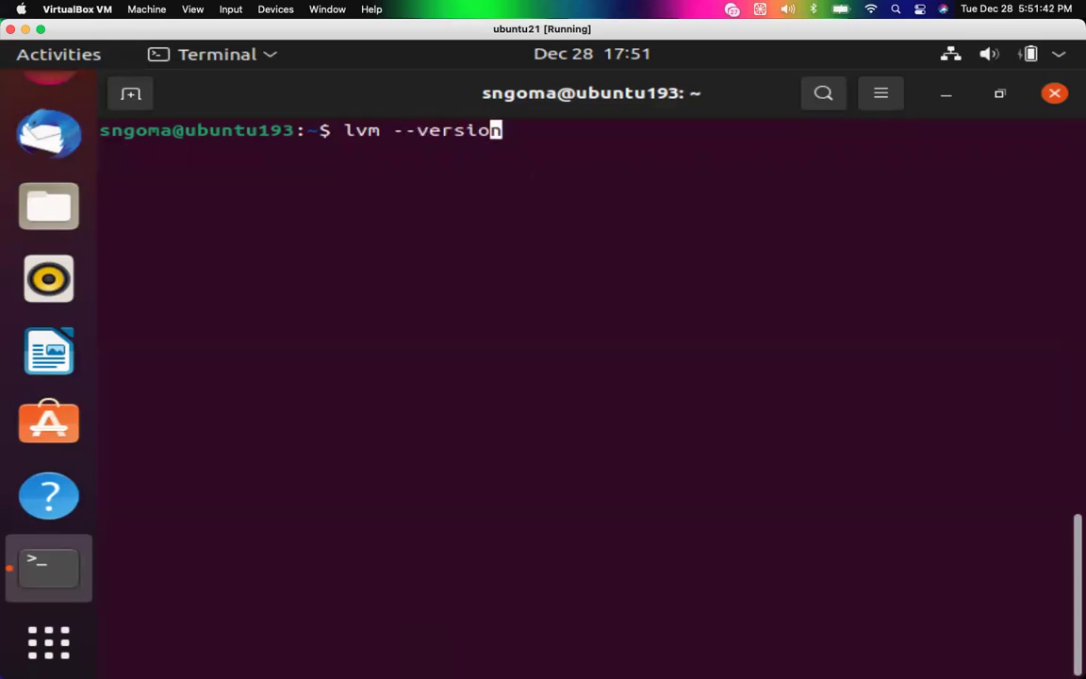
text(-)
key(BackSpace)
key(BackSpace)
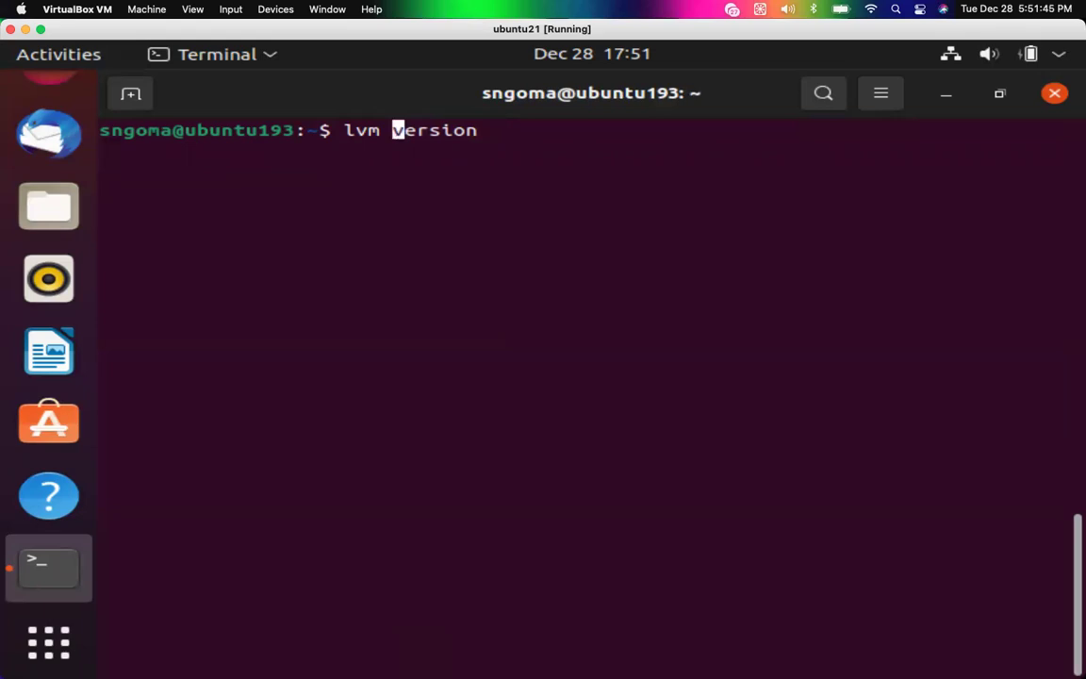
key(Return)
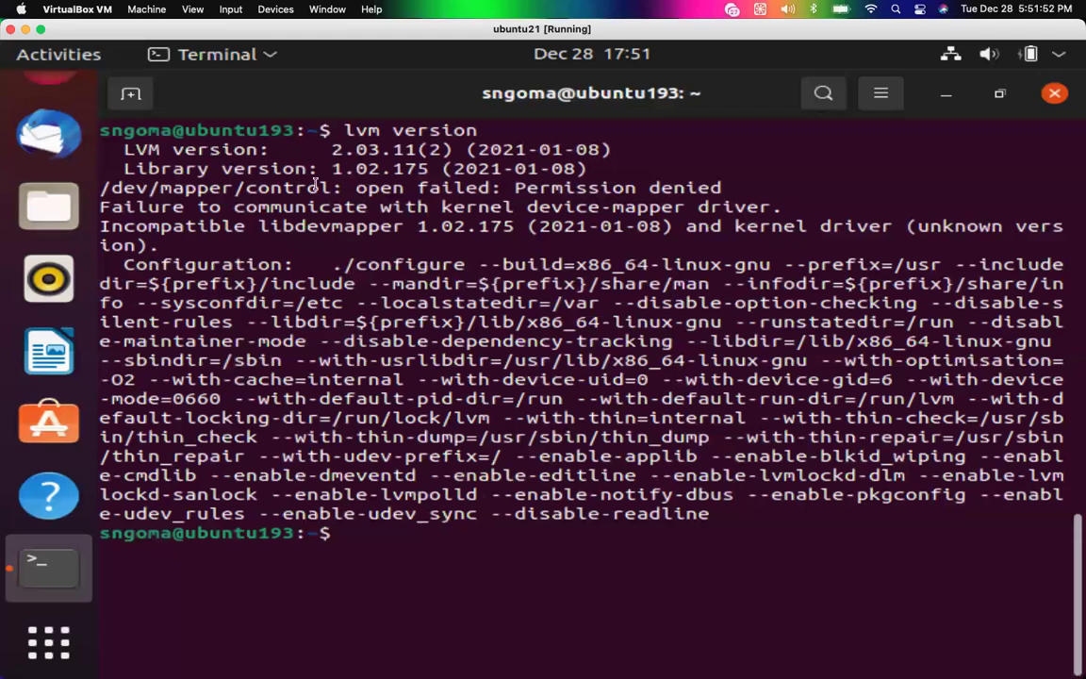
drag(332, 187, 117, 187)
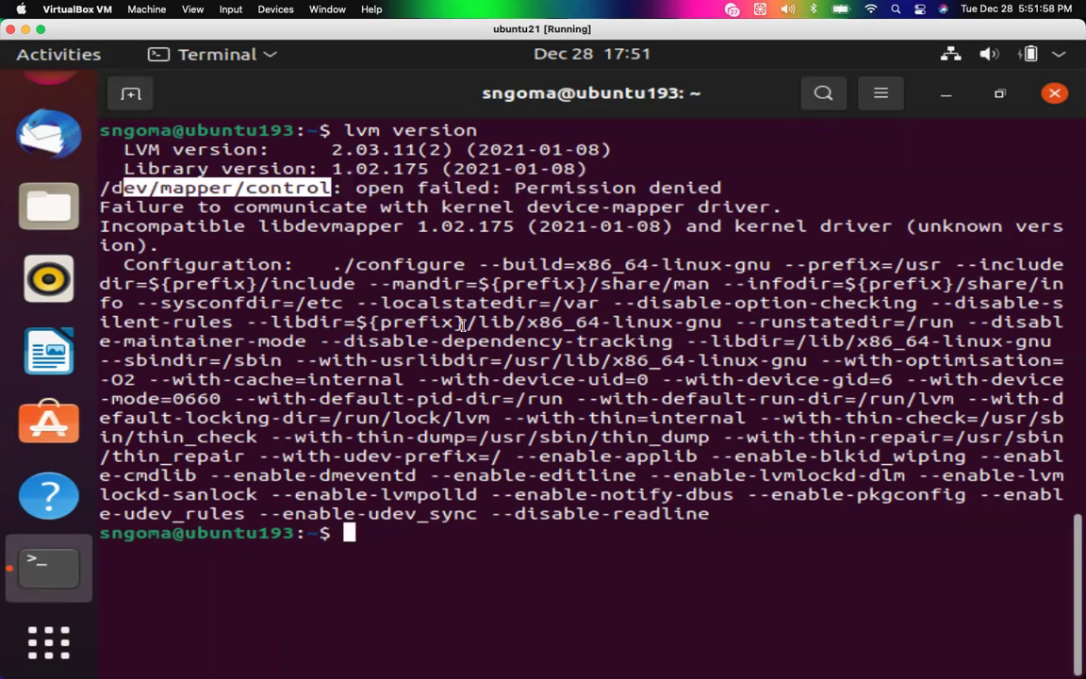
drag(512, 186, 729, 184)
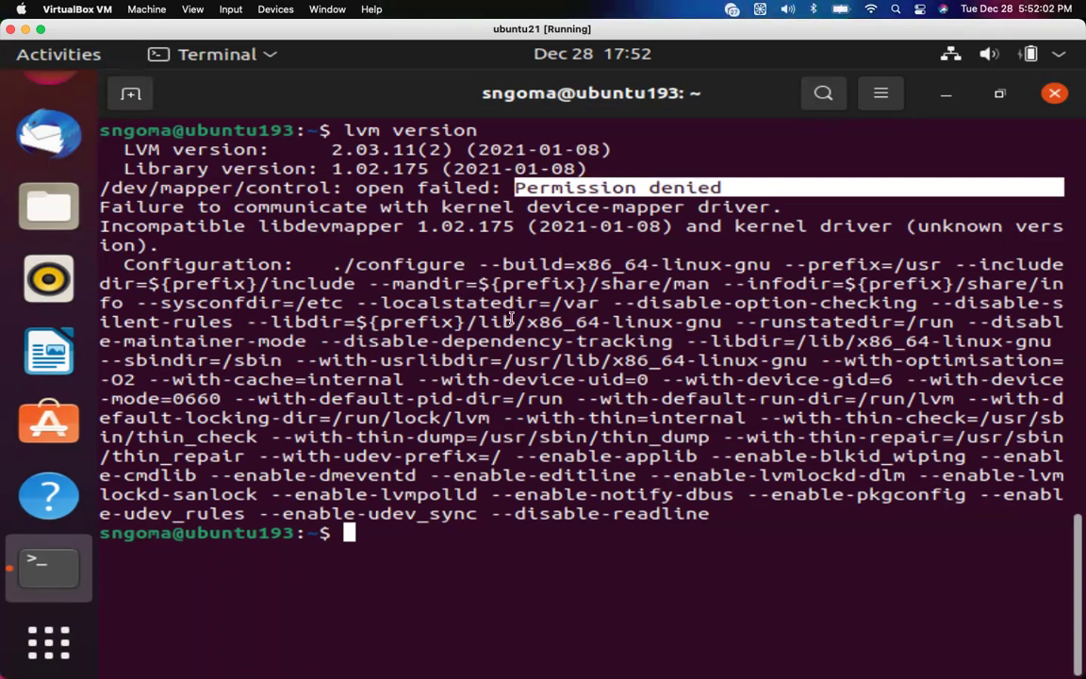
Run sudo lvm version in a cleared terminal and examine the Configuration section of its output.
key(ctrl+l)
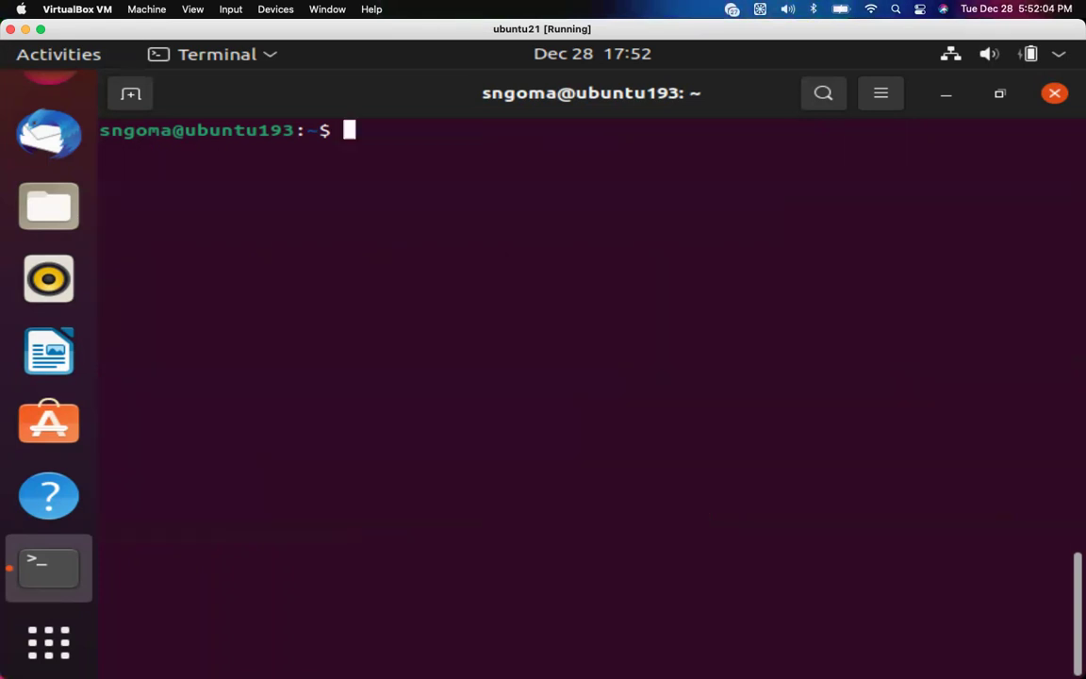
text(sudo )
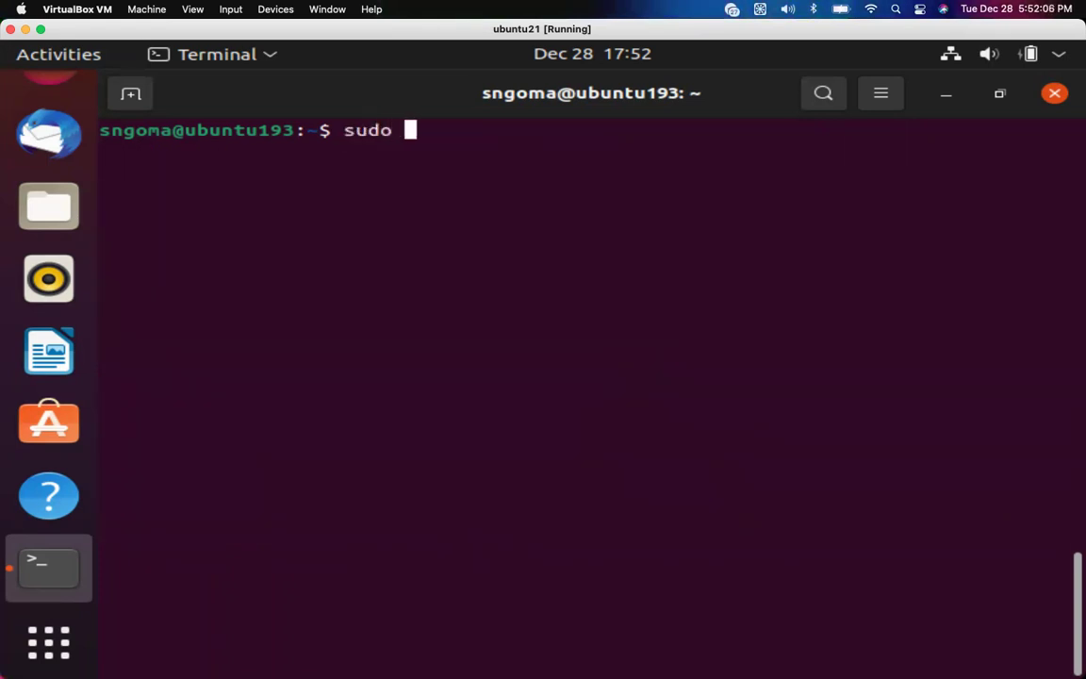
text(lvm version)
key(Return)
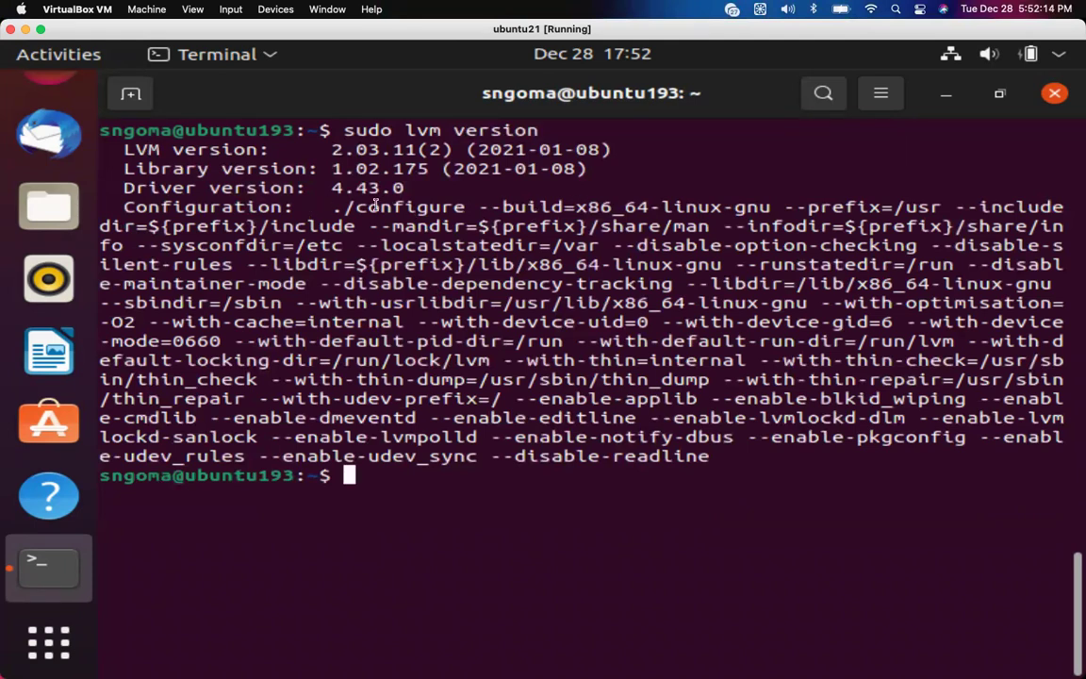
drag(349, 206, 727, 455)
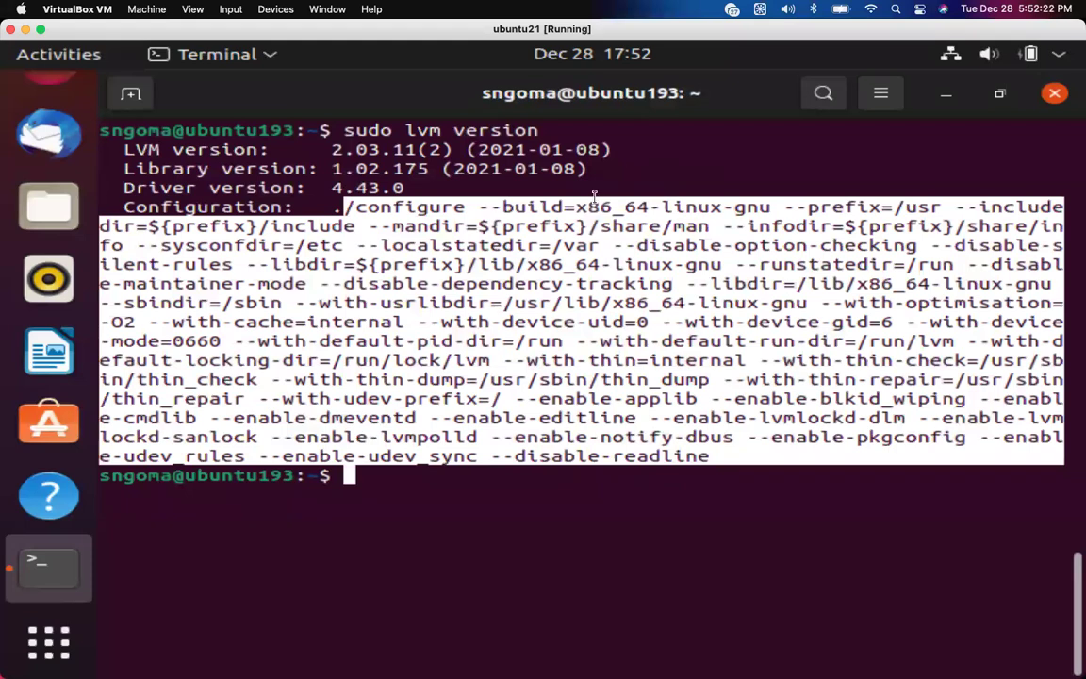
click(724, 451)
Clear the terminal and try to list the logical volumes with lvdisplay, without sudo.
key(ctrl+l)
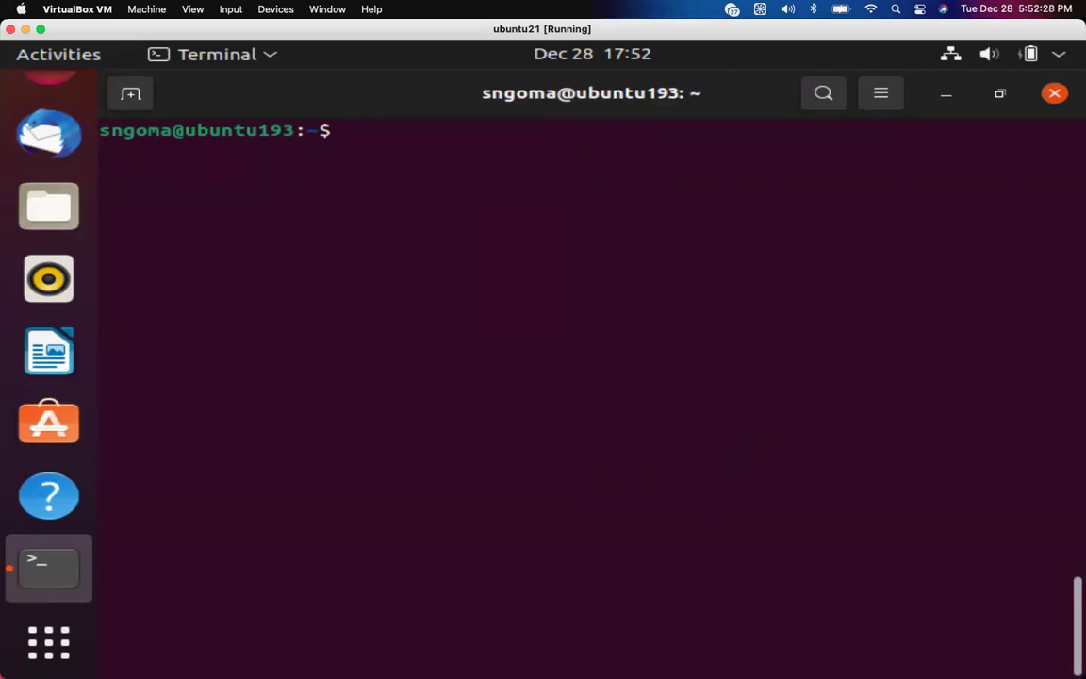
text(lvdisplay)
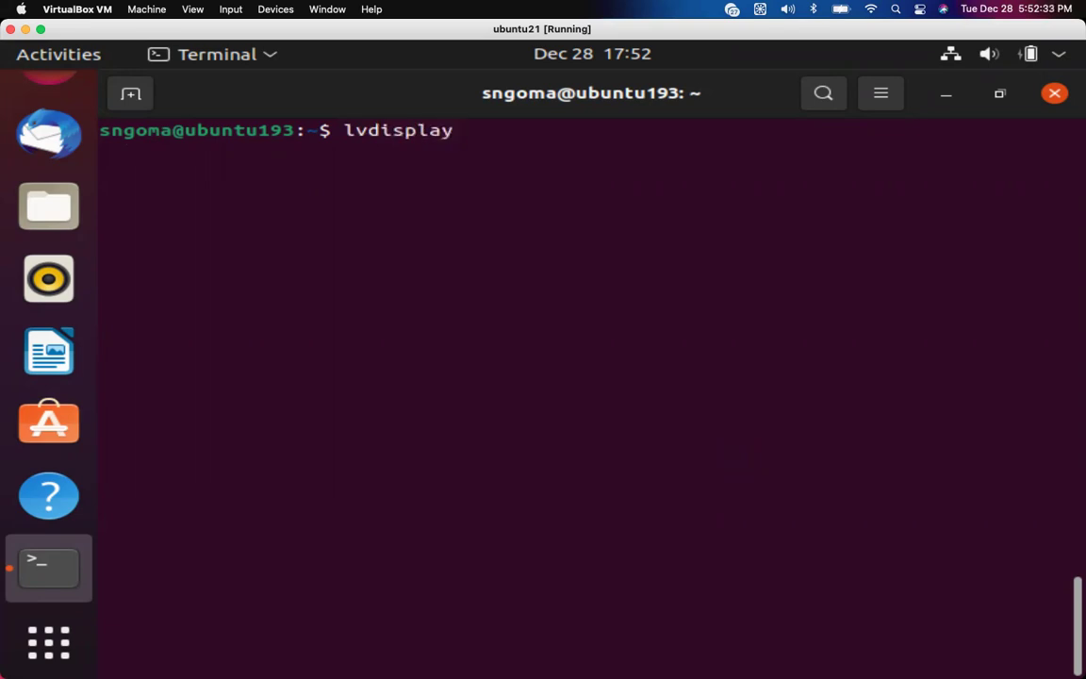
key(Return)
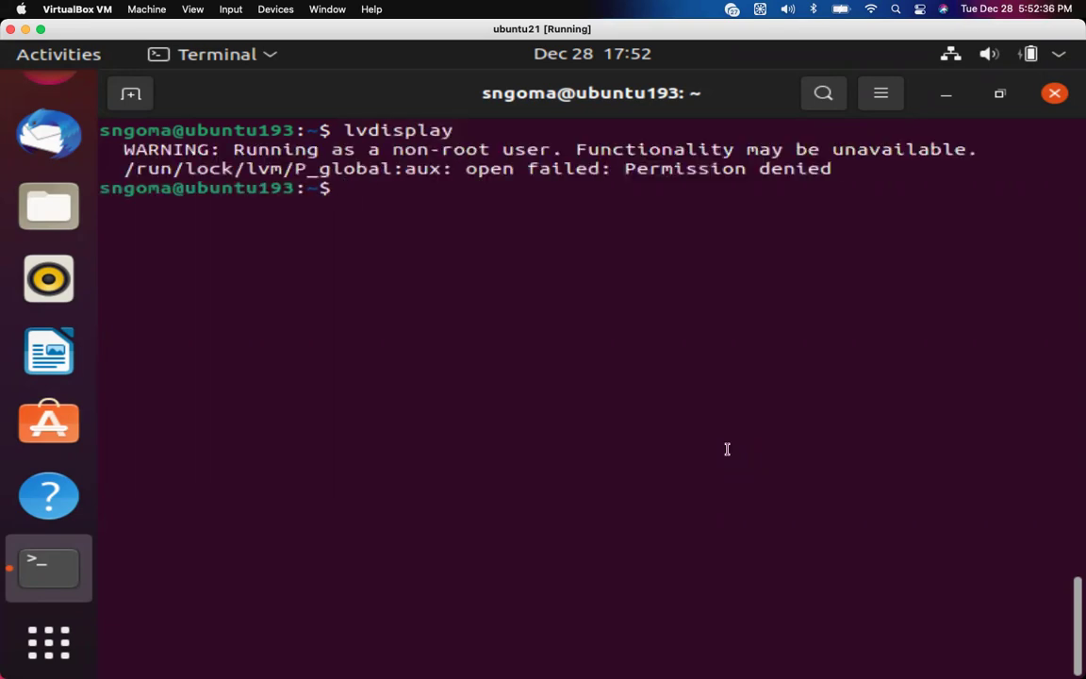
List the logical volumes with root privileges by running sudo lvdisplay.
key(Up)
key(Left)
key(Left)
key(Left)
key(Left)
key(Left)
key(Left)
key(Left)
key(Left)
key(Left)
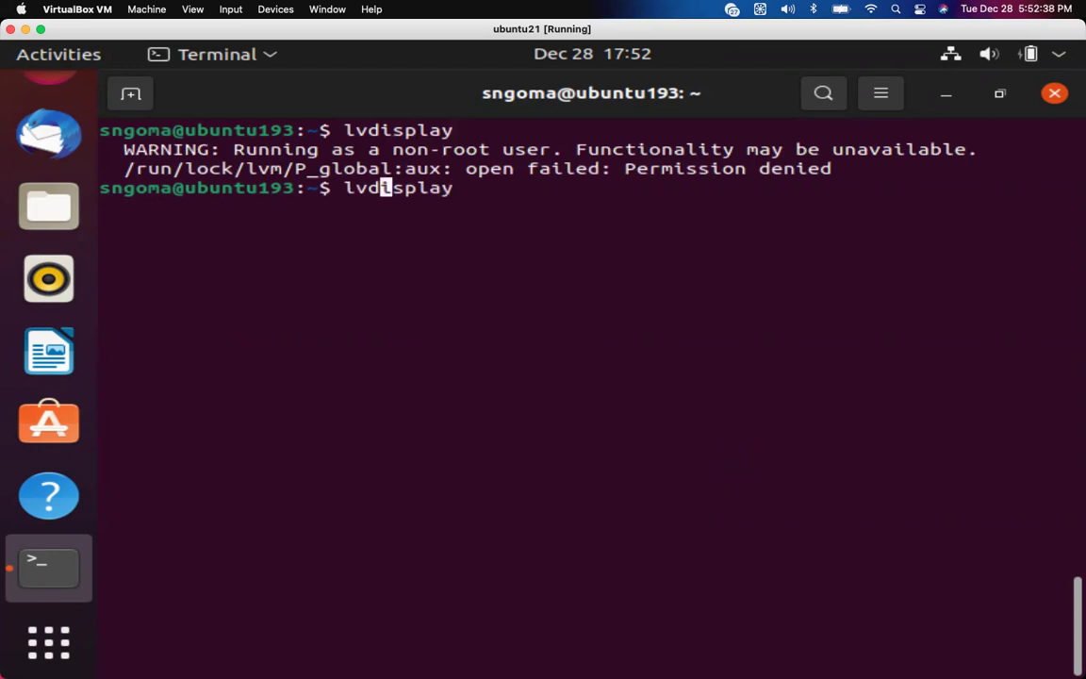
text(sudo)
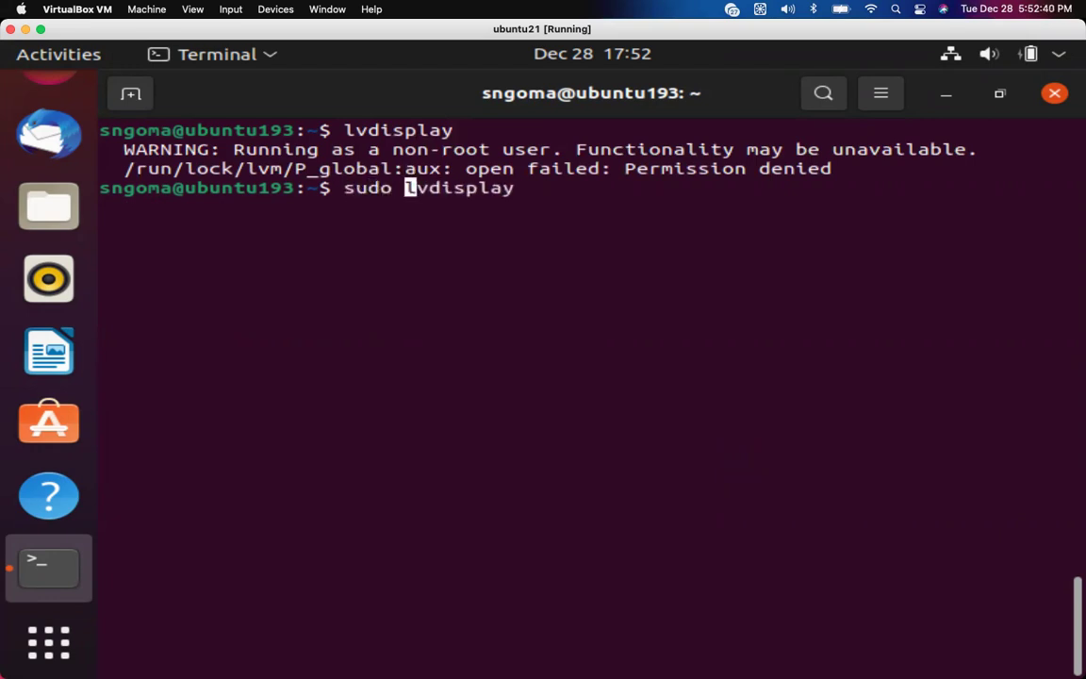
key(Return)
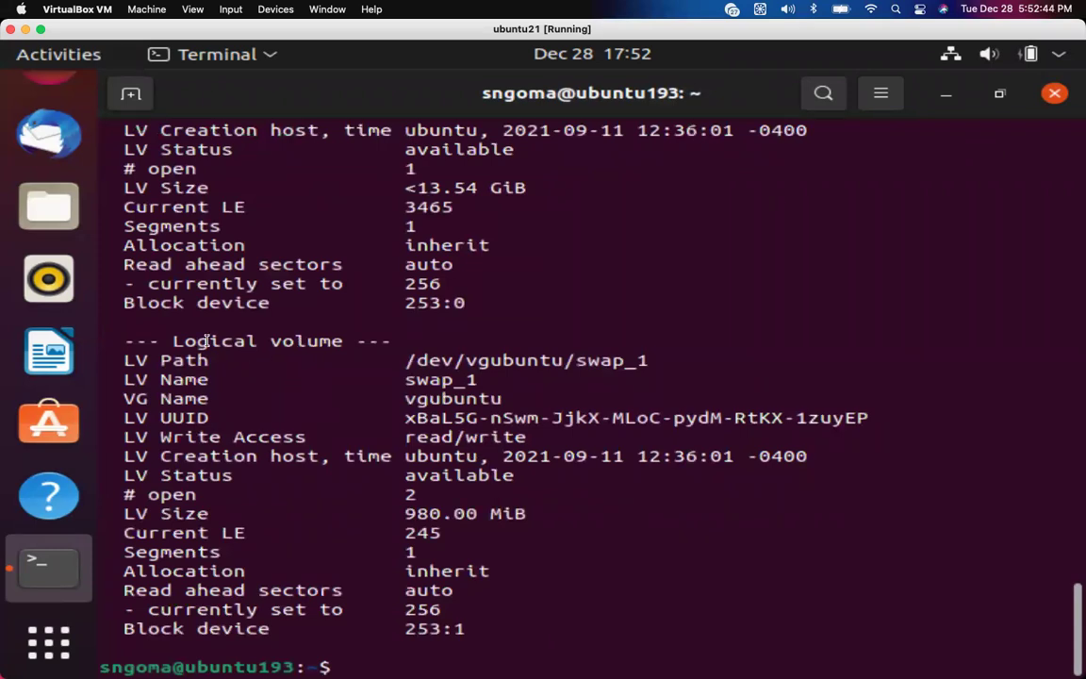
Examine the LV Path and LV Name of the swap_1 logical volume in the lvdisplay output.
drag(404, 360, 650, 358)
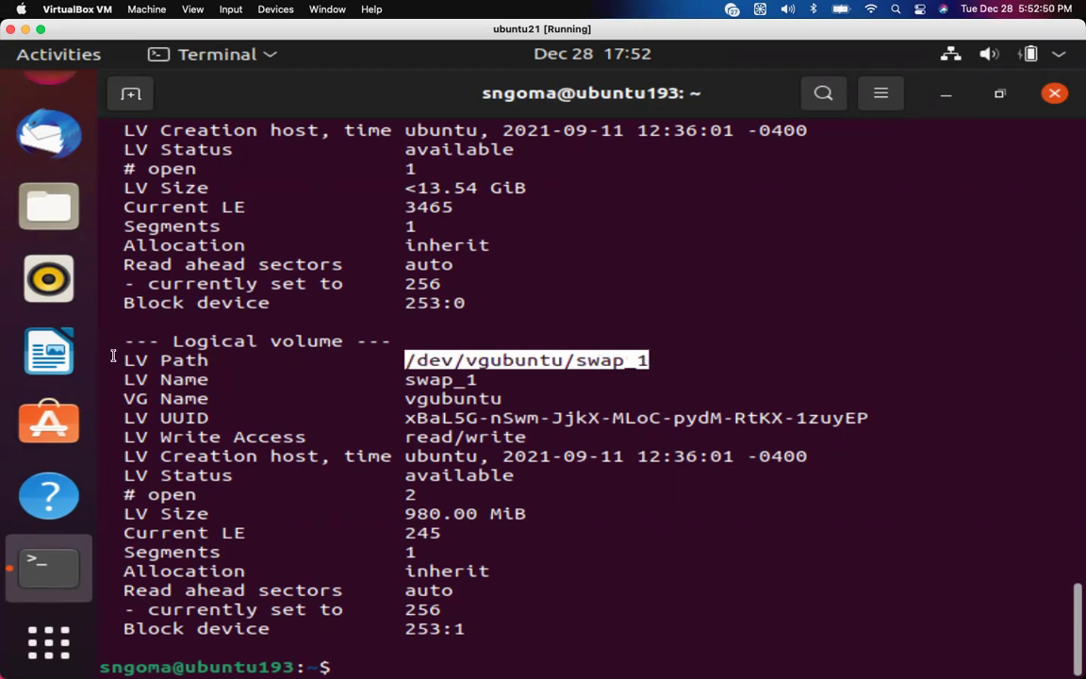
double_click(146, 360)
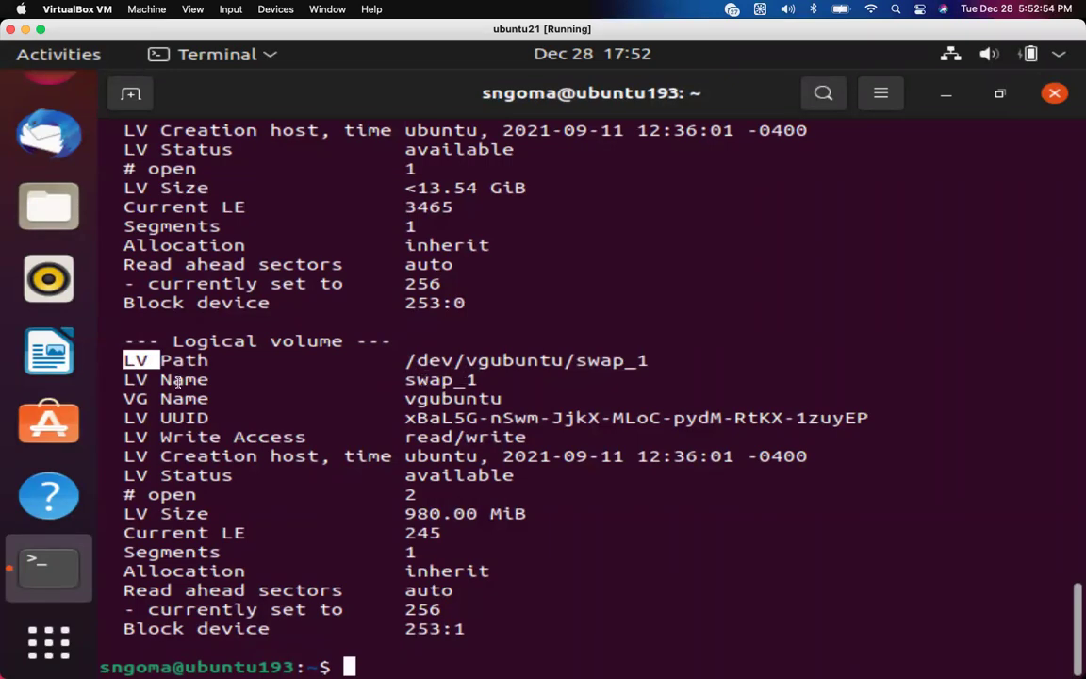
drag(480, 379, 384, 384)
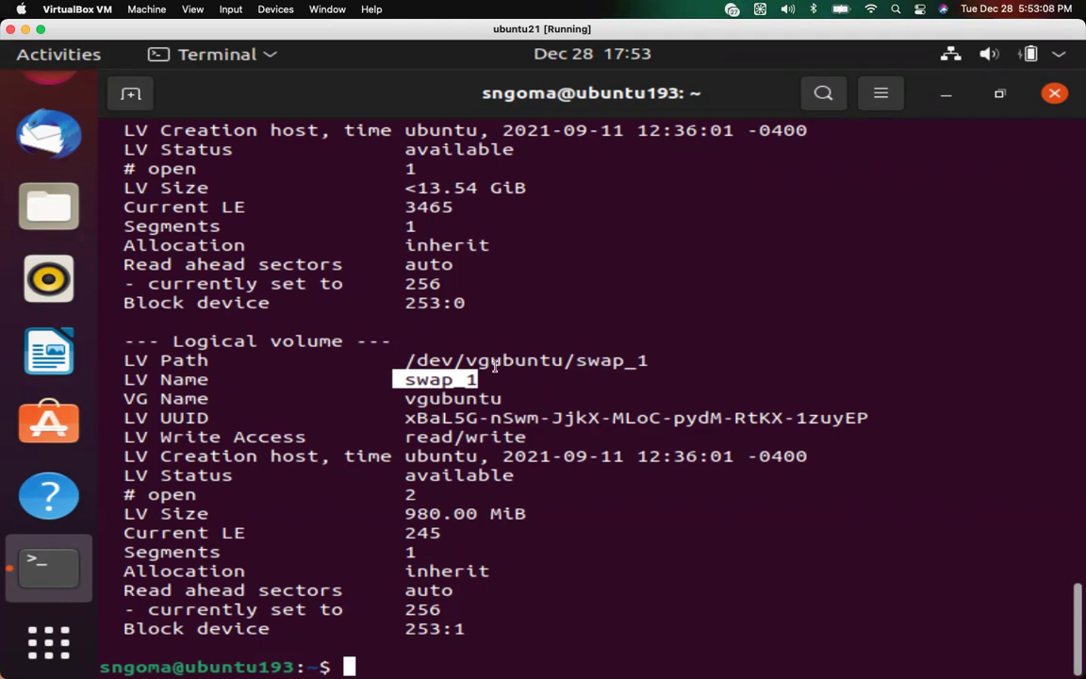
Examine the root logical volume's path, LV Name and VG Name in the lvdisplay output, and clear the terminal.
scroll(490, 366, up, 3)
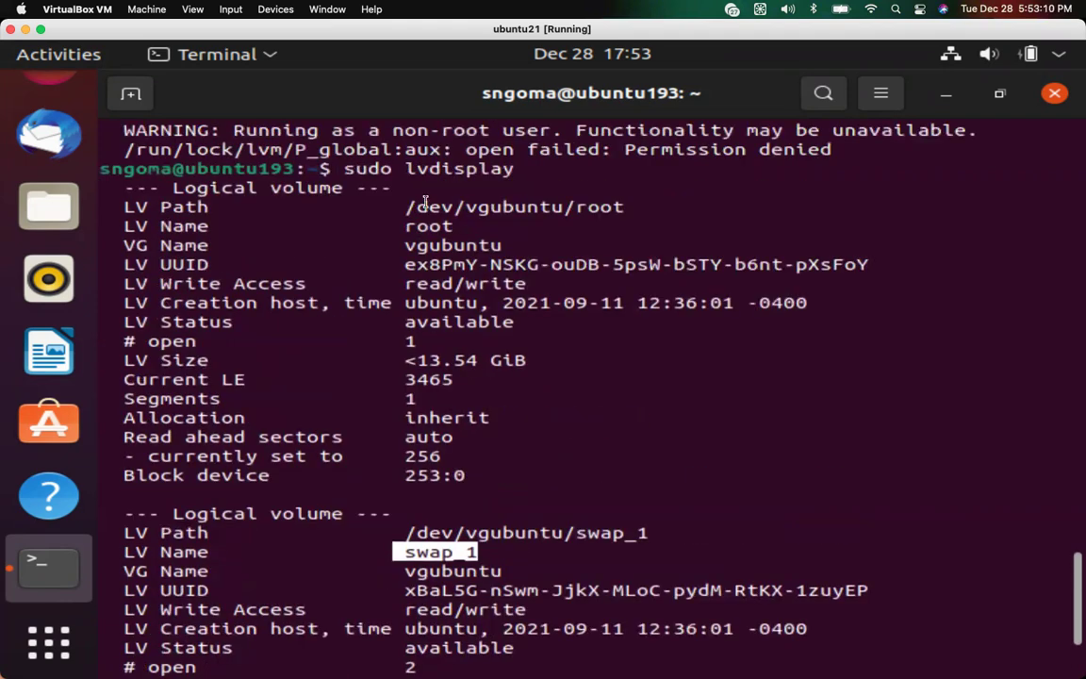
drag(623, 207, 160, 191)
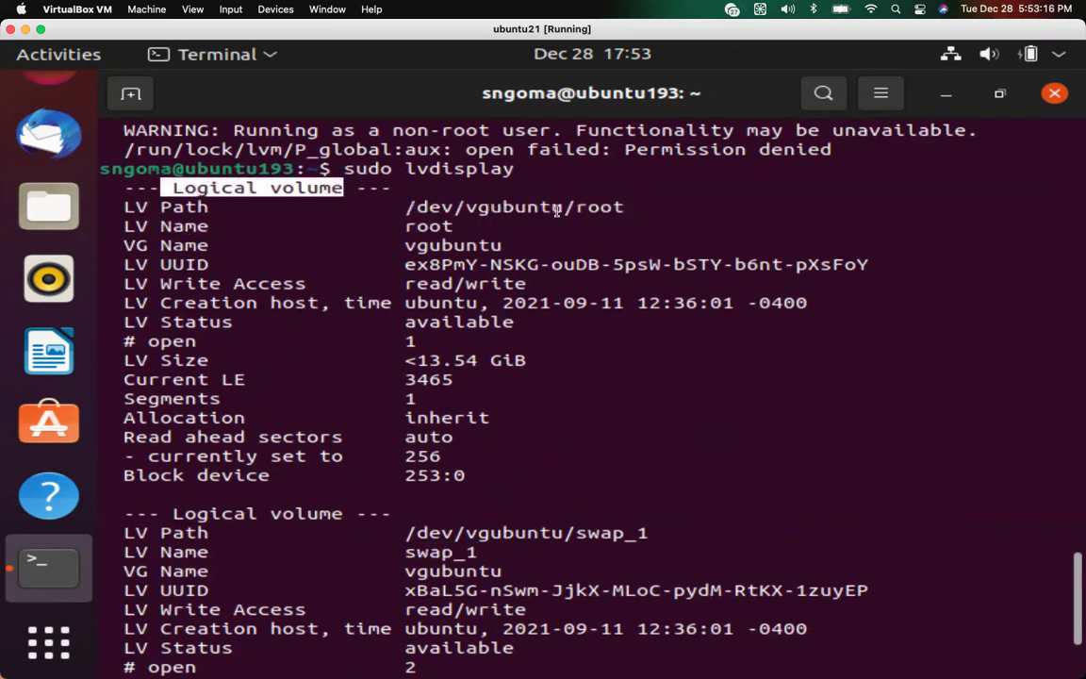
drag(623, 206, 404, 246)
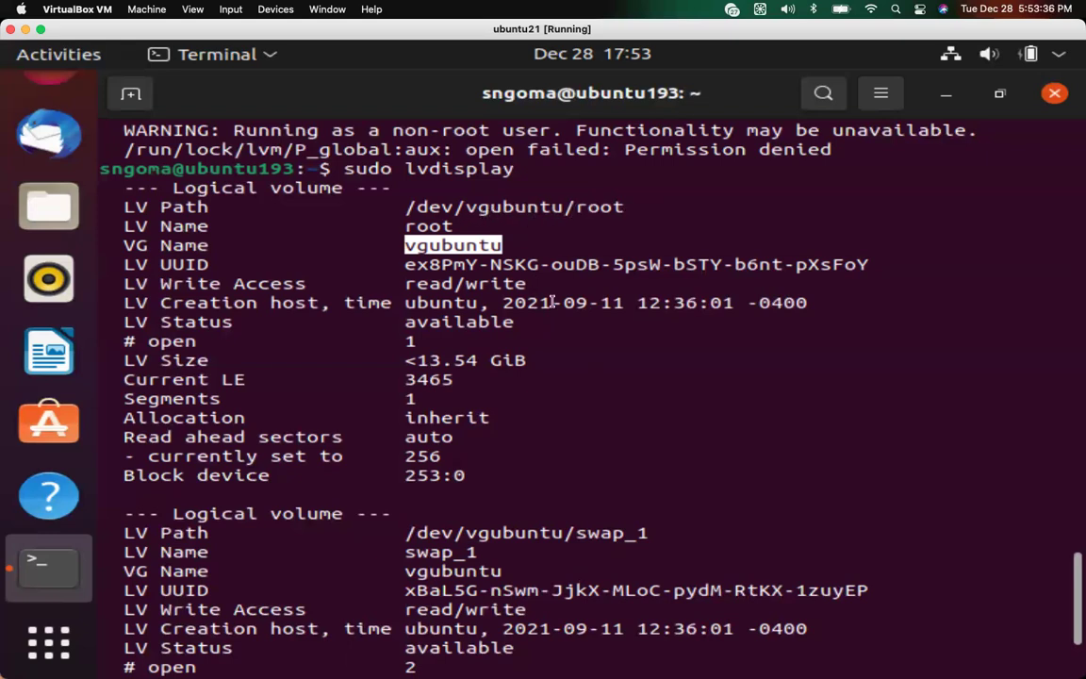
drag(562, 207, 406, 226)
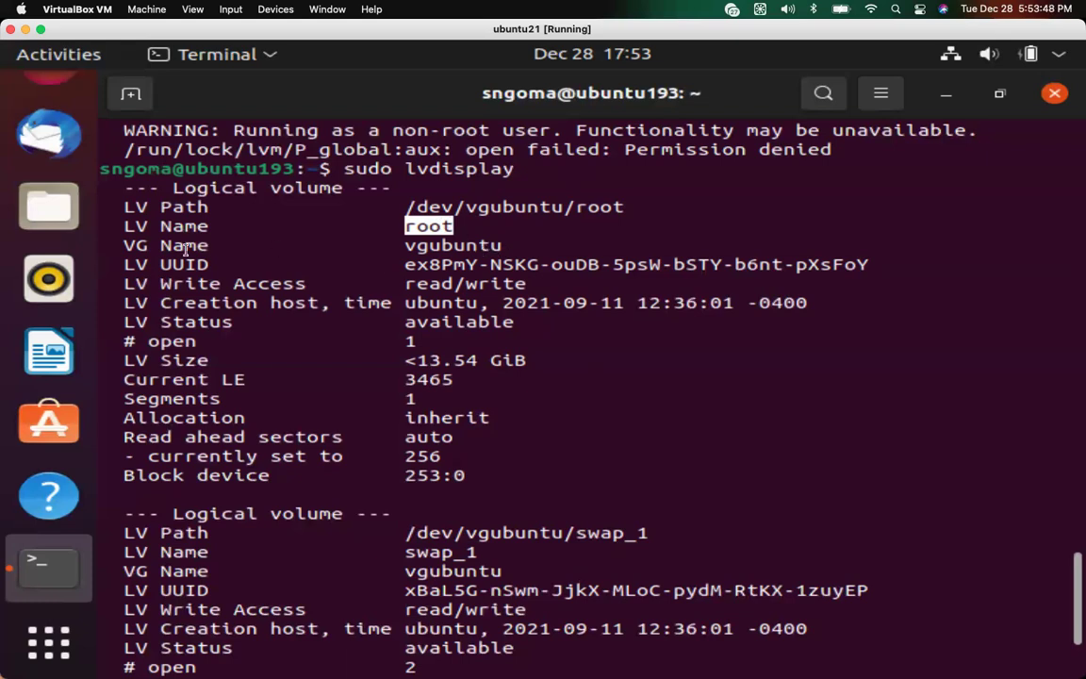
drag(128, 244, 140, 245)
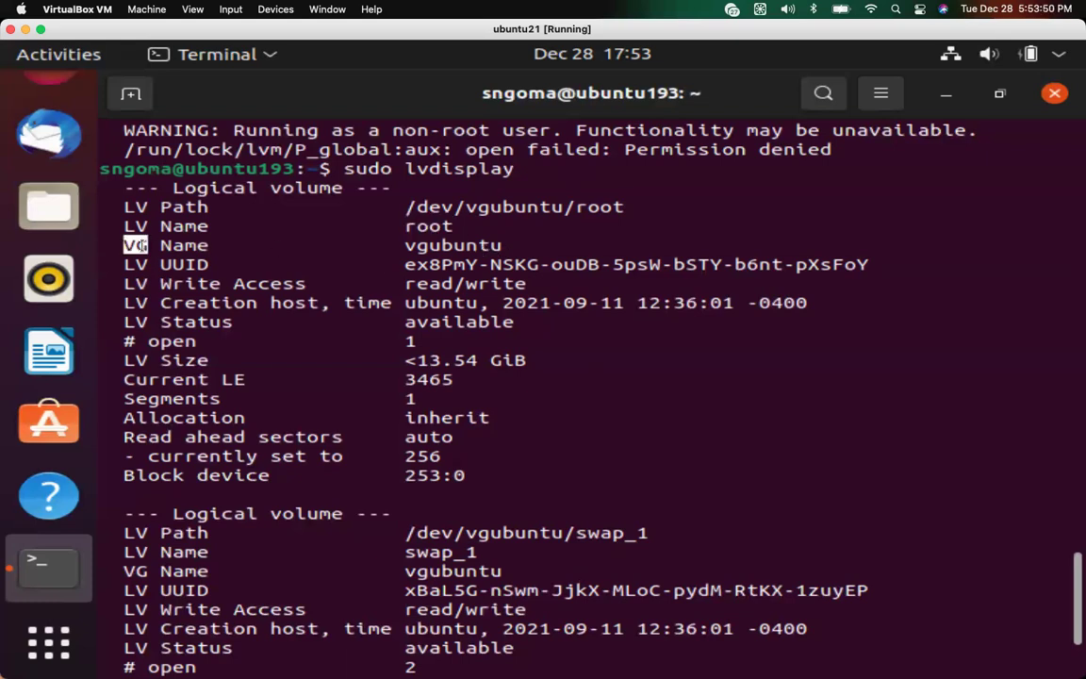
drag(503, 244, 403, 241)
key(ctrl+l)
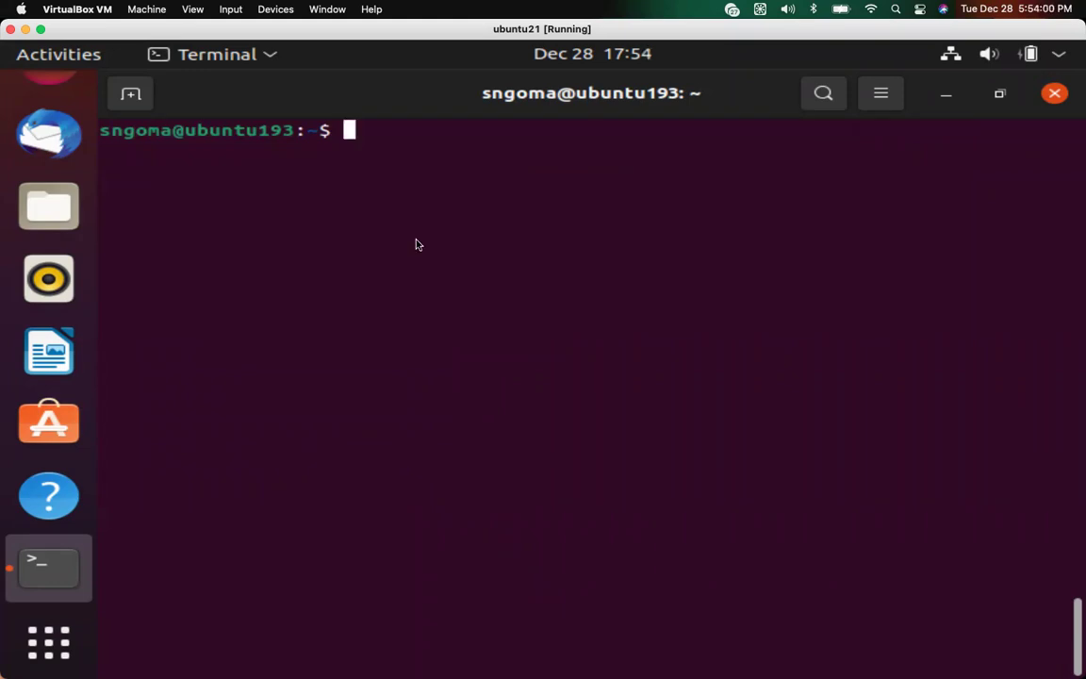
Check the memory in megabytes with free -m and examine the Swap row of its output.
text(free -m)
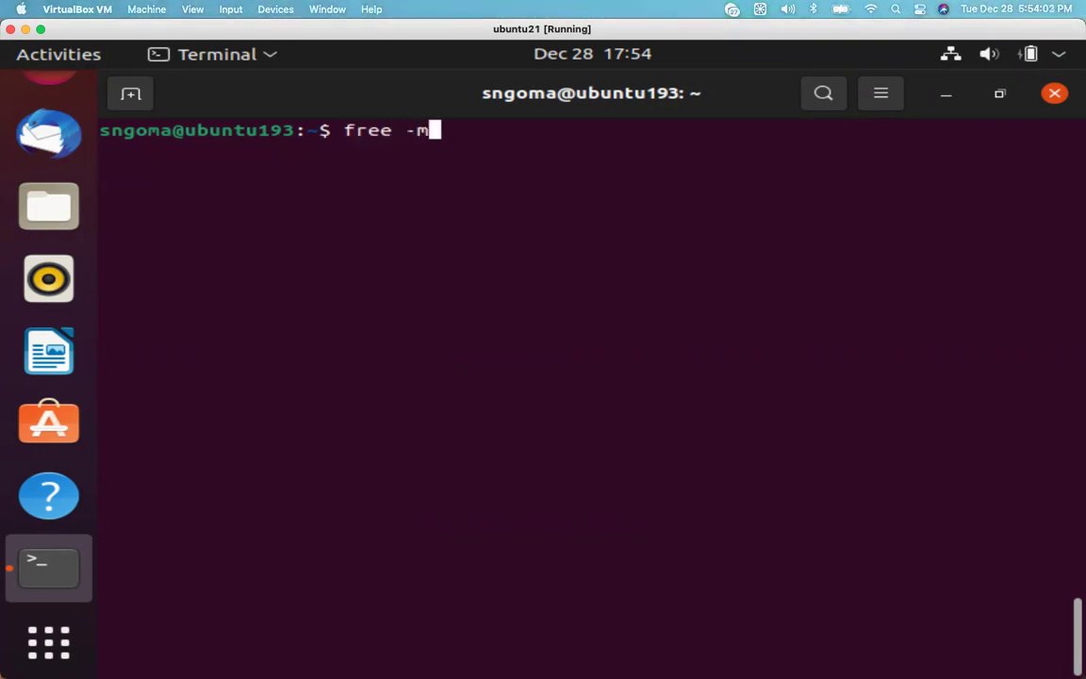
key(Return)
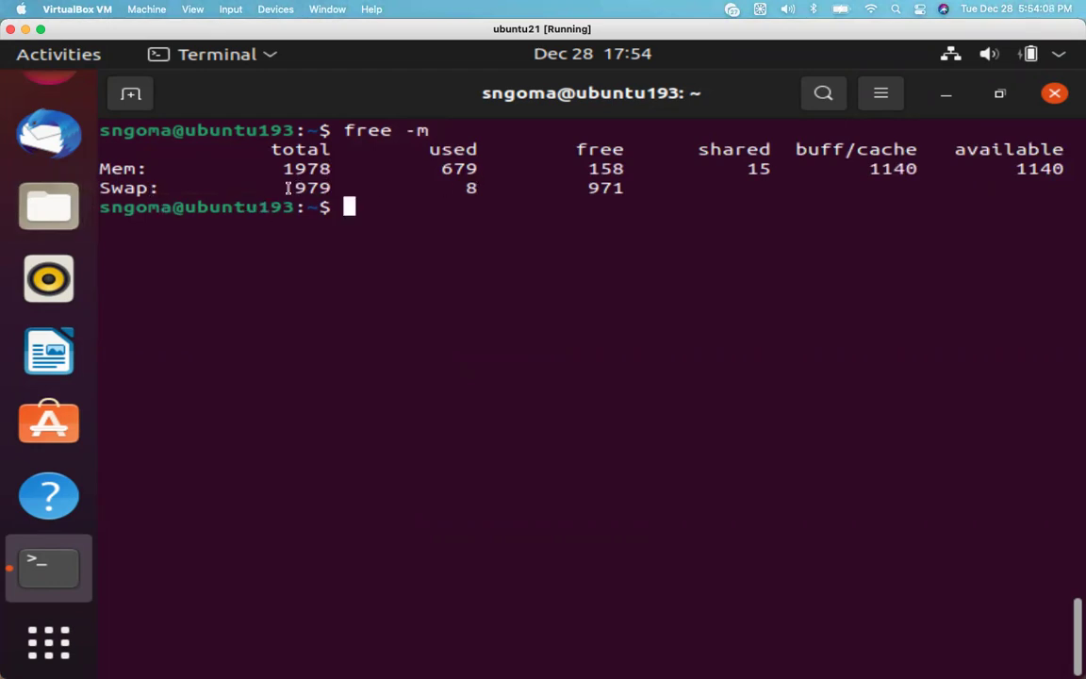
drag(102, 187, 153, 191)
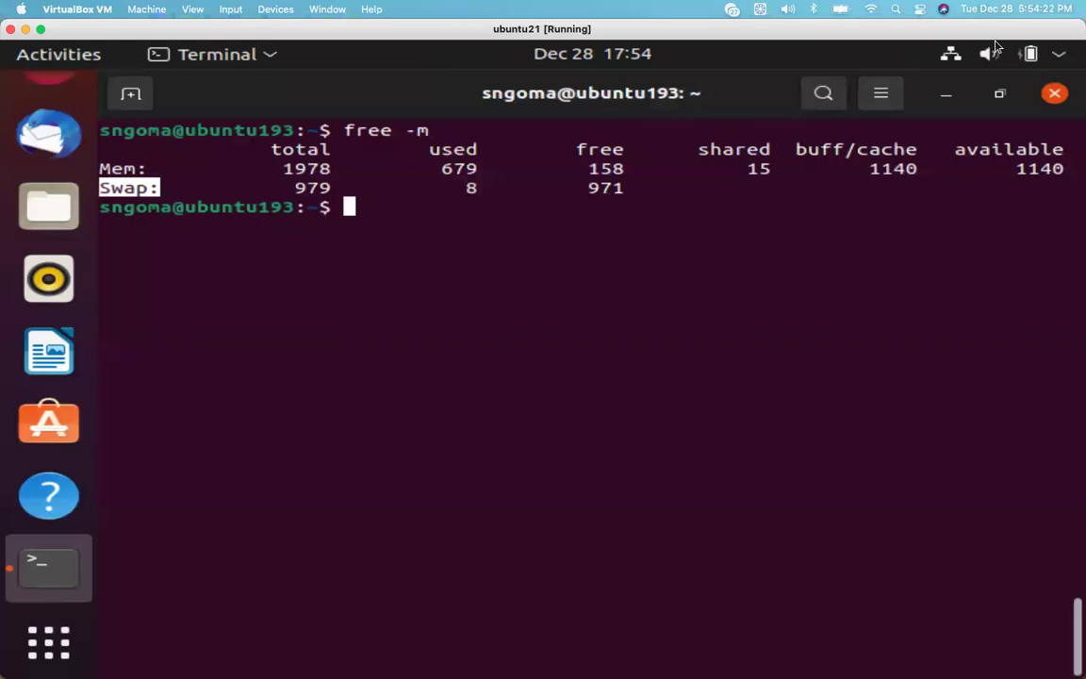
Switch to the running Ansible-controller virtual machine and unlock its Rocky Linux session with the account password.
click(25, 30)
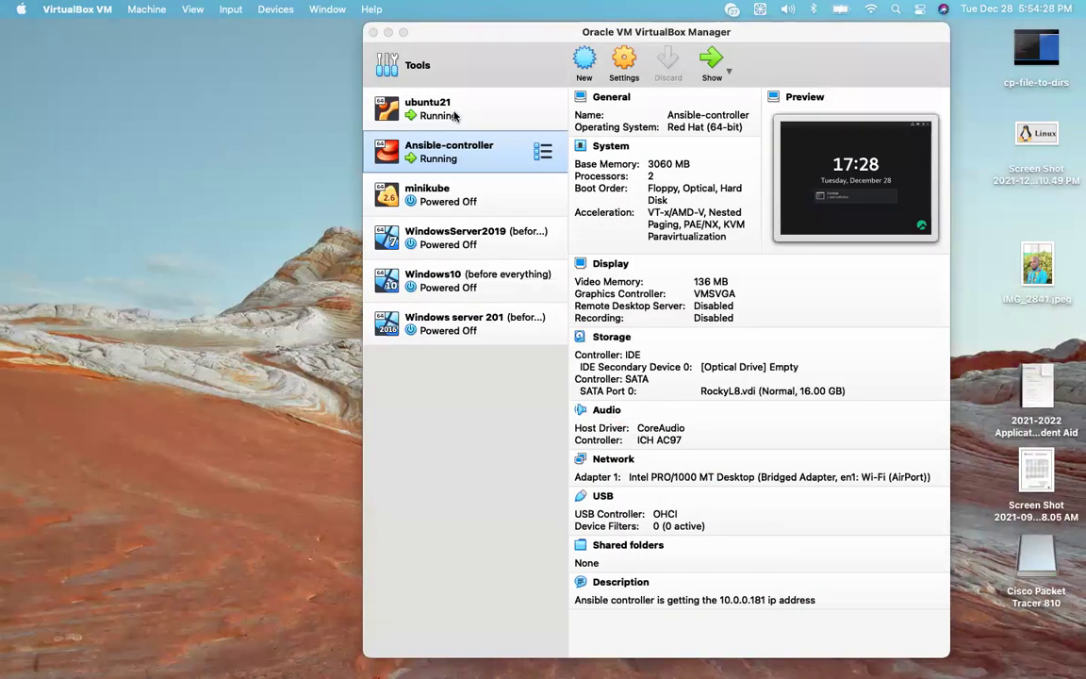
click(414, 148)
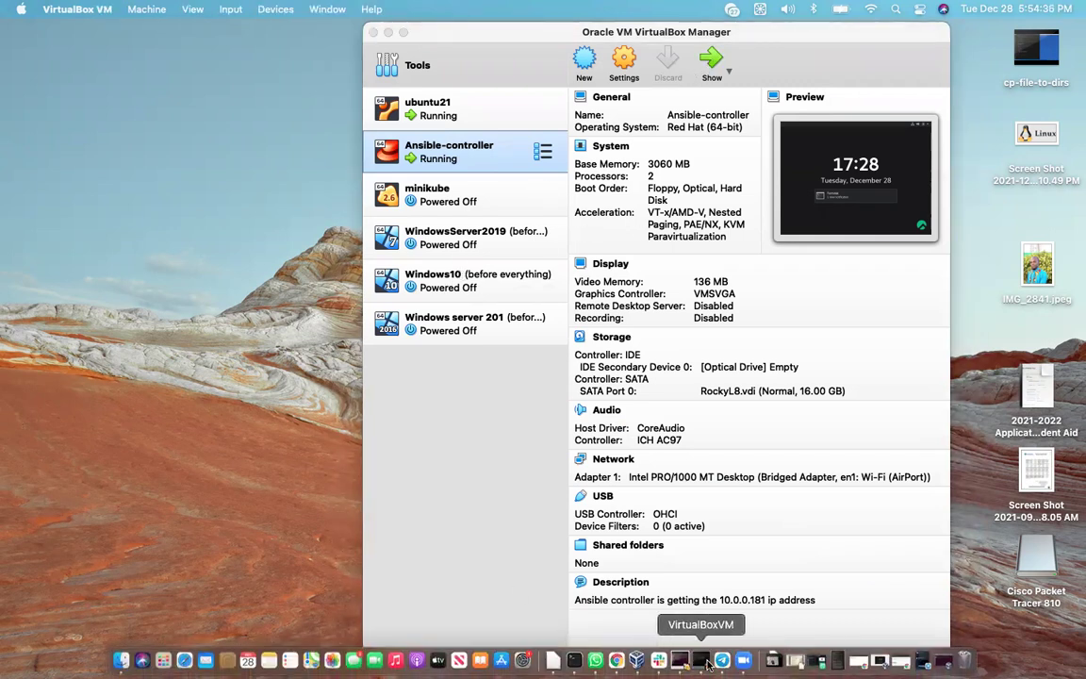
click(688, 668)
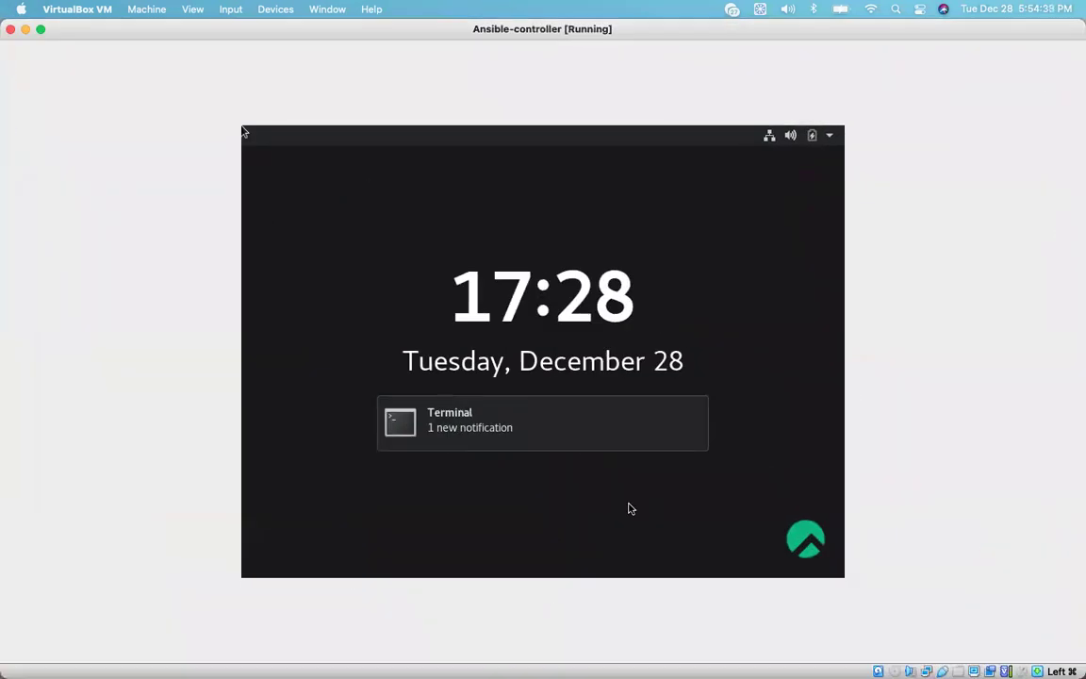
key(Return)
text(*******)
key(Return)
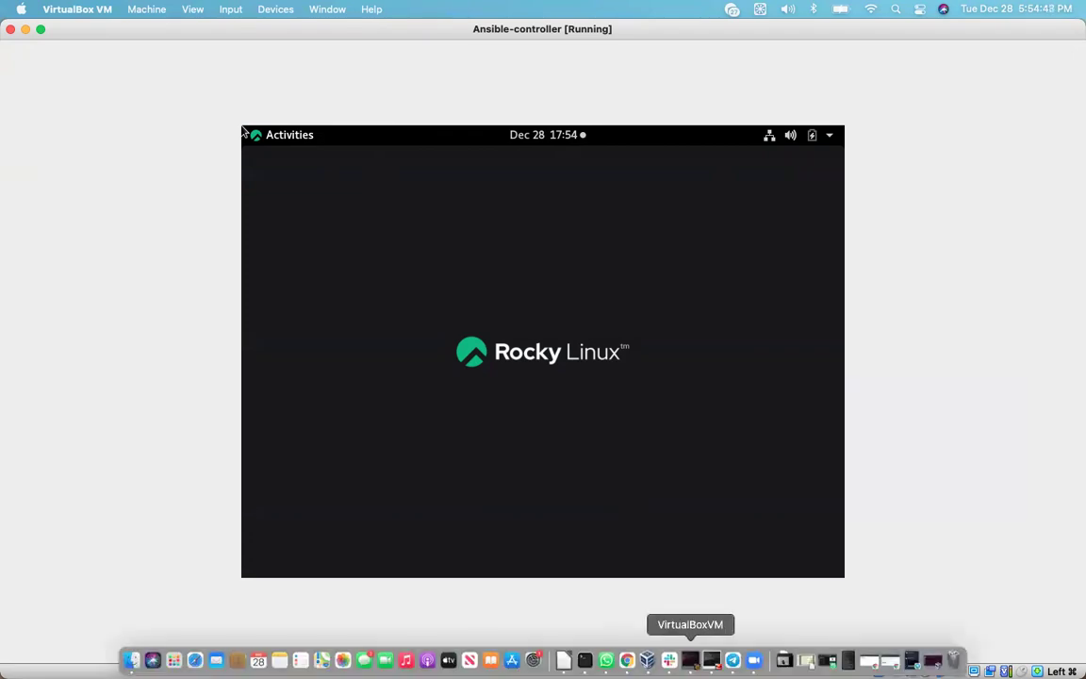
click(694, 660)
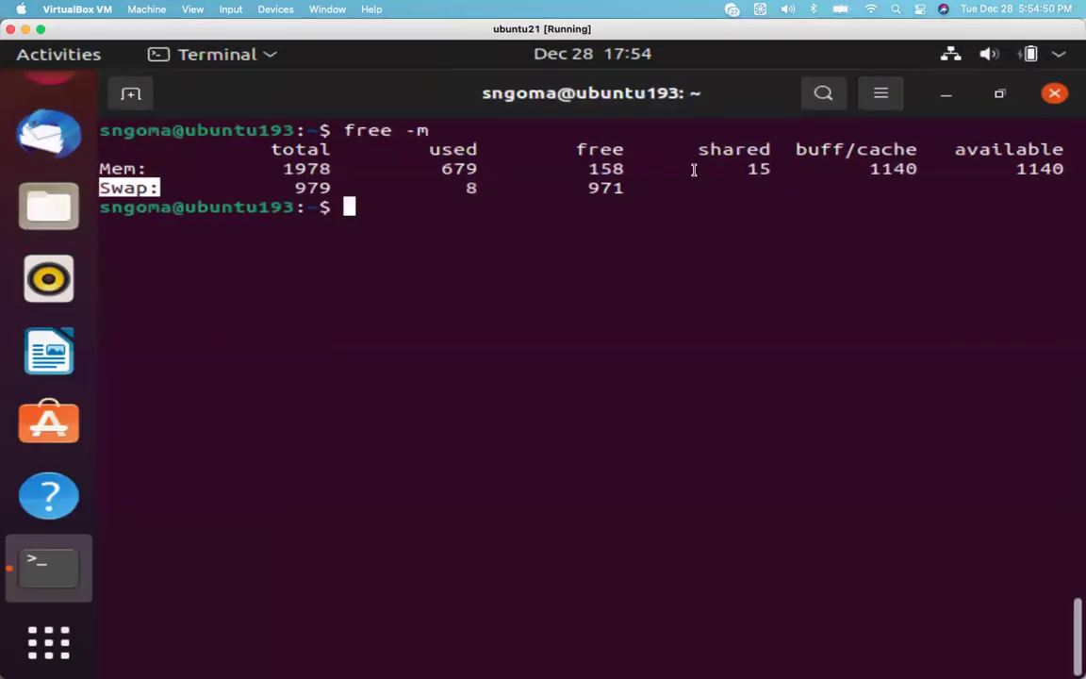
click(25, 30)
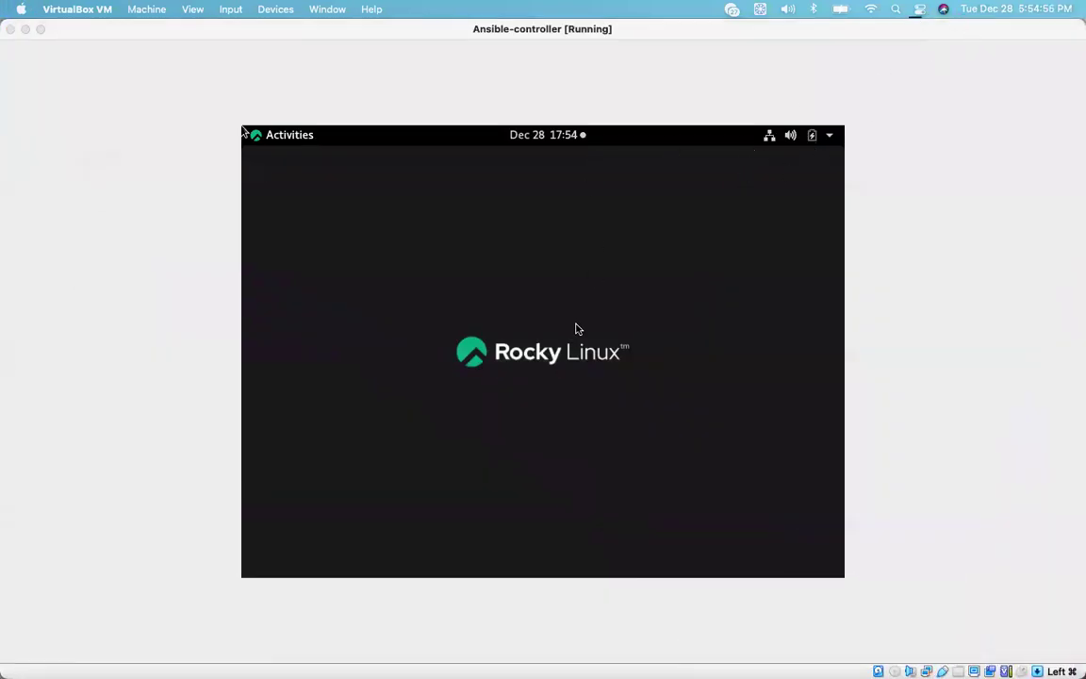
click(709, 129)
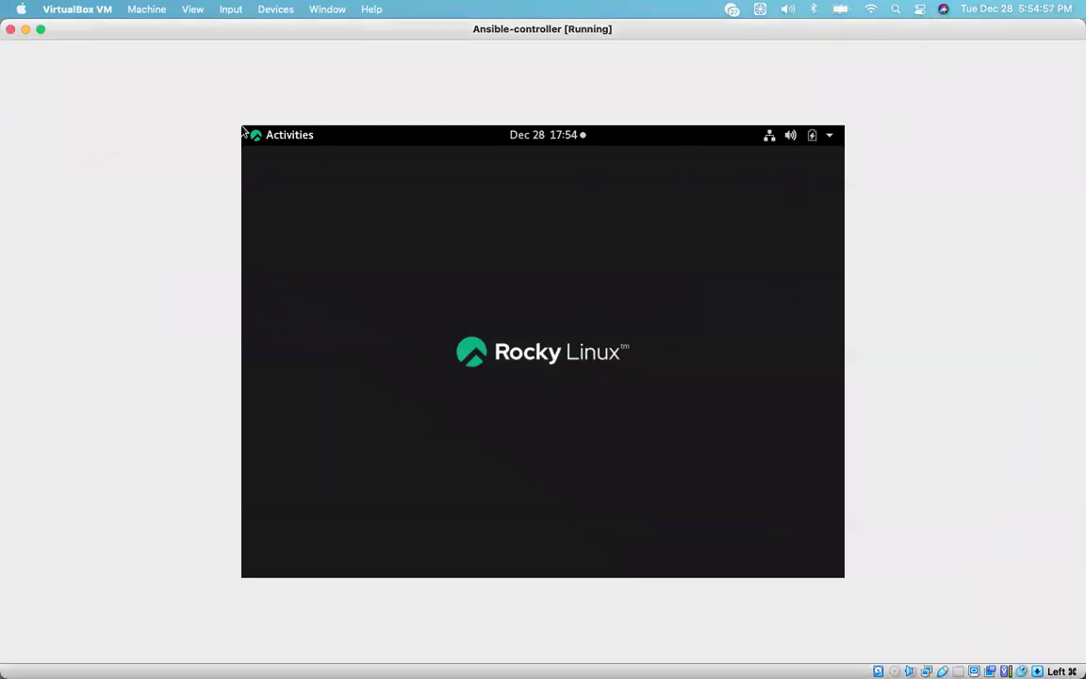
Change the Rocky Linux display resolution to 1280 × 960 (4:3), keep it, and maximise the virtual machine window.
click(830, 138)
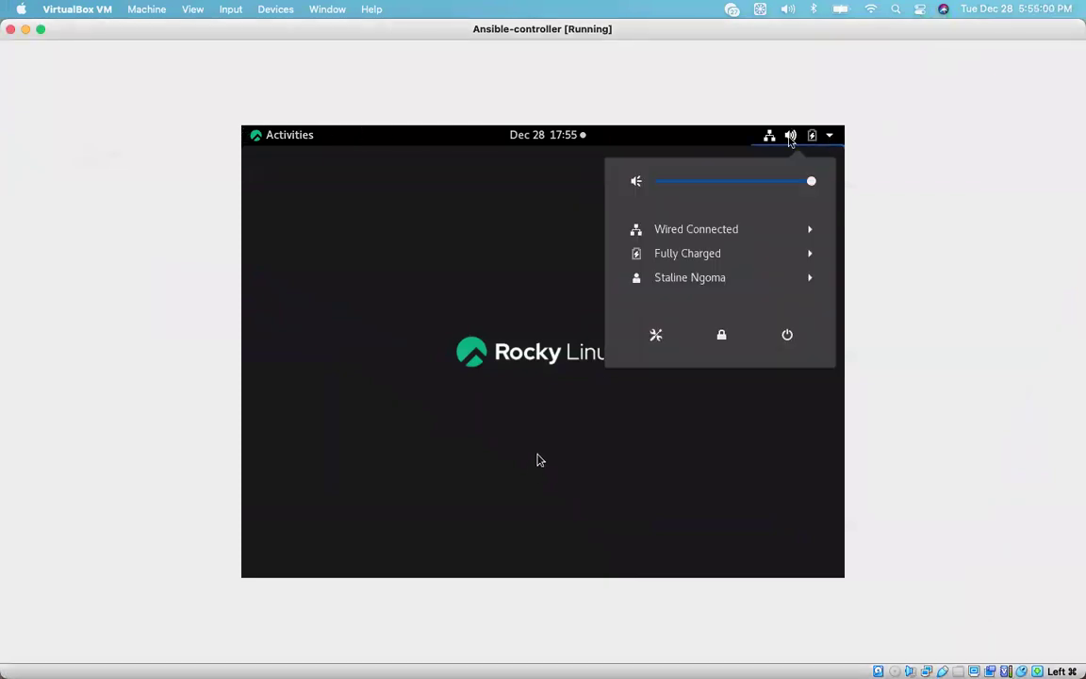
click(656, 332)
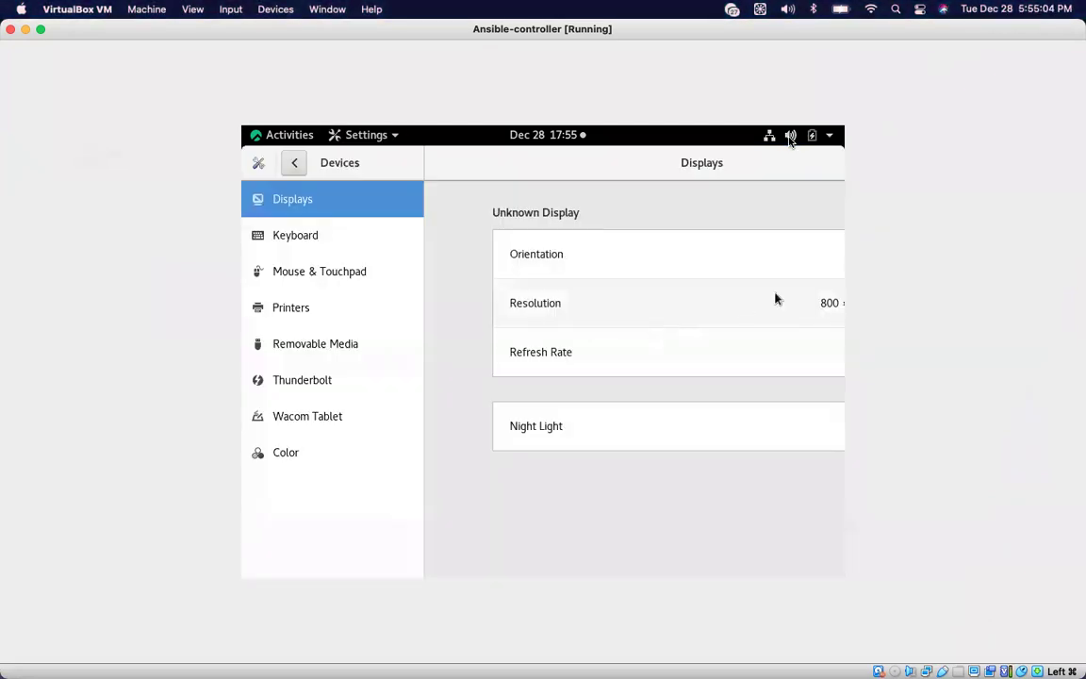
drag(765, 164, 550, 180)
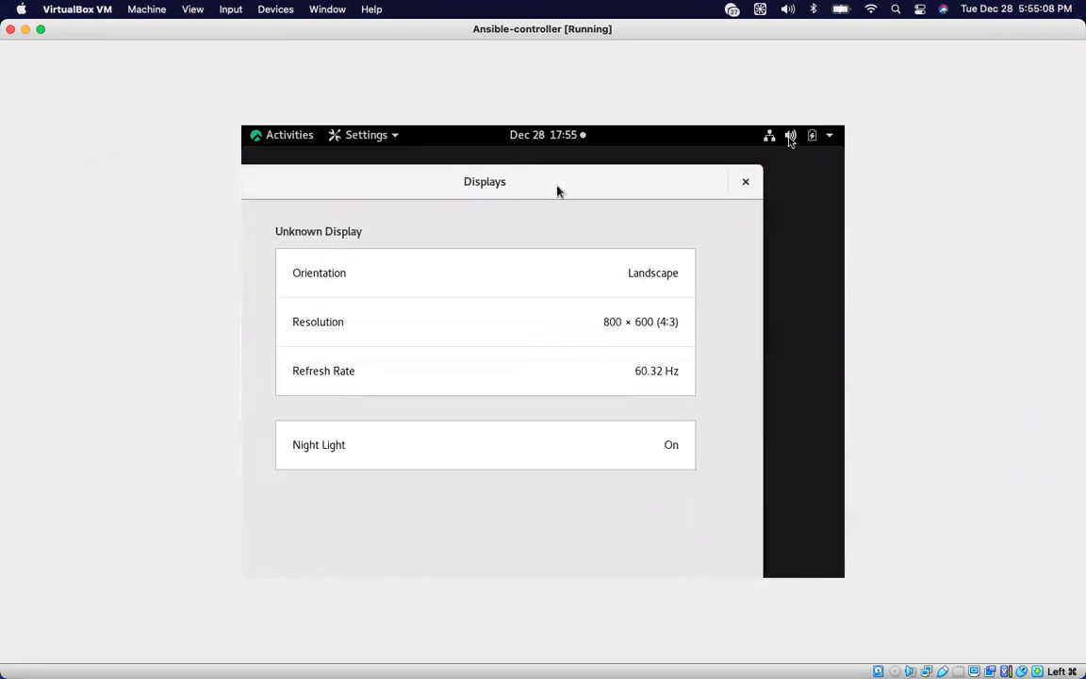
click(663, 323)
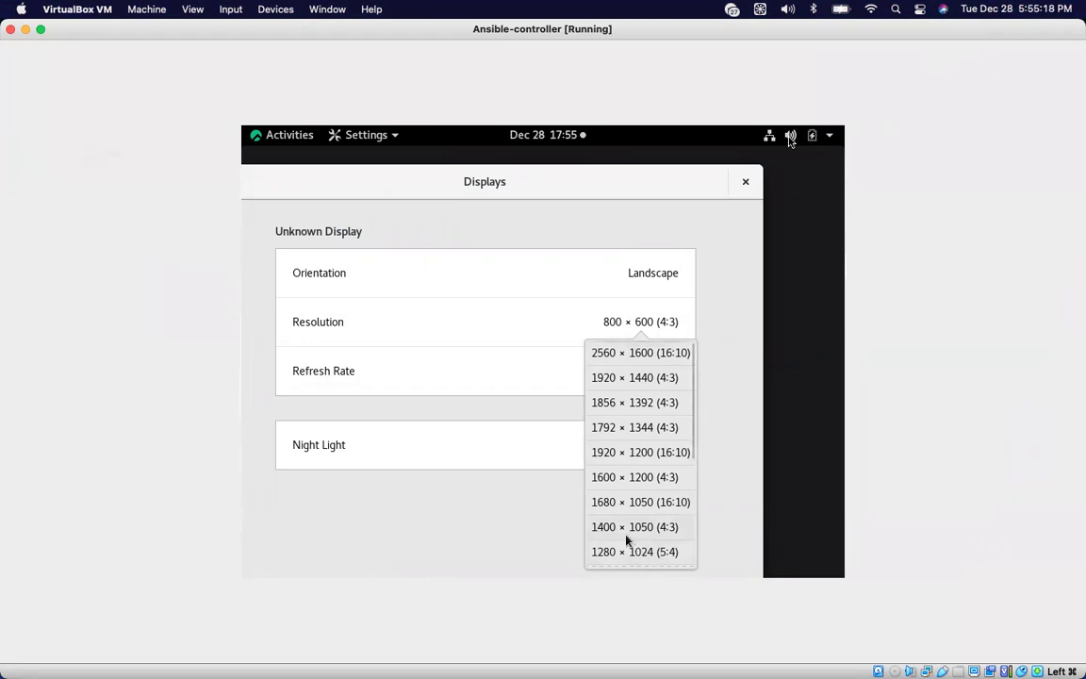
scroll(626, 539, down, 4)
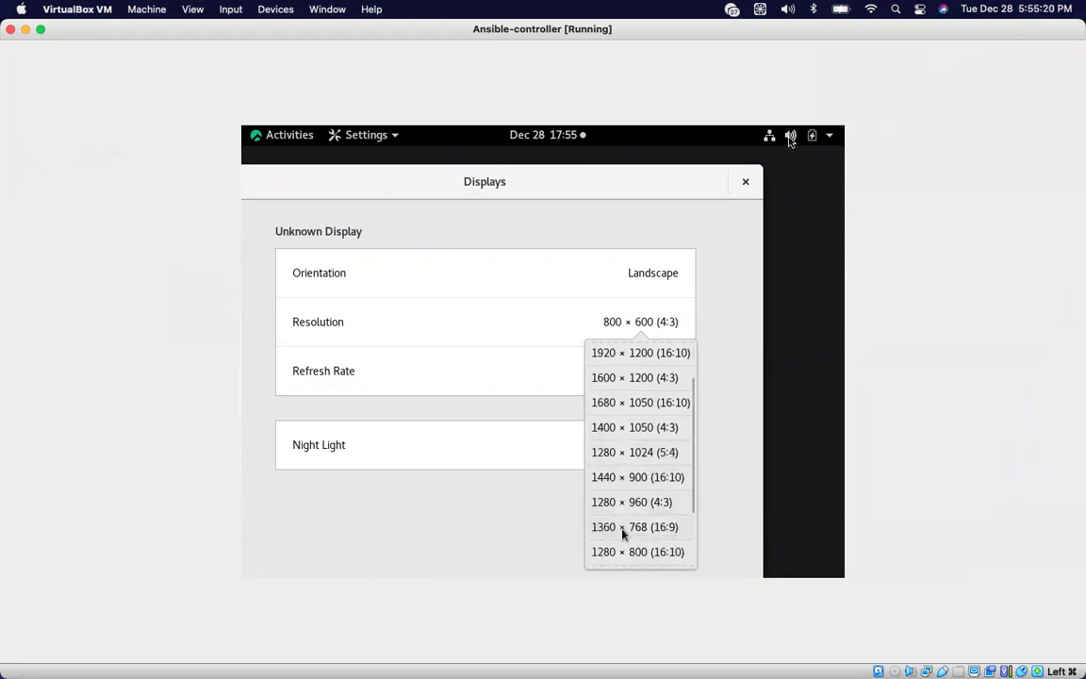
click(626, 504)
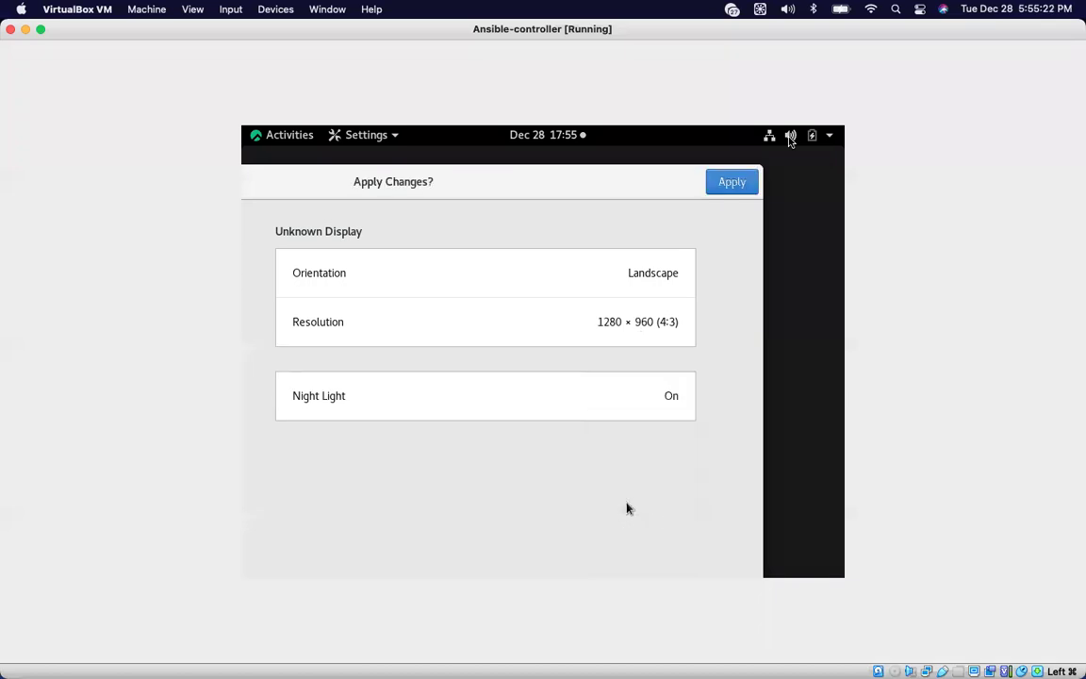
click(751, 182)
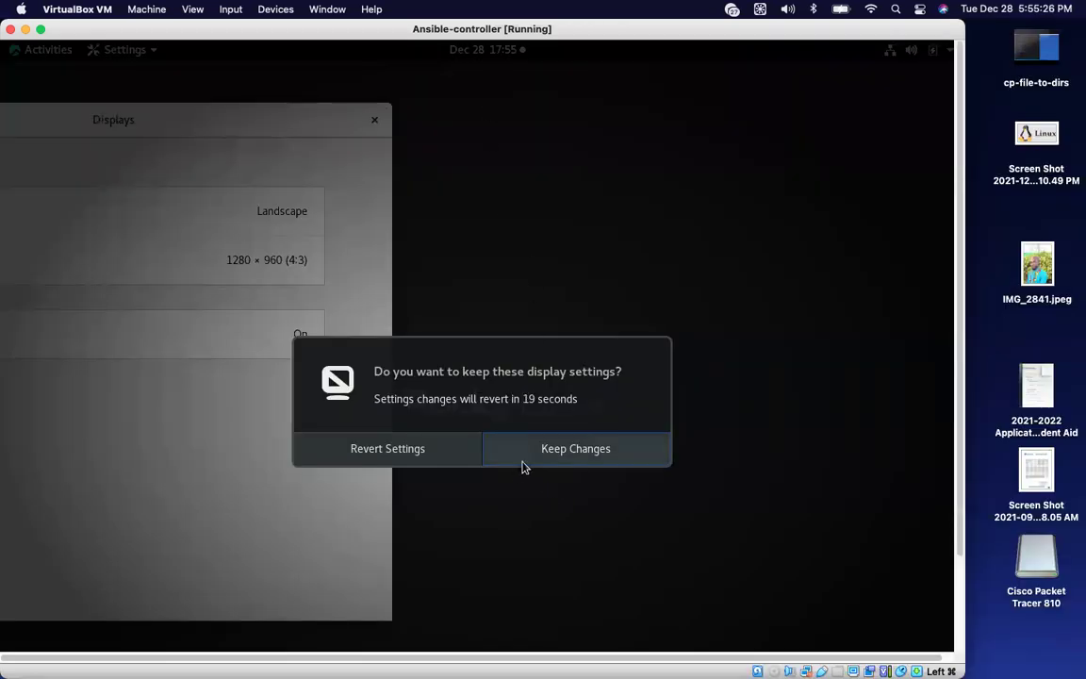
click(582, 450)
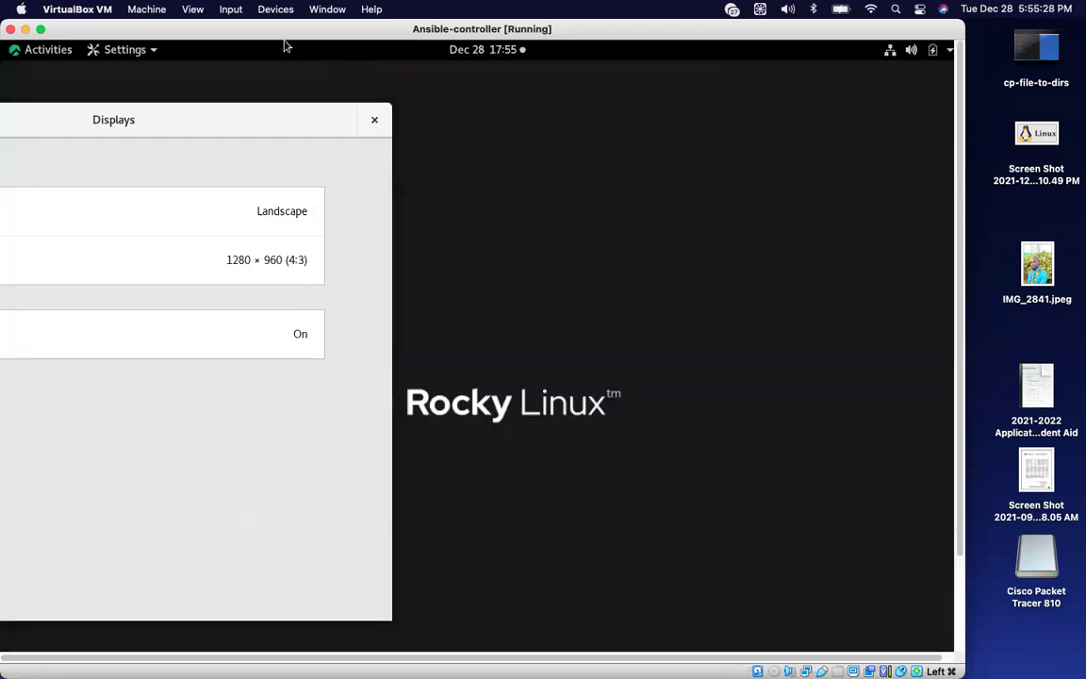
click(374, 121)
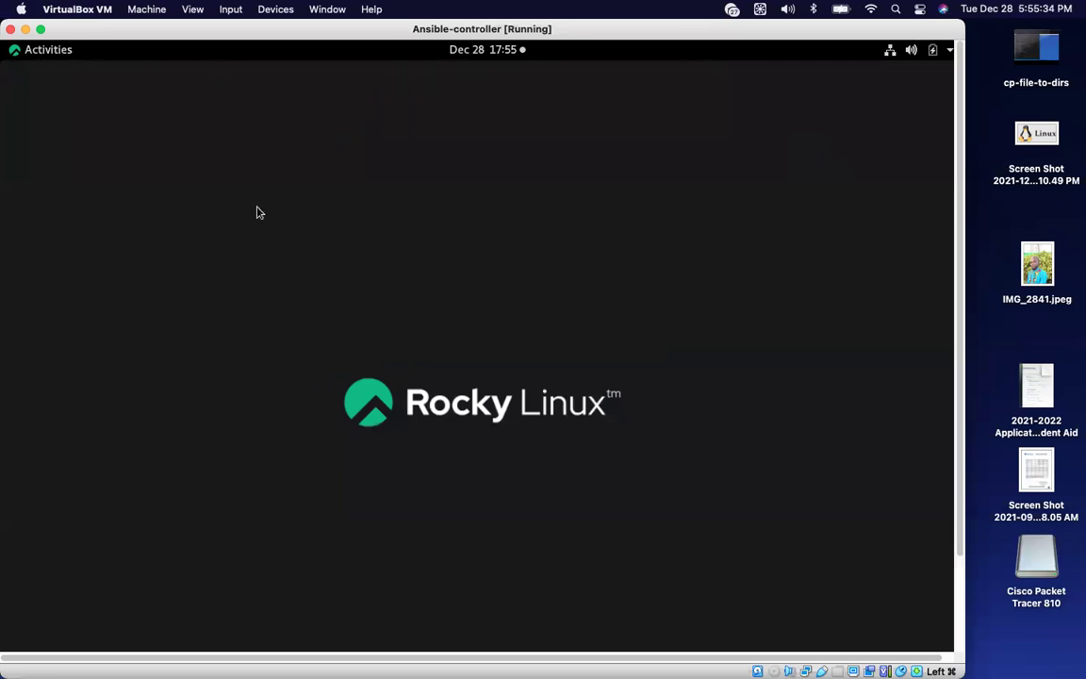
drag(460, 28, 509, 27)
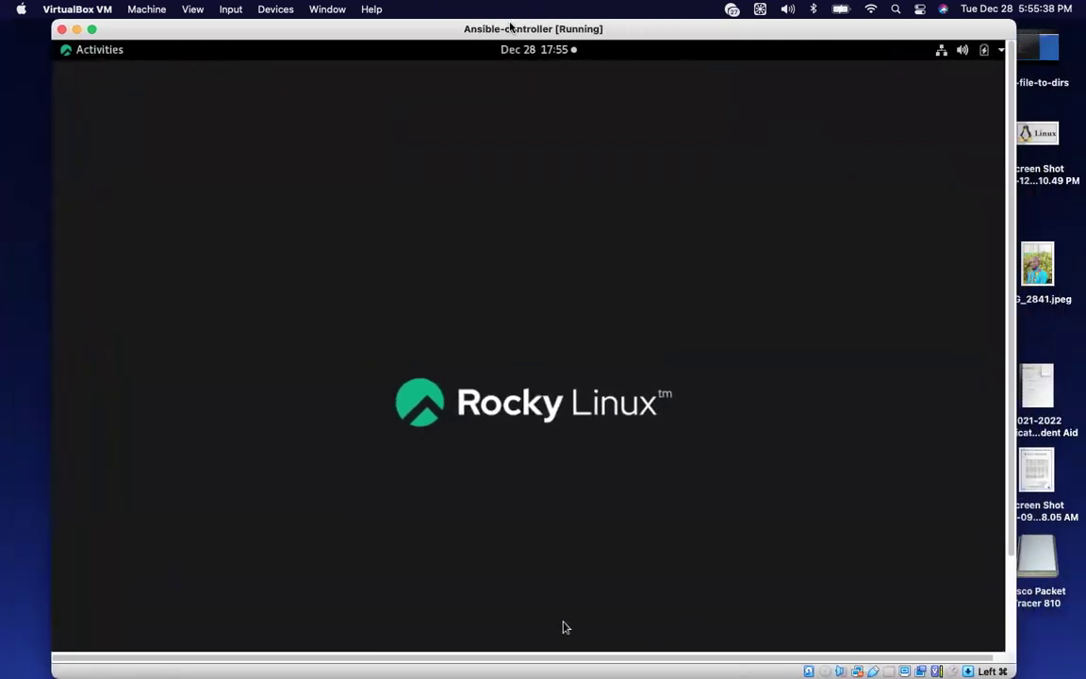
double_click(509, 27)
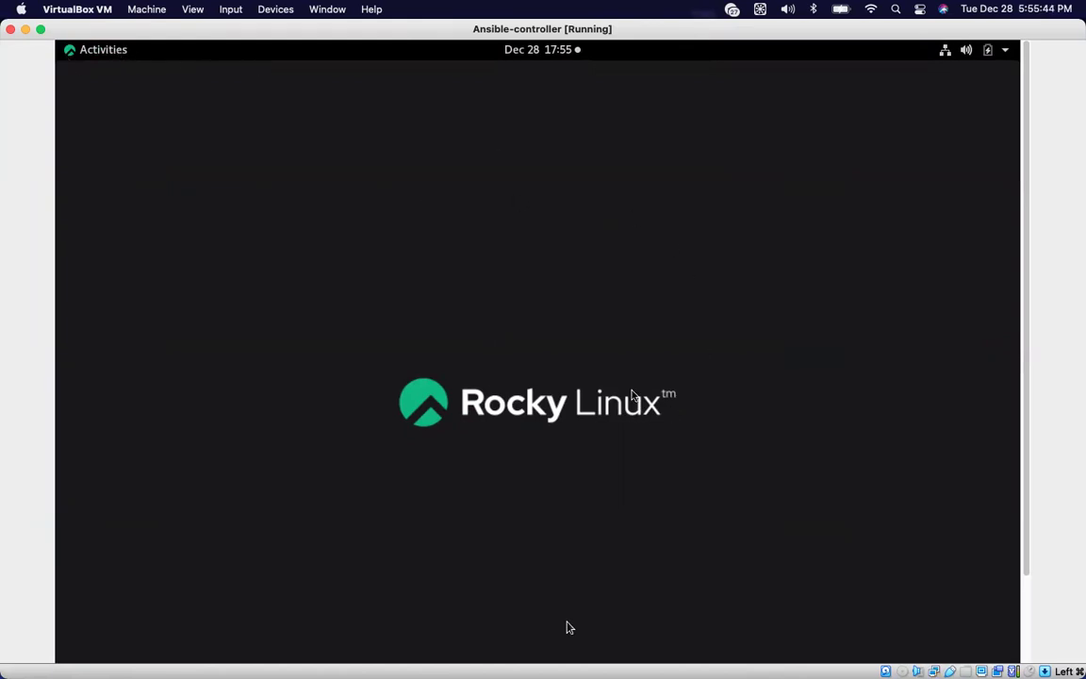
Open a maximised terminal in Rocky Linux and enlarge its text by two zoom levels.
click(101, 54)
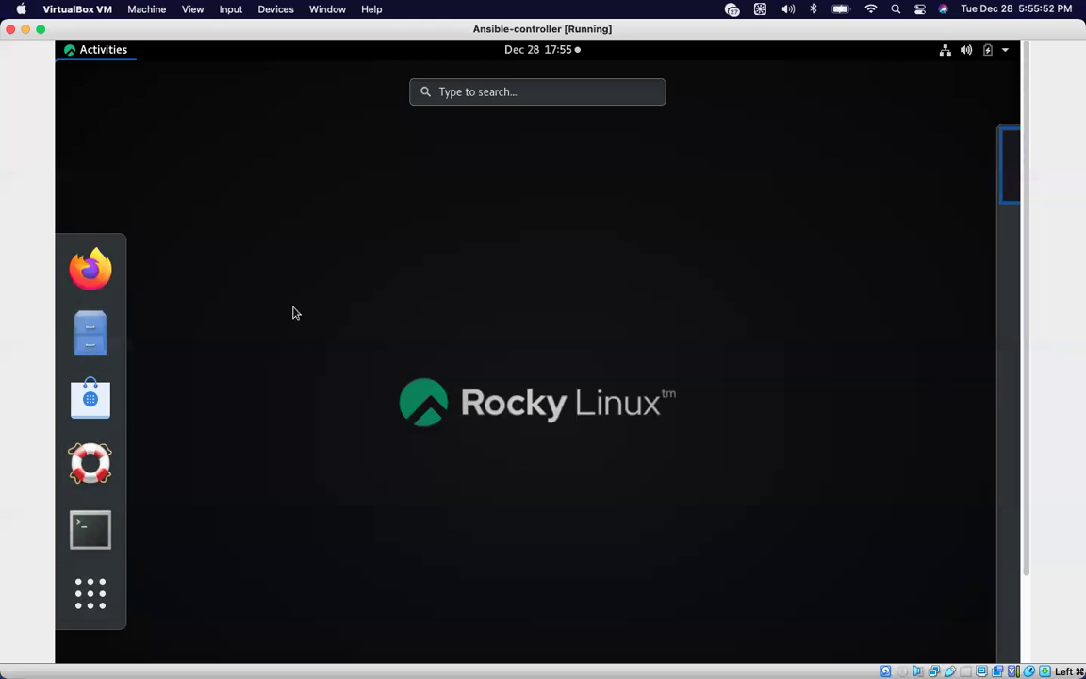
click(87, 526)
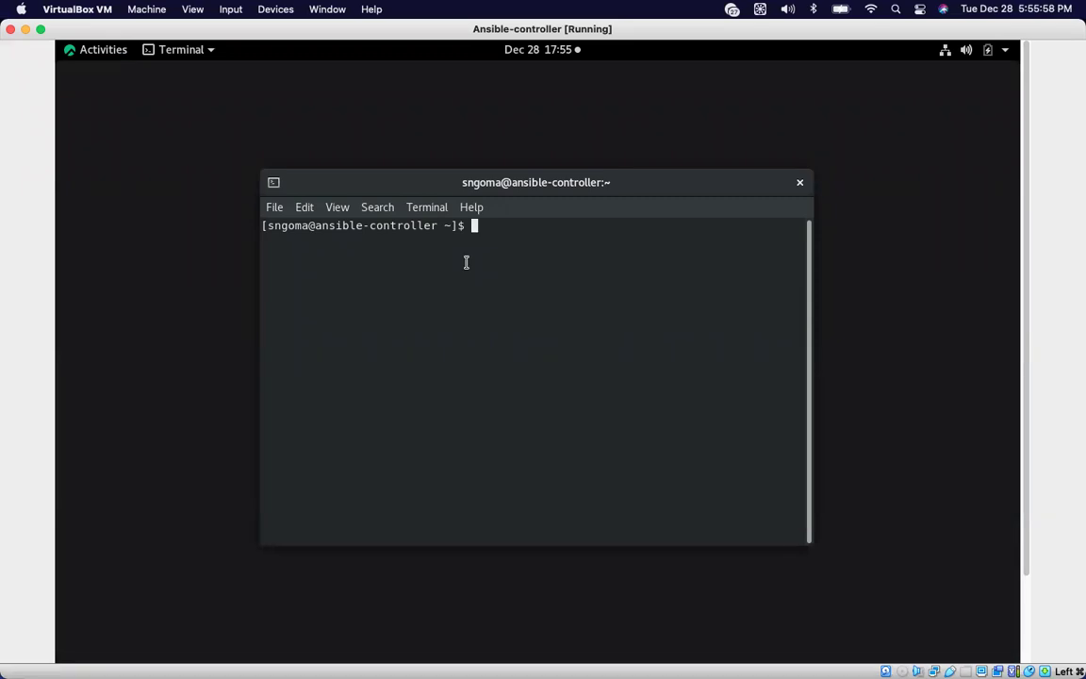
double_click(634, 182)
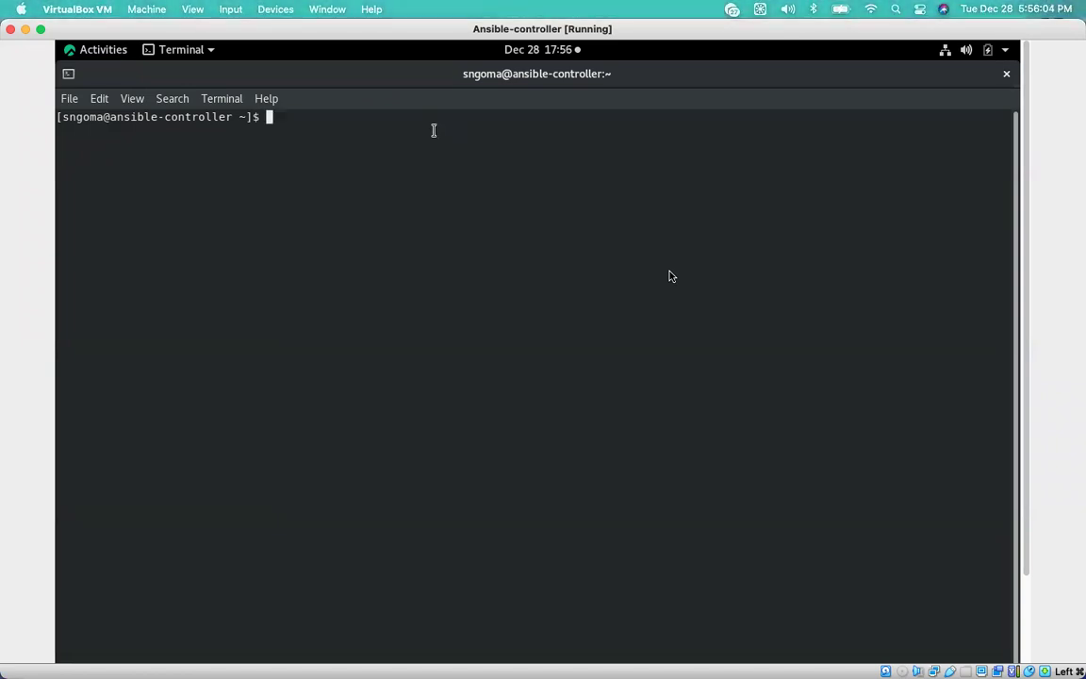
key(ctrl+plus)
key(ctrl+plus)
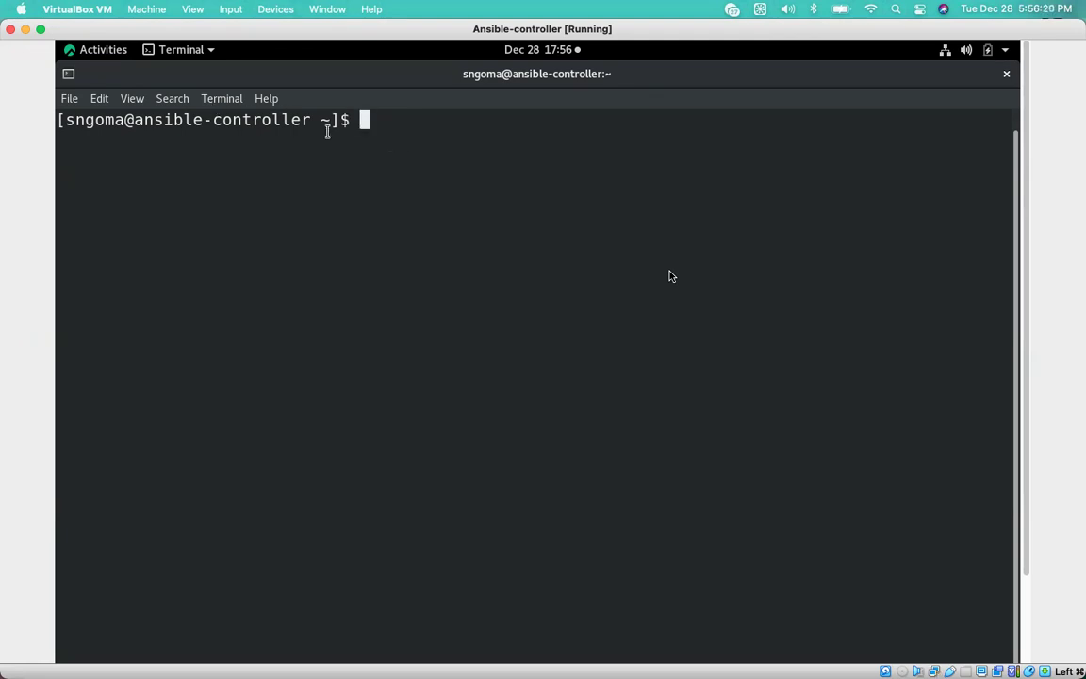
List the mounted file systems with df -Th and examine the parts of the /dev/mapper/rl-root device name.
text(df -Th)
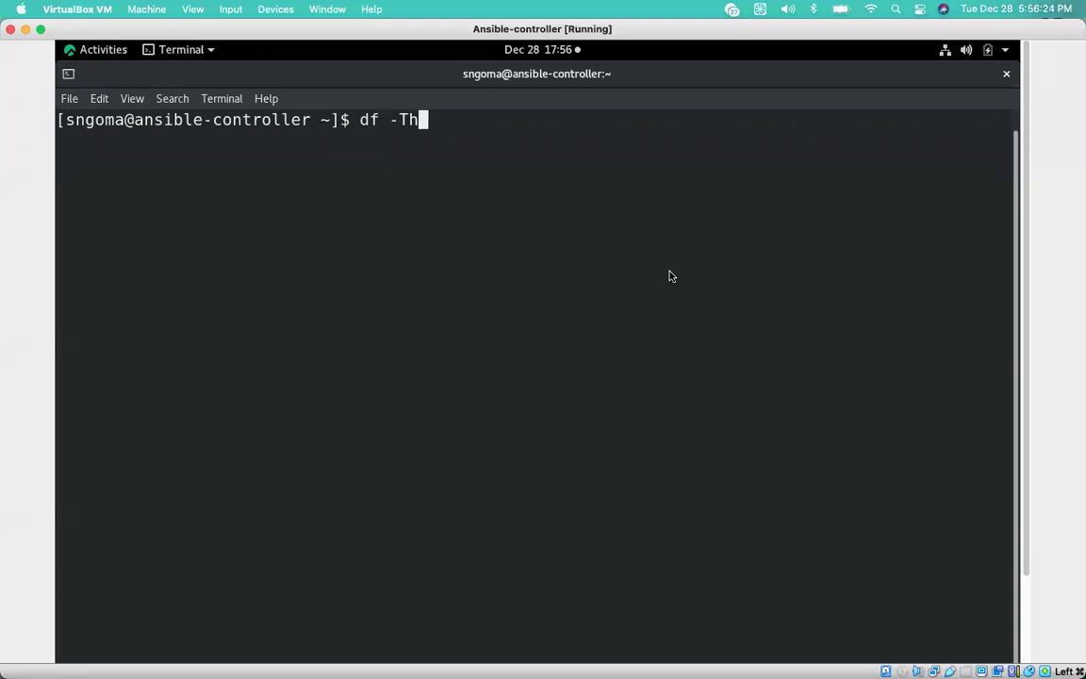
key(Return)
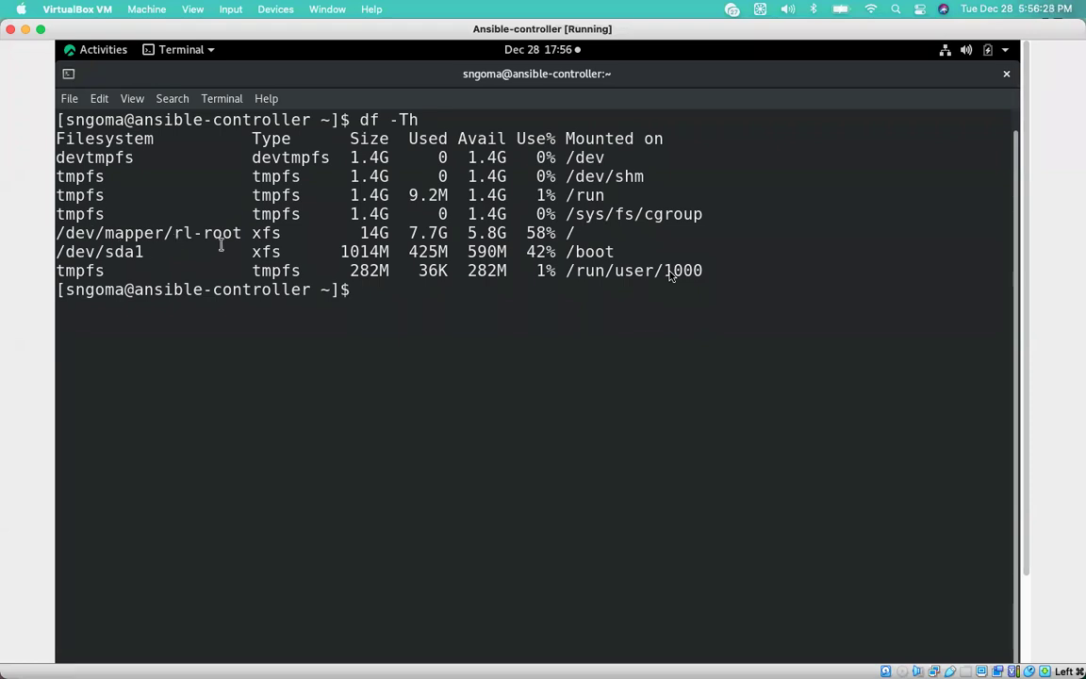
drag(56, 233, 242, 233)
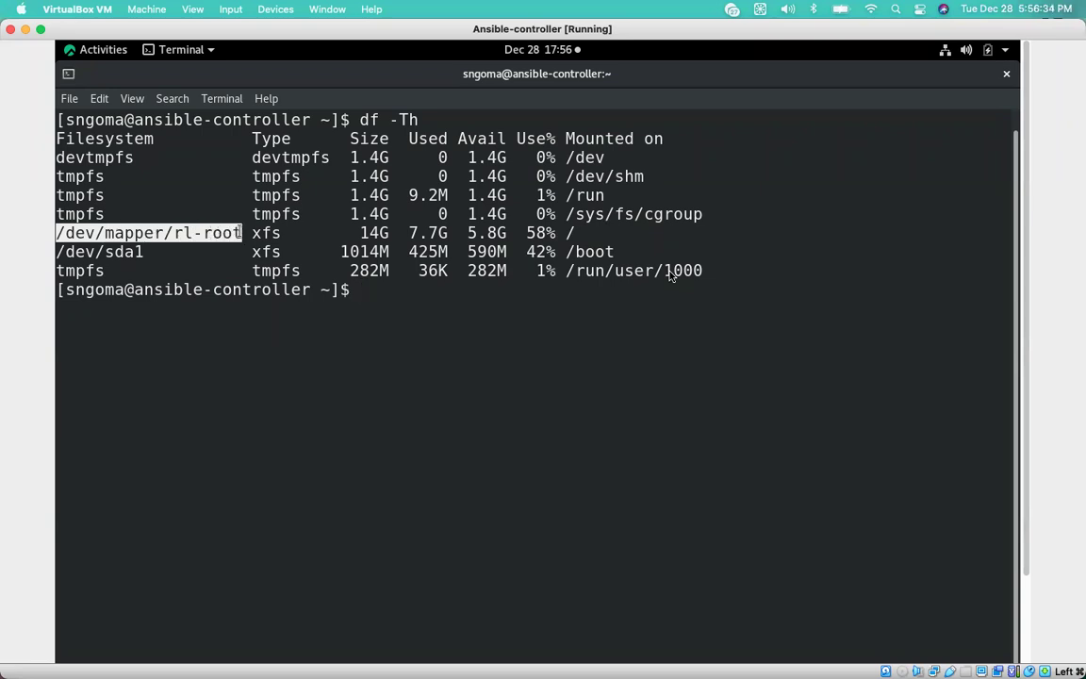
click(203, 233)
drag(189, 233, 135, 233)
drag(204, 232, 243, 235)
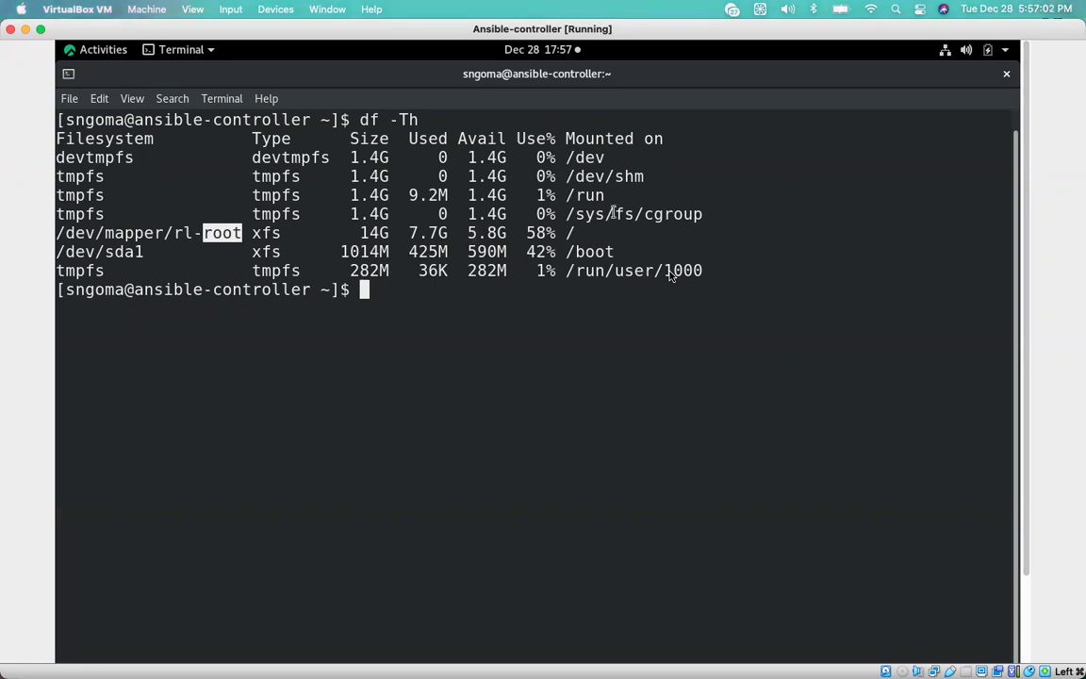
Examine the size, usage and mount point of the root and /boot rows in the df output.
drag(572, 232, 389, 232)
drag(618, 251, 253, 245)
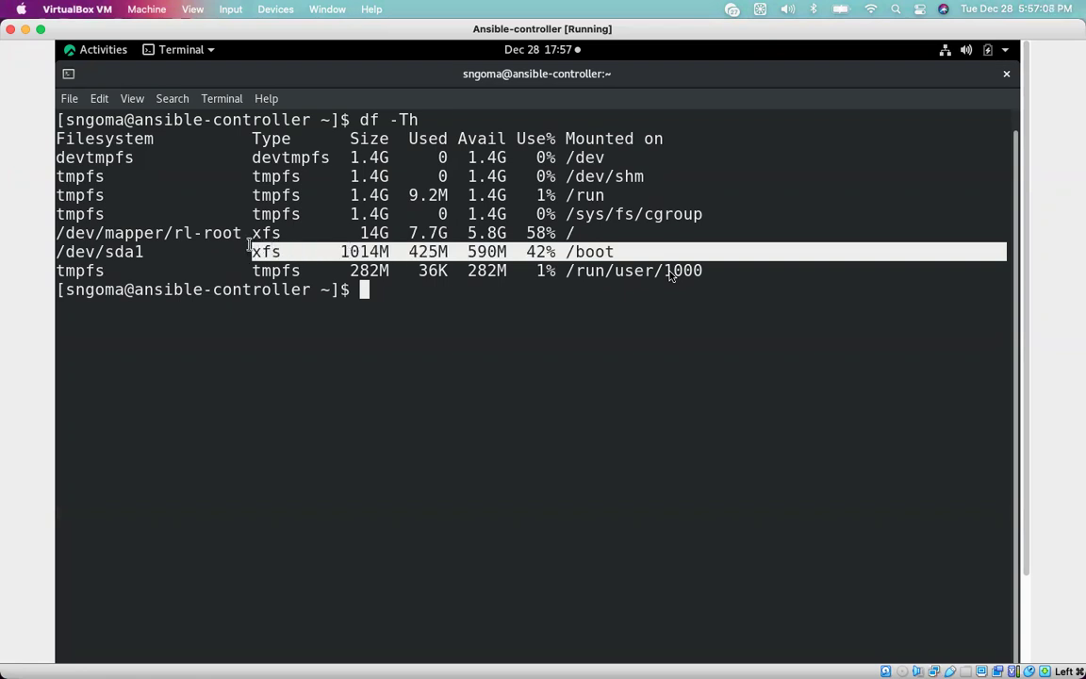
click(549, 333)
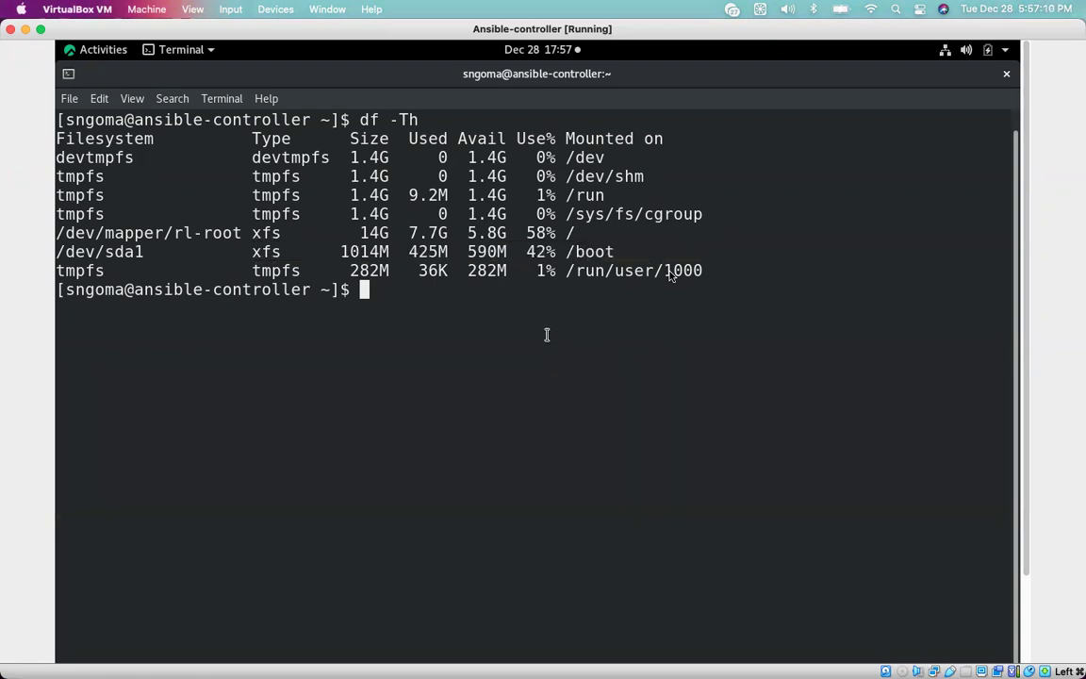
List the block devices with lsblk, and examine the sda disk's size and the /dev/sda1 entry mounted on /boot.
text(lsblk)
key(Return)
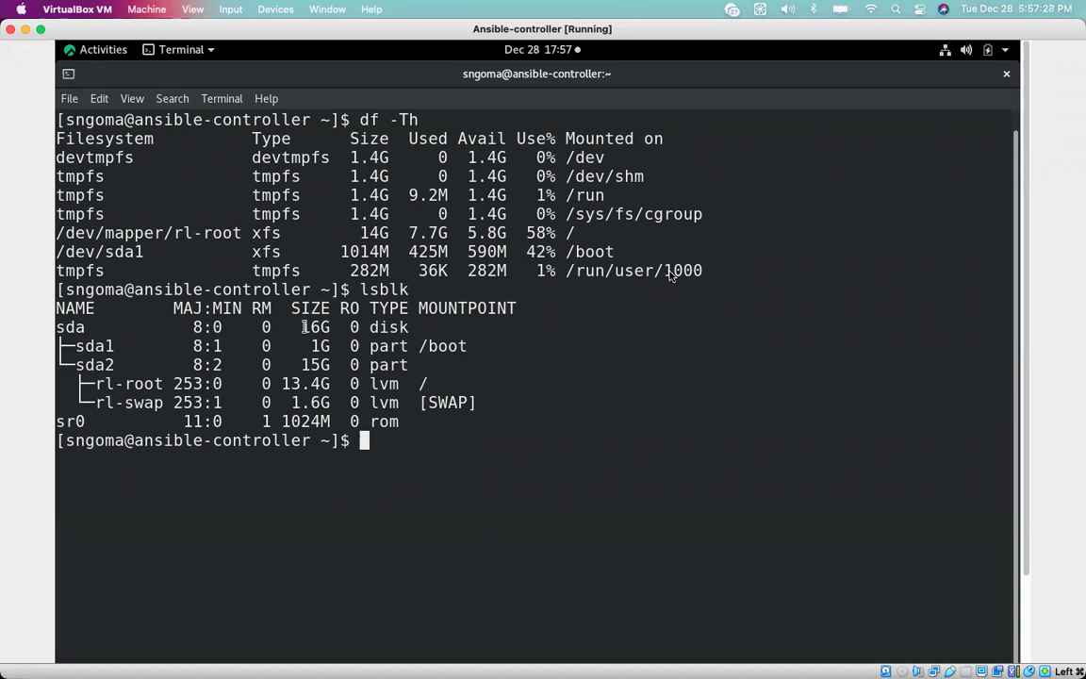
drag(304, 327, 325, 328)
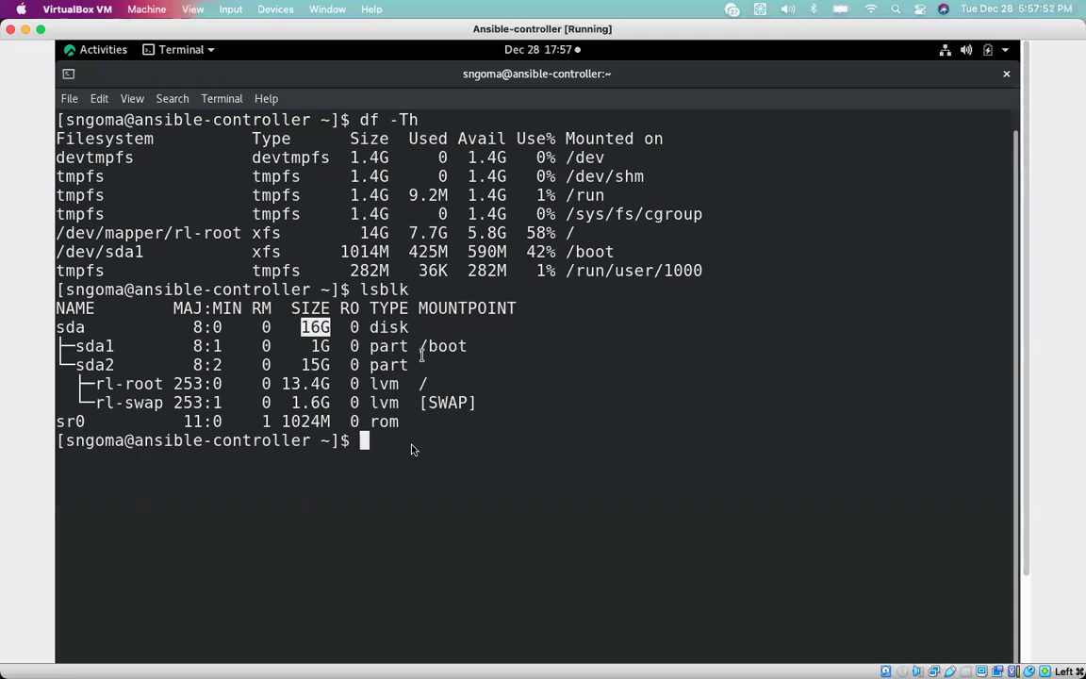
drag(153, 251, 57, 251)
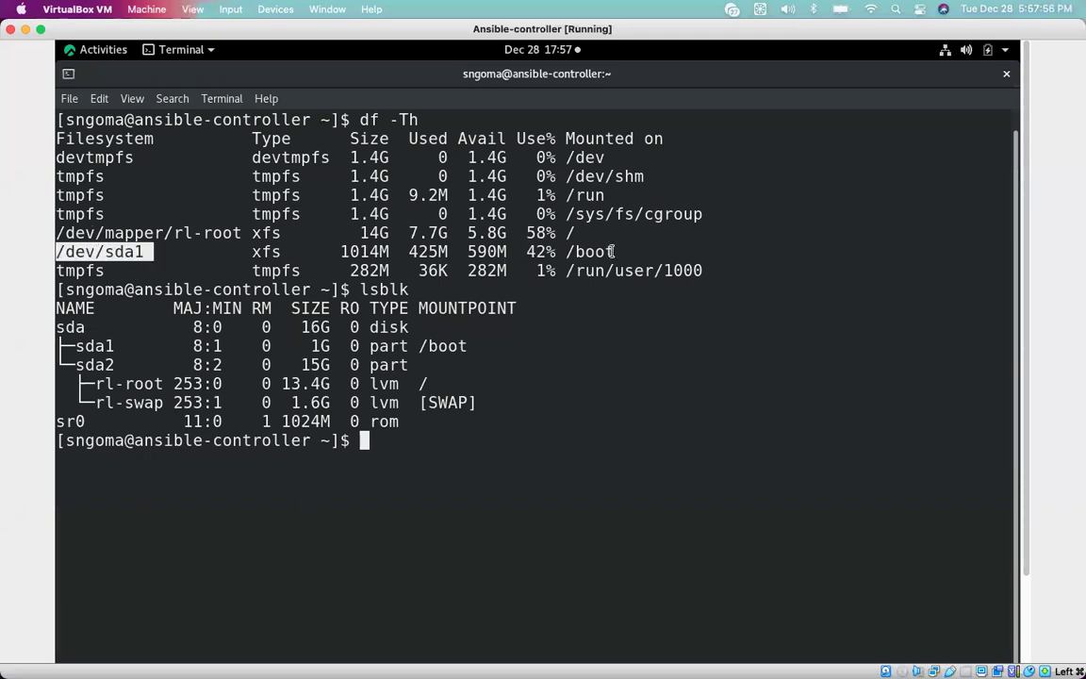
drag(614, 251, 565, 251)
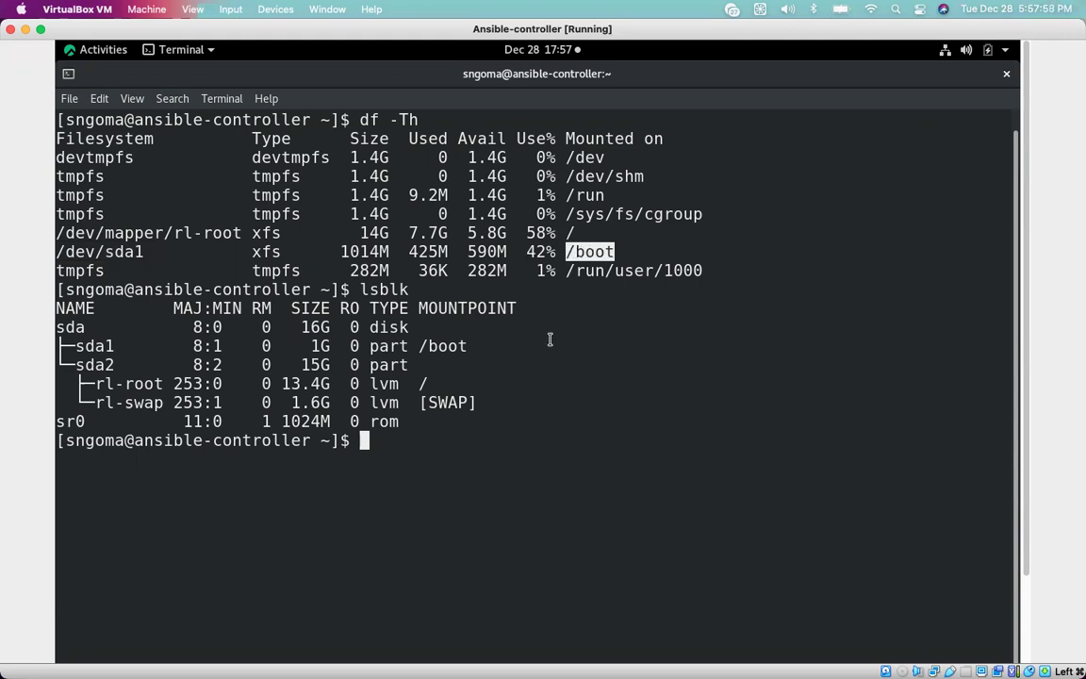
Examine the /boot mount point and the sda, sda1 and sda2 names in the lsblk output.
drag(419, 348, 483, 348)
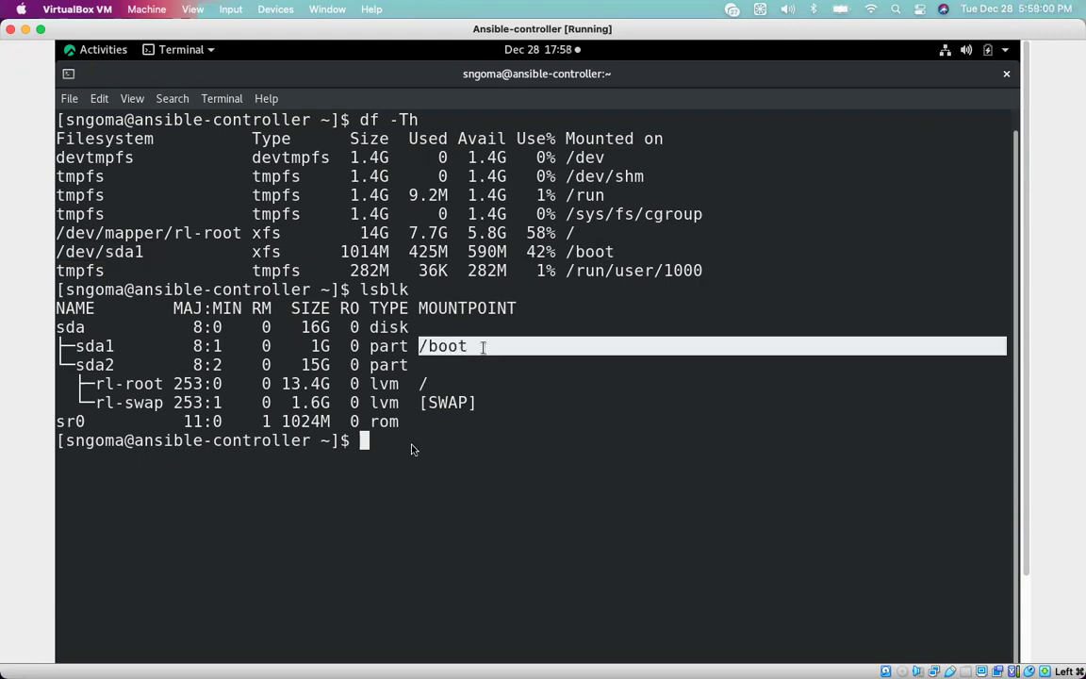
drag(76, 365, 114, 365)
drag(85, 327, 59, 327)
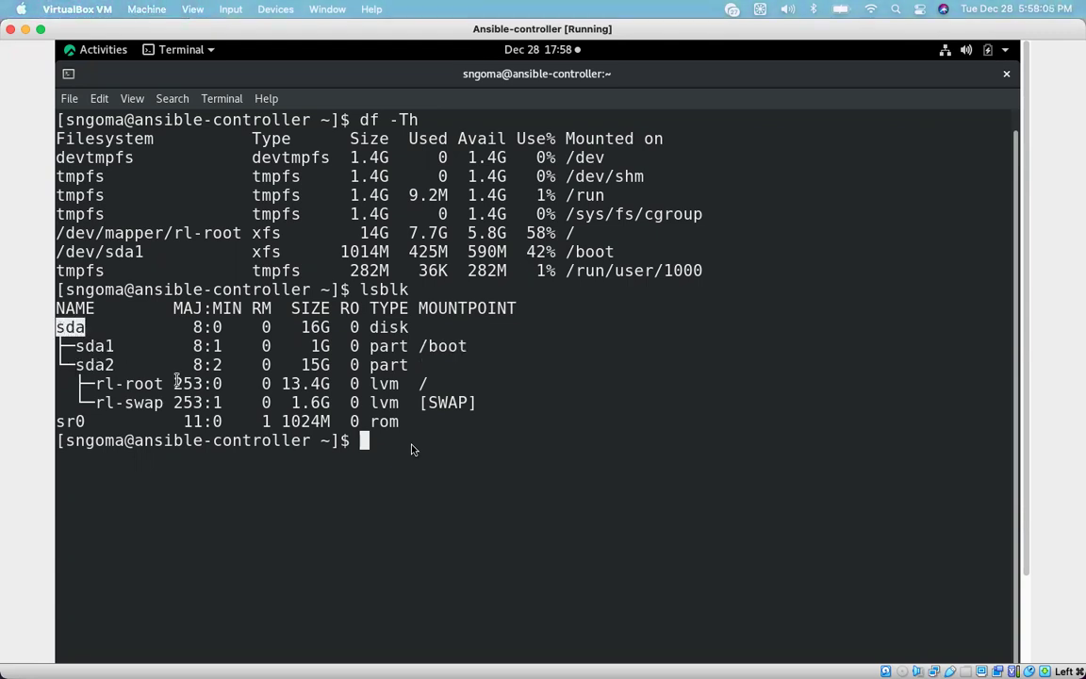
click(102, 345)
double_click(101, 346)
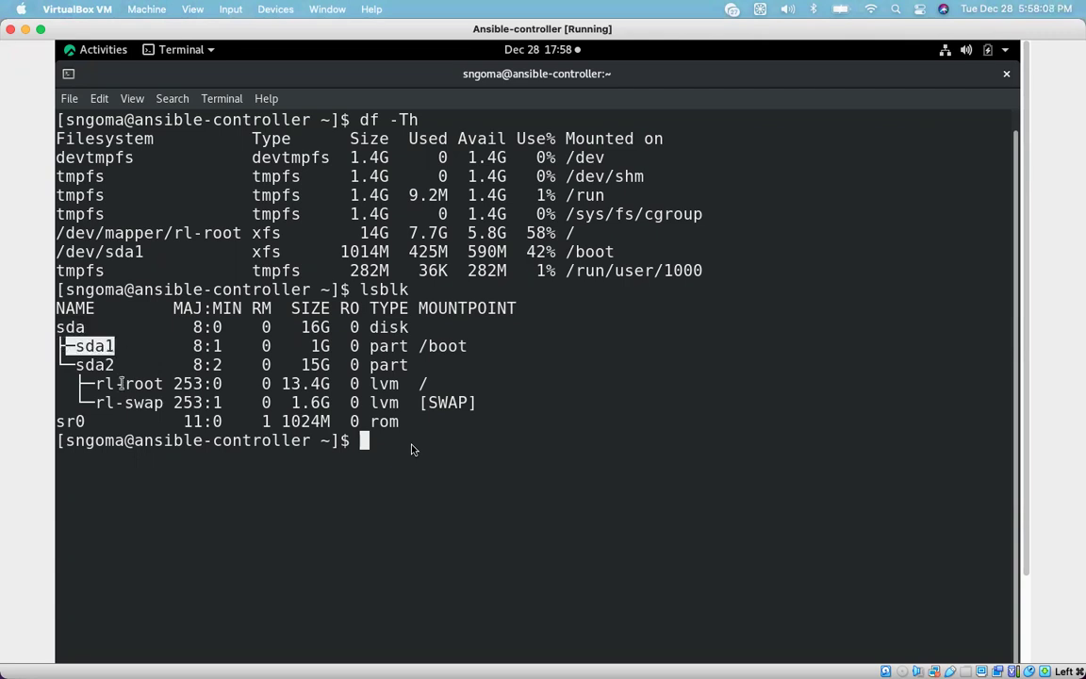
drag(119, 366, 79, 367)
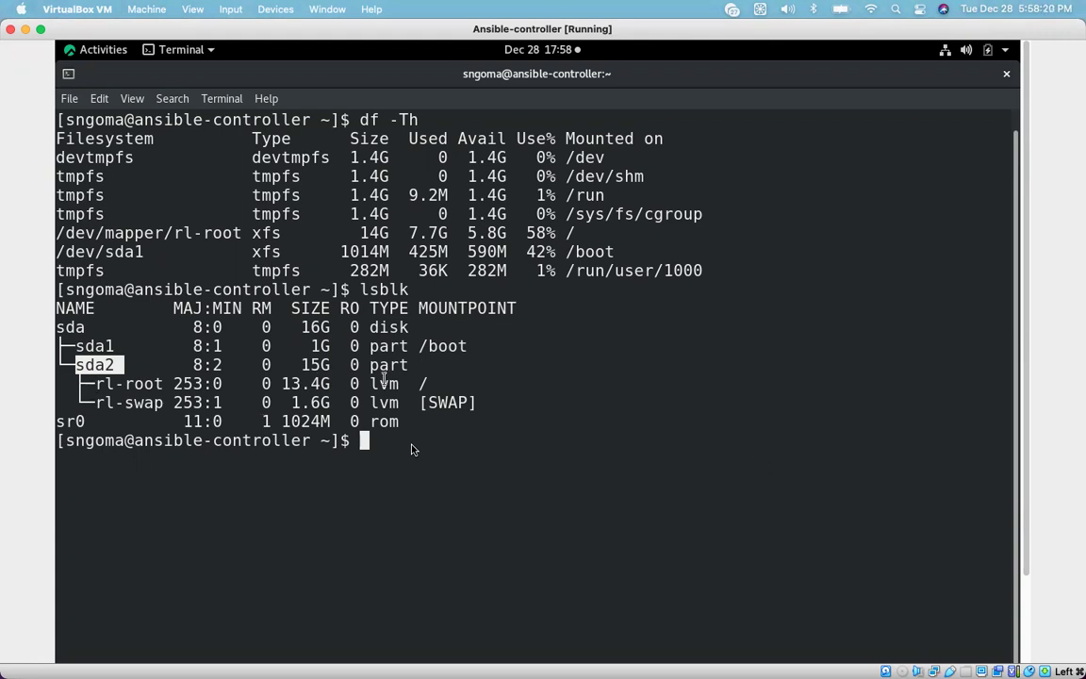
Examine the lvm type of the volumes under sda2 and the rl-root and rl-swap rows.
drag(370, 383, 398, 383)
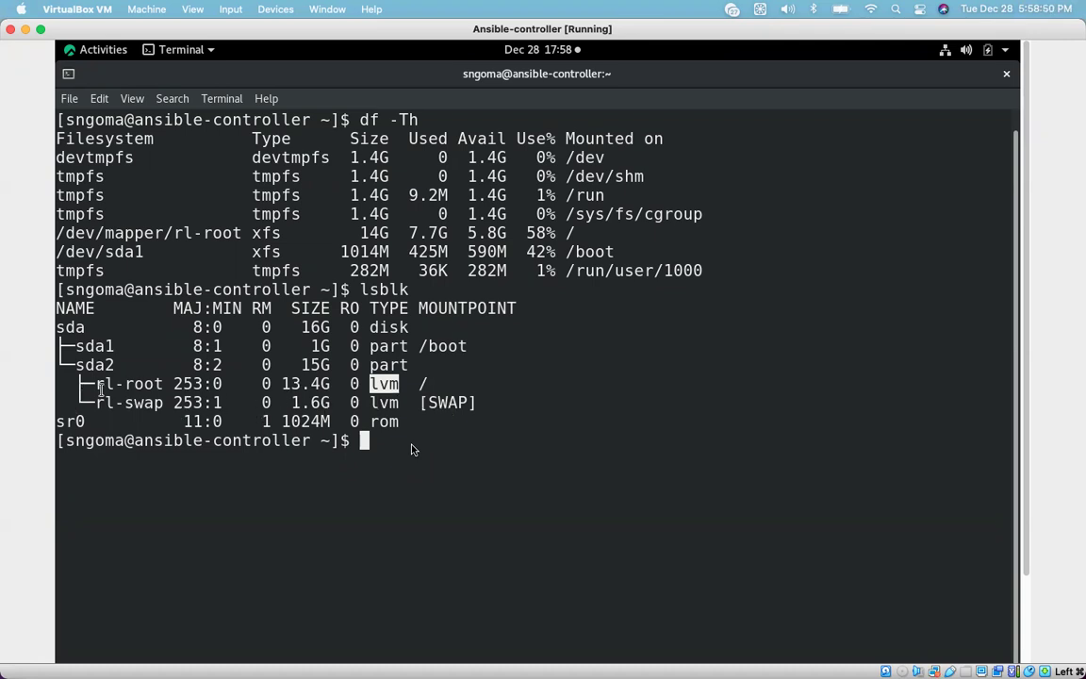
drag(97, 385, 440, 384)
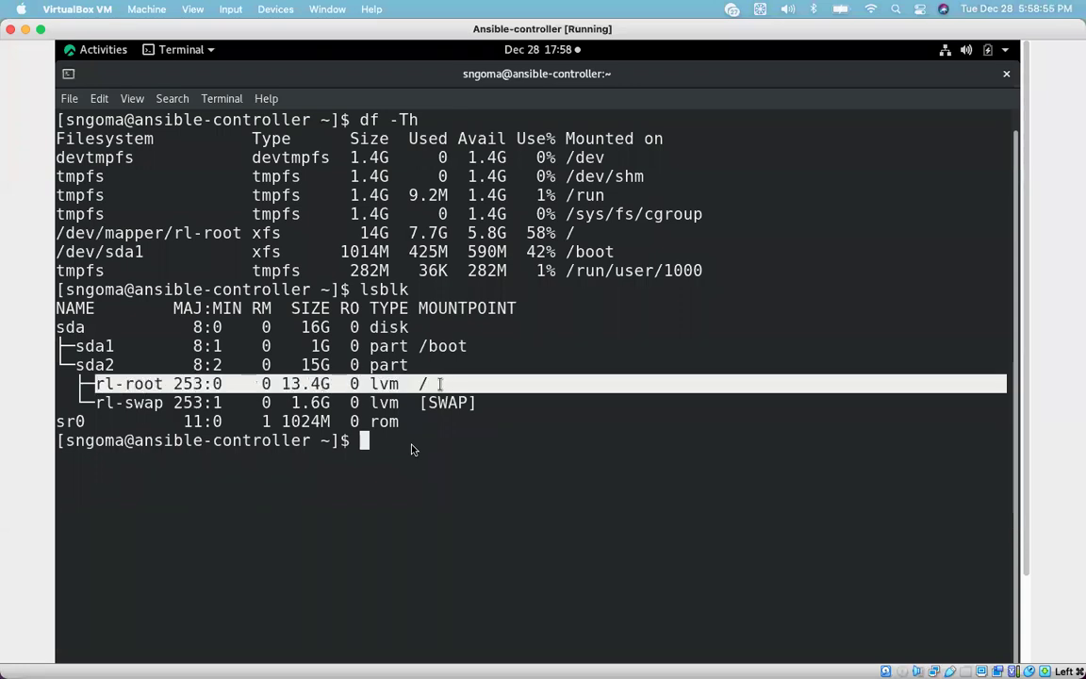
click(94, 402)
drag(94, 402, 470, 403)
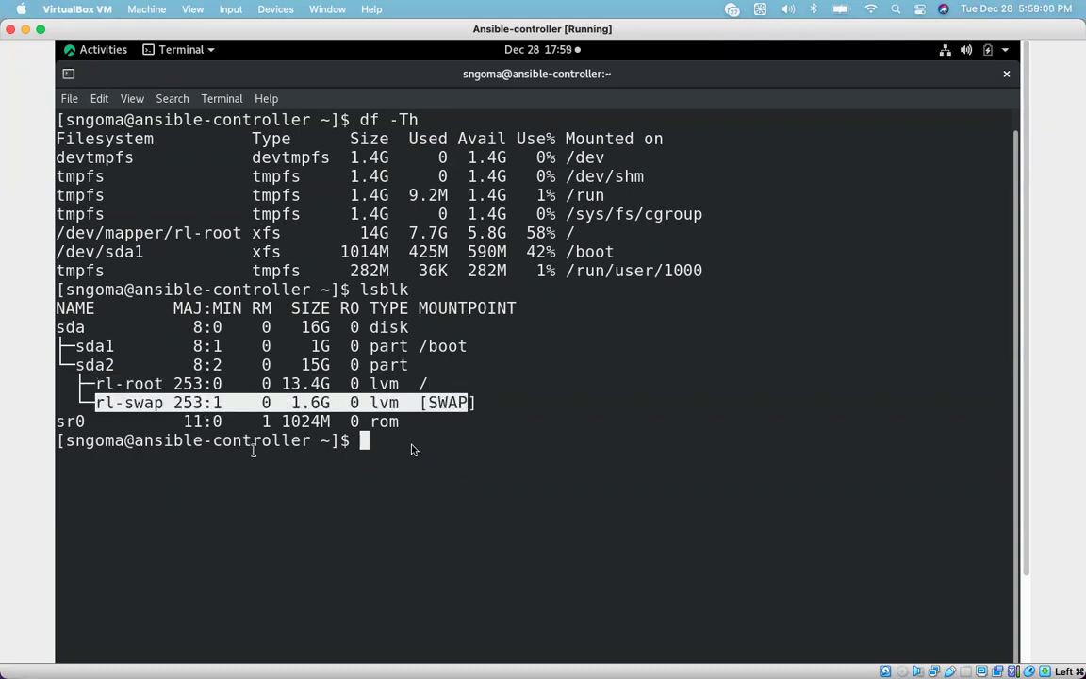
click(371, 440)
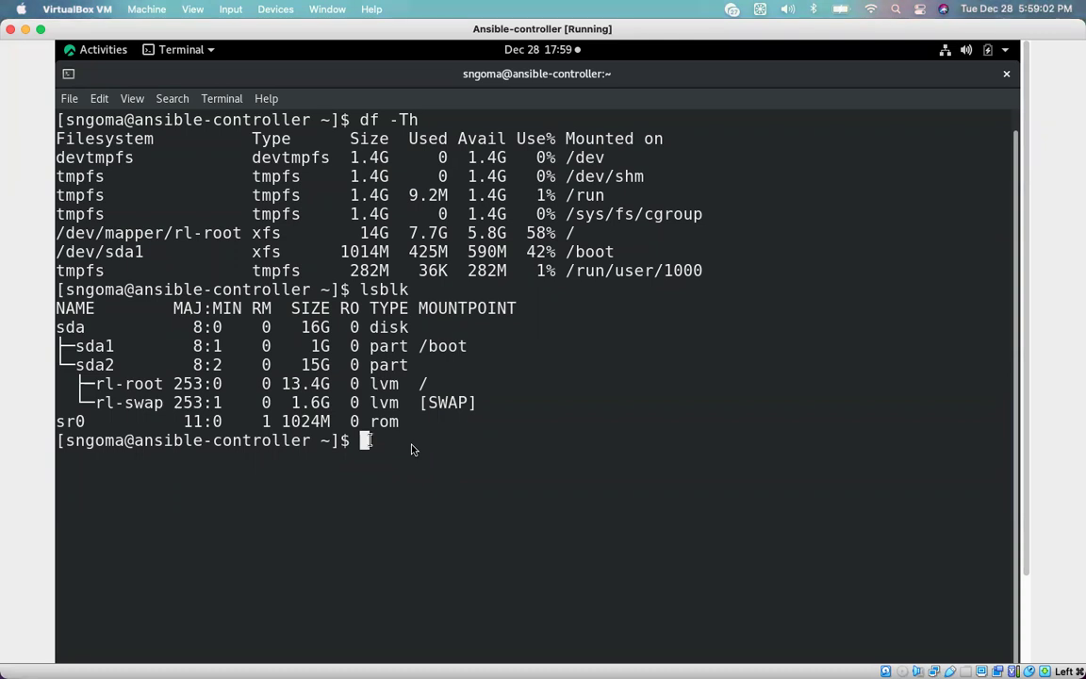
Clear the terminal and query the installed LVM version with sudo lvm version.
key(ctrl+l)
text(sudo)
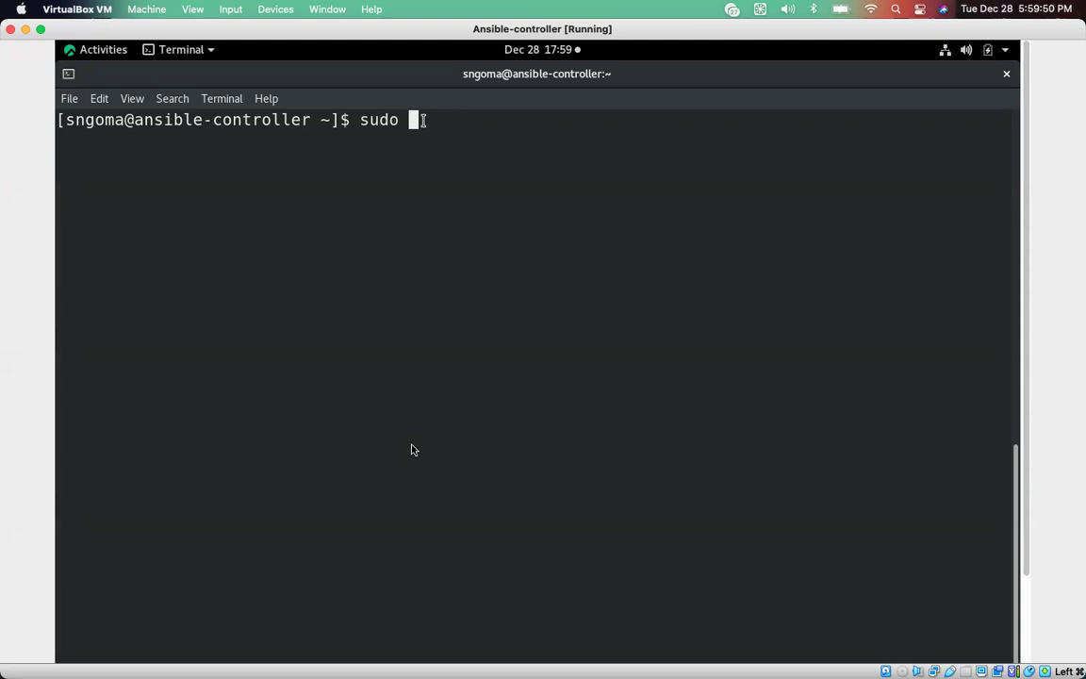
text(lvdis)
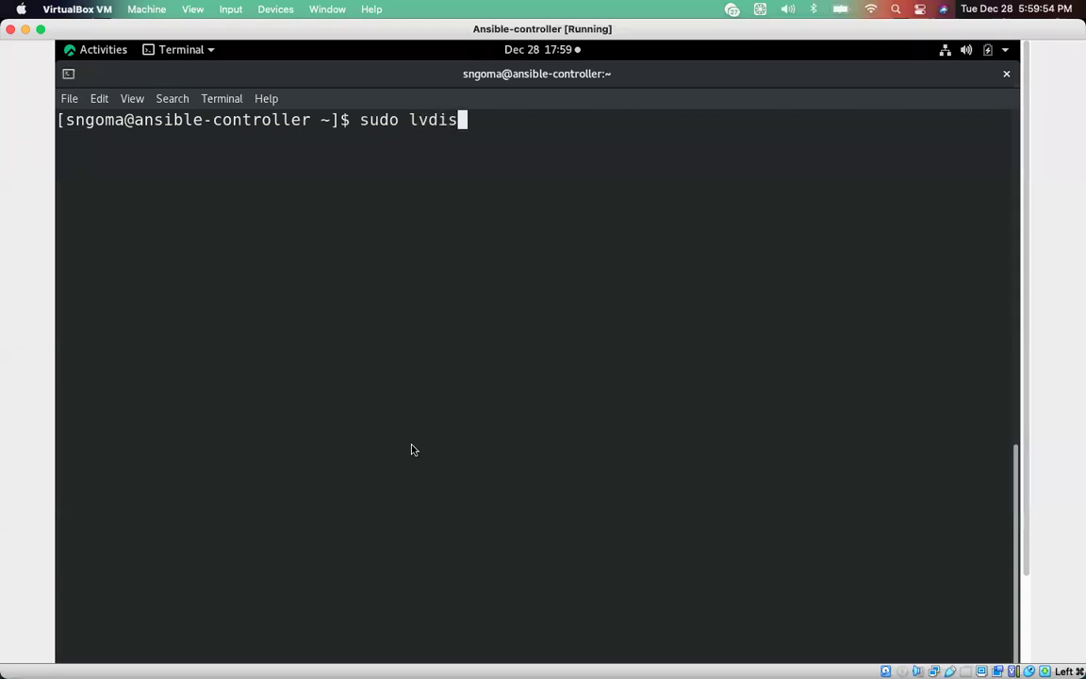
key(BackSpace)
key(BackSpace)
key(BackSpace)
text(m version)
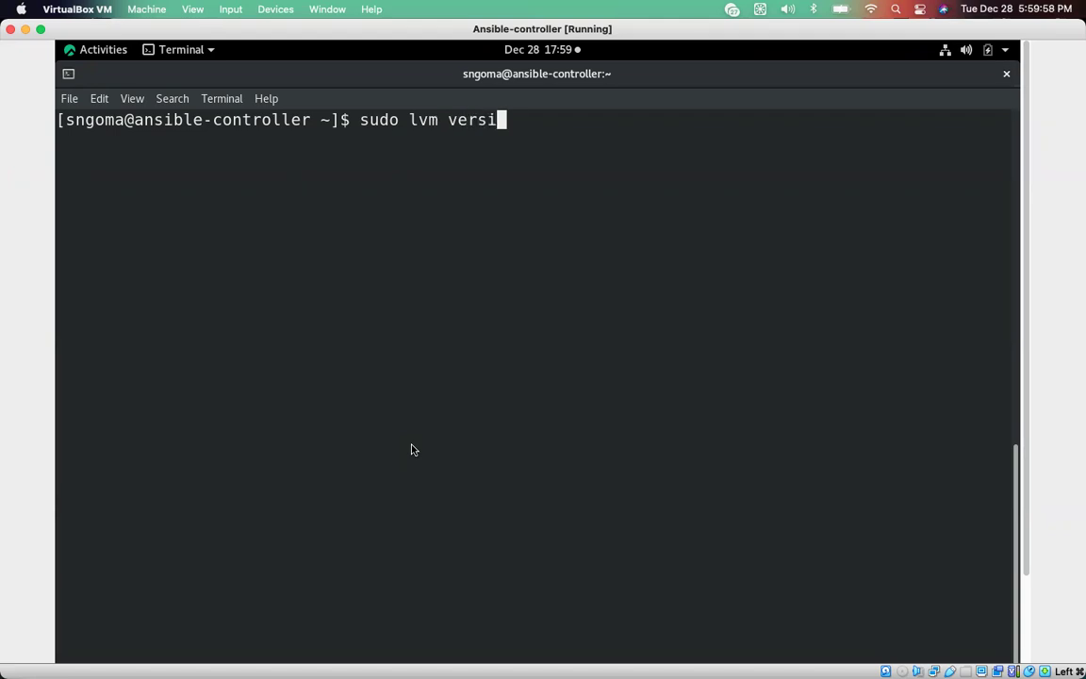
key(Return)
key(super)
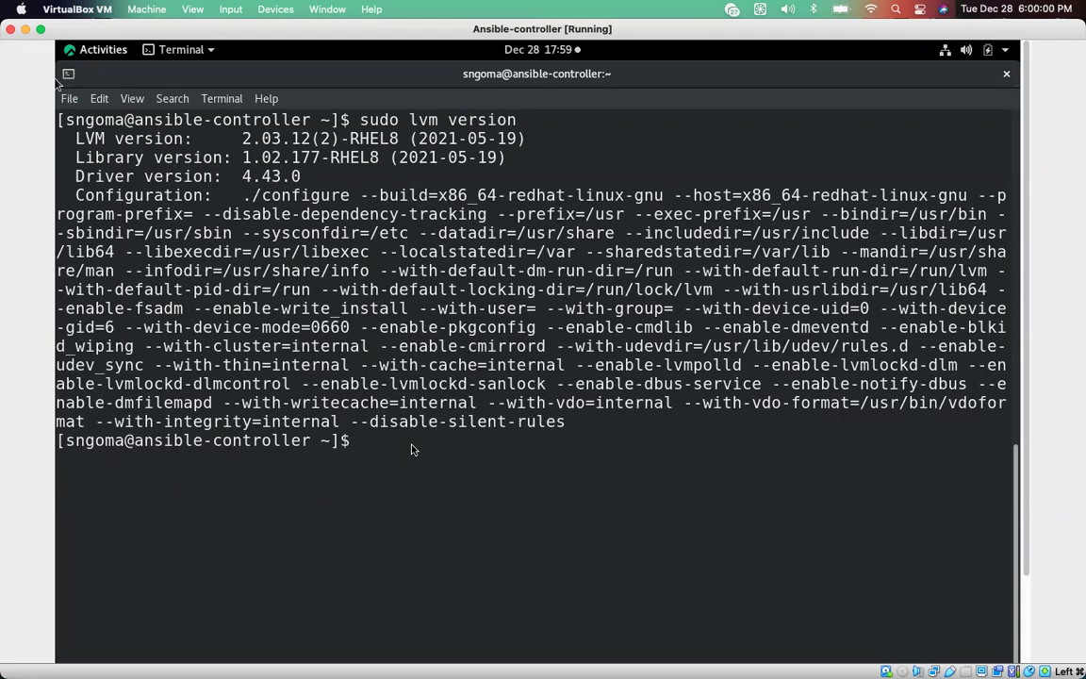
key(super)
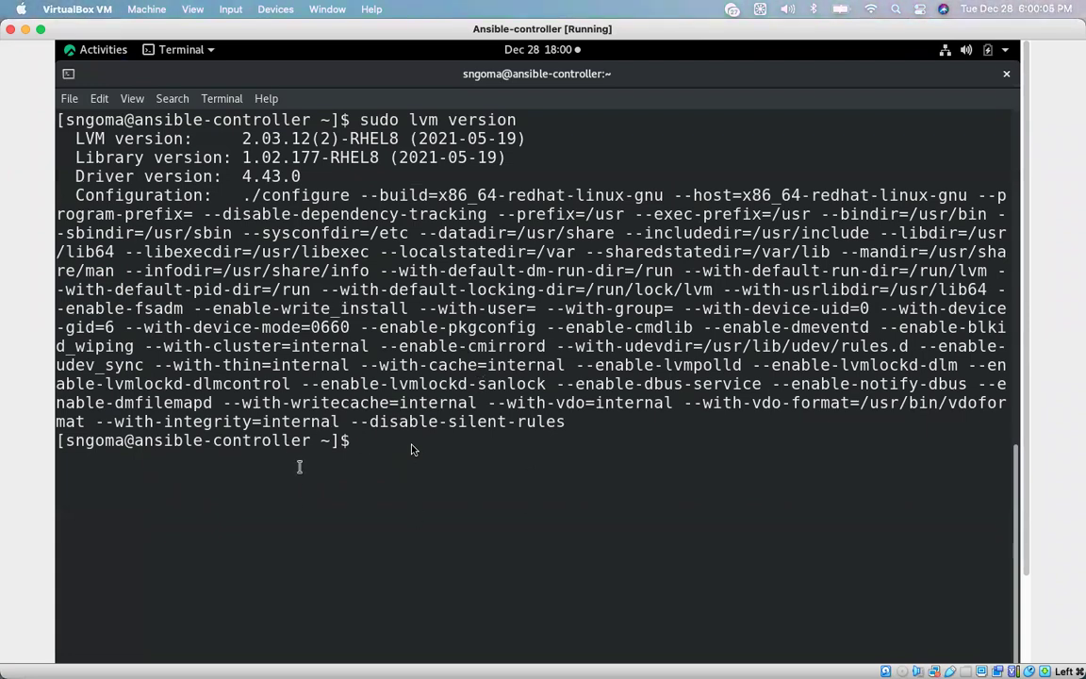
Clear the terminal, show the volume group details with sudo vgdisplay, and examine the group's name and format.
key(ctrl+l)
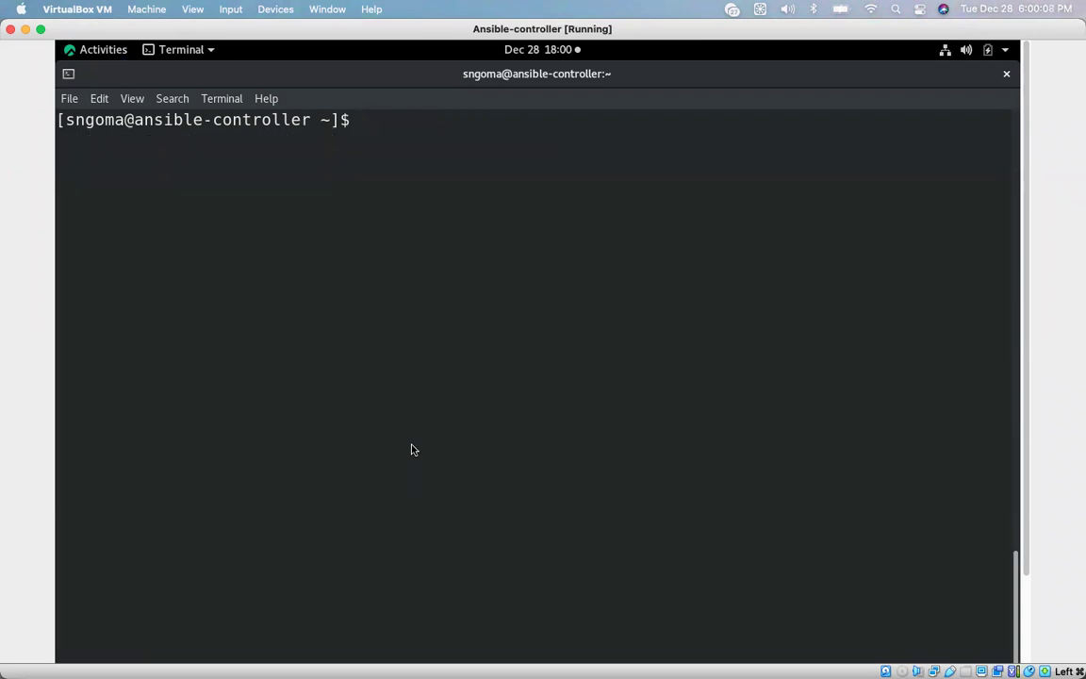
text(sudo lvm version)
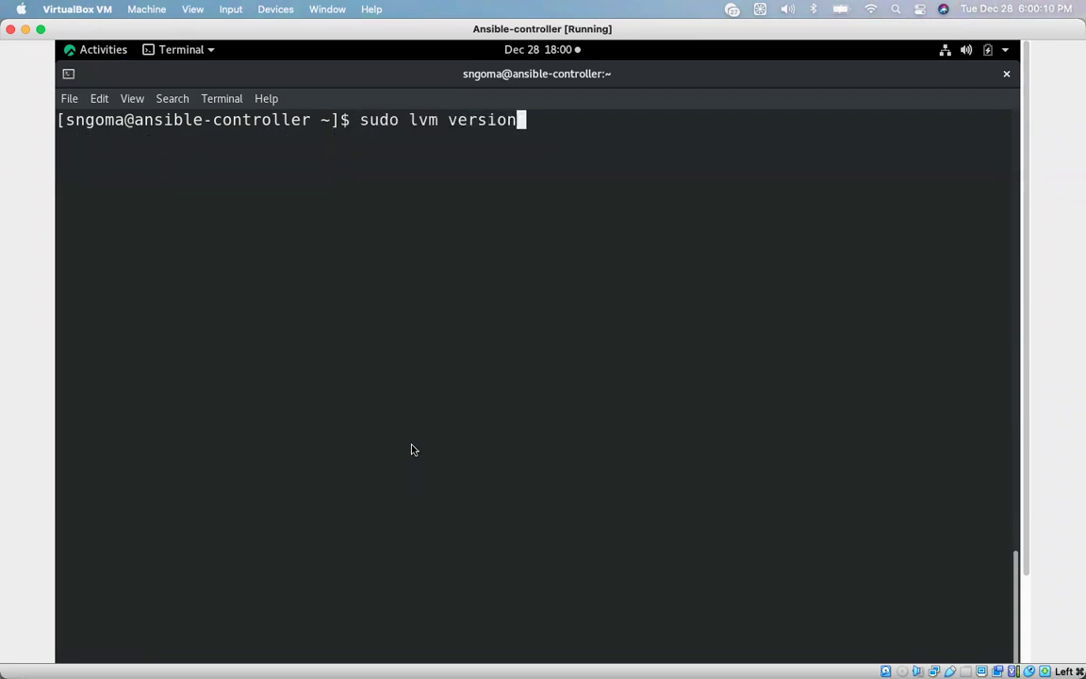
key(BackSpace)
key(BackSpace)
key(BackSpace)
key(BackSpace)
key(BackSpace)
key(BackSpace)
key(BackSpace)
key(BackSpace)
key(BackSpace)
key(BackSpace)
key(BackSpace)
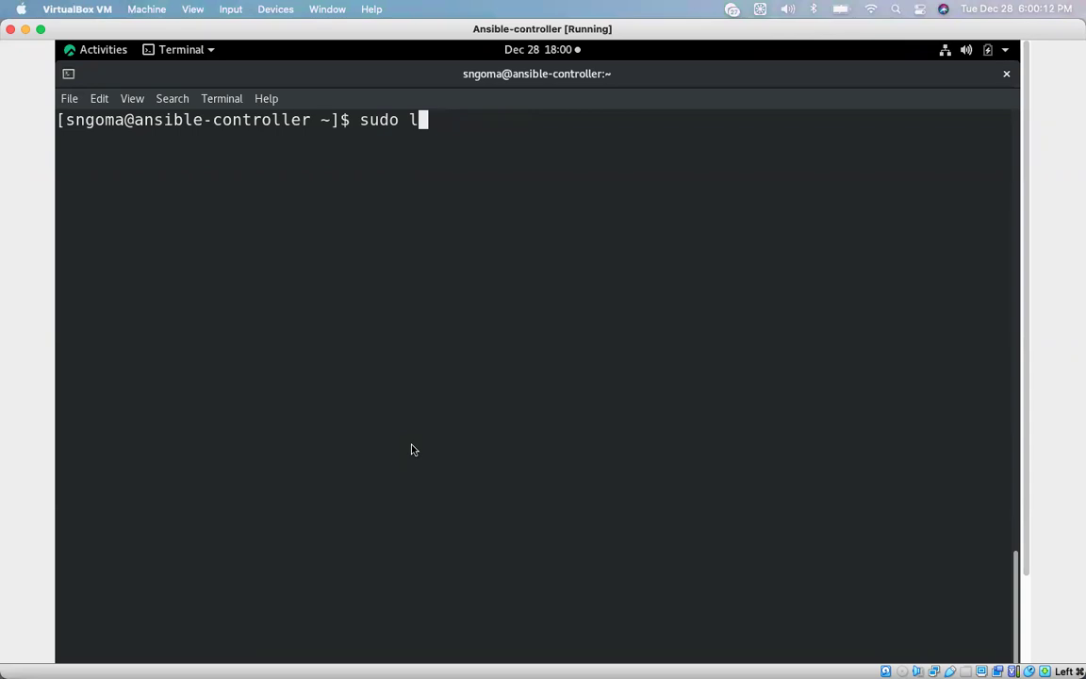
text(vgdisdplay)
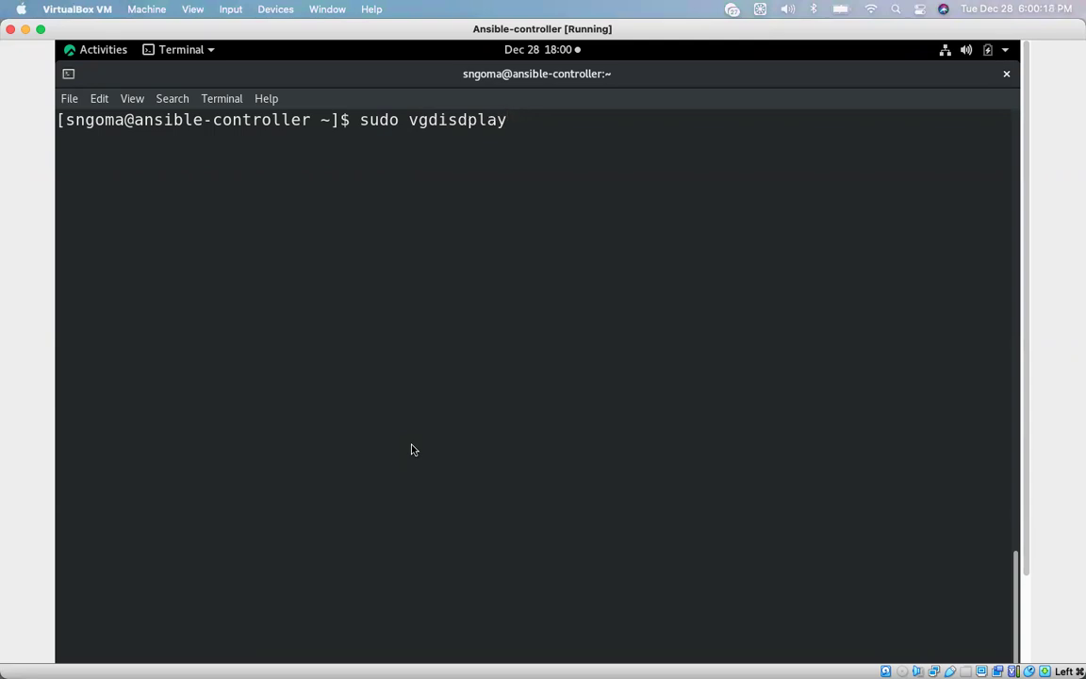
key(Return)
key(Up)
key(Left)
key(Left)
key(Left)
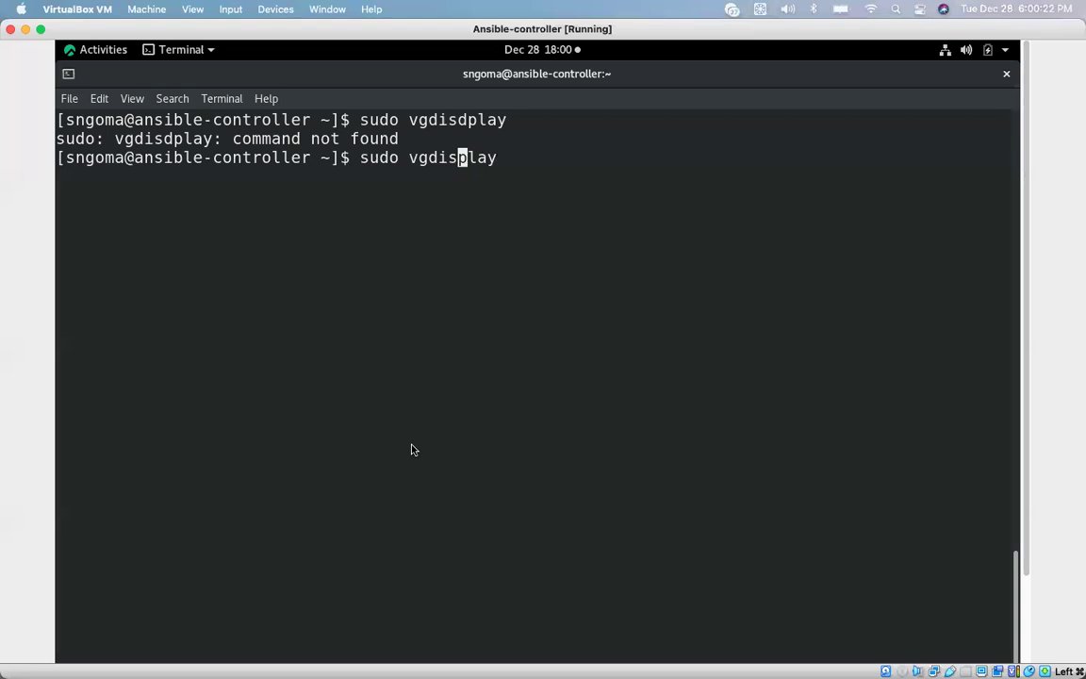
key(BackSpace)
key(Return)
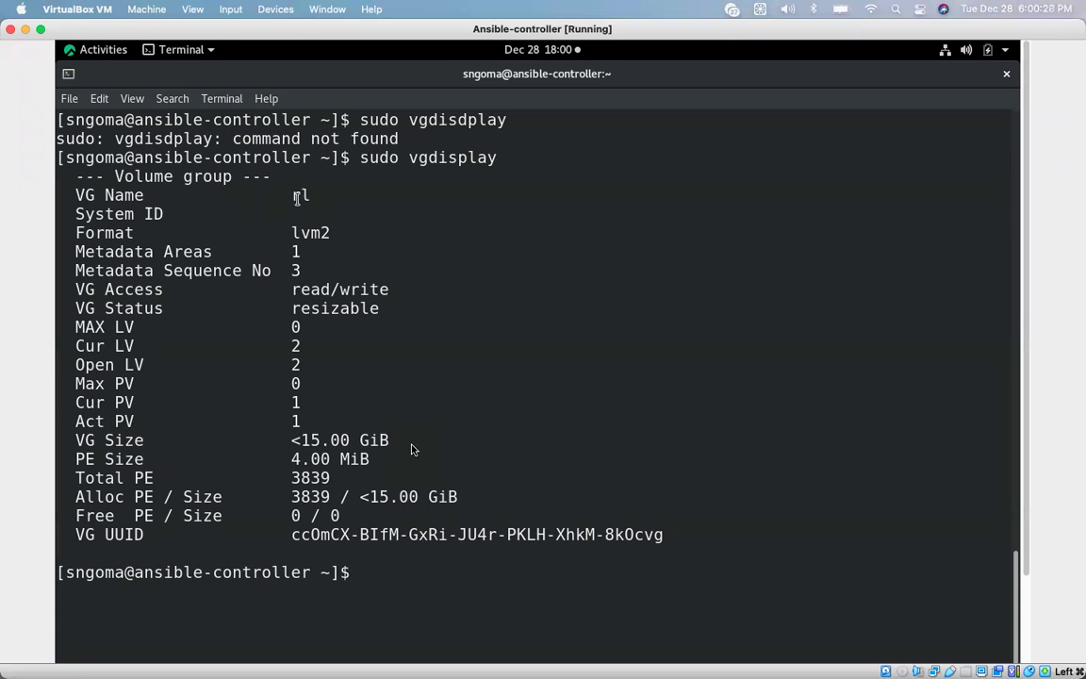
drag(304, 195, 294, 243)
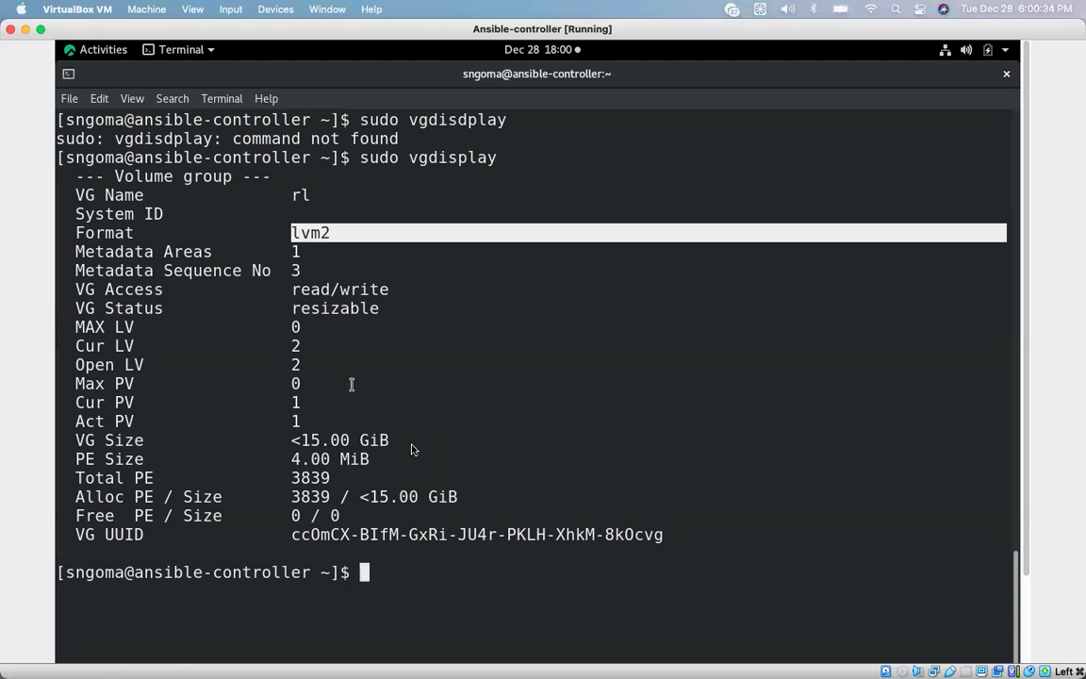
Clear the terminal and list the logical volumes with sudo lvdisplay.
key(ctrl+l)
key(Up)
key(BackSpace)
key(BackSpace)
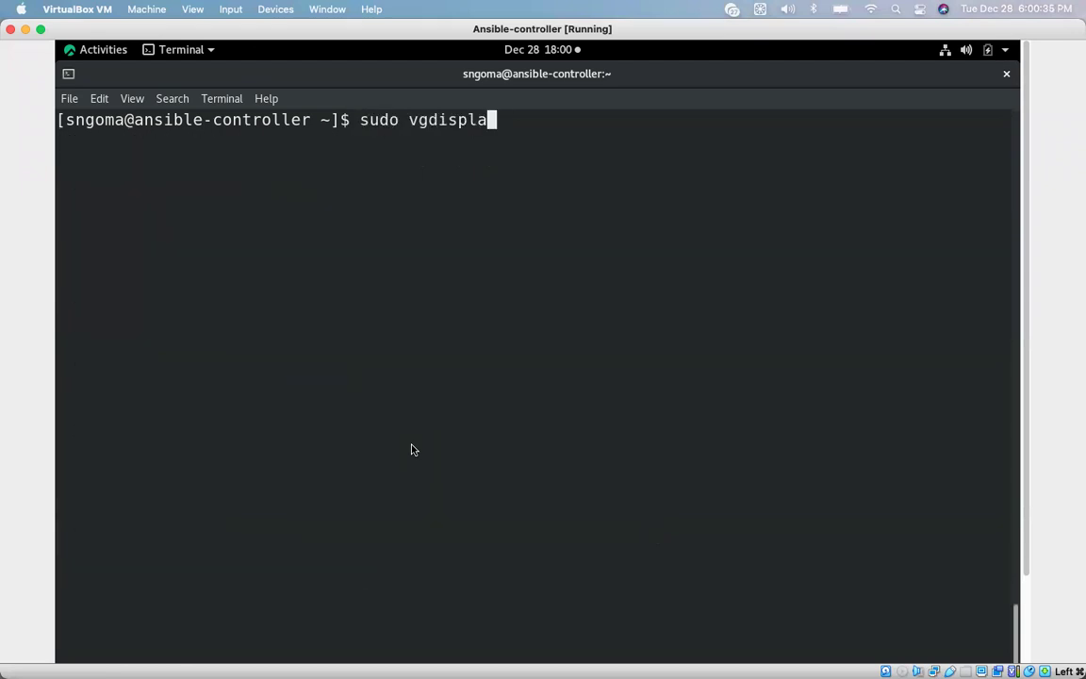
key(BackSpace)
key(BackSpace)
key(BackSpace)
key(BackSpace)
key(BackSpace)
key(BackSpace)
key(BackSpace)
text(lvdisp)
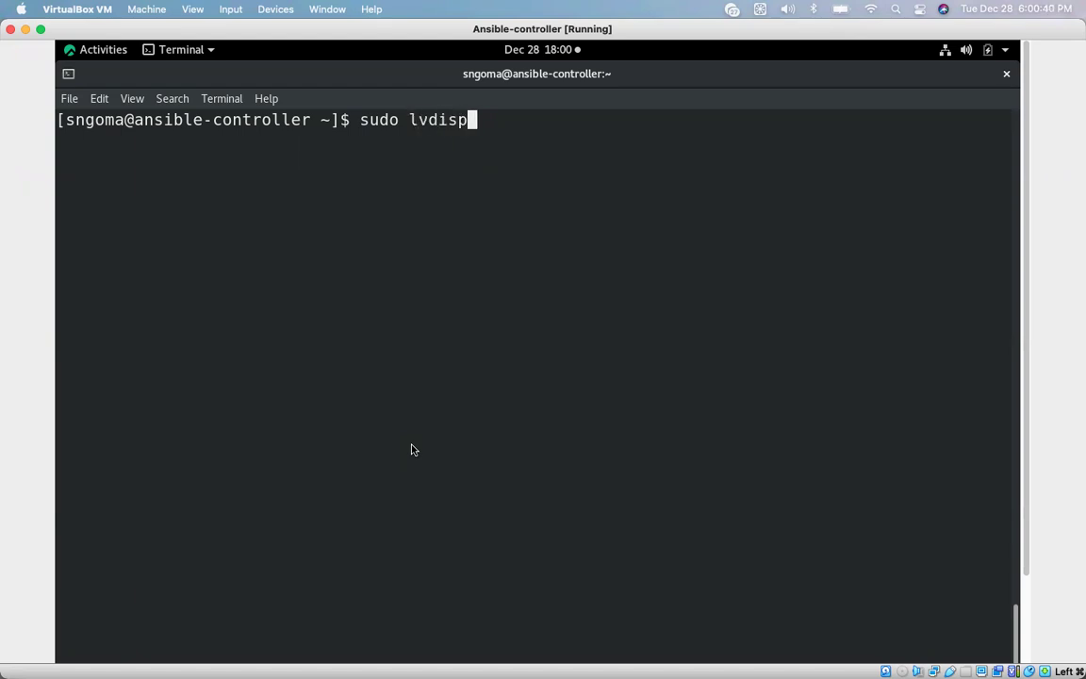
text(lay)
key(Return)
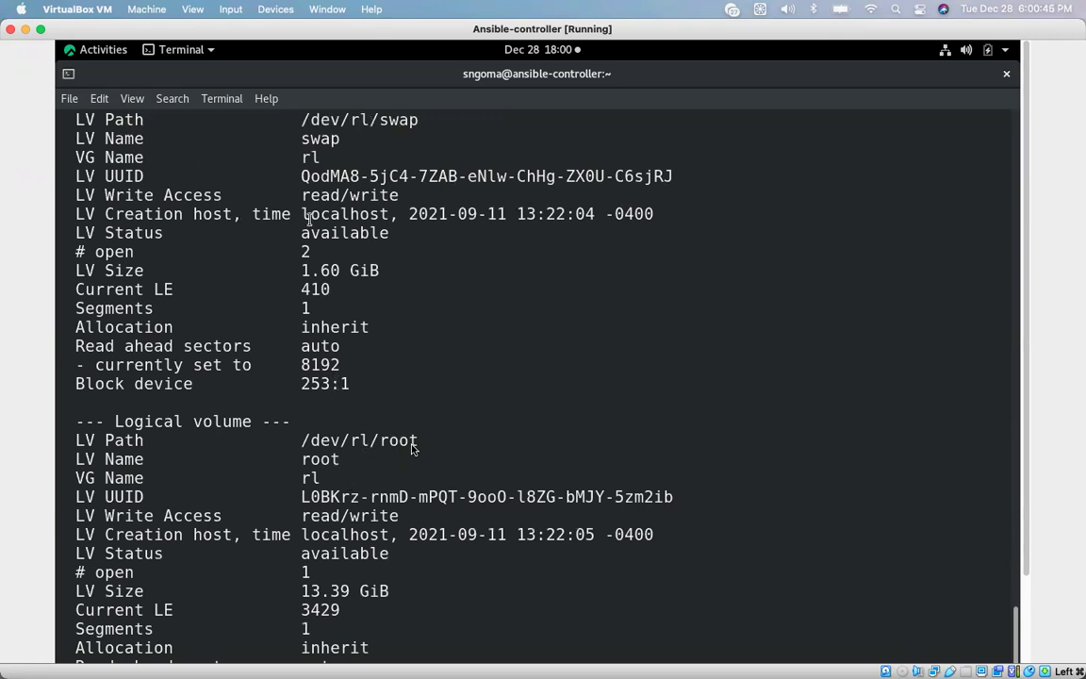
Examine the swap and root logical volume entries in the lvdisplay output and go back to the earlier vgdisplay command.
scroll(279, 198, up, 3)
scroll(298, 264, up, 2)
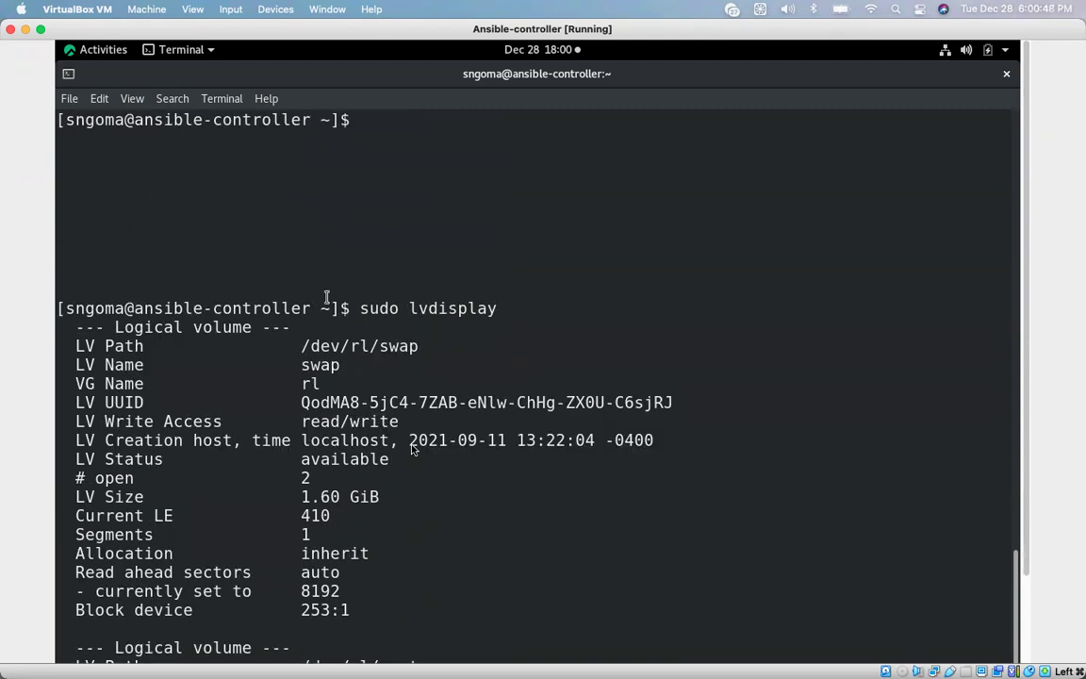
scroll(294, 283, down, 3)
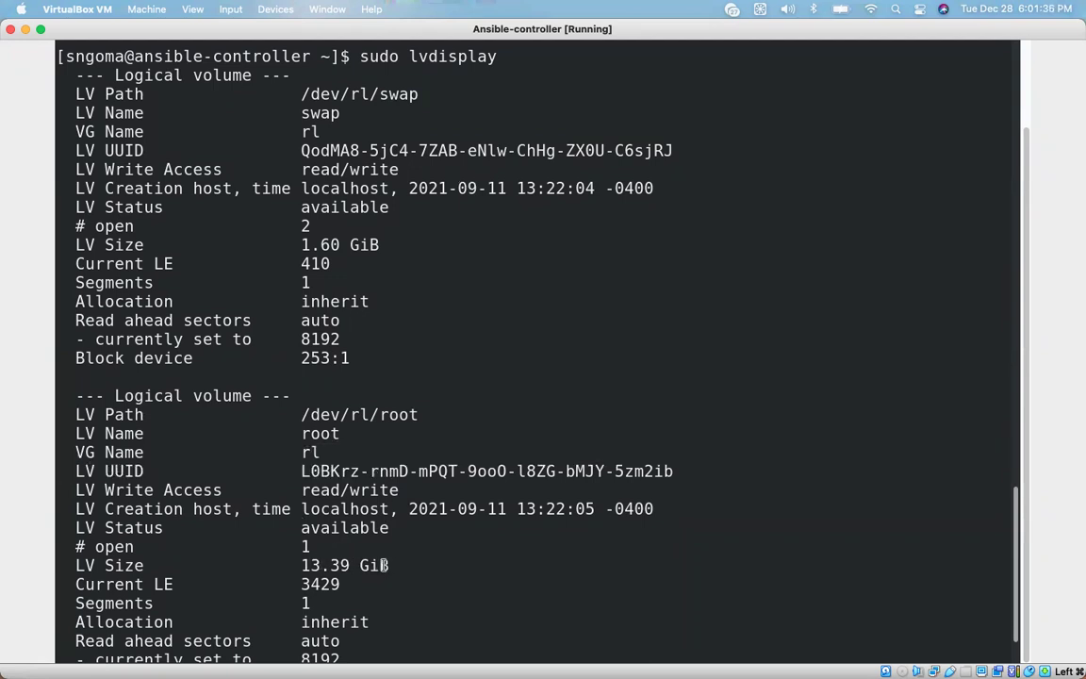
drag(330, 470, 398, 471)
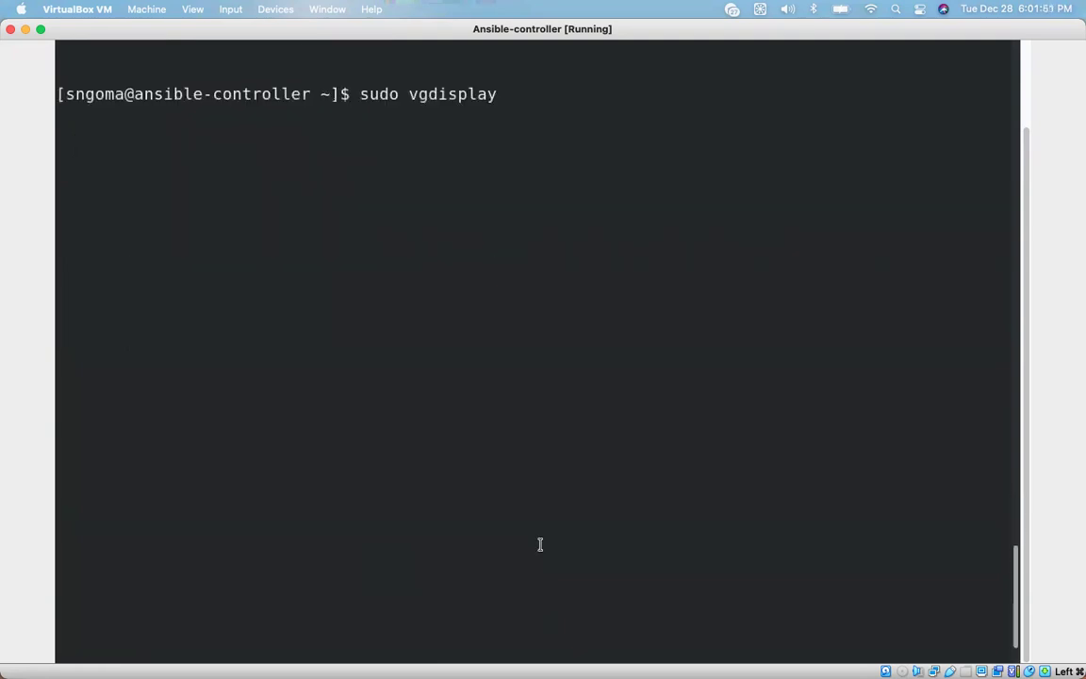
scroll(539, 543, up, 3)
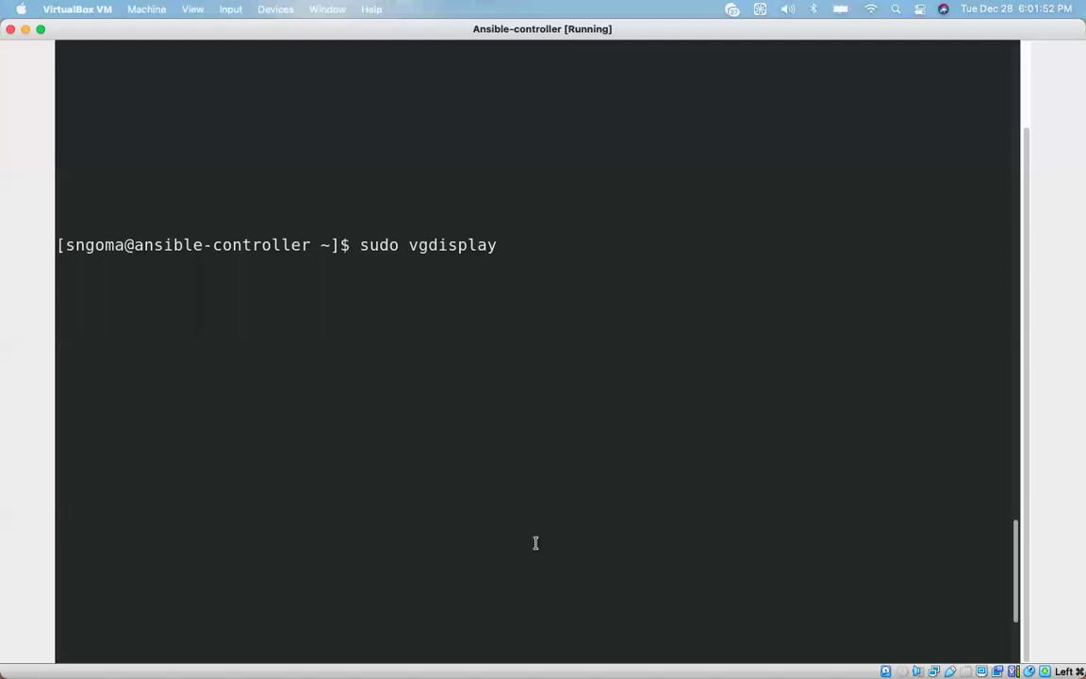
key(Return)
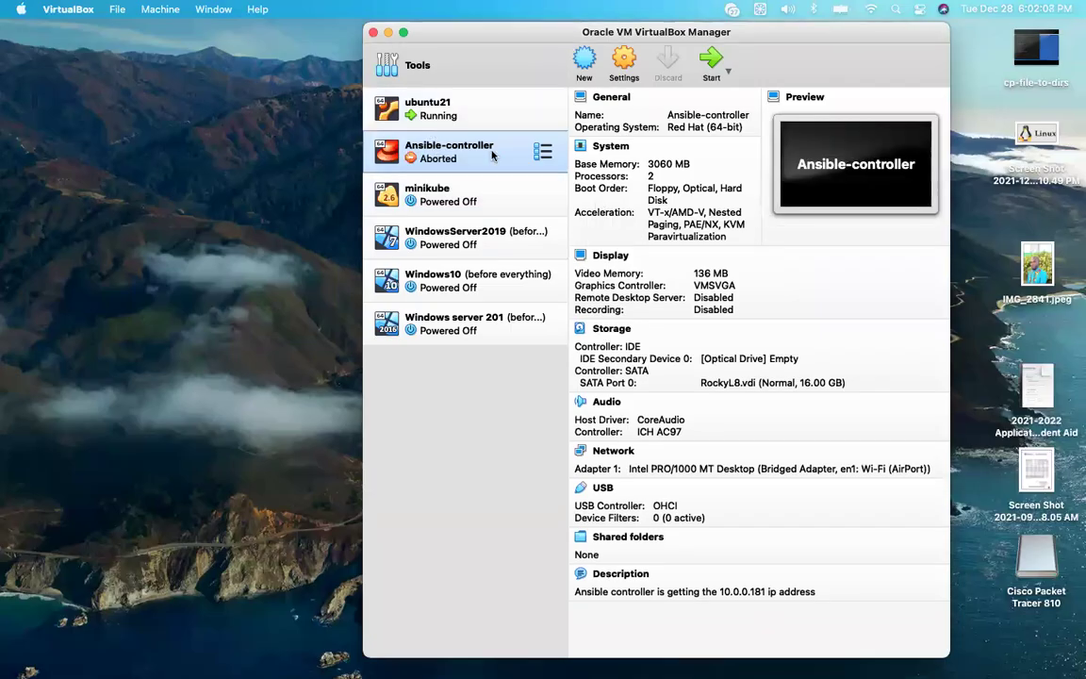
Restart the Ansible-controller virtual machine, dismiss the crash report, and boot the Rocky Linux 4.18.0-348.7.1 kernel entry.
click(542, 151)
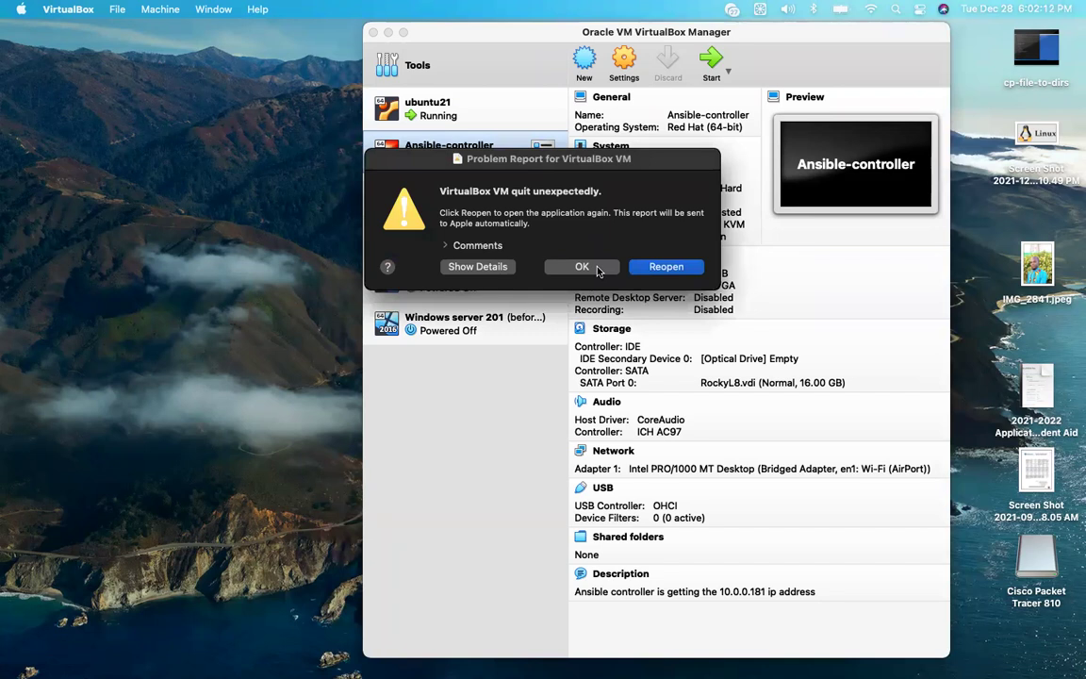
click(582, 266)
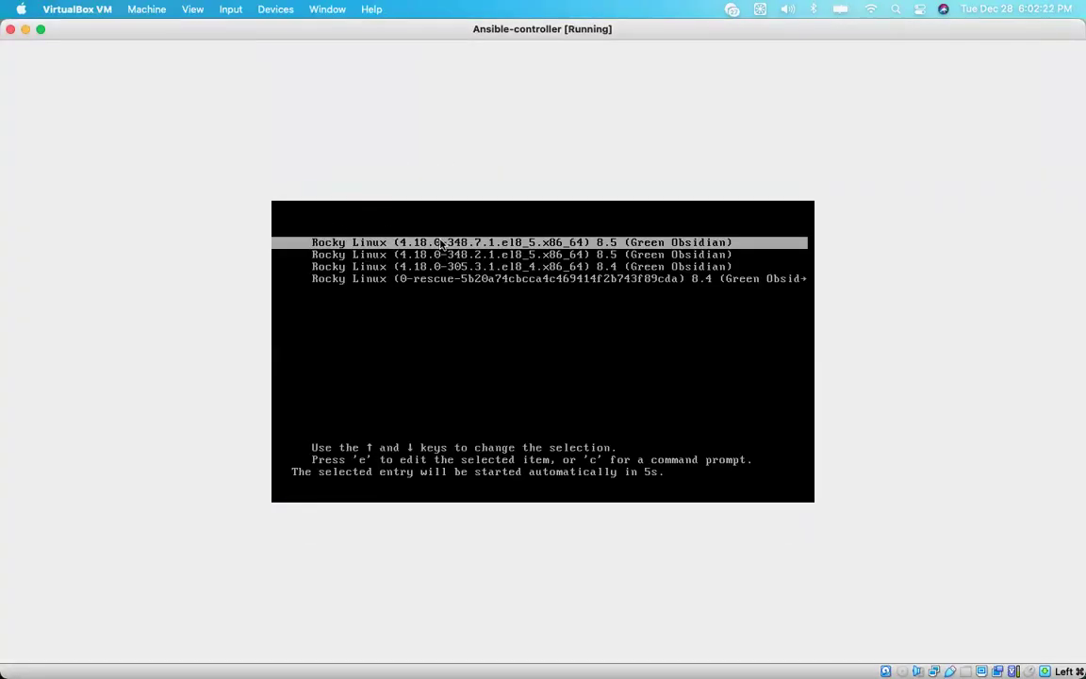
key(Return)
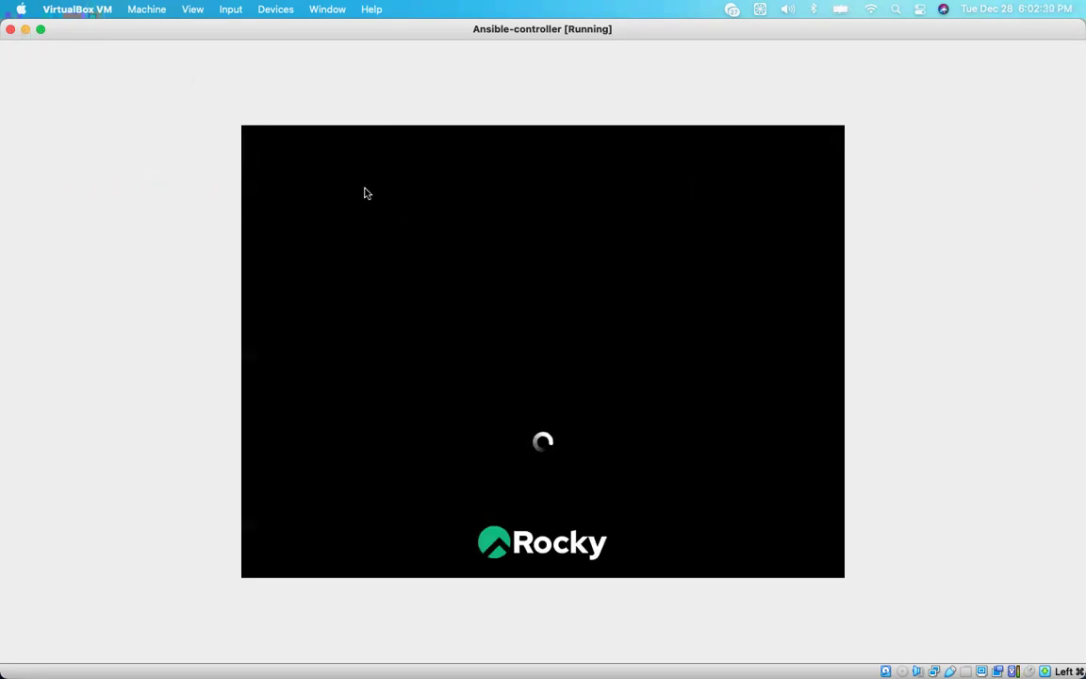
Minimize the Ansible-controller window, switch to the ubuntu21 virtual machine and unlock its session with the account password.
click(26, 29)
click(395, 110)
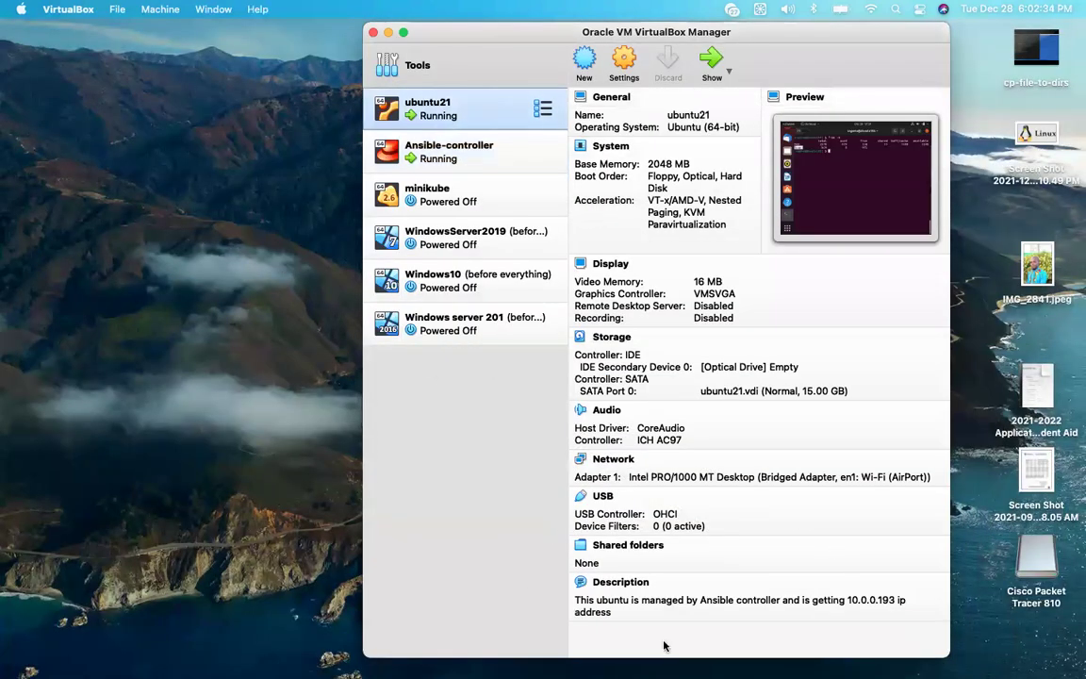
mouse_move(617, 671)
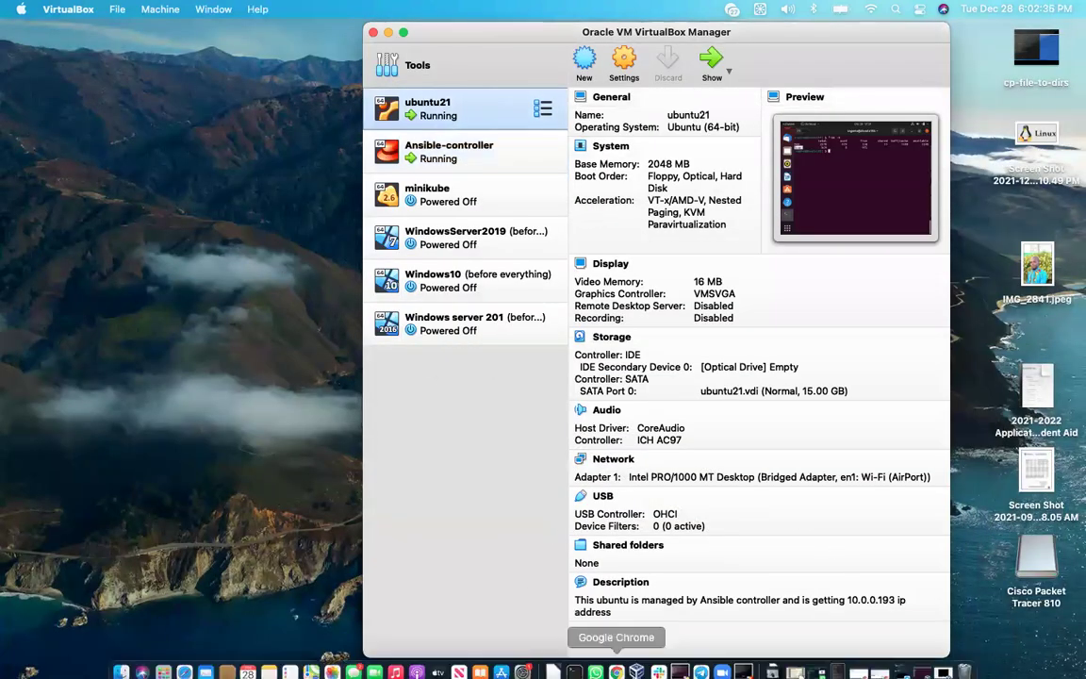
click(680, 659)
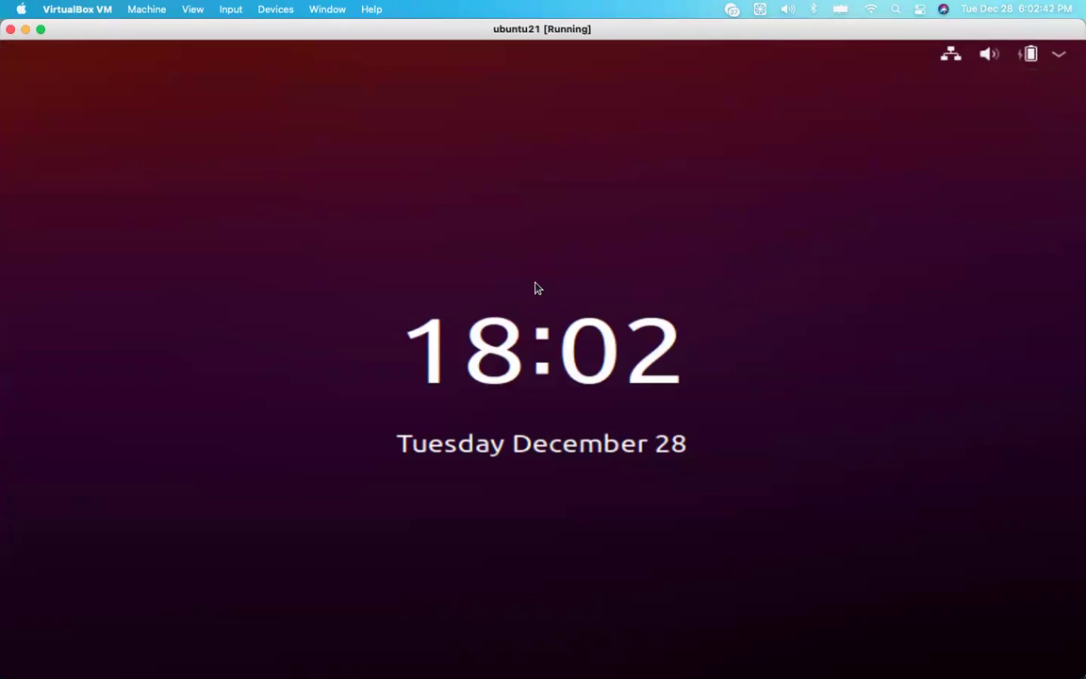
click(534, 288)
text(*****)
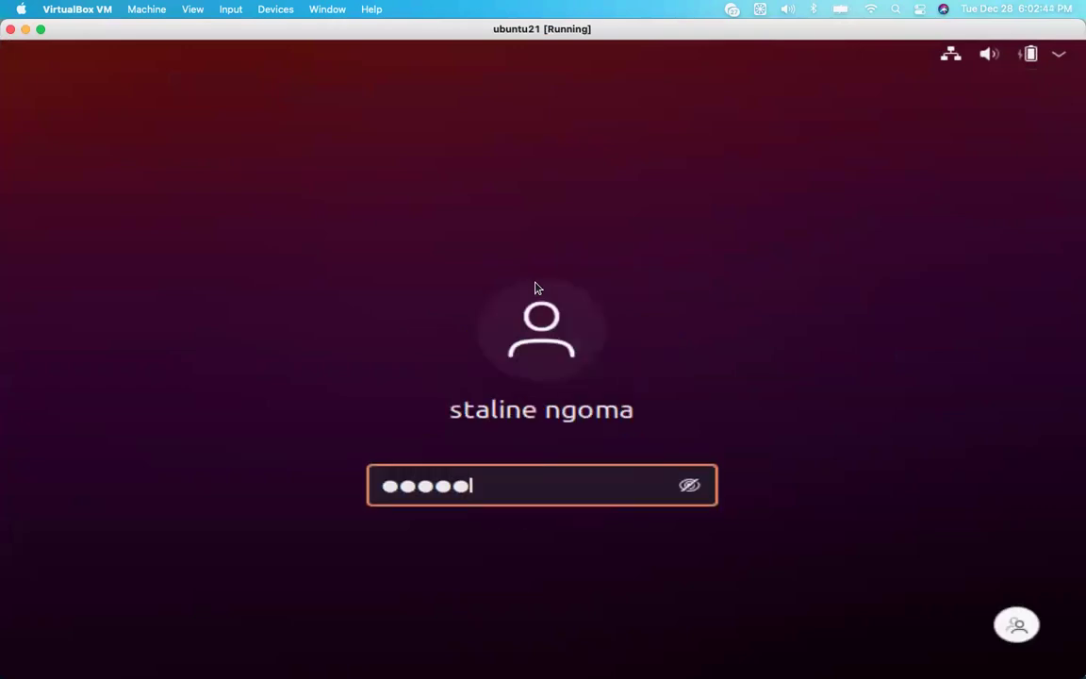
text(**)
key(Return)
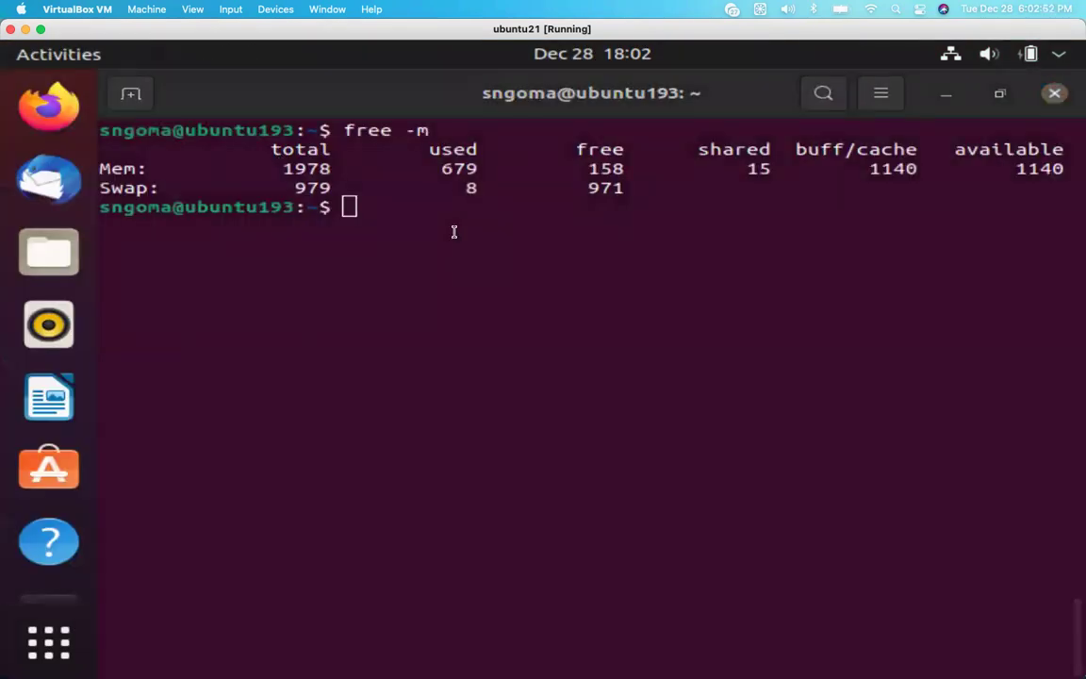
Shut down the ubuntu21 virtual machine from its terminal with sudo systemctl poweroff.
click(349, 206)
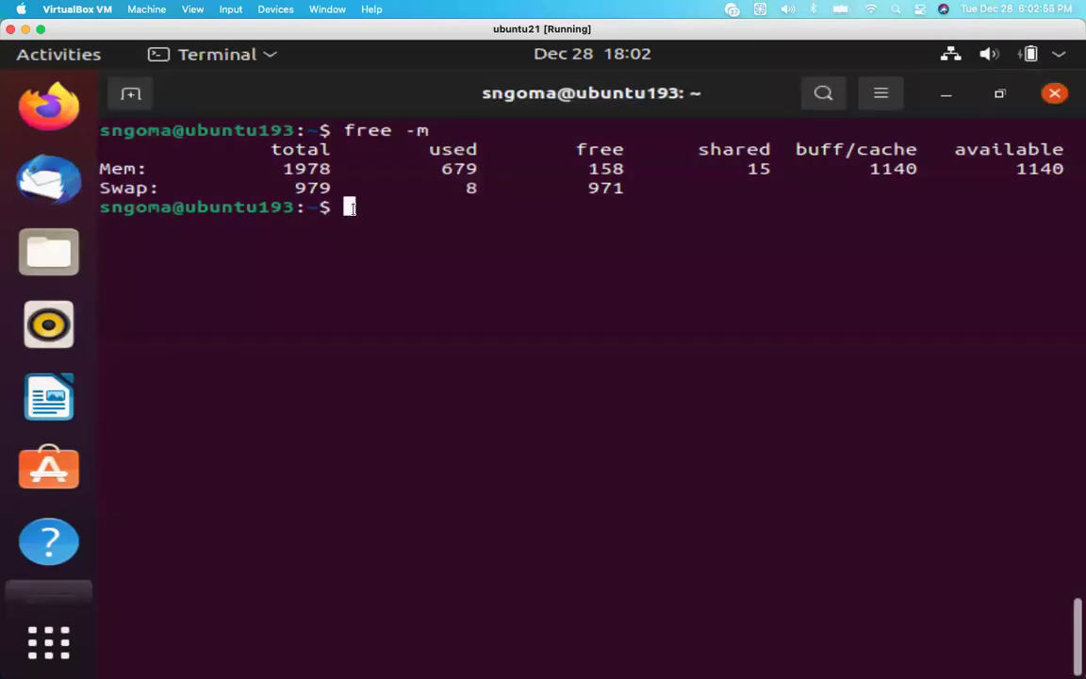
text(sudo systemct)
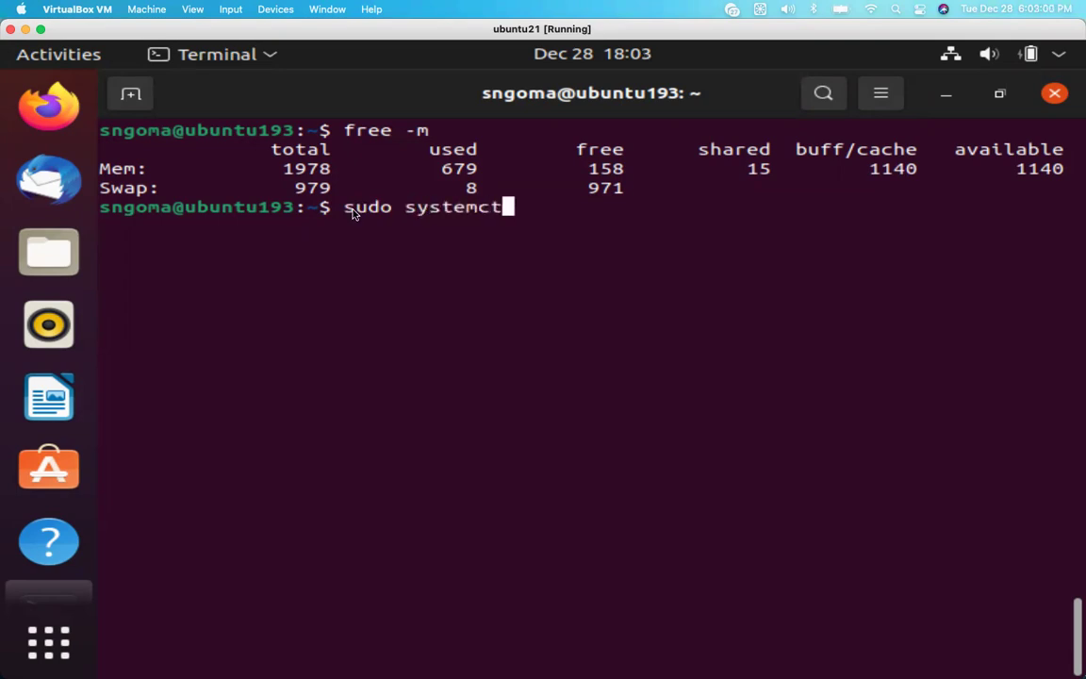
text(l po)
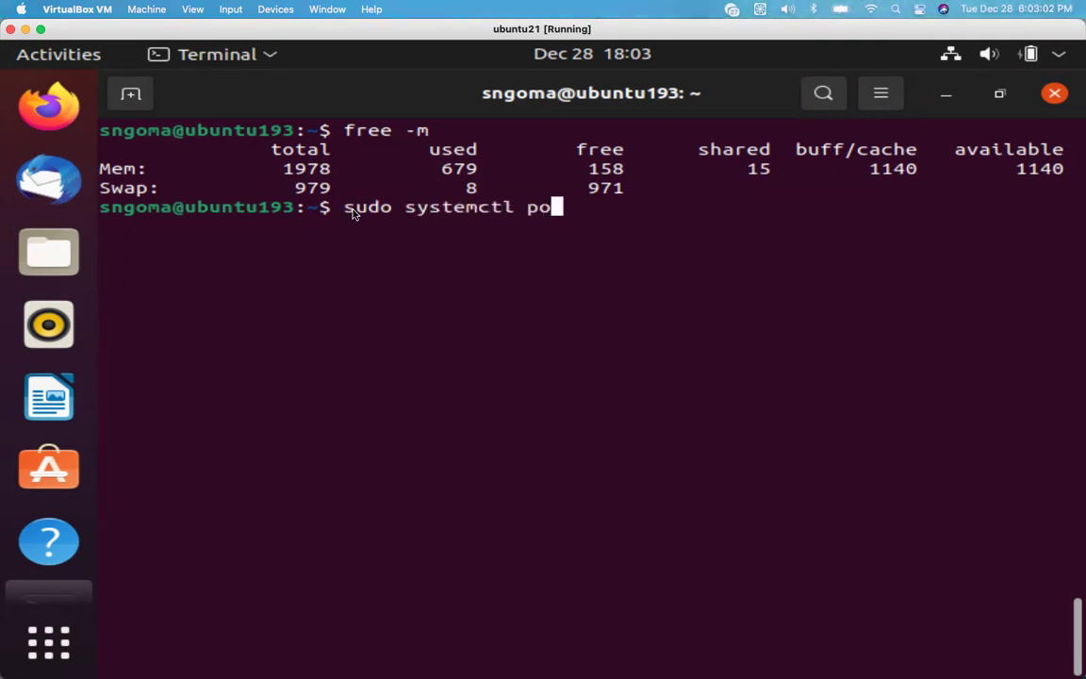
text(wer)
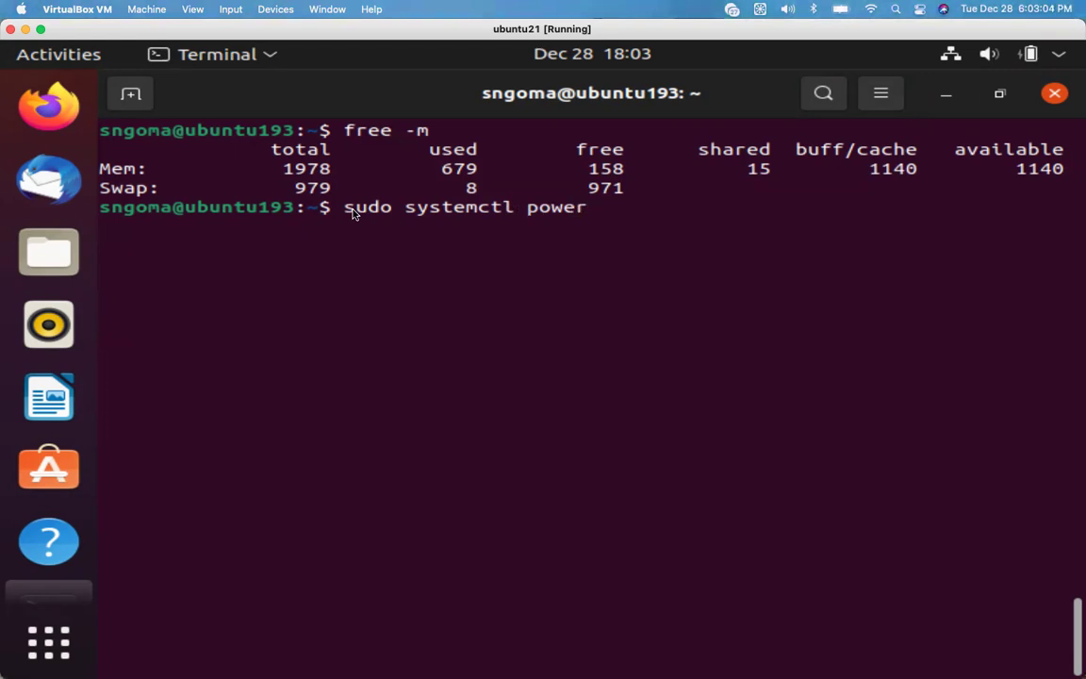
text(off)
key(Return)
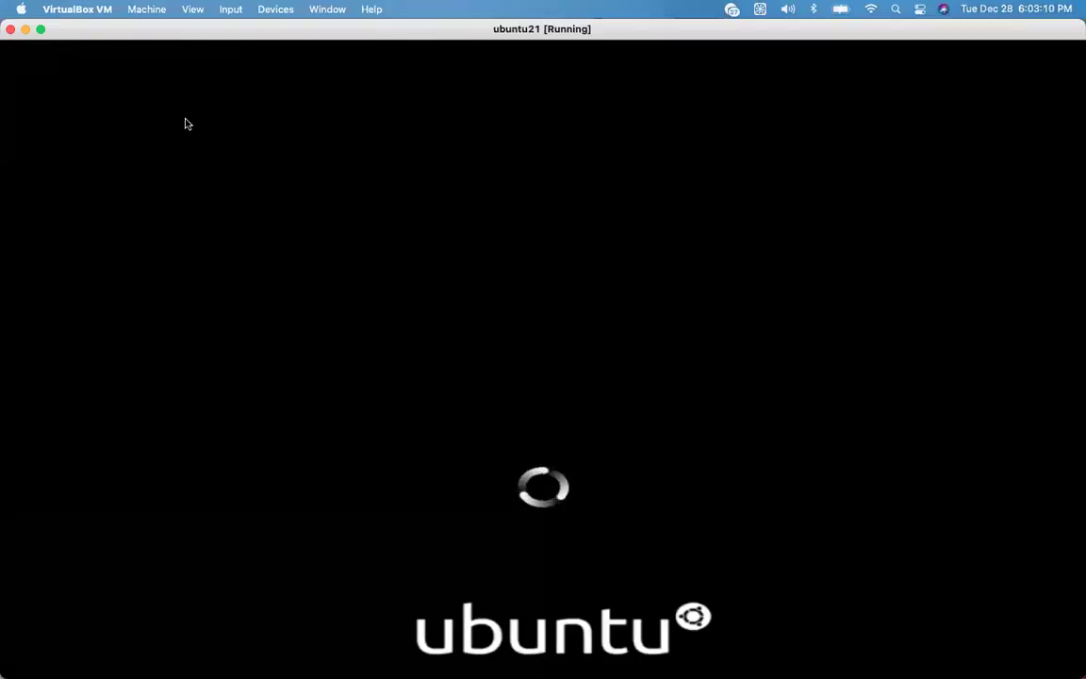
click(11, 29)
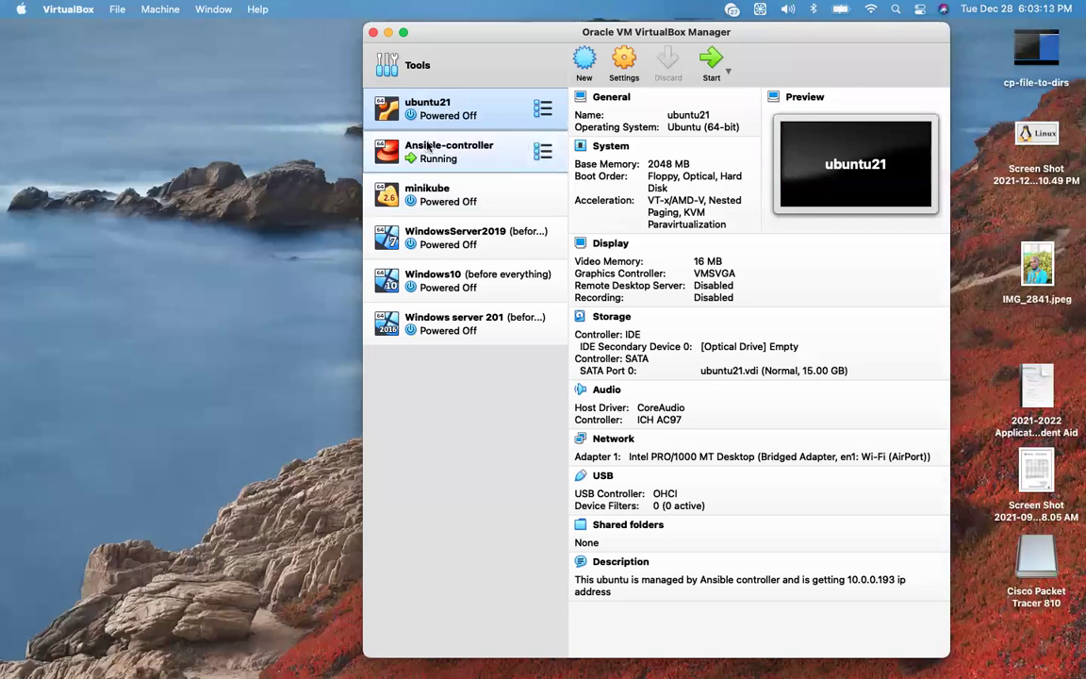
Switch to the running Ansible-controller virtual machine and sign in to Rocky Linux with the account password.
click(519, 148)
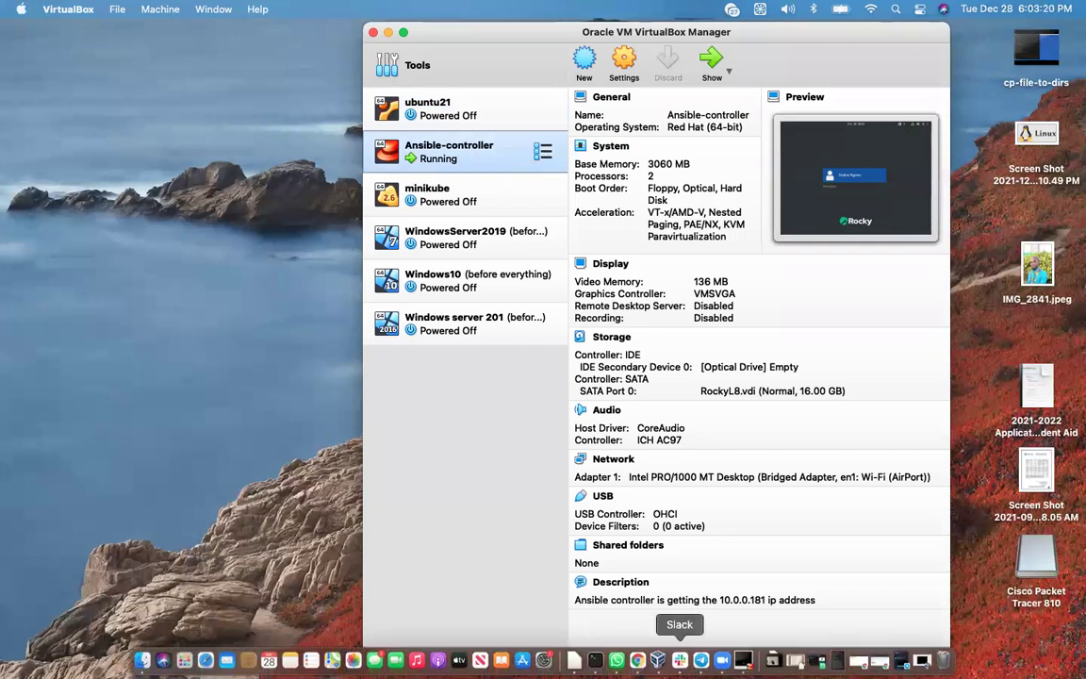
click(741, 662)
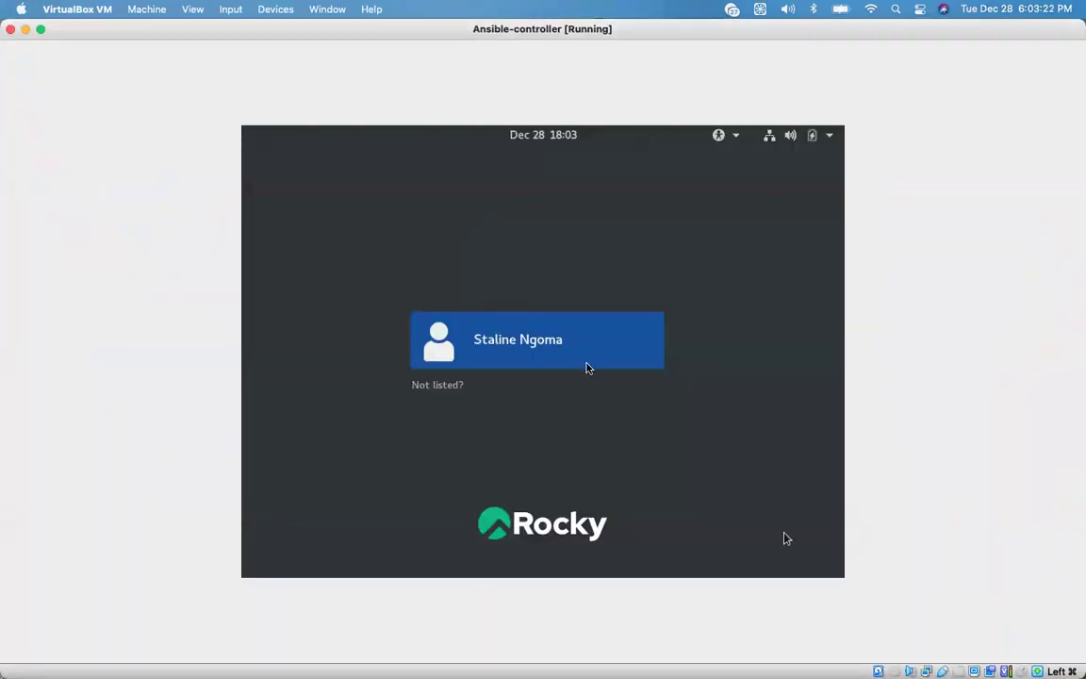
click(586, 352)
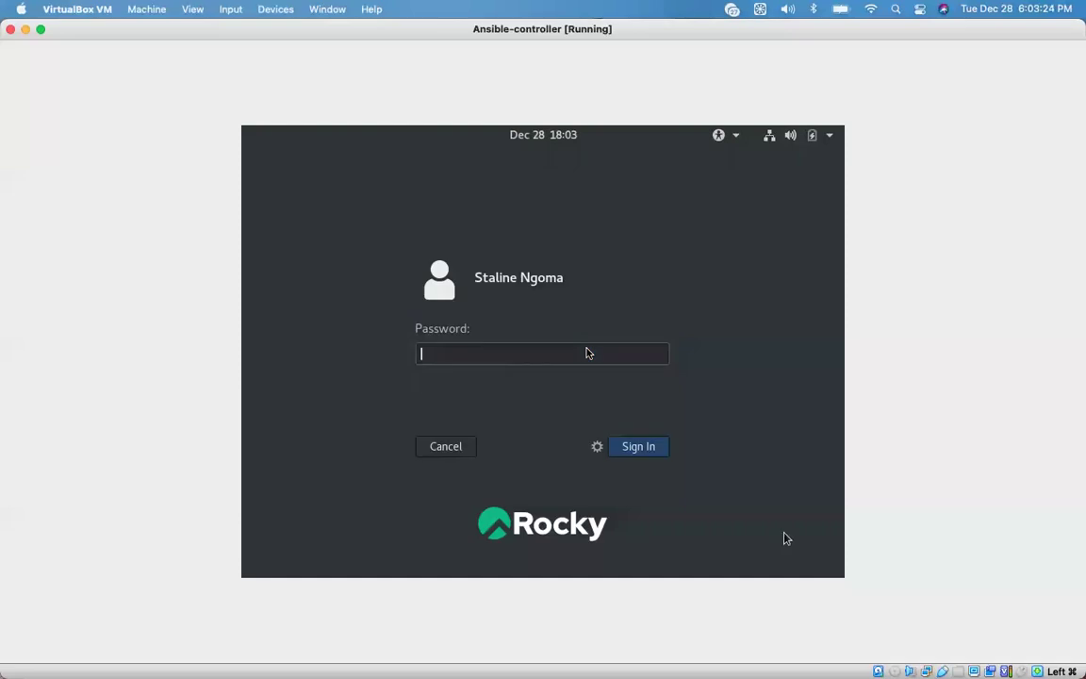
key(Return)
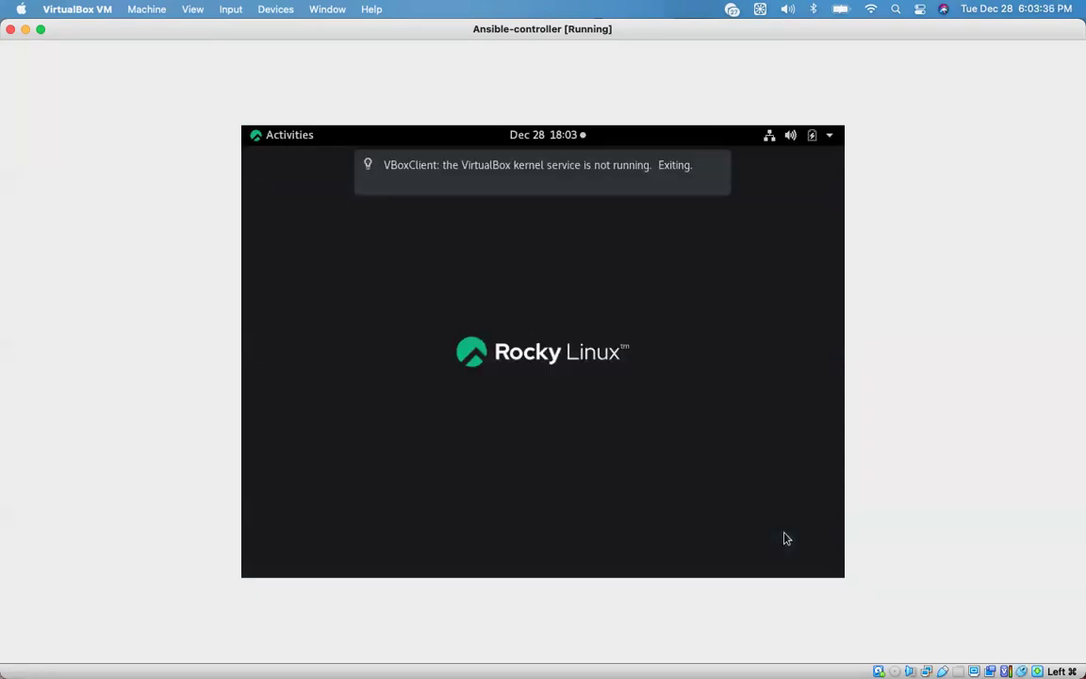
Open a terminal in Rocky Linux and shut the Ansible-controller machine down with sudo init 0.
click(260, 138)
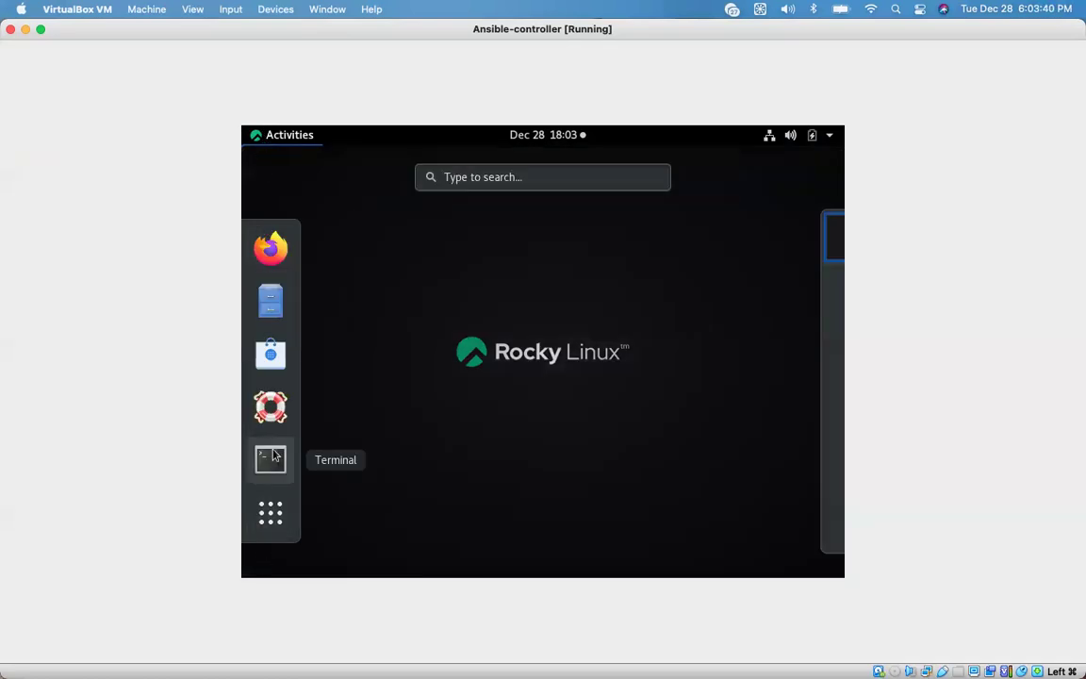
click(270, 459)
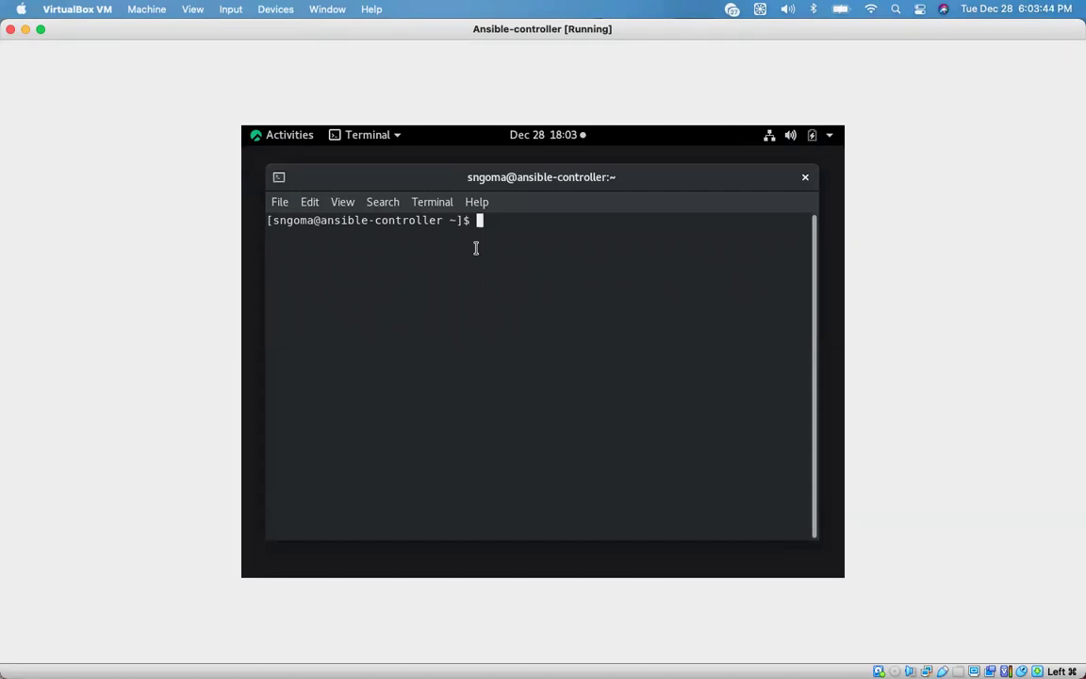
text(sudo init 0)
key(Return)
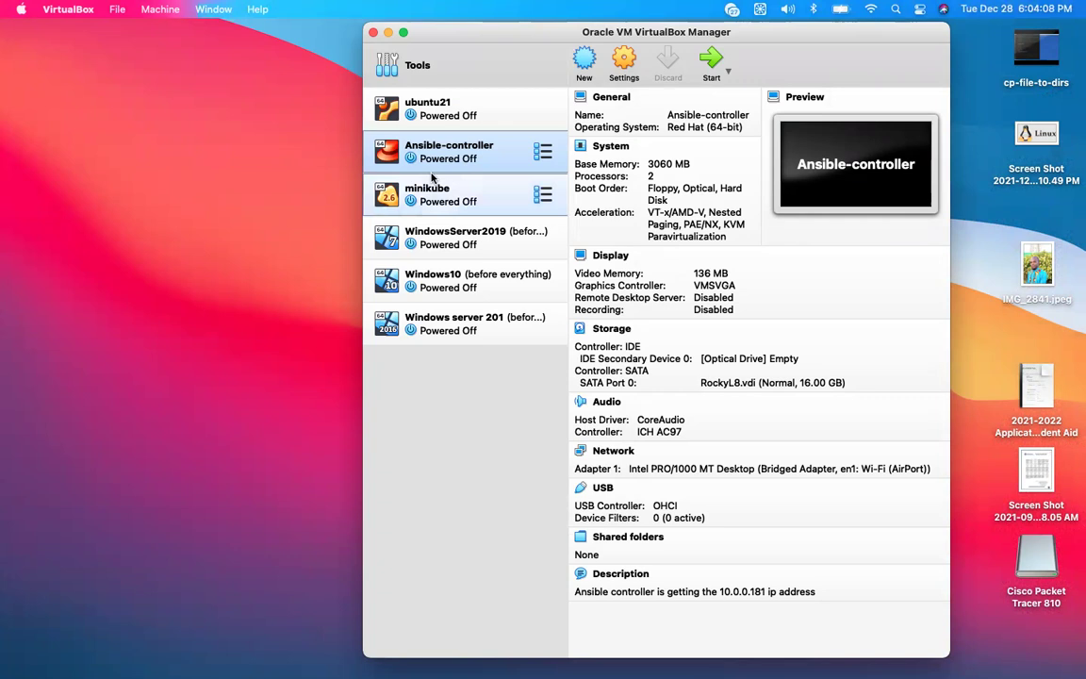
Start a new virtual machine named Ubuntu-LVM, type Linux, version Ubuntu (64-bit), and allocate 5874 MB of memory.
drag(903, 34, 792, 101)
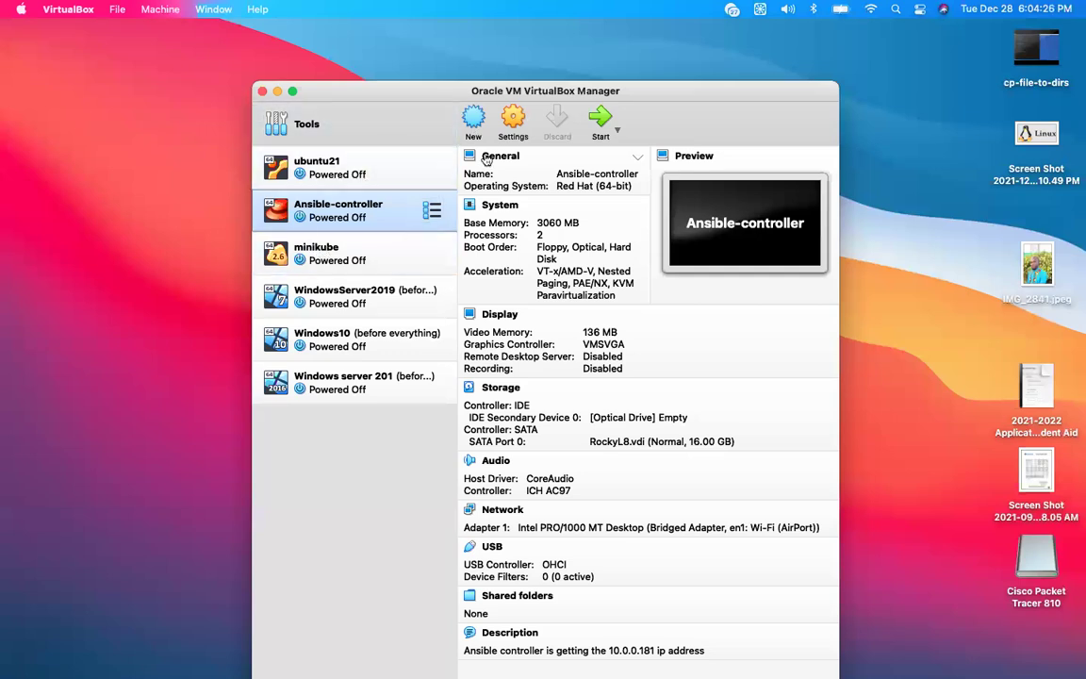
click(474, 127)
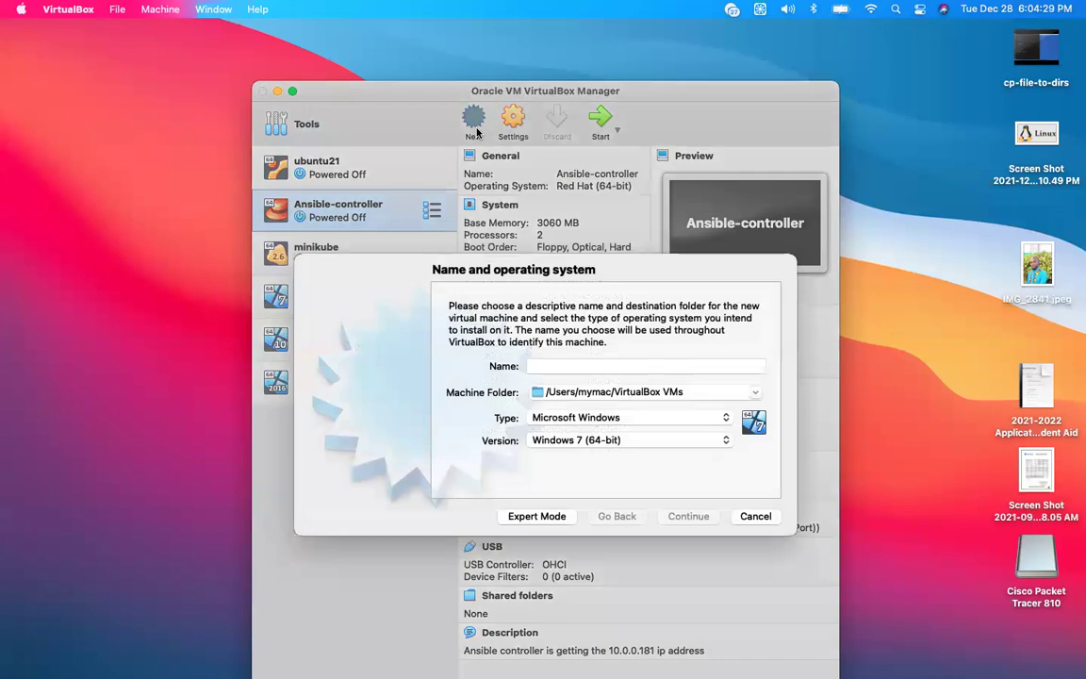
text(U)
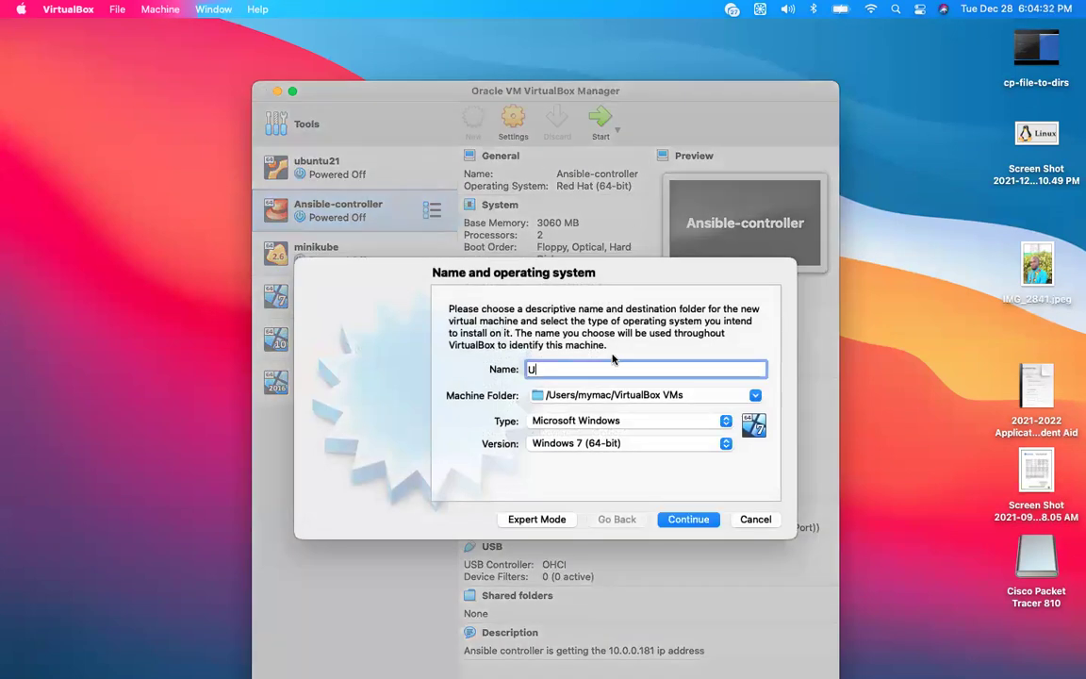
text(bunt)
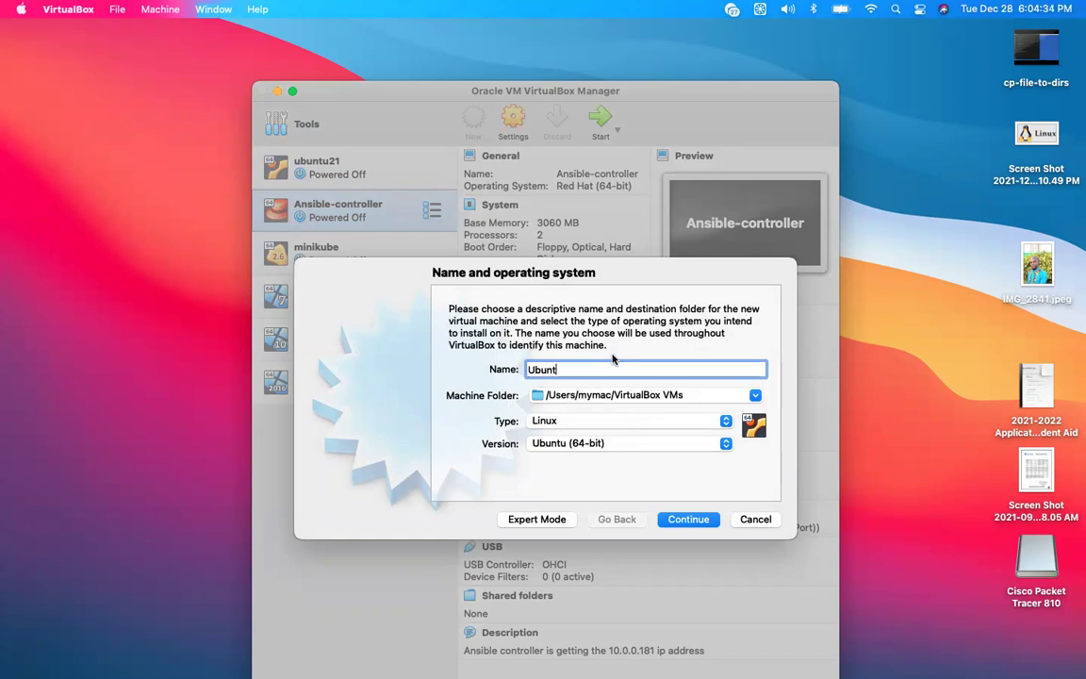
text(u-LVM)
click(689, 519)
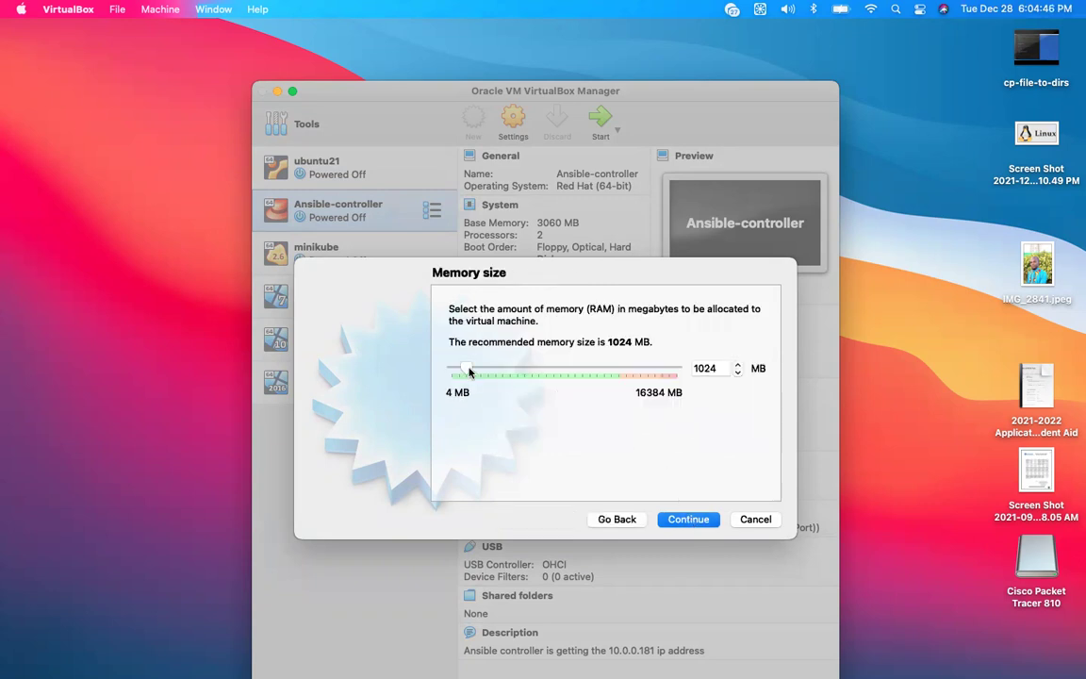
click(533, 371)
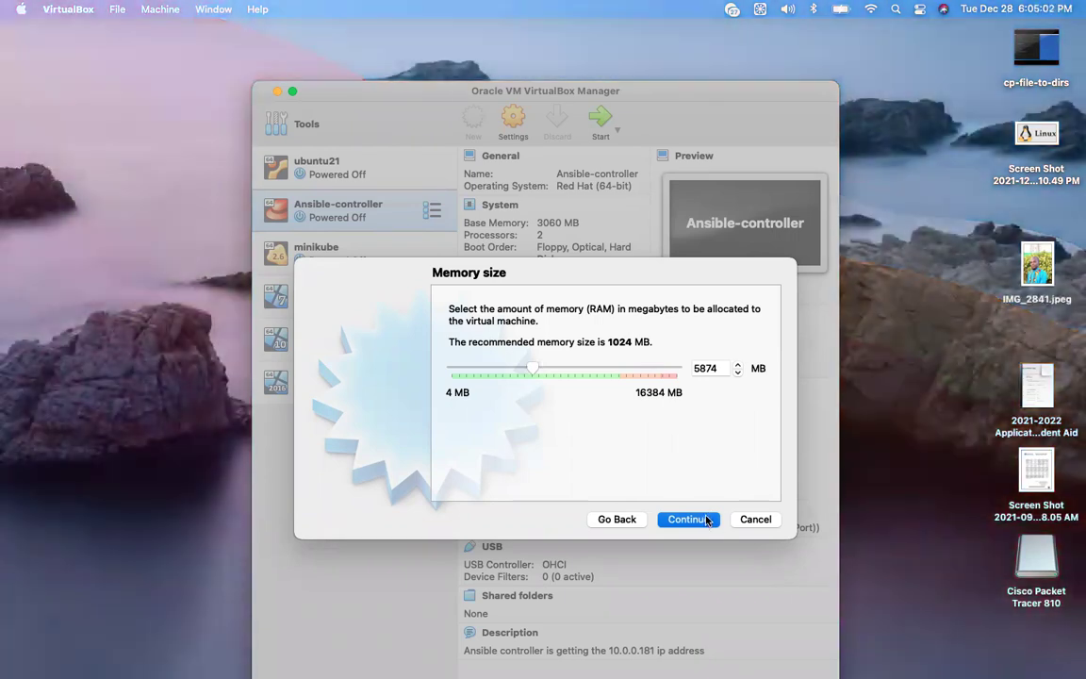
click(705, 519)
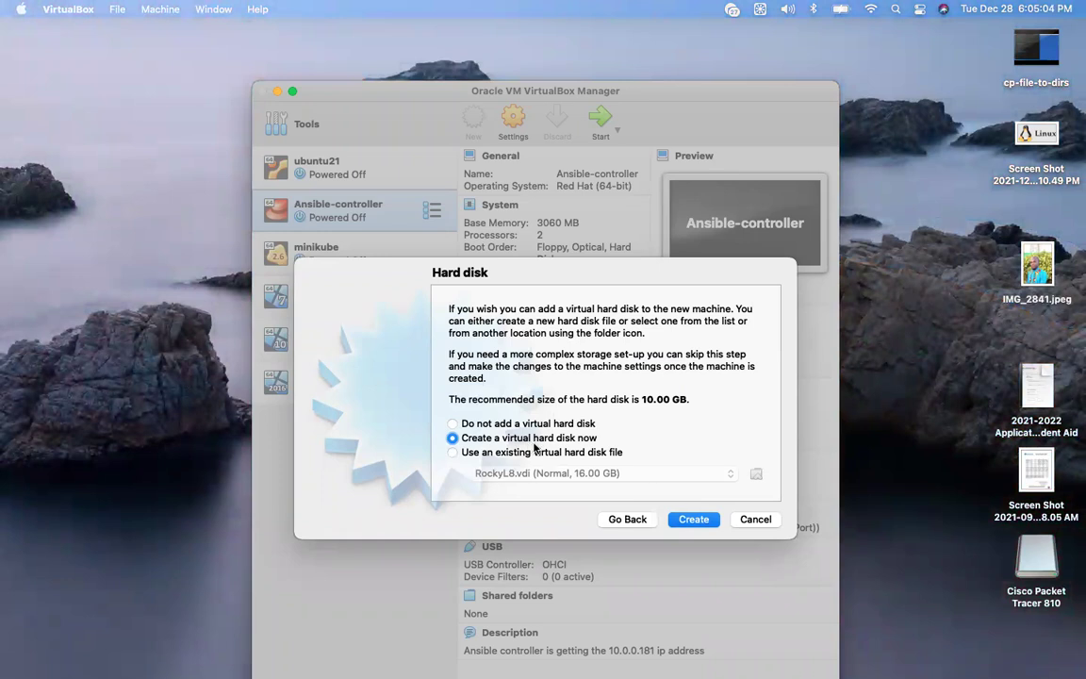
Create a dynamically allocated 15 GB VDI virtual hard disk for the Ubuntu-LVM machine.
click(697, 522)
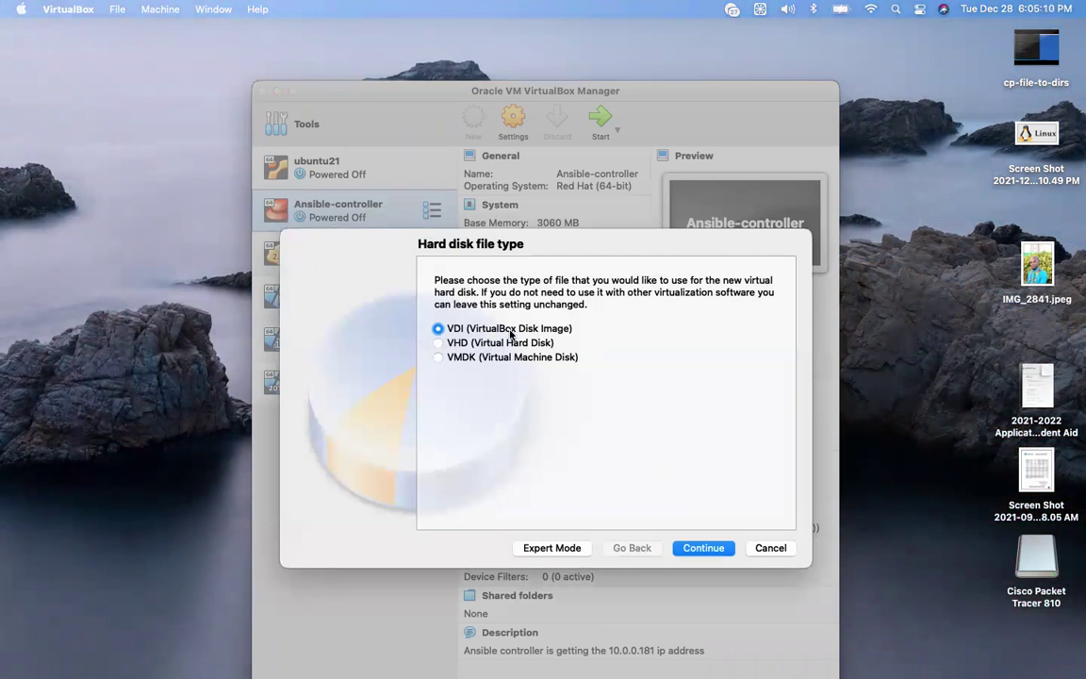
click(702, 545)
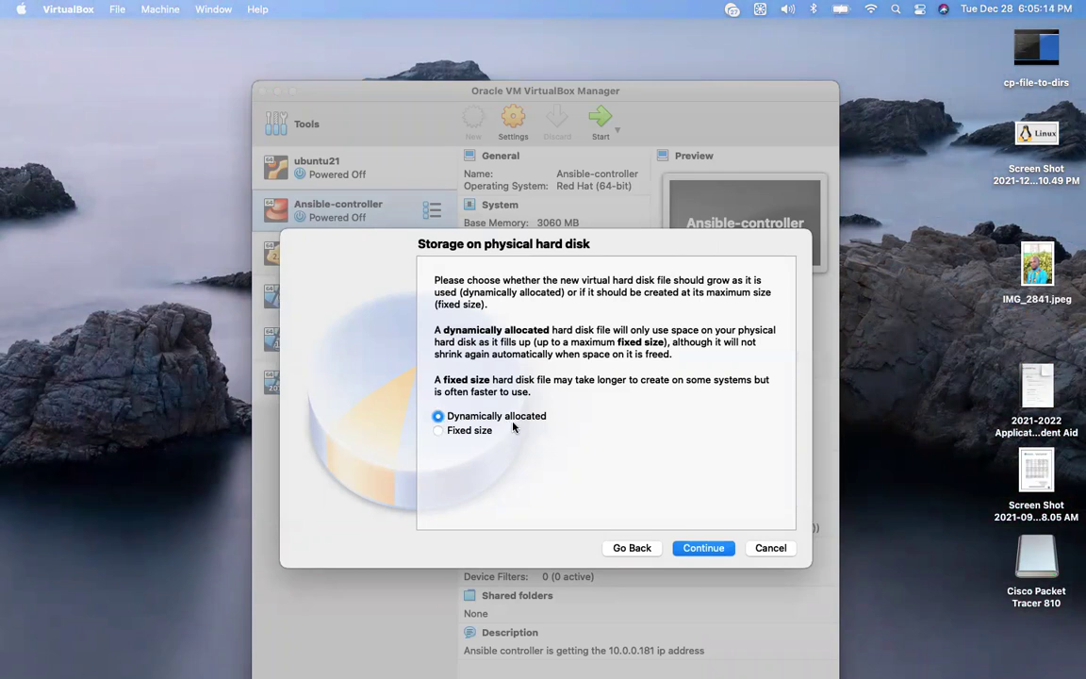
click(704, 547)
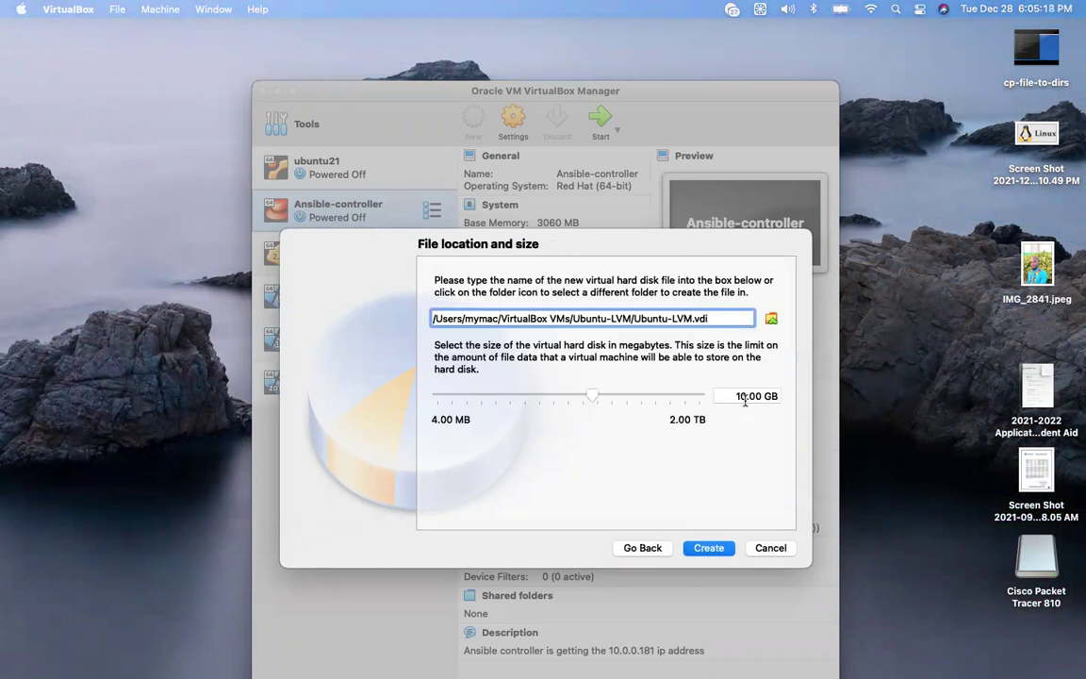
click(745, 397)
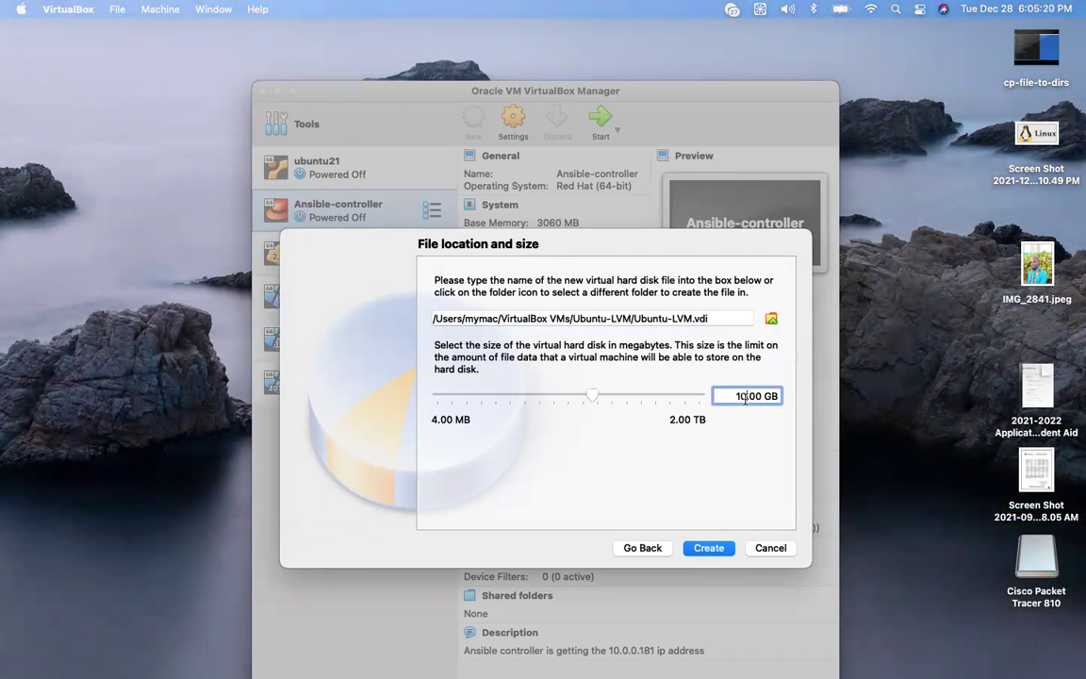
key(BackSpace)
text(5)
click(718, 547)
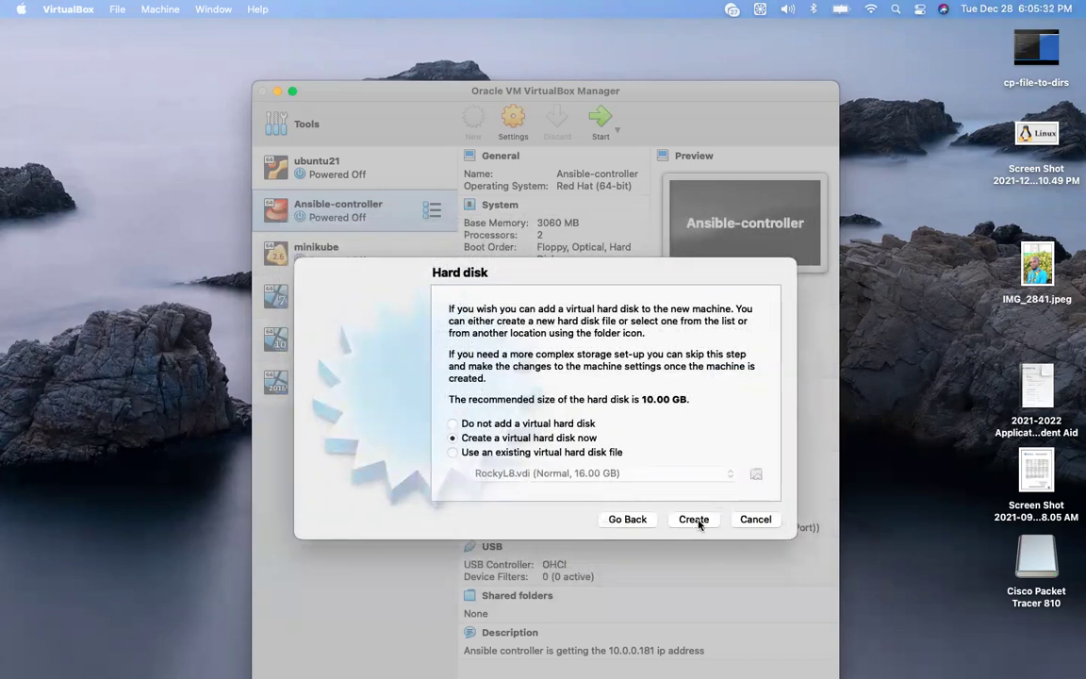
click(698, 521)
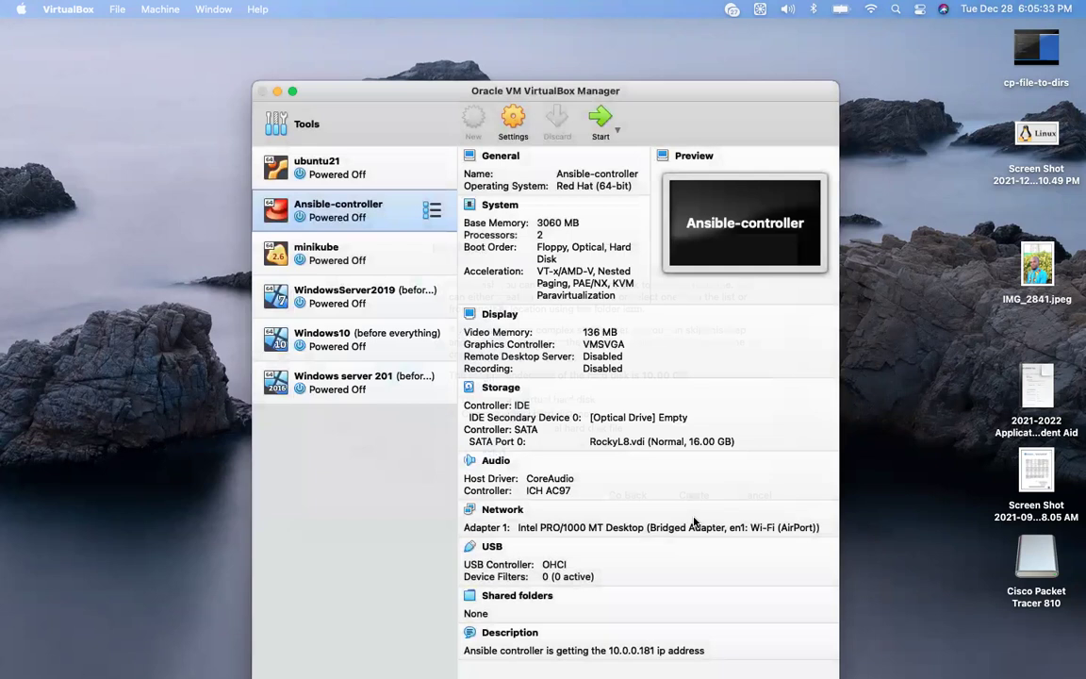
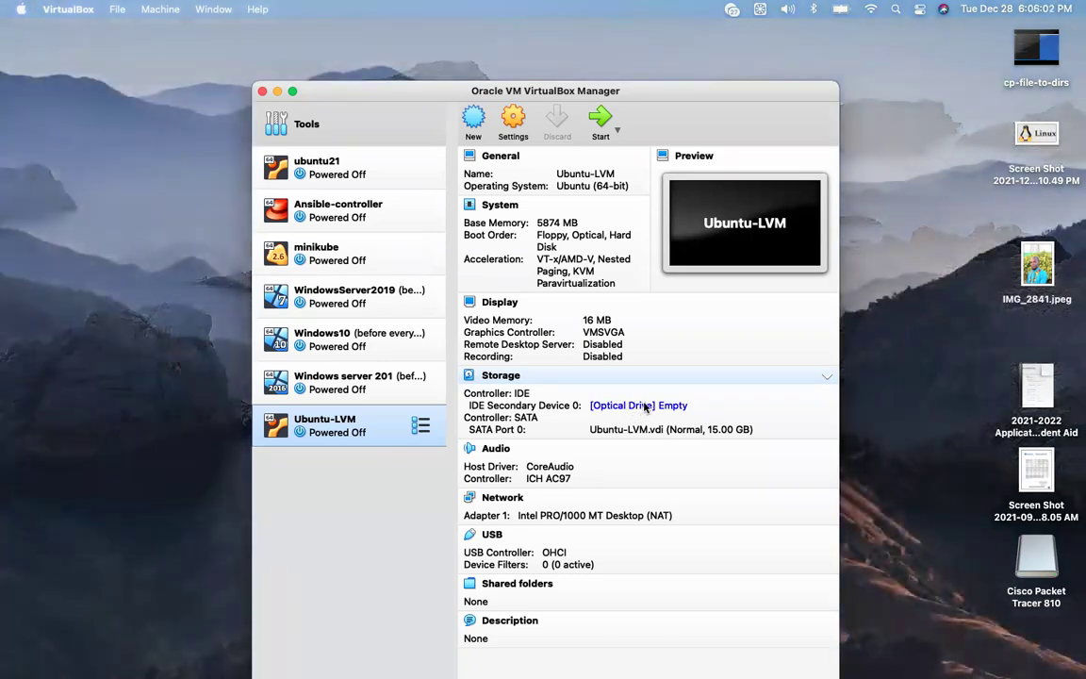
Attach the ubuntu-21.04-desktop-amd64.iso image from the Downloads OS folder to the Ubuntu-LVM machine's optical drive.
click(646, 406)
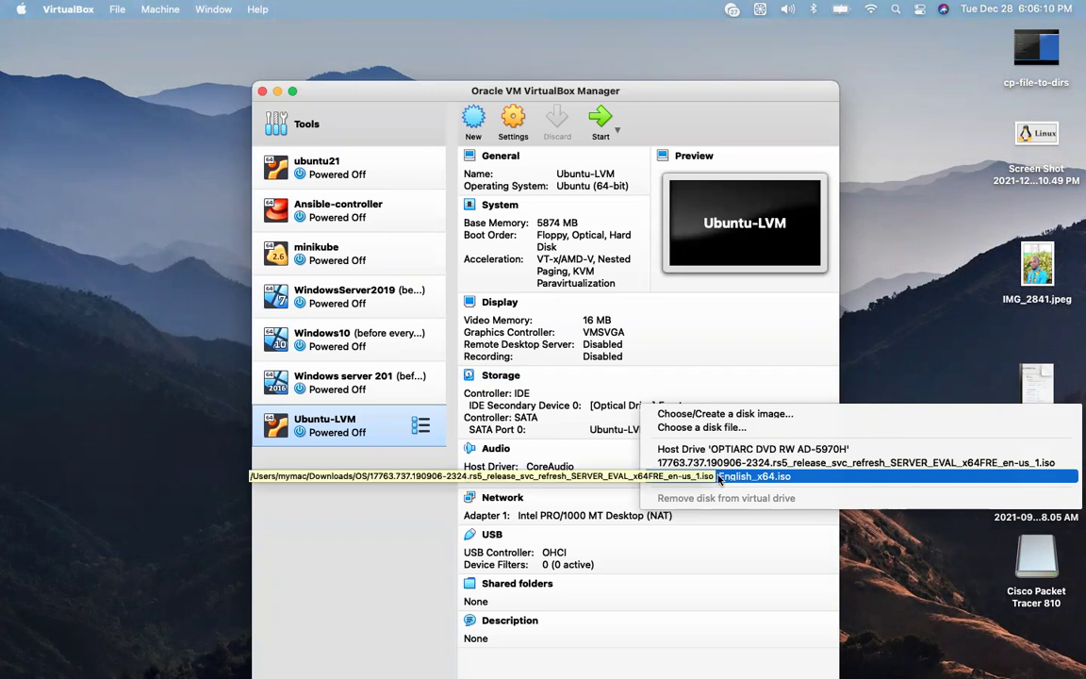
click(725, 414)
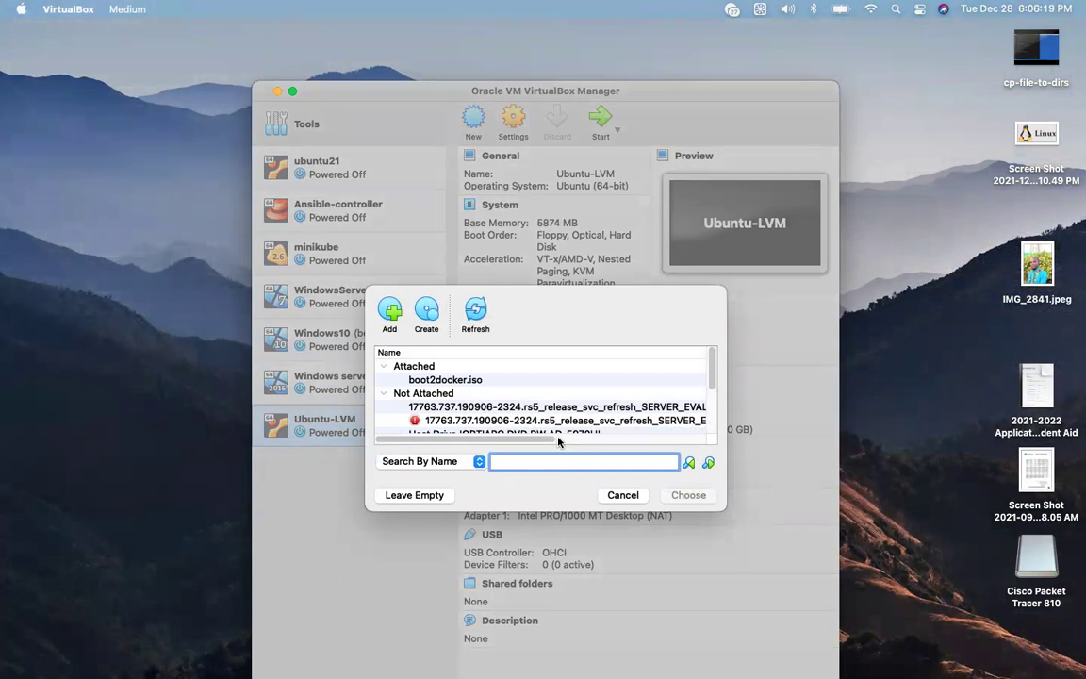
scroll(553, 424, down, 5)
scroll(547, 412, up, 2)
scroll(547, 412, down, 2)
scroll(547, 412, up, 2)
scroll(547, 411, down, 2)
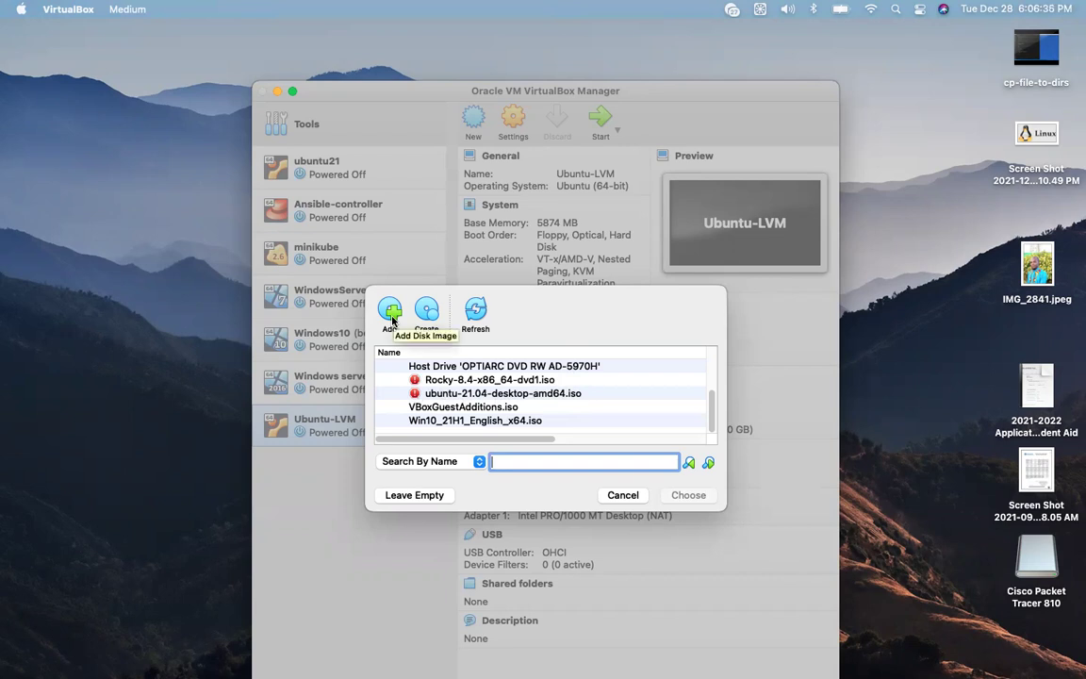
click(392, 320)
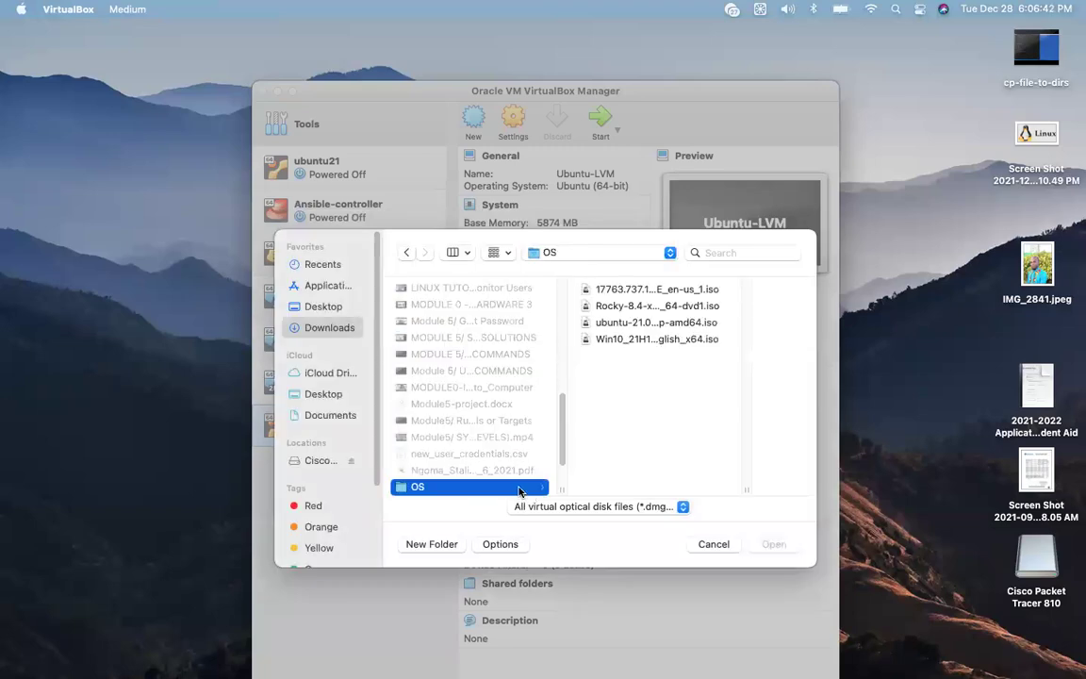
click(637, 324)
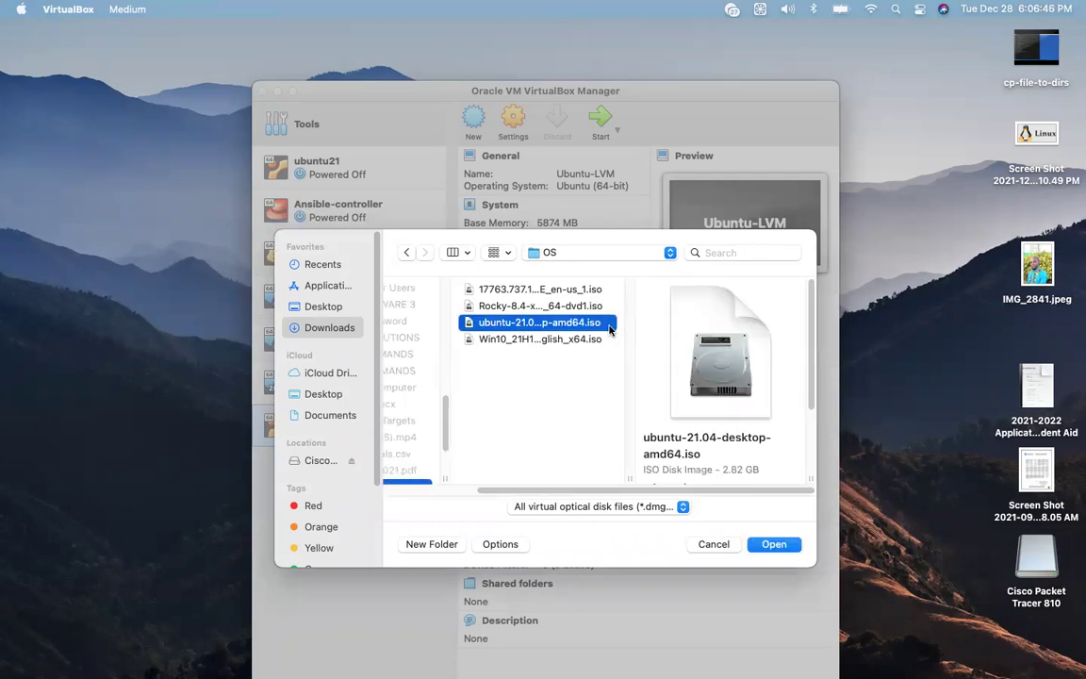
click(777, 545)
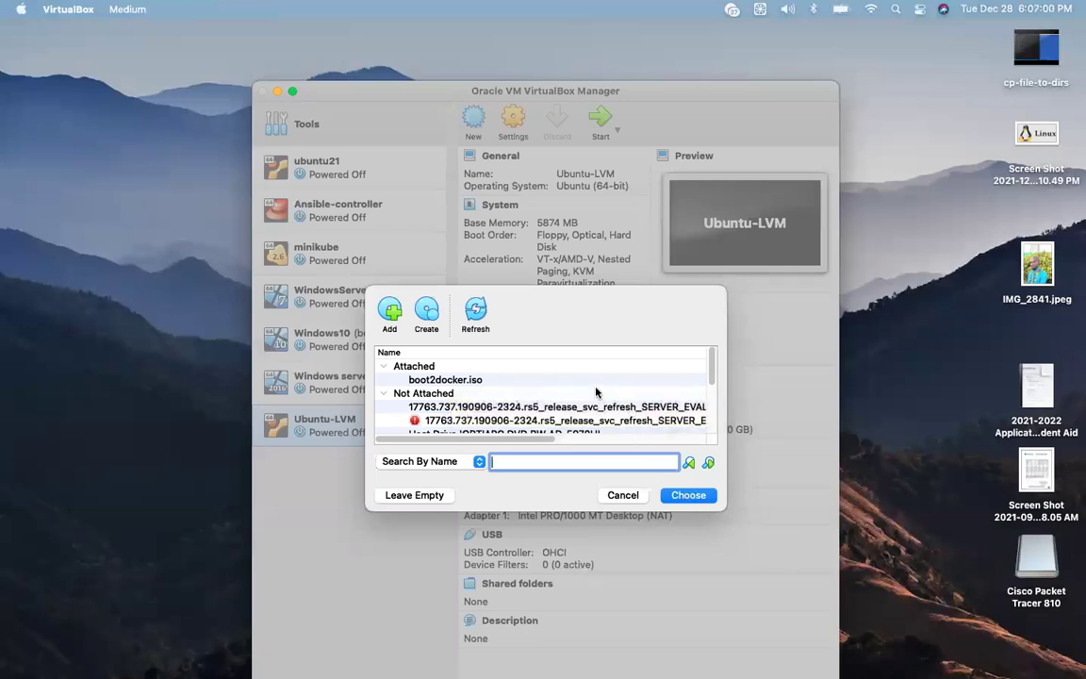
scroll(565, 400, down, 5)
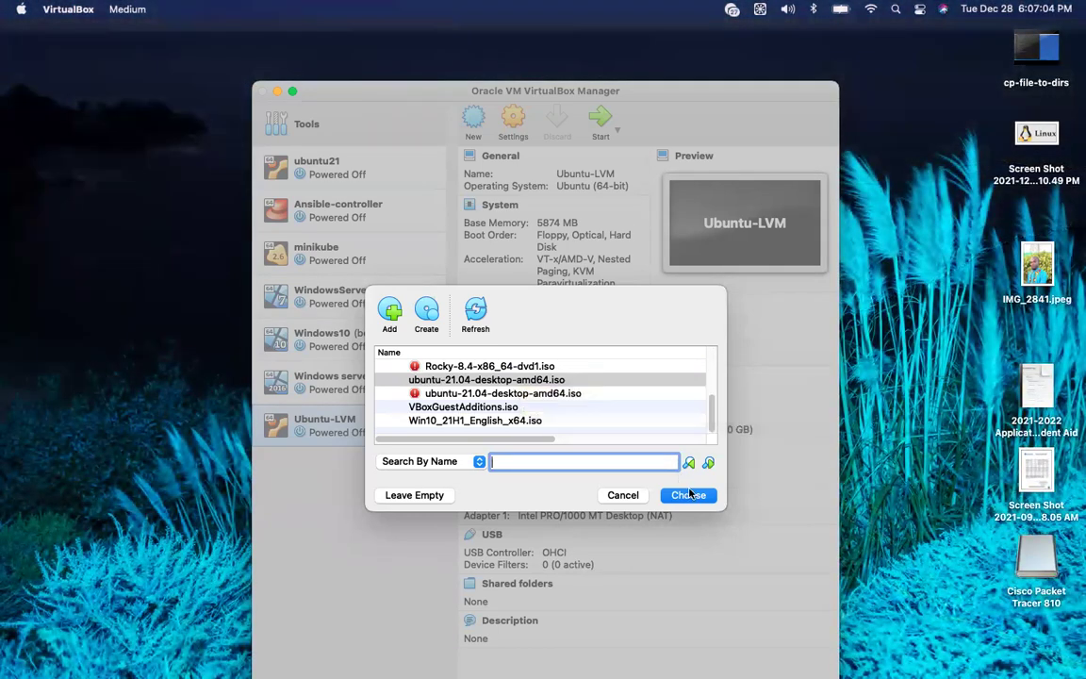
click(689, 496)
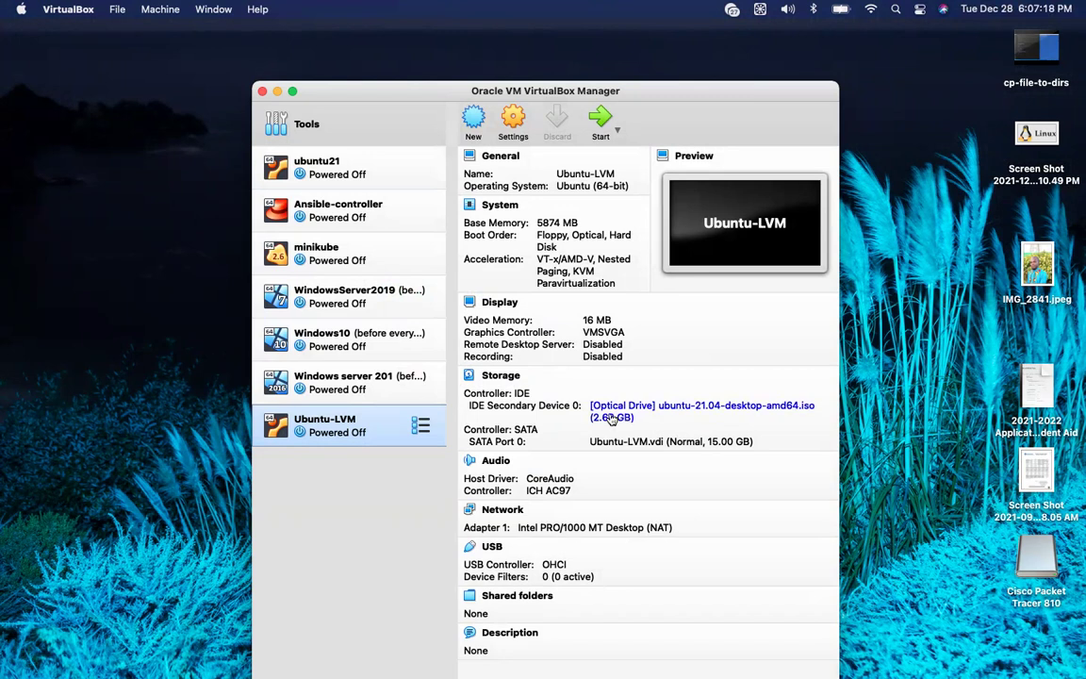
Try to start the Ubuntu-LVM machine, close its window and dismiss the problem report.
click(600, 118)
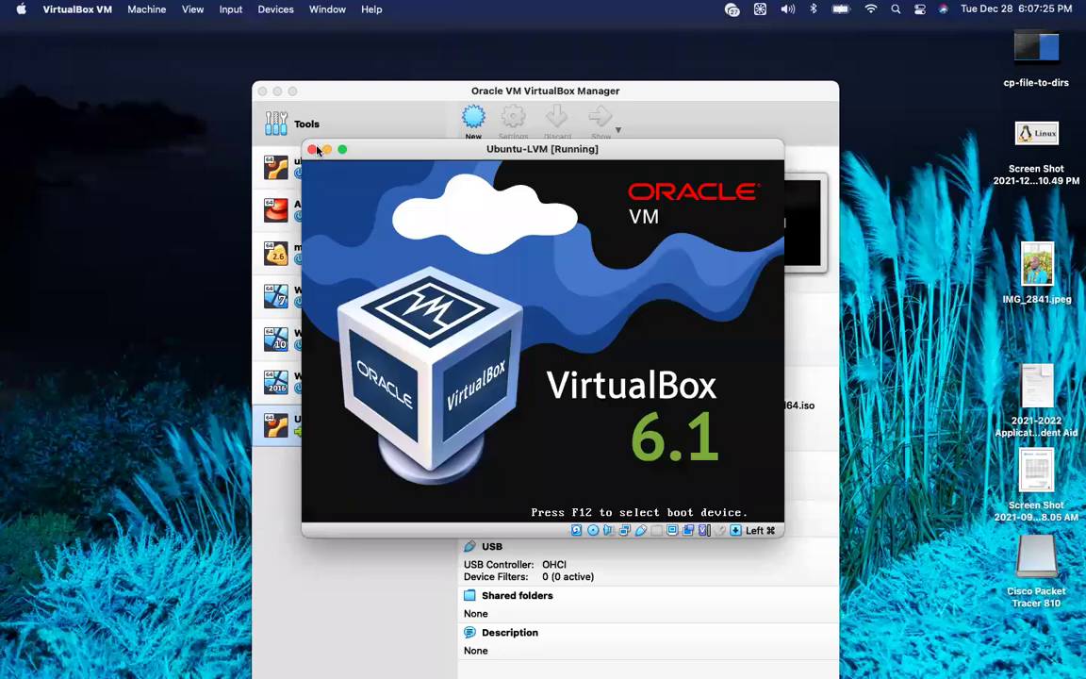
click(311, 151)
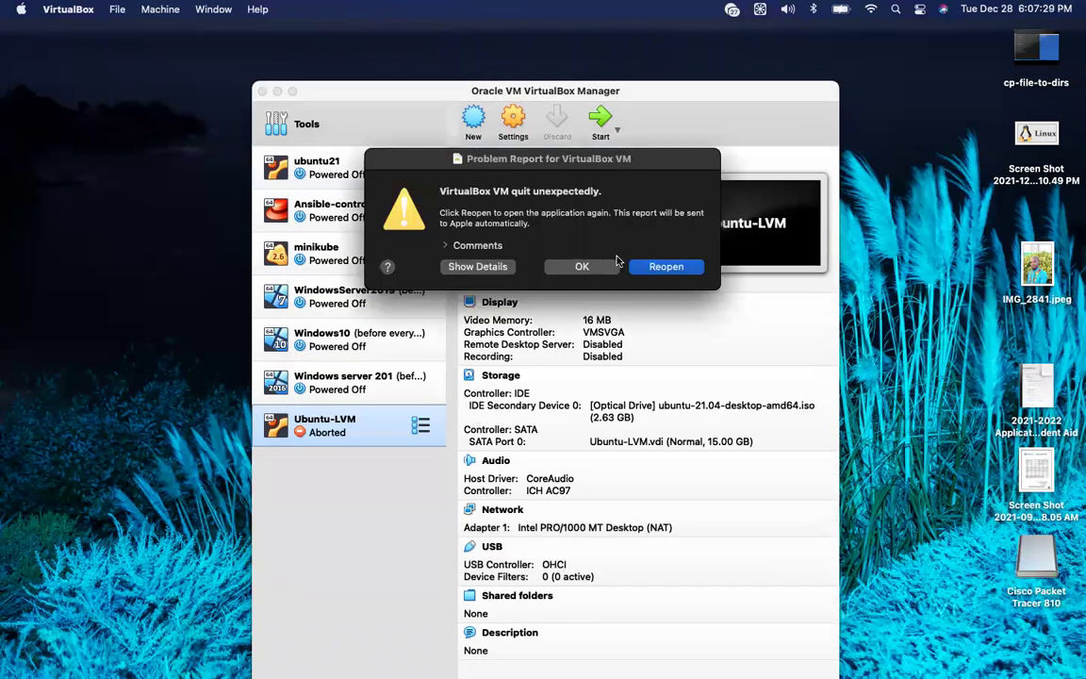
click(577, 271)
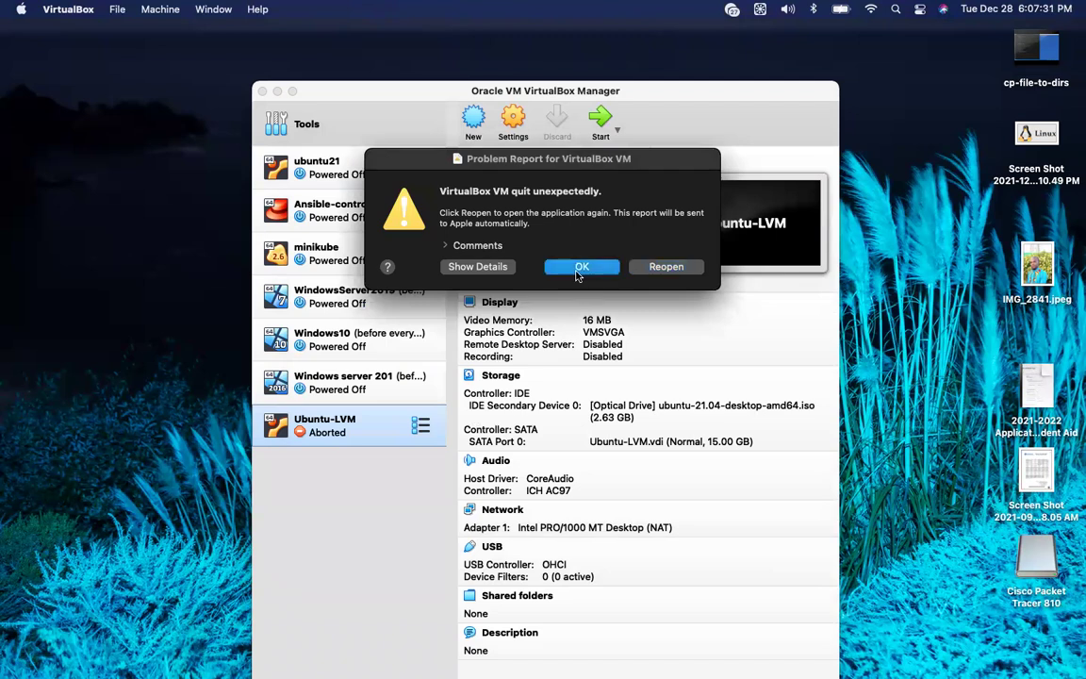
right_click(284, 387)
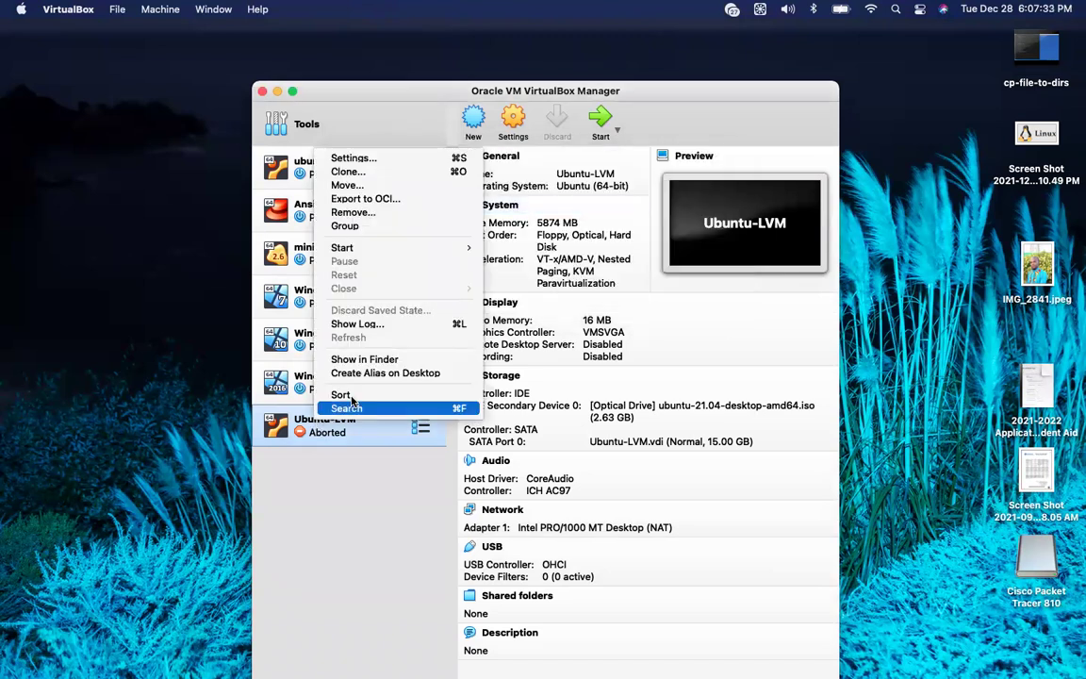
mouse_move(398, 247)
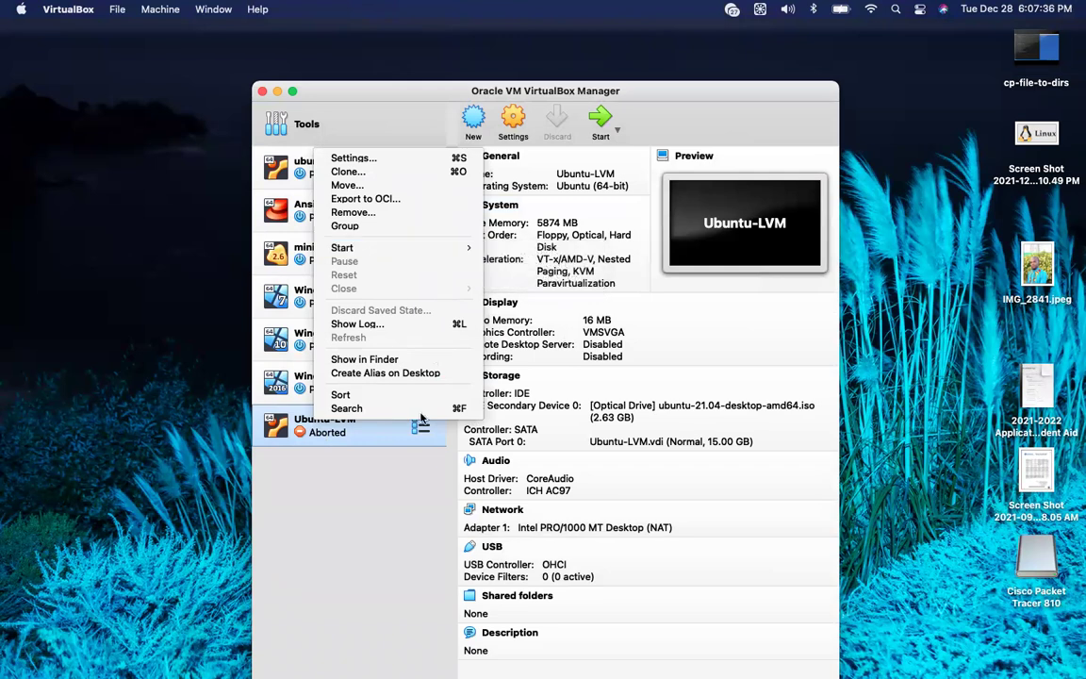
click(364, 482)
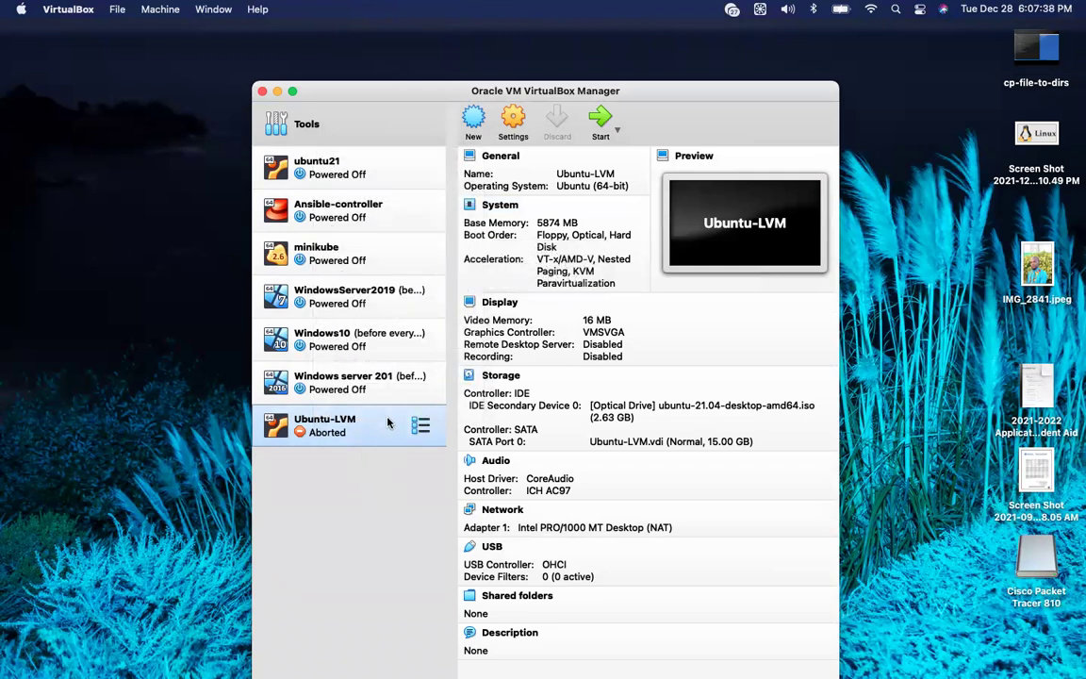
right_click(387, 423)
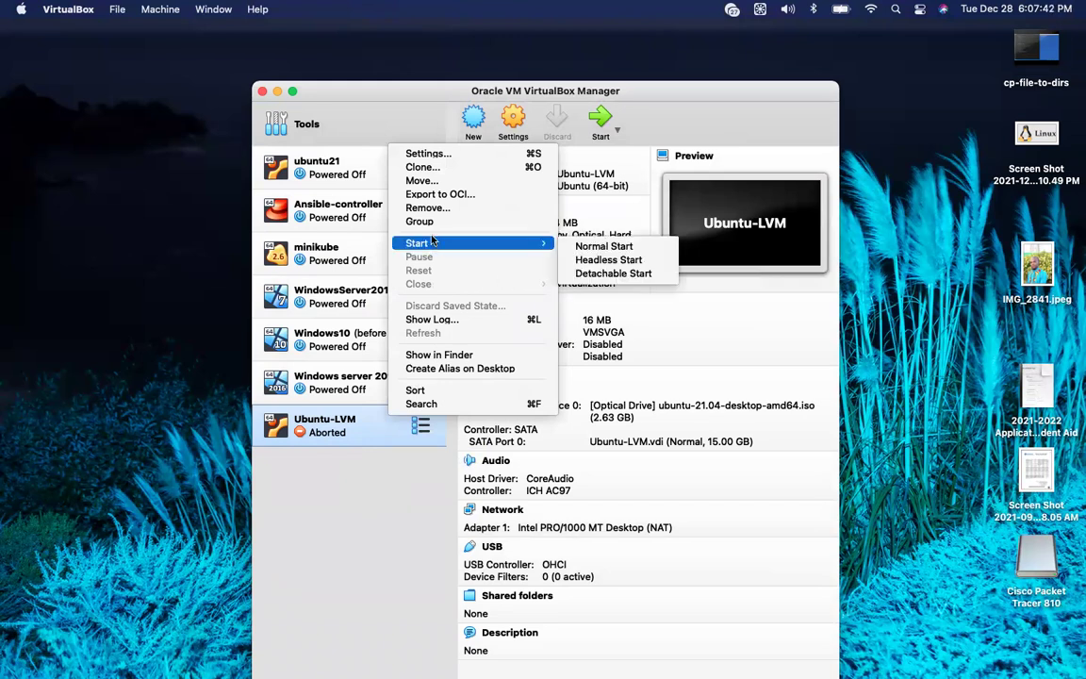
click(641, 309)
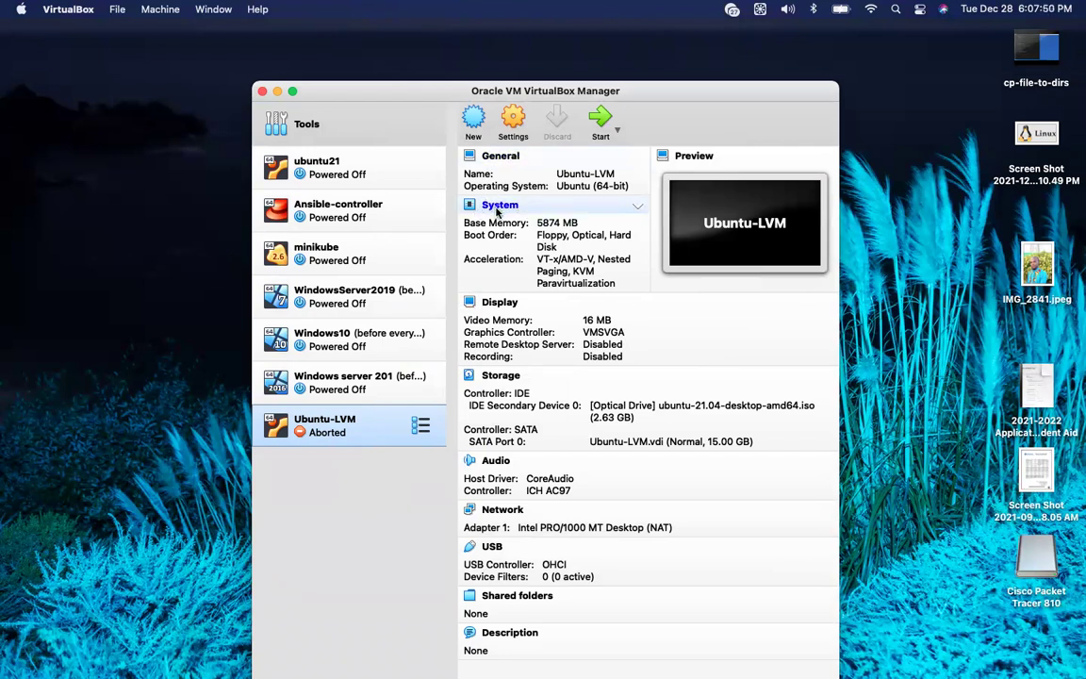
Set the Ubuntu-LVM machine's processor count to 4 CPUs in its system settings and save the change.
click(498, 206)
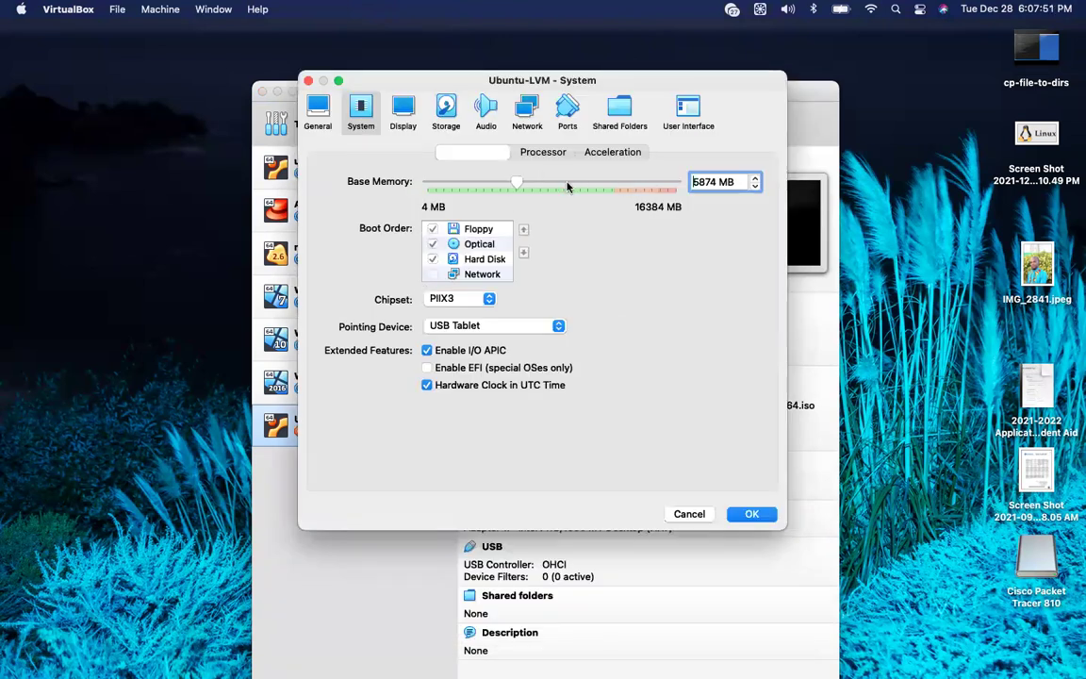
click(501, 151)
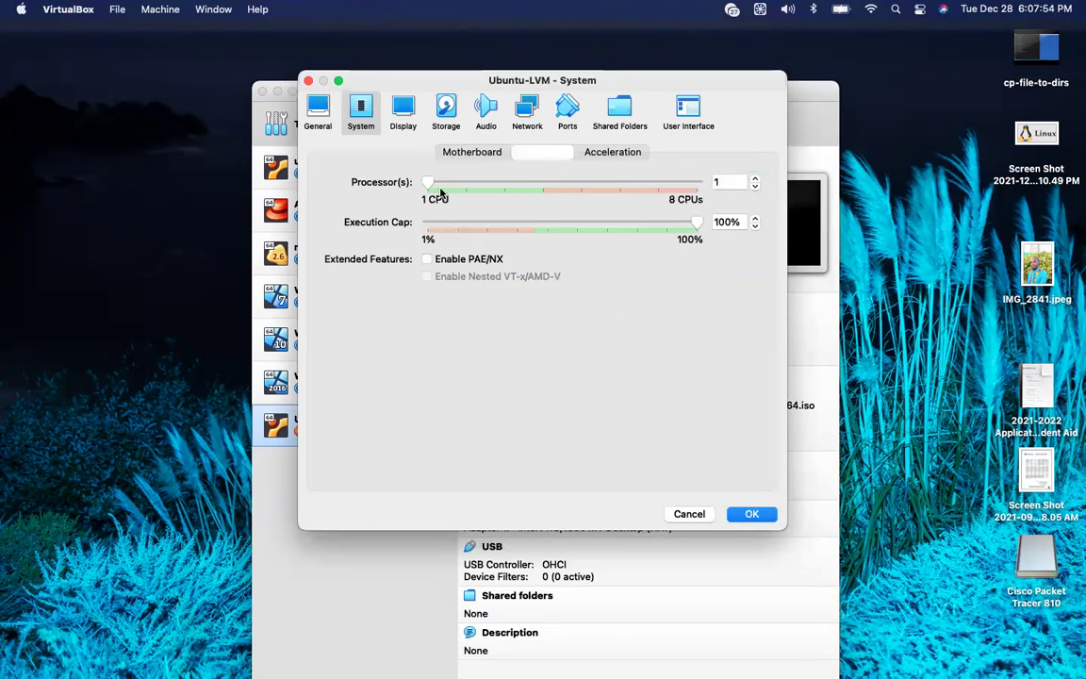
click(507, 185)
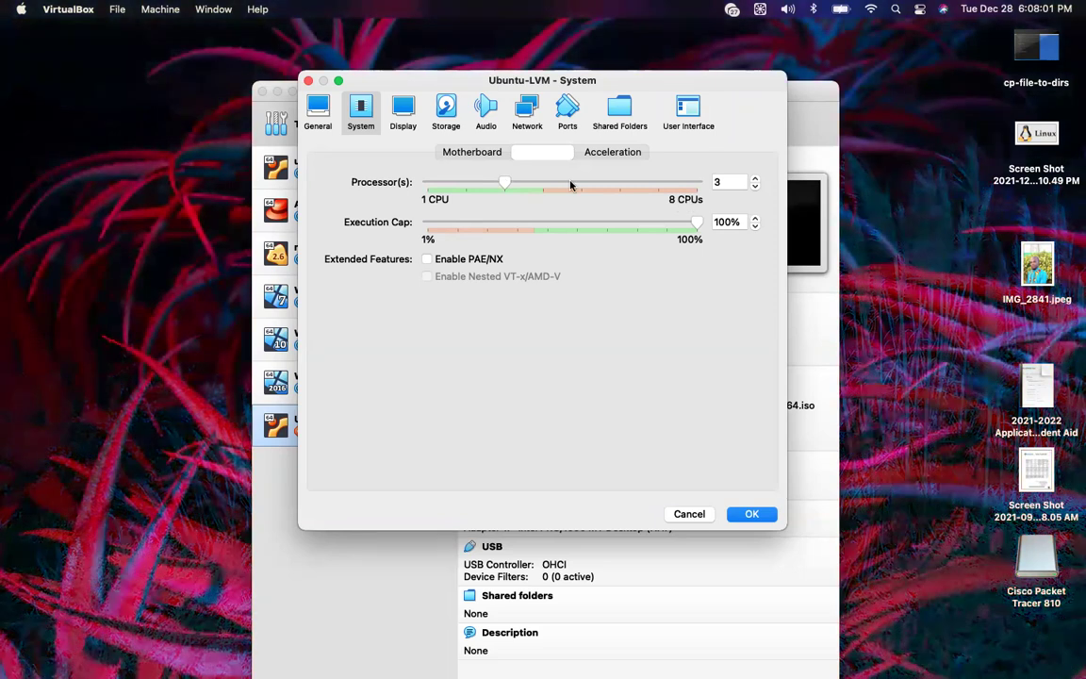
drag(502, 181, 542, 182)
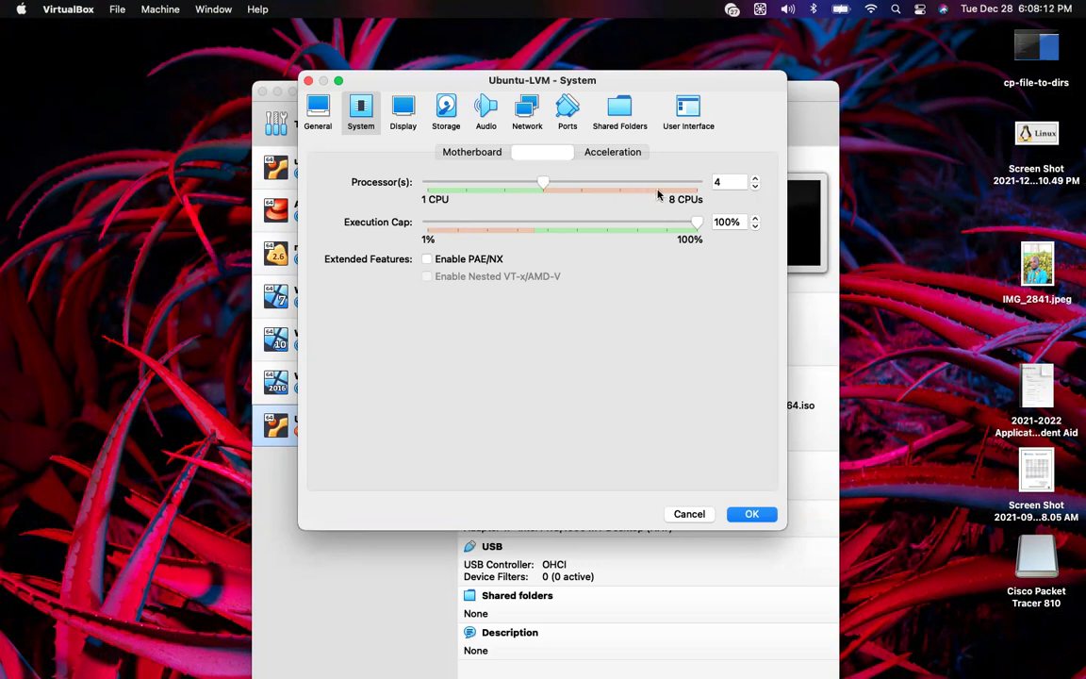
drag(544, 185, 581, 185)
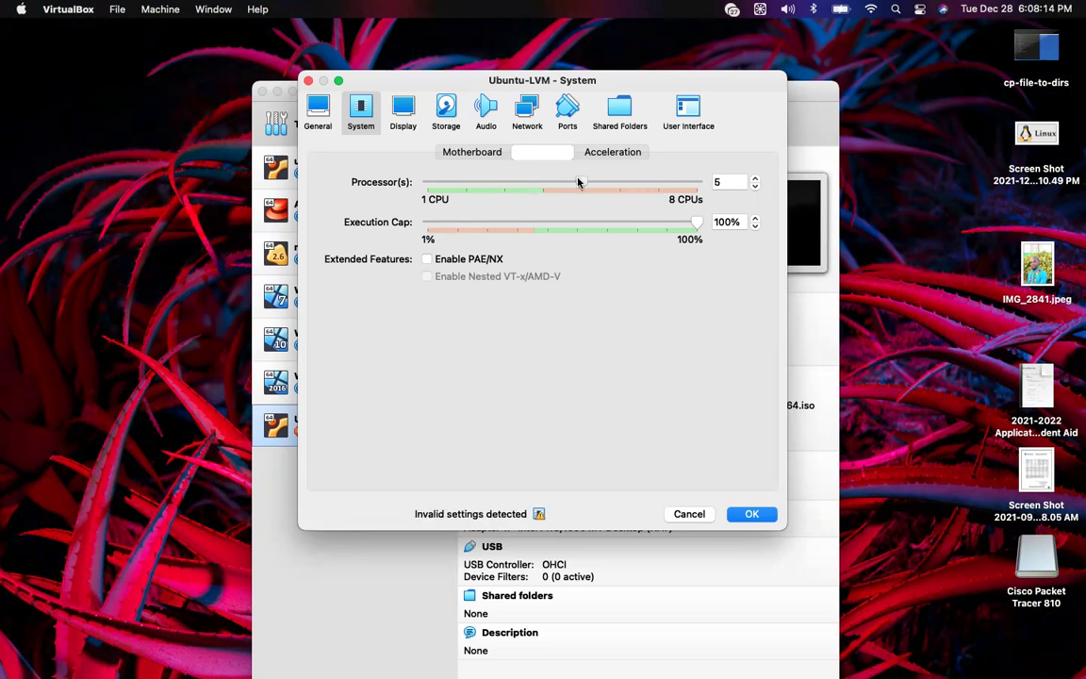
mouse_move(538, 514)
drag(572, 185, 550, 184)
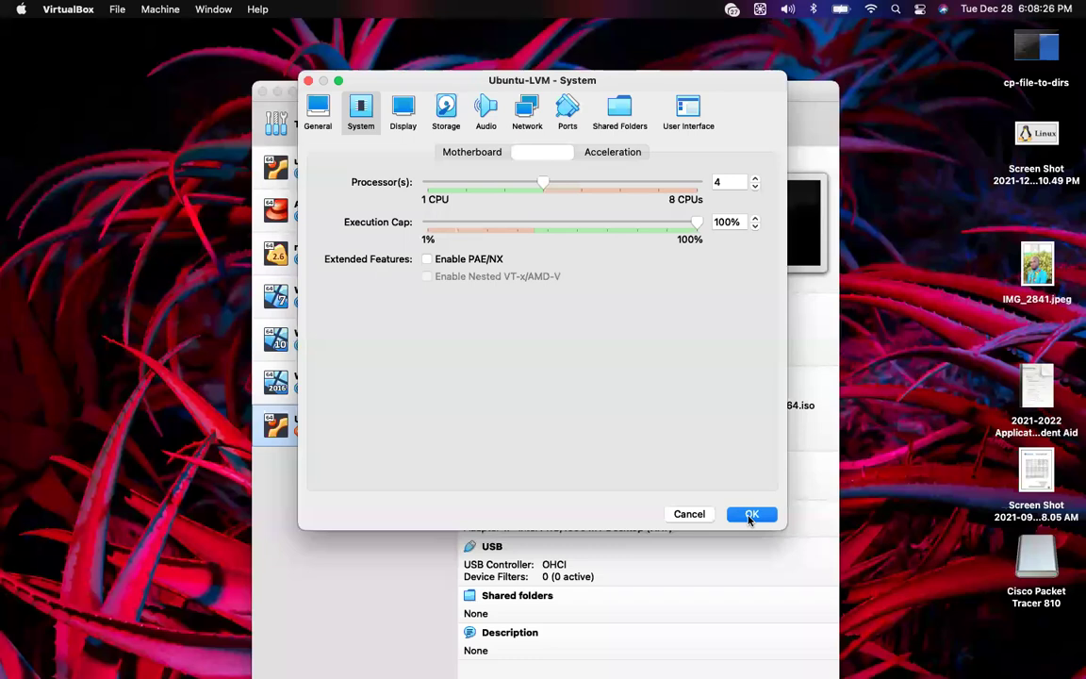
click(749, 514)
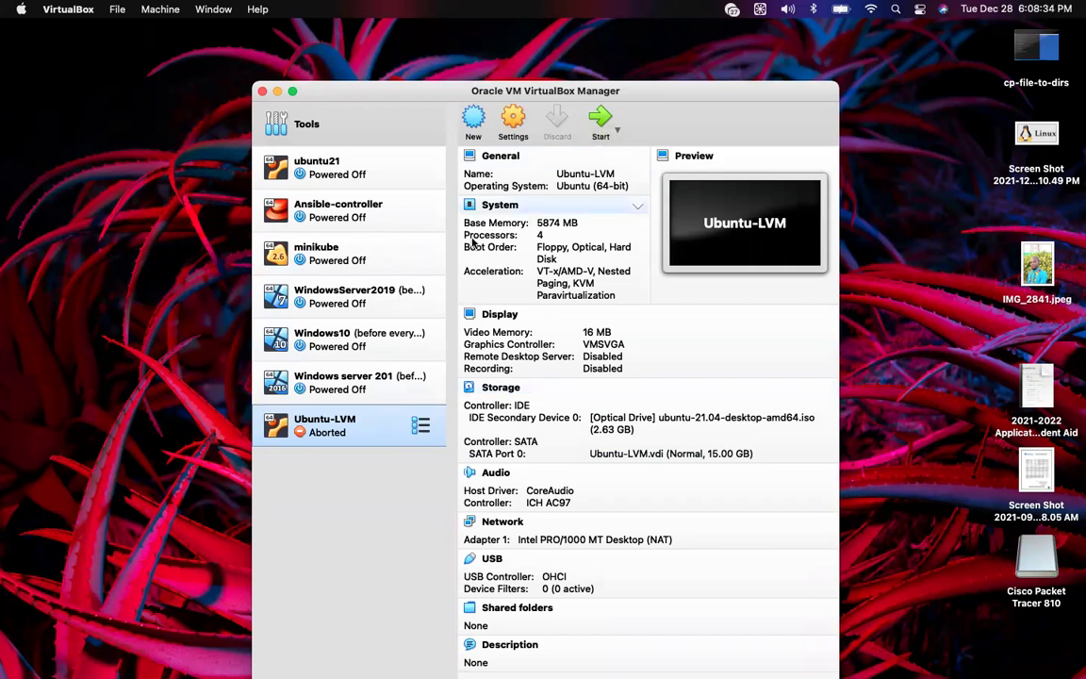
Try to boot the Ubuntu-LVM machine again, also with Normal Start, and dismiss the resulting error dialogs.
click(600, 125)
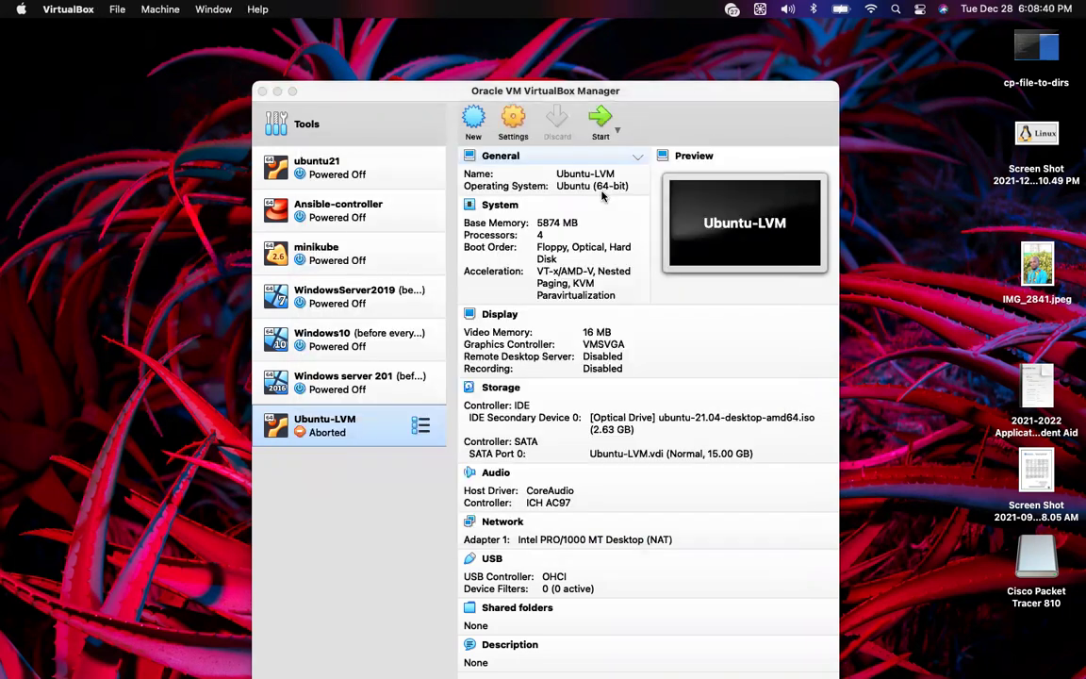
click(659, 269)
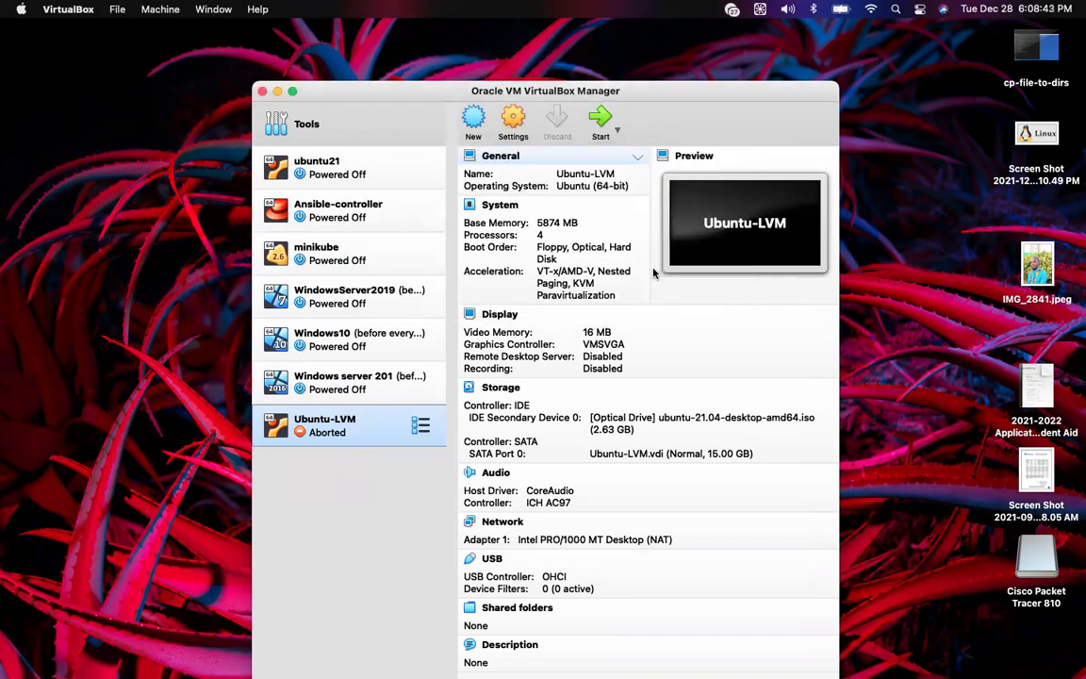
click(637, 270)
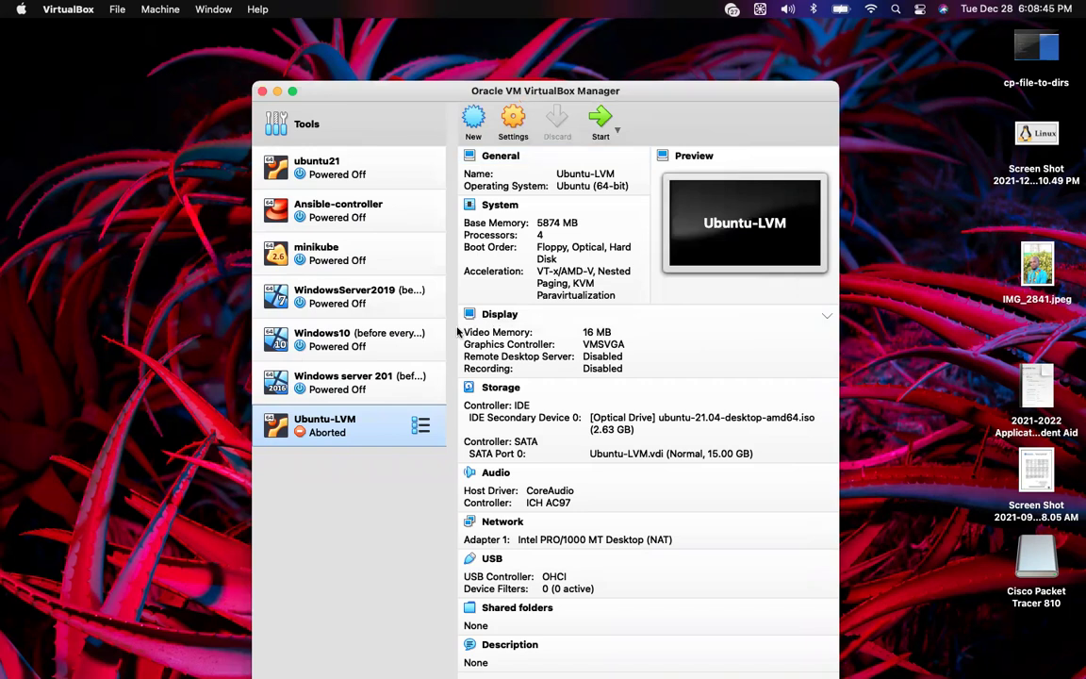
right_click(388, 425)
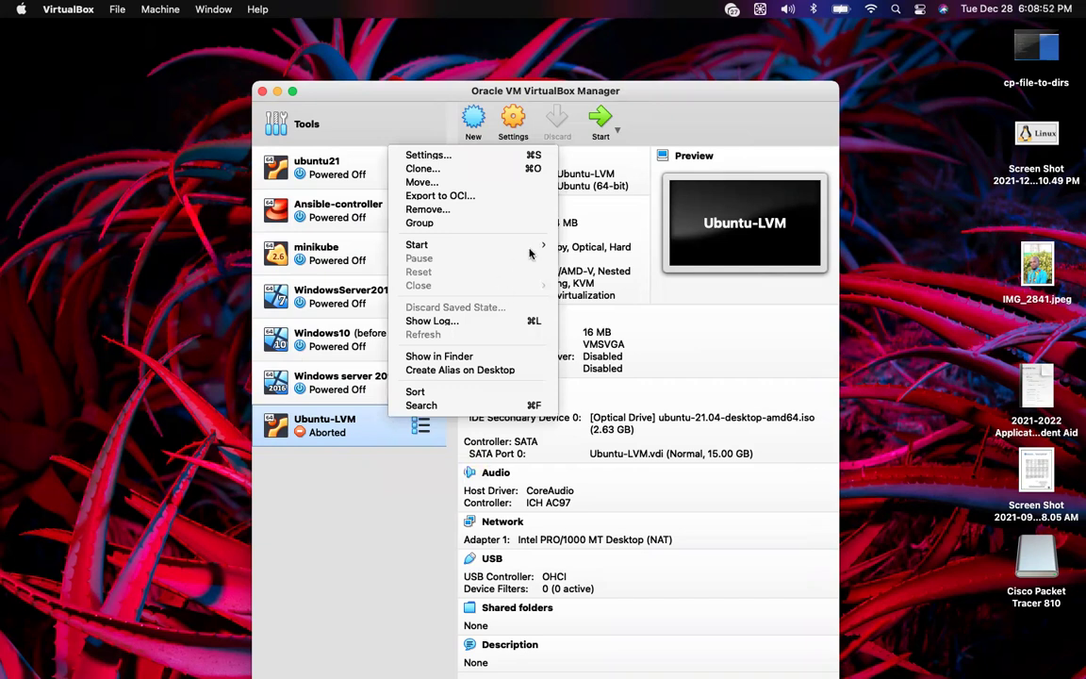
mouse_move(448, 247)
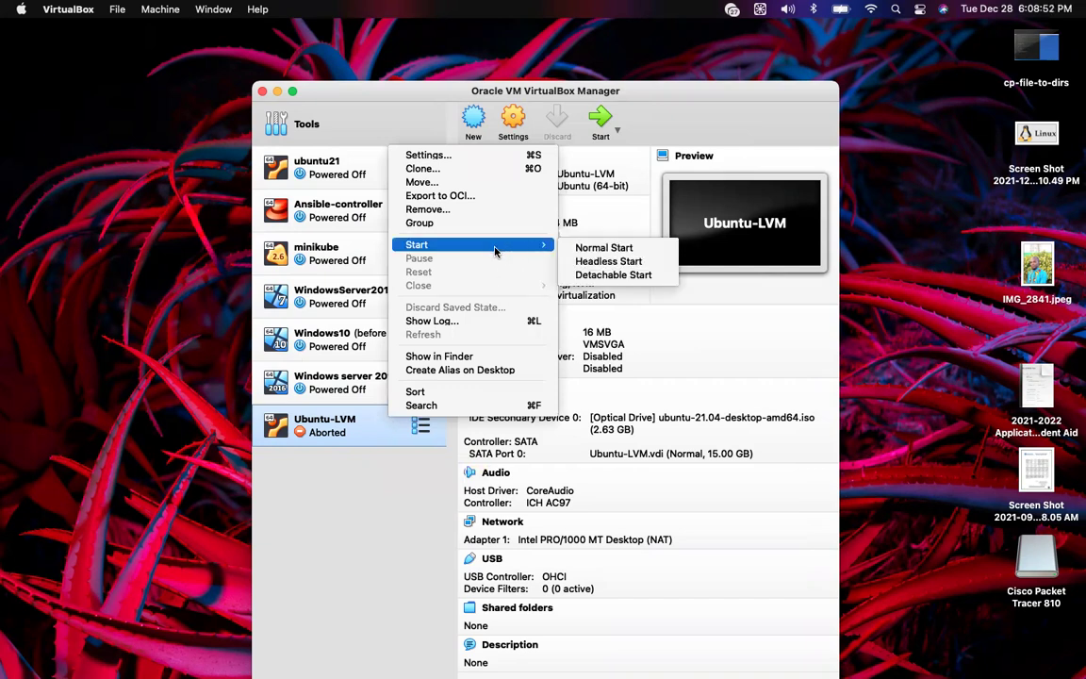
click(613, 249)
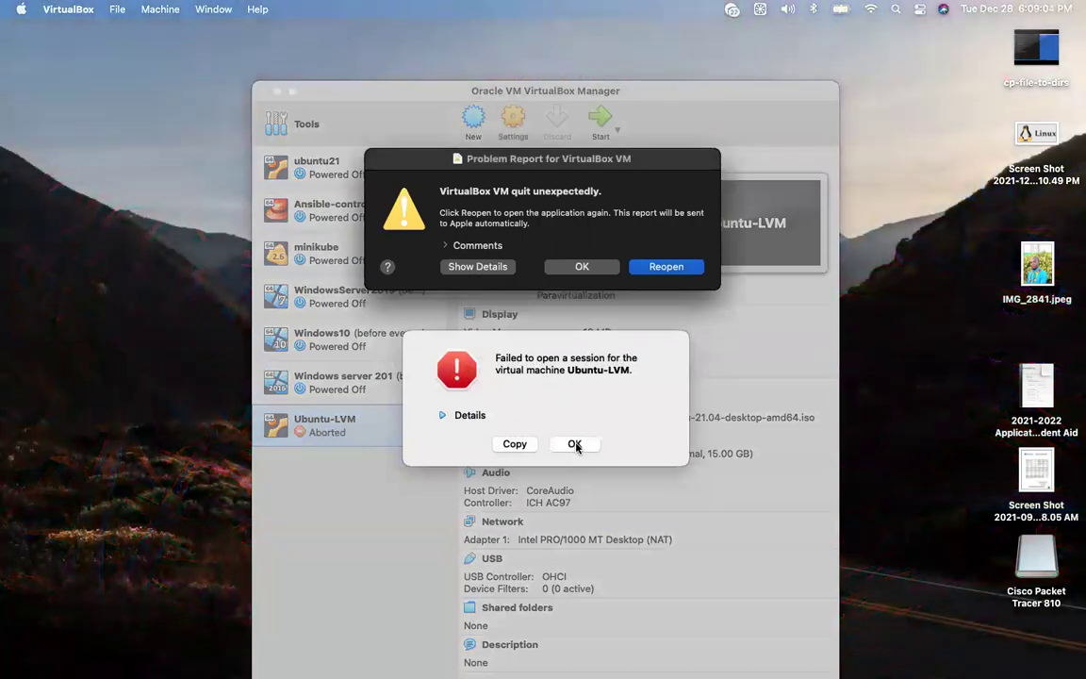
click(575, 445)
click(575, 445)
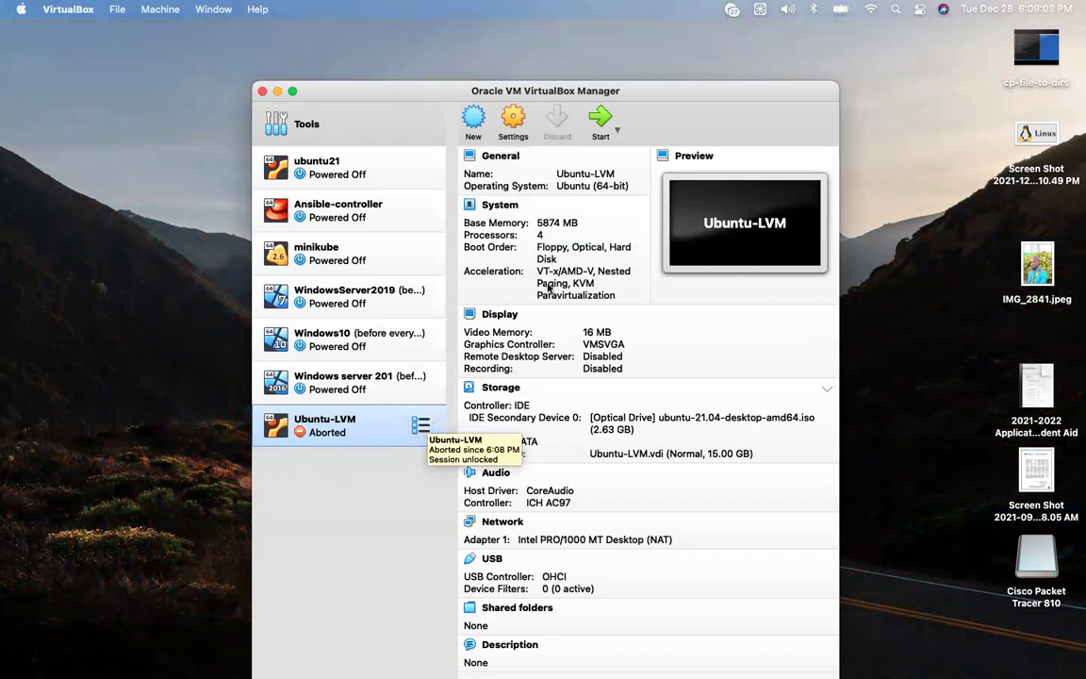
Launch the Ubuntu-LVM machine with Detachable Start and request its display window.
click(615, 131)
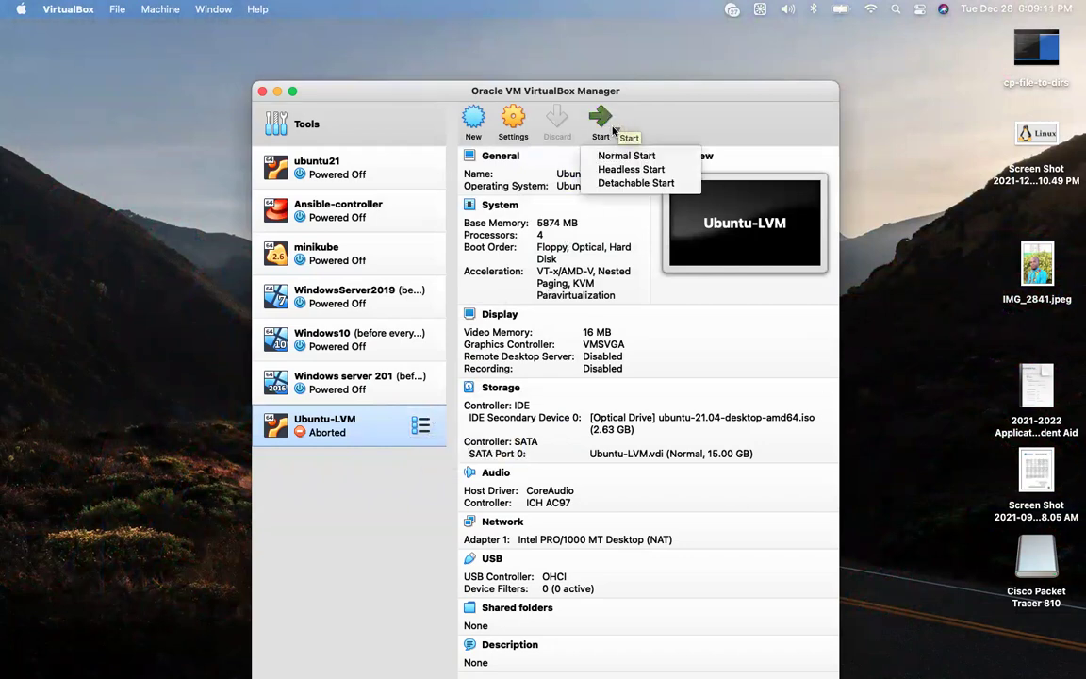
click(651, 184)
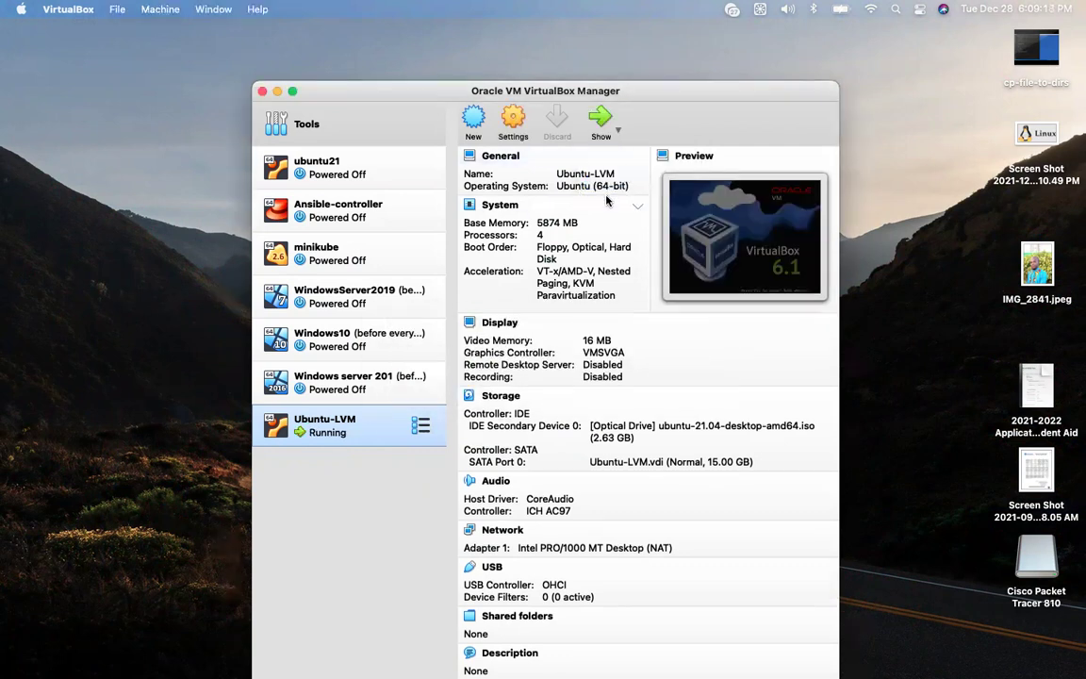
click(601, 119)
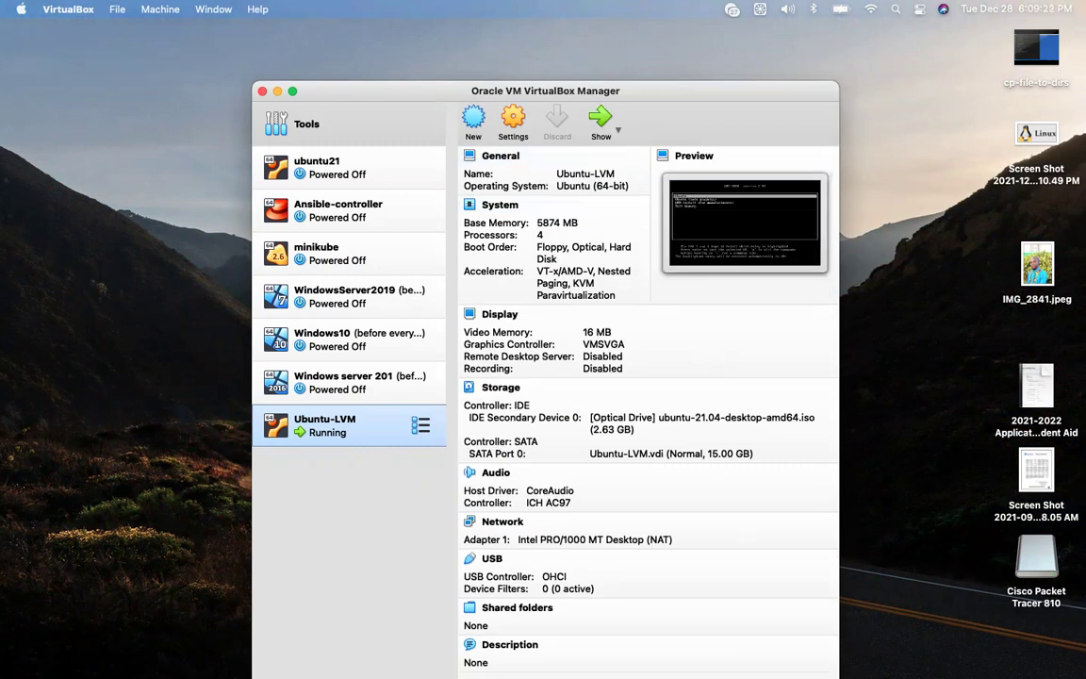
Restore and close the minimized Terminal window, then bring VirtualBox Manager back to the front.
mouse_move(582, 663)
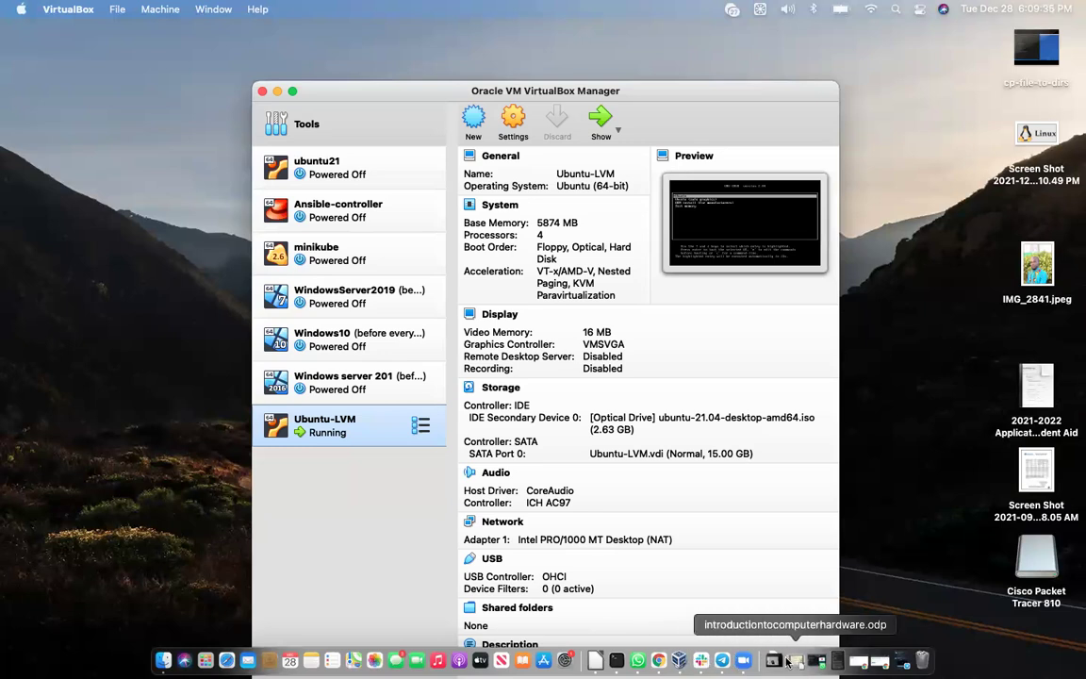
click(836, 660)
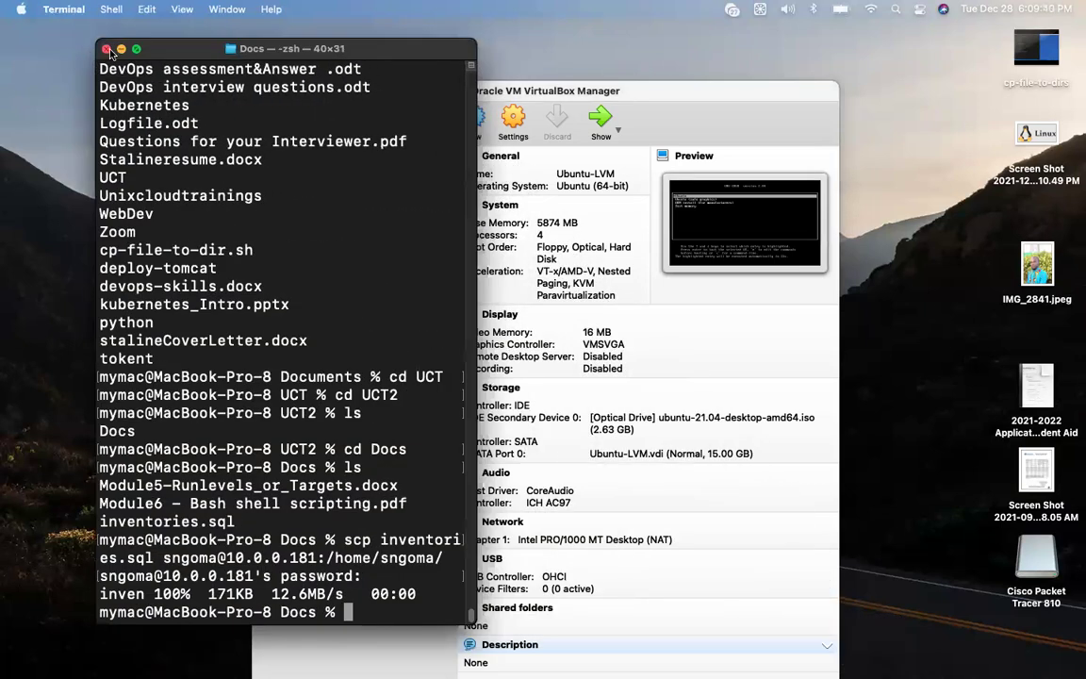
click(107, 49)
mouse_move(669, 661)
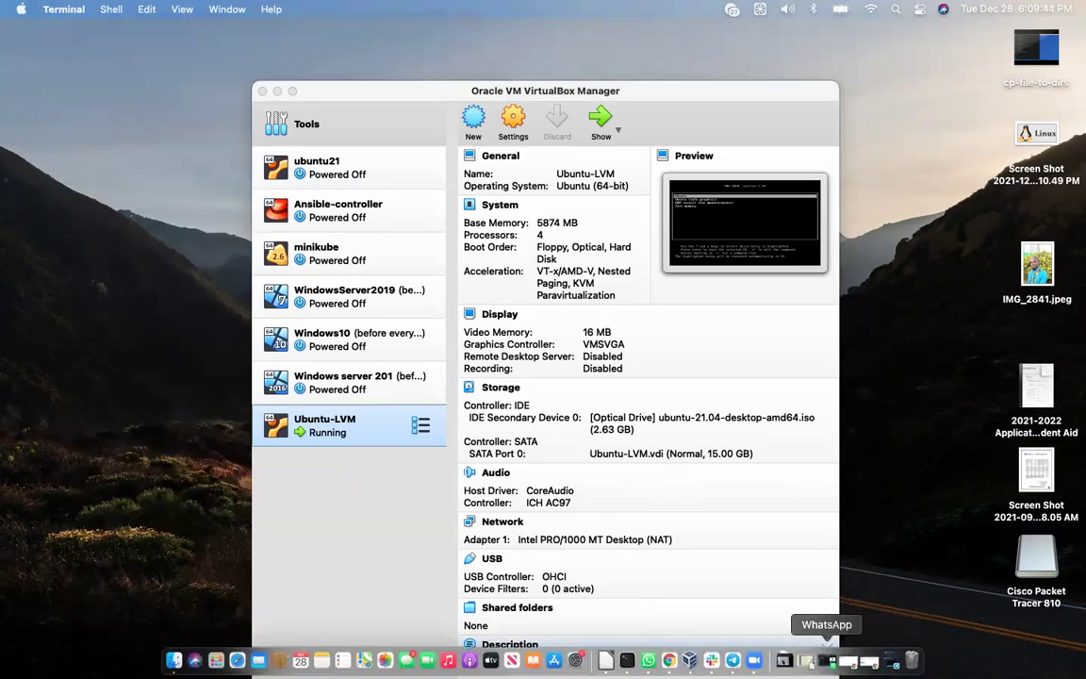
click(691, 660)
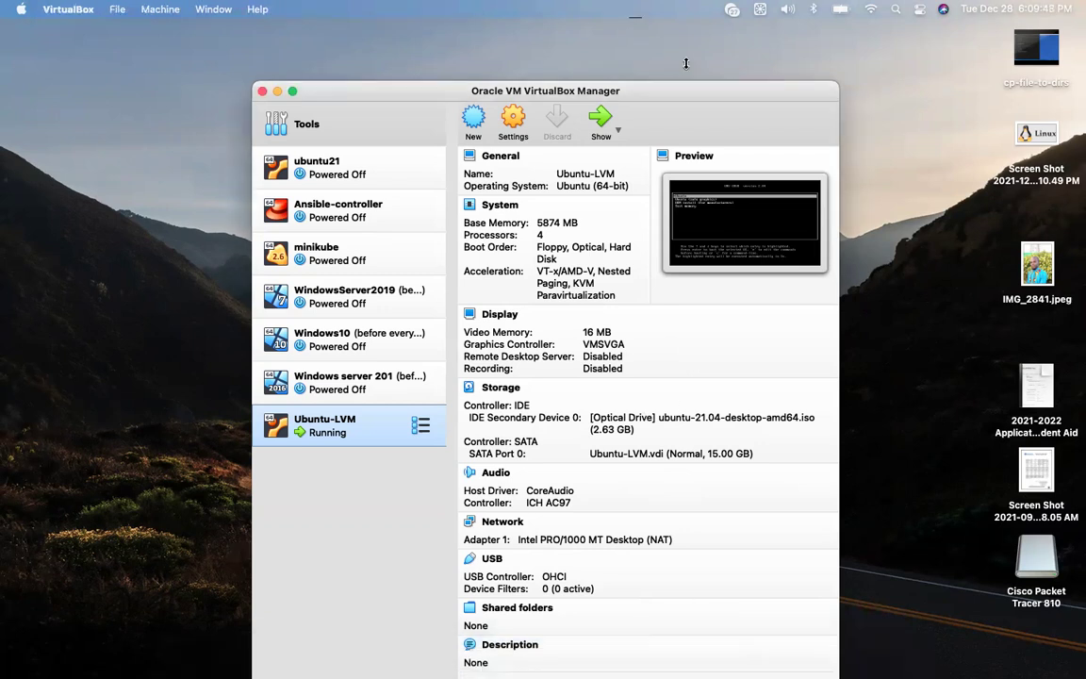
Move the manager window aside, try to reopen the crashed VirtualBox VM and dismiss the problem report.
drag(731, 97, 731, 332)
drag(588, 148, 467, 104)
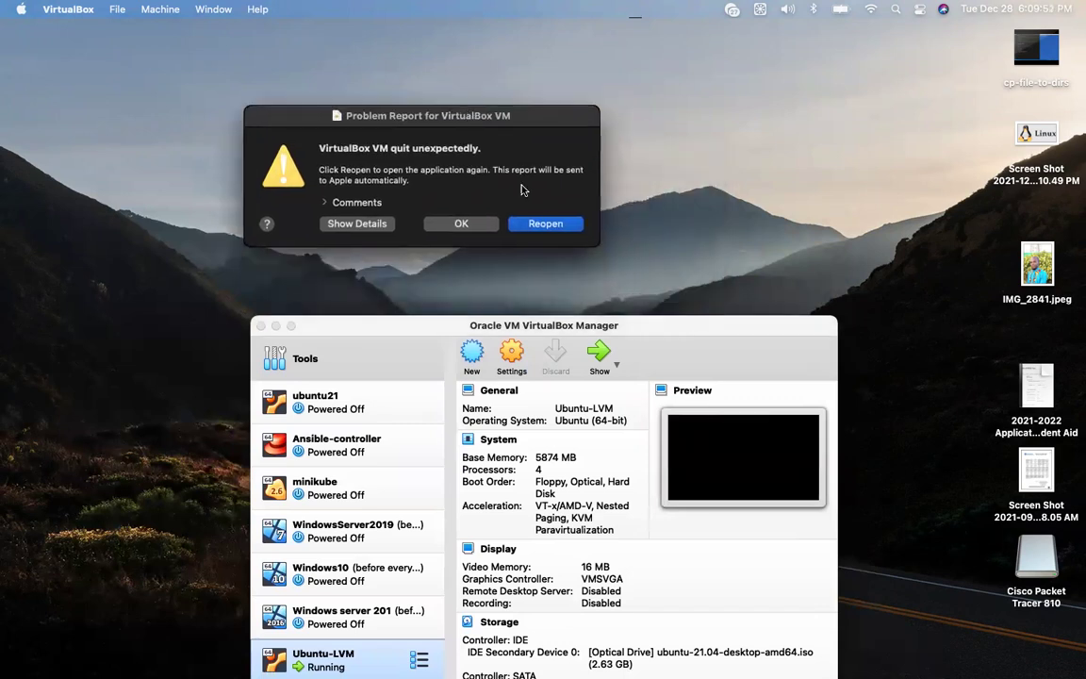
click(546, 225)
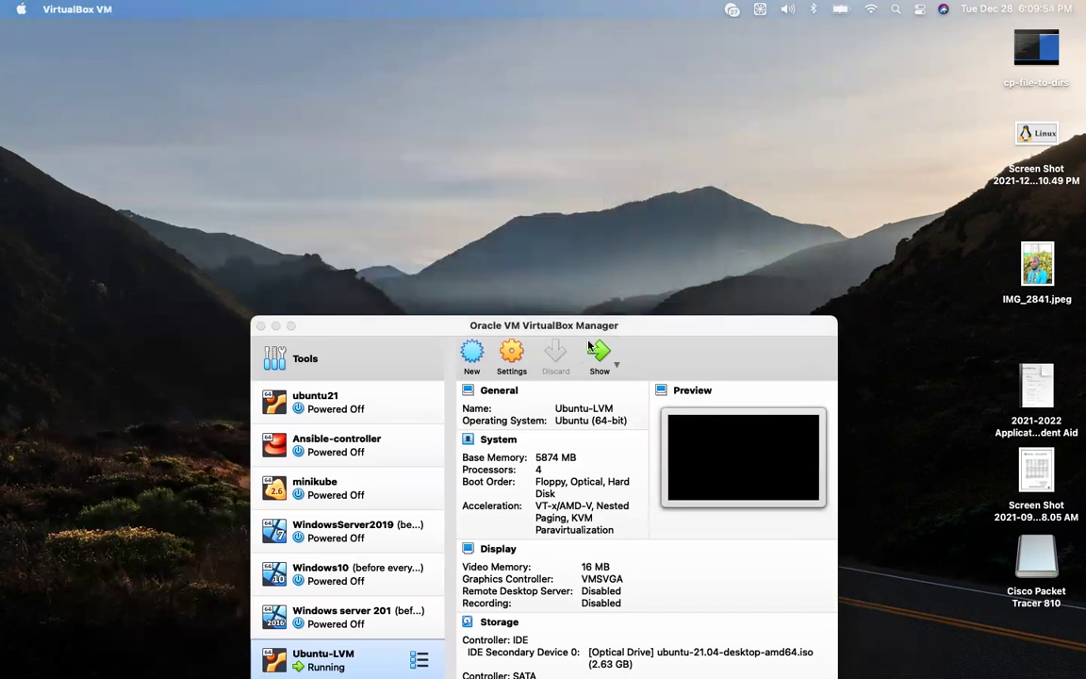
drag(564, 320, 613, 234)
drag(690, 205, 527, 84)
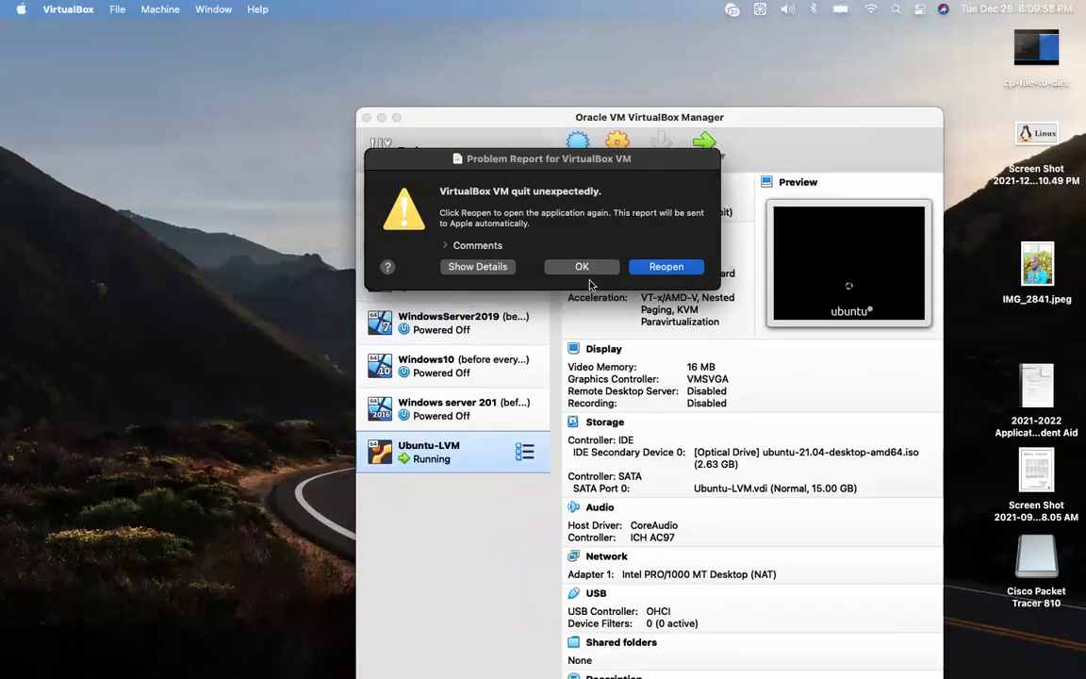
click(586, 265)
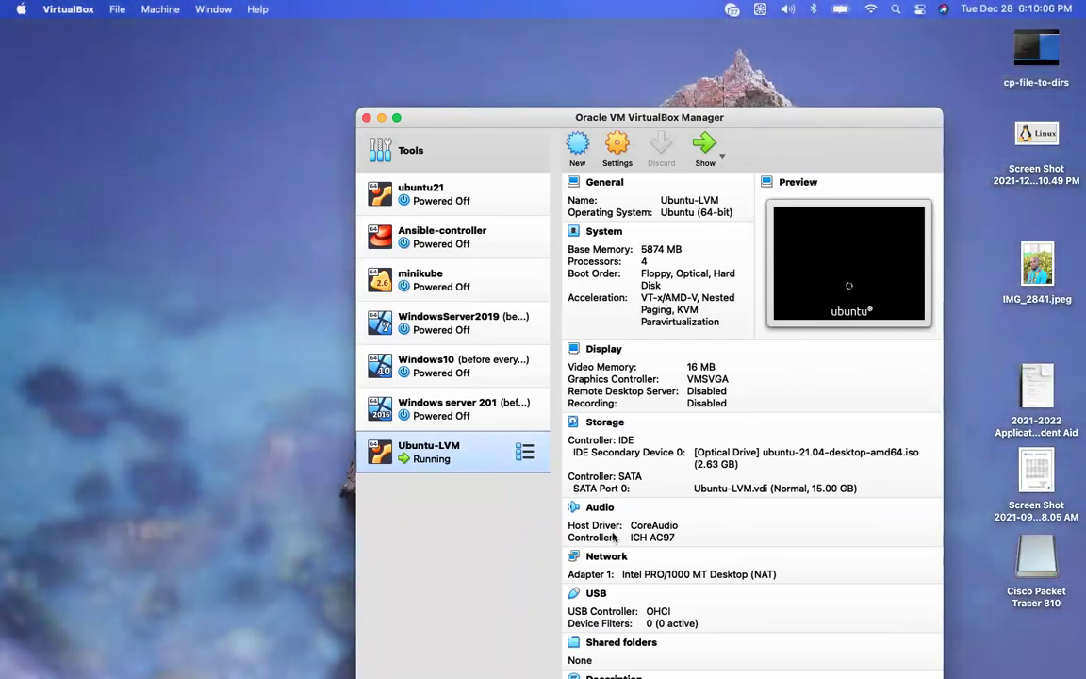
mouse_move(716, 660)
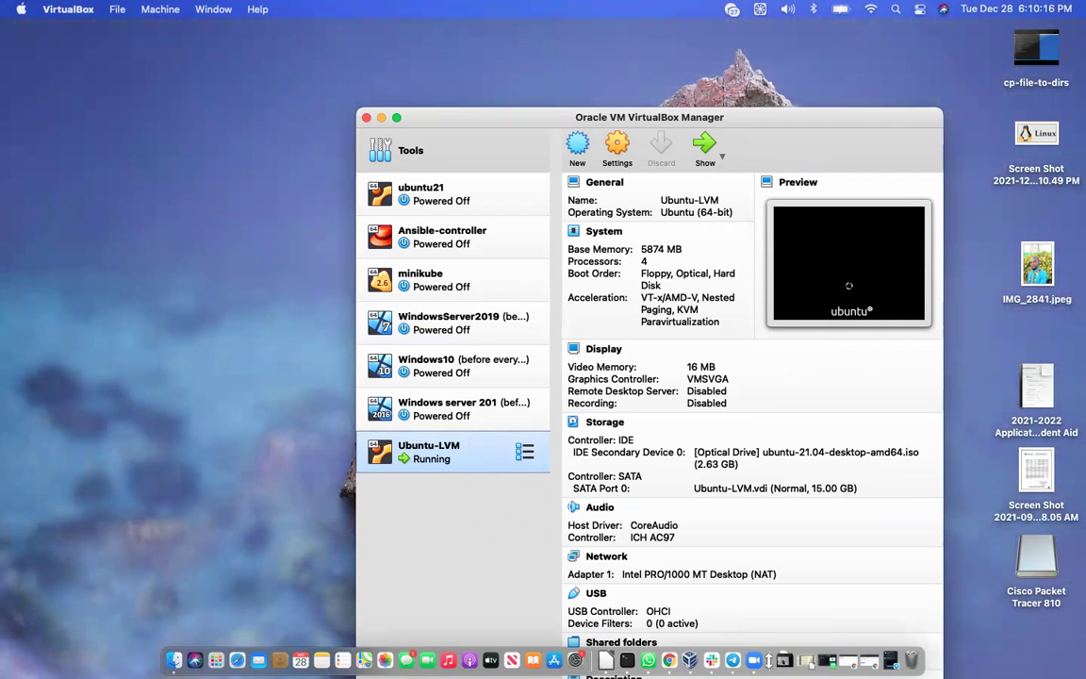
drag(769, 660, 779, 666)
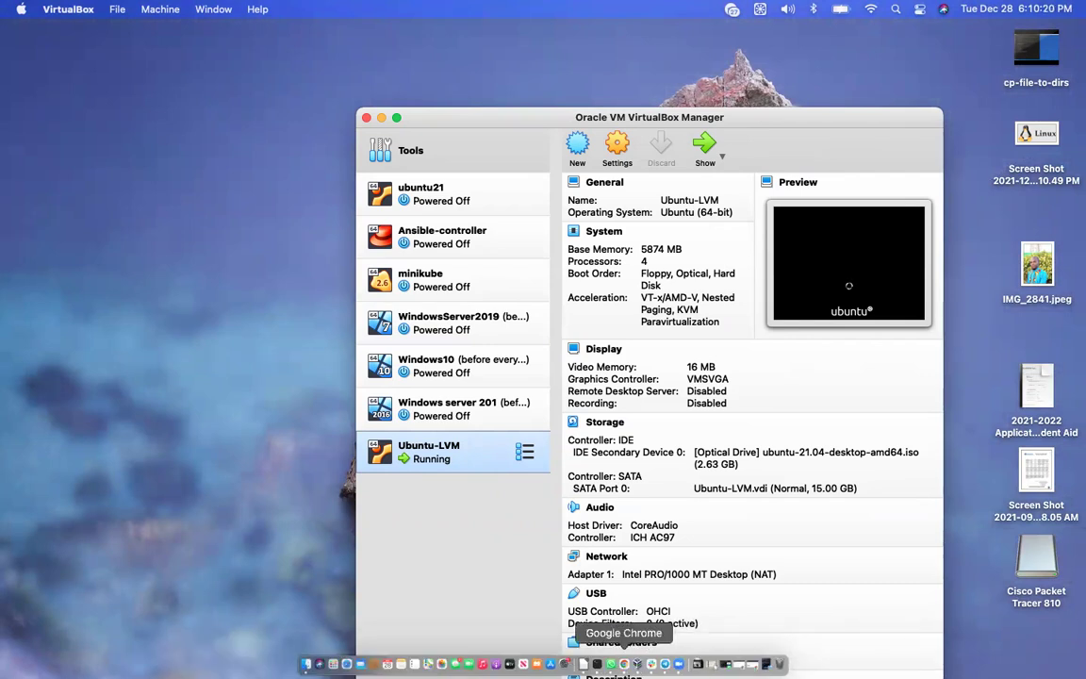
key(ctrl+Right)
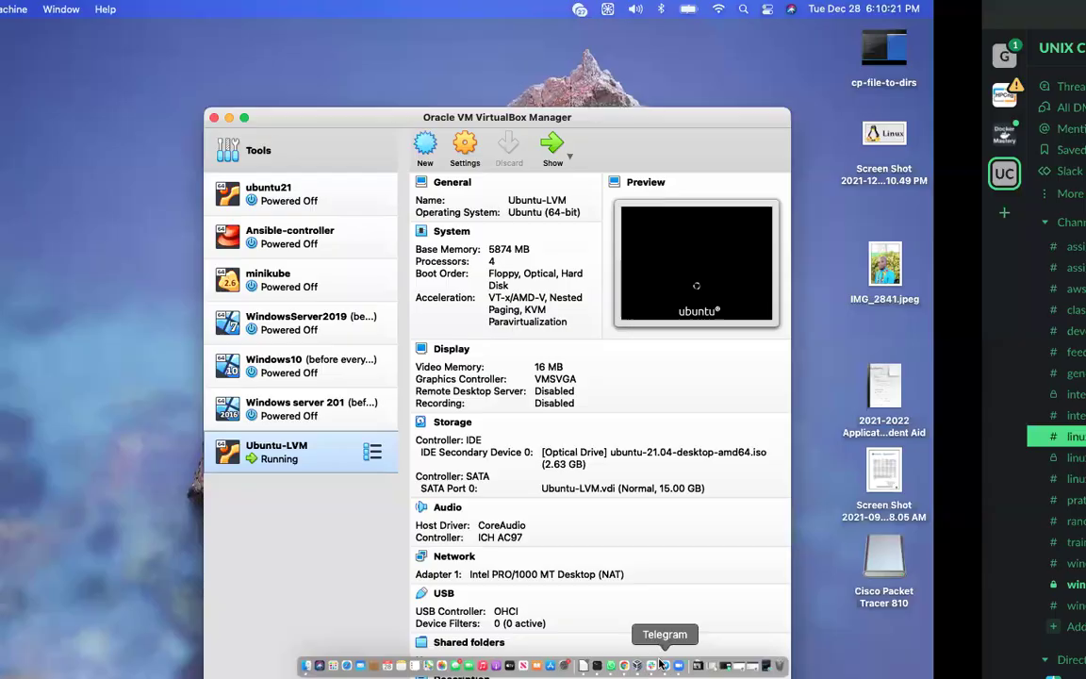
key(ctrl+Left)
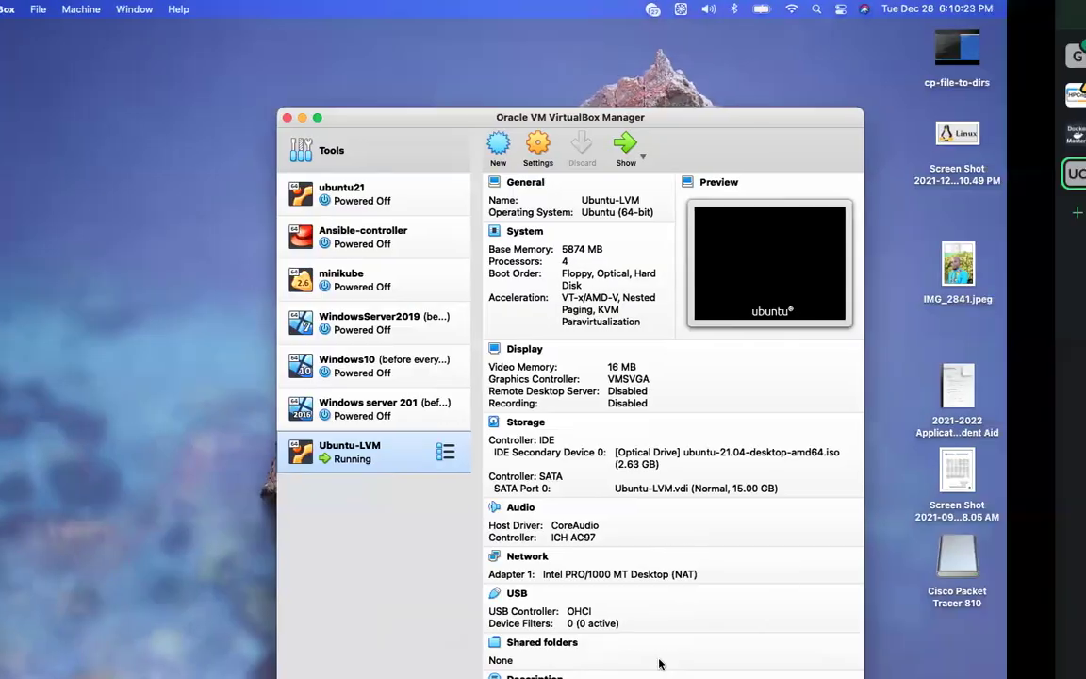
key(ctrl+Right)
key(ctrl+Left)
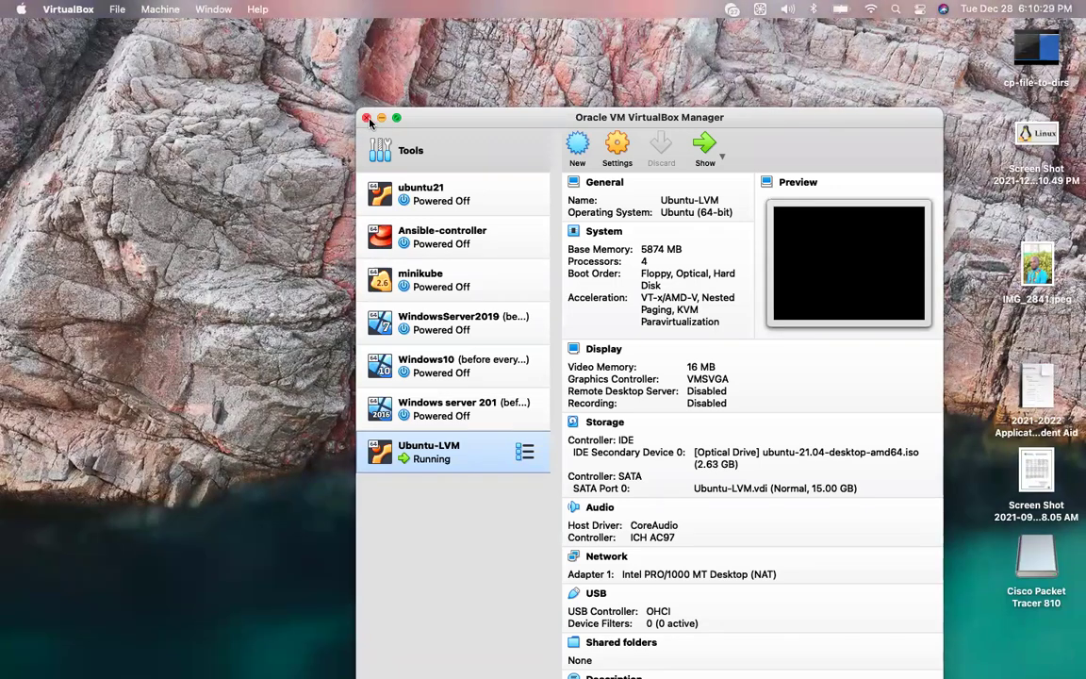
Try to show the running Ubuntu-LVM machine's display window and dismiss the problem report.
drag(466, 116, 381, 100)
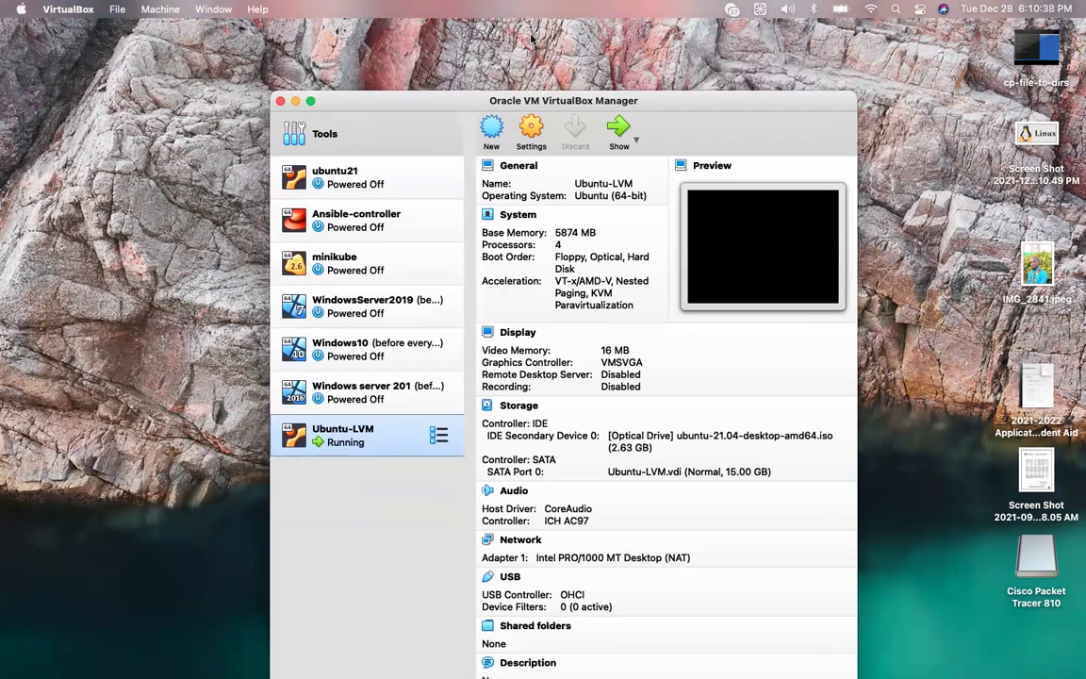
drag(454, 104, 455, 104)
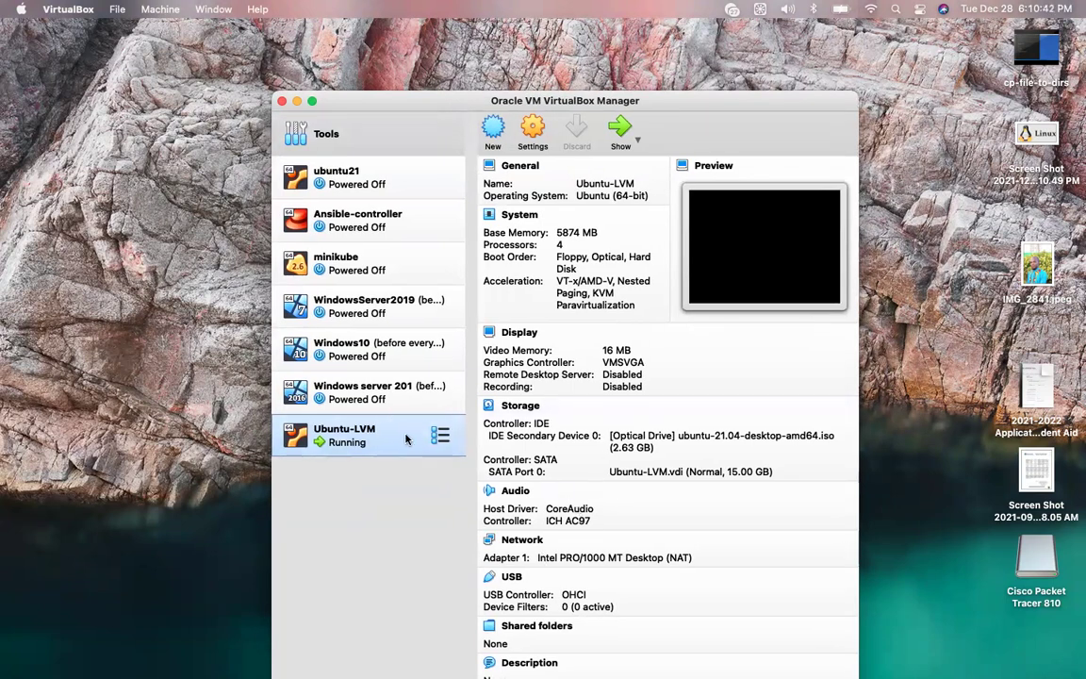
click(624, 138)
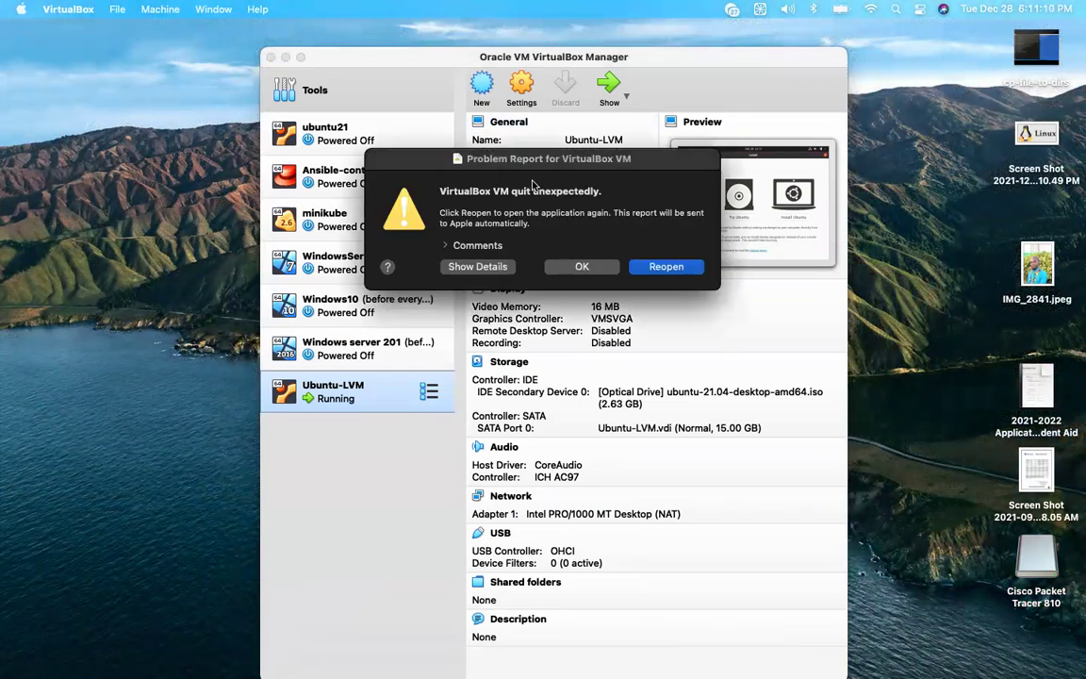
click(578, 267)
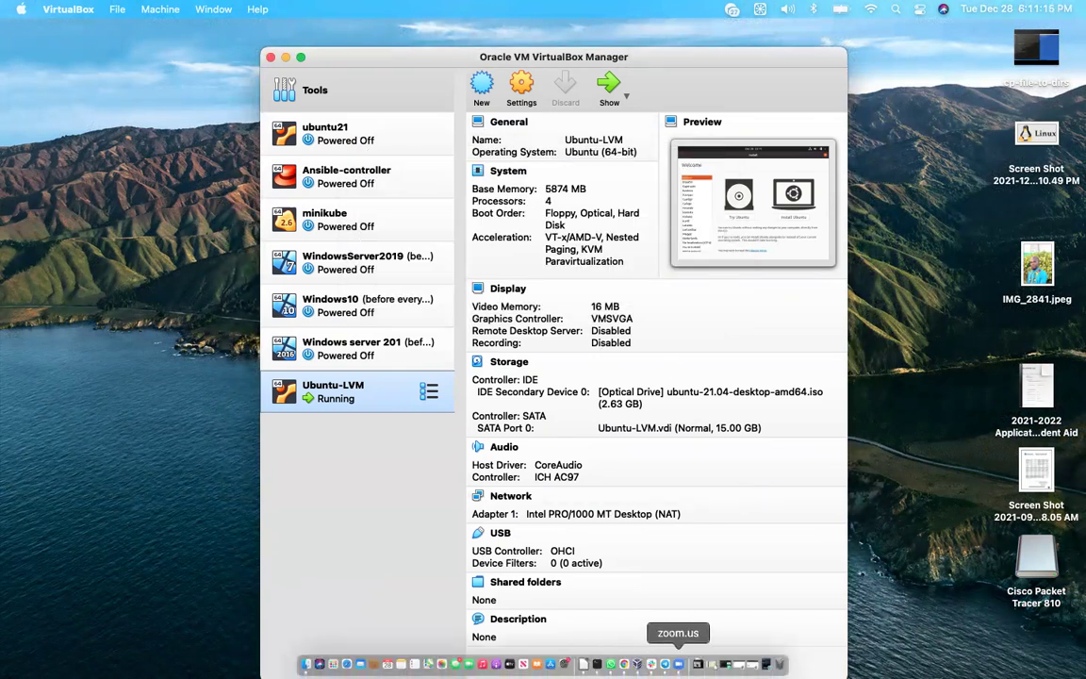
Power off the running Ubuntu-LVM machine and start it again.
right_click(392, 397)
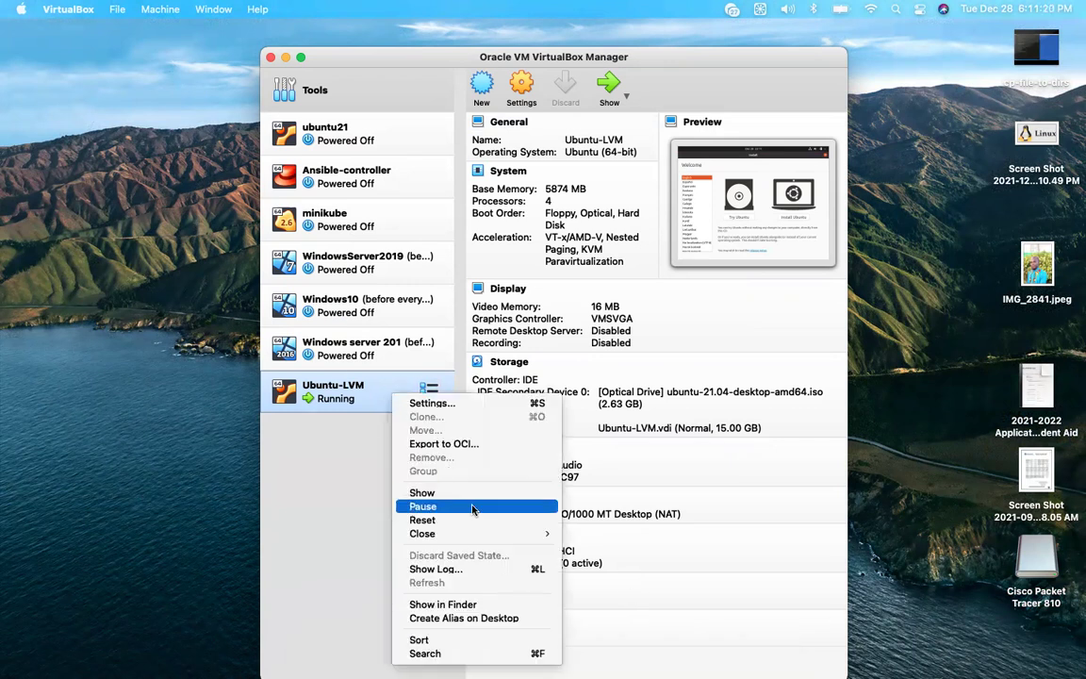
mouse_move(530, 542)
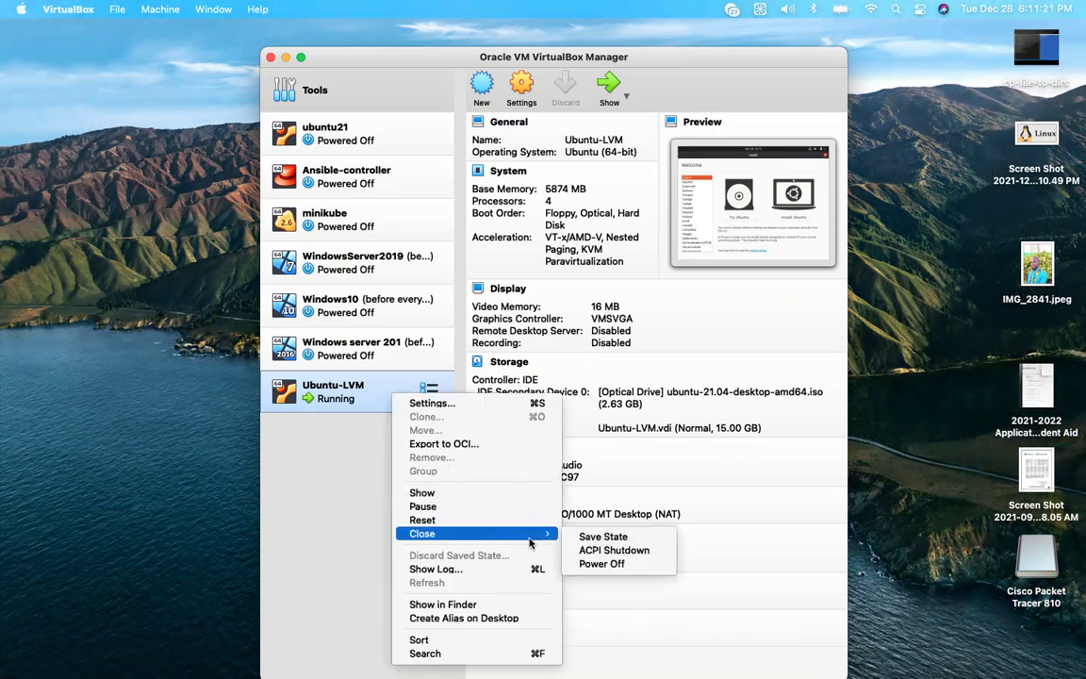
click(619, 565)
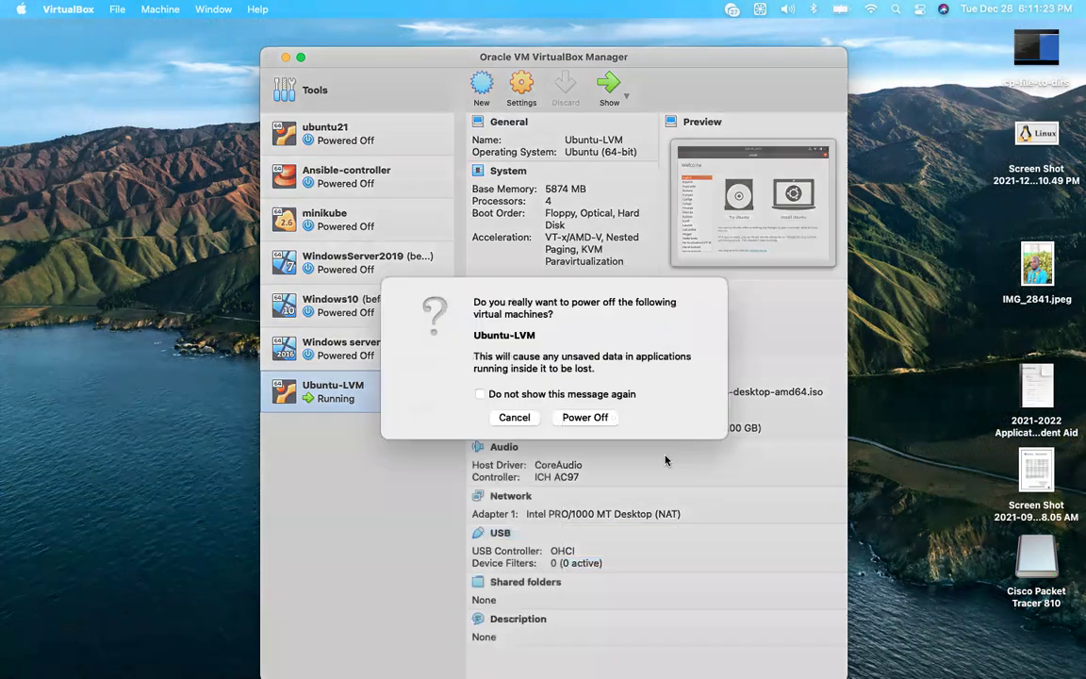
click(584, 424)
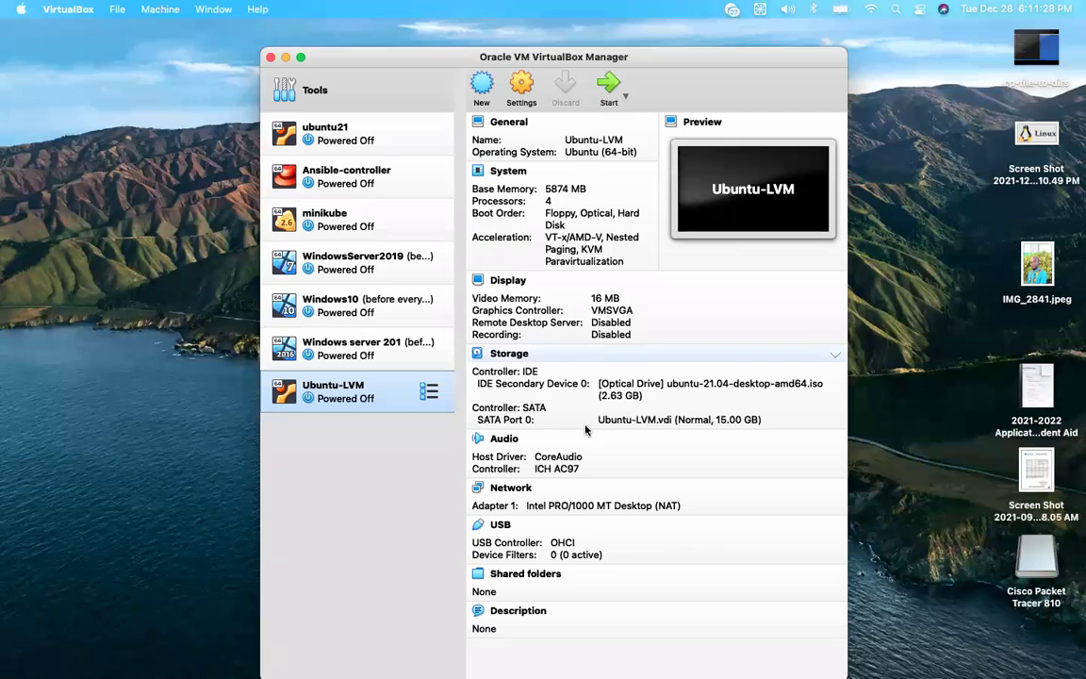
click(623, 97)
click(631, 117)
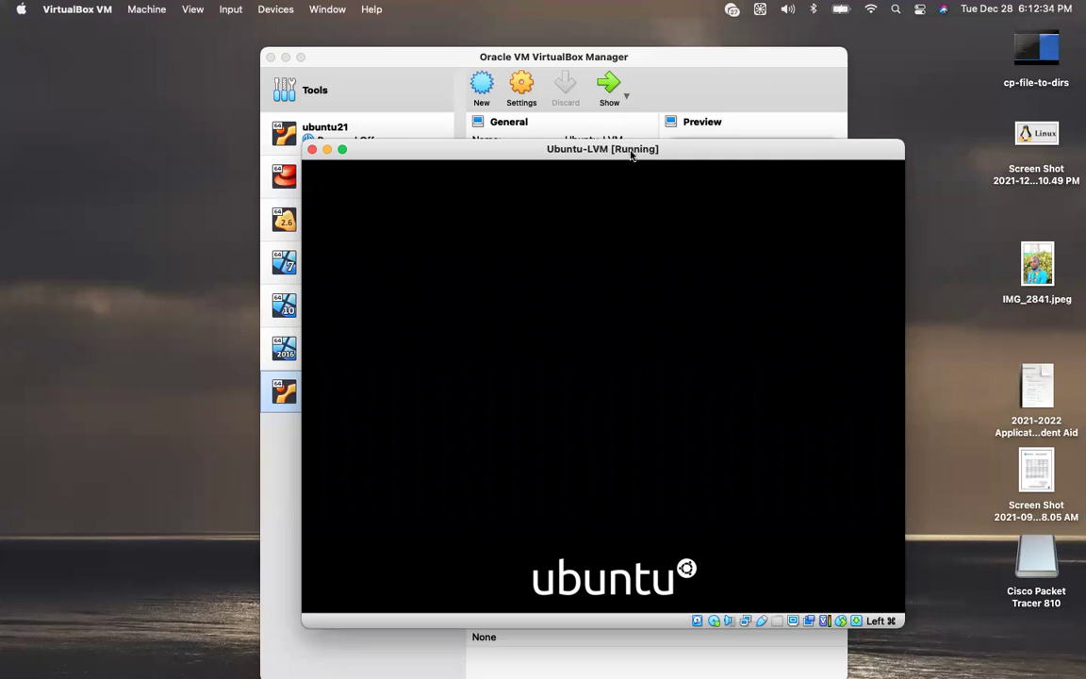
Begin the Ubuntu installation in English and accept the English (US) keyboard layout.
drag(630, 152, 610, 107)
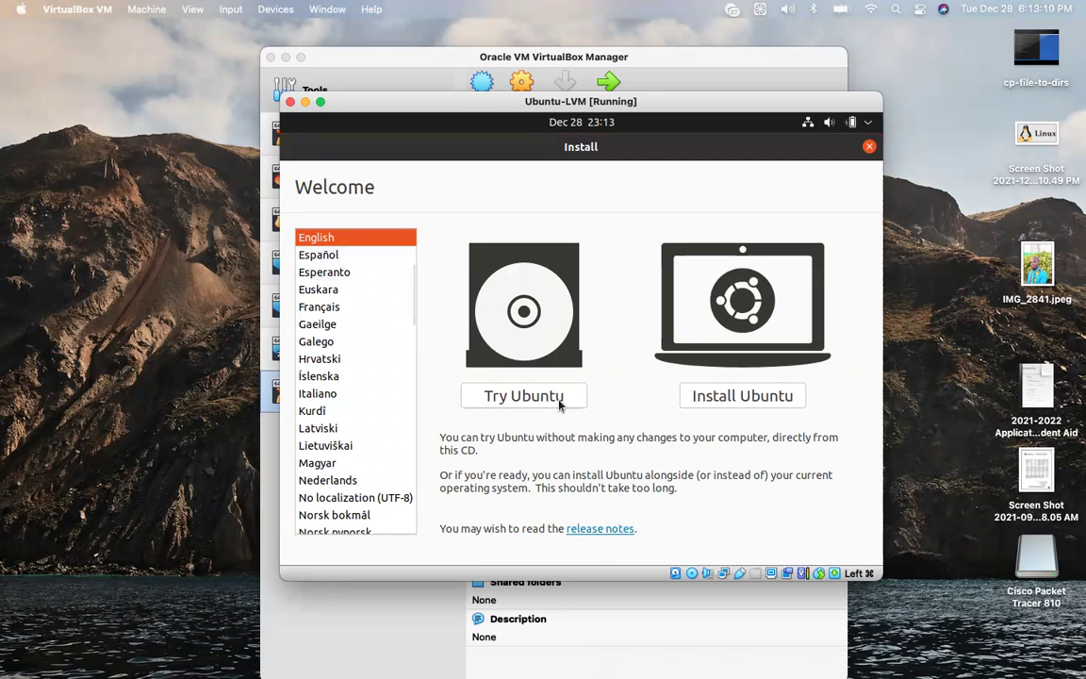
click(755, 398)
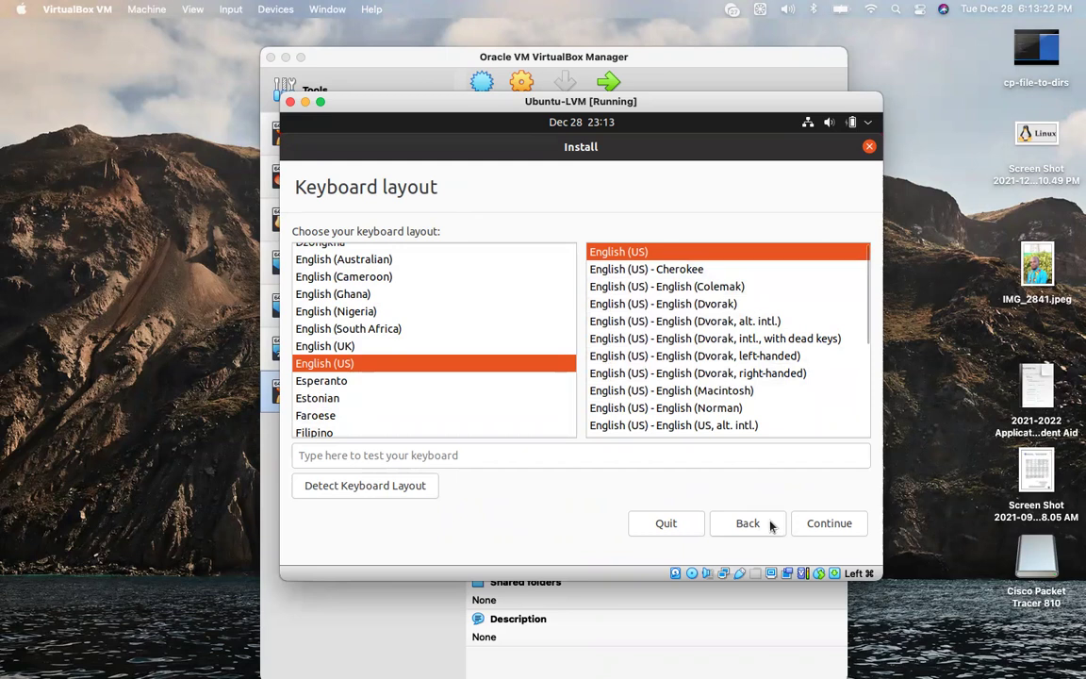
click(836, 528)
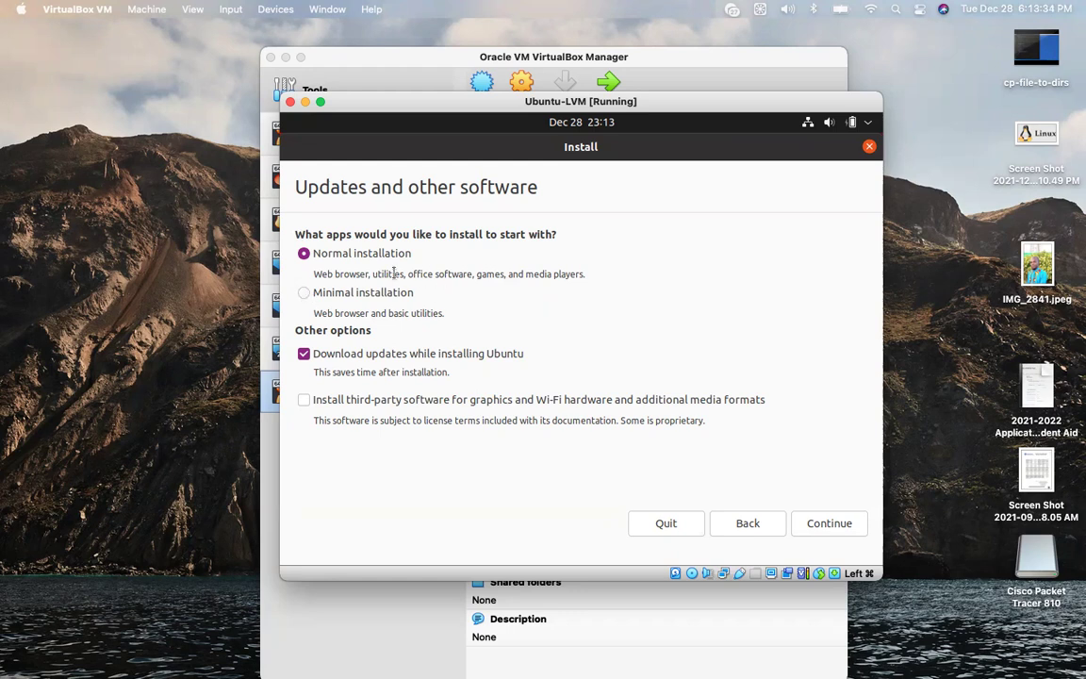
Choose Minimal installation, disable downloading updates while installing Ubuntu, and continue to the installation type.
drag(410, 274, 599, 273)
click(339, 277)
drag(321, 275, 368, 275)
drag(375, 274, 394, 274)
click(304, 293)
drag(393, 314, 440, 314)
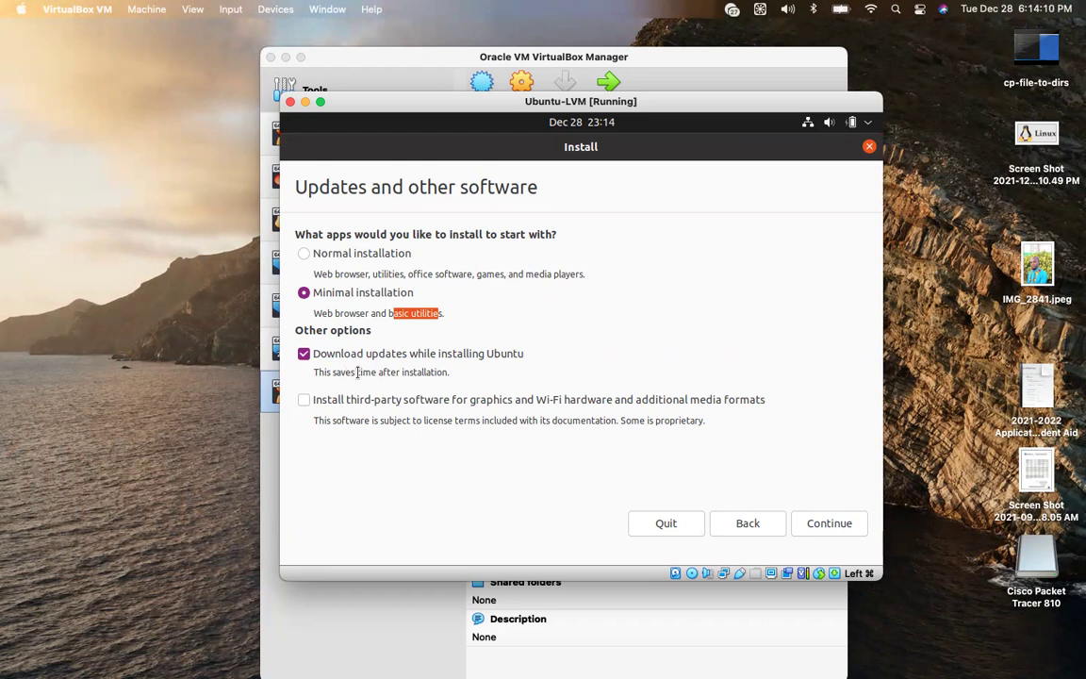
click(303, 355)
click(831, 532)
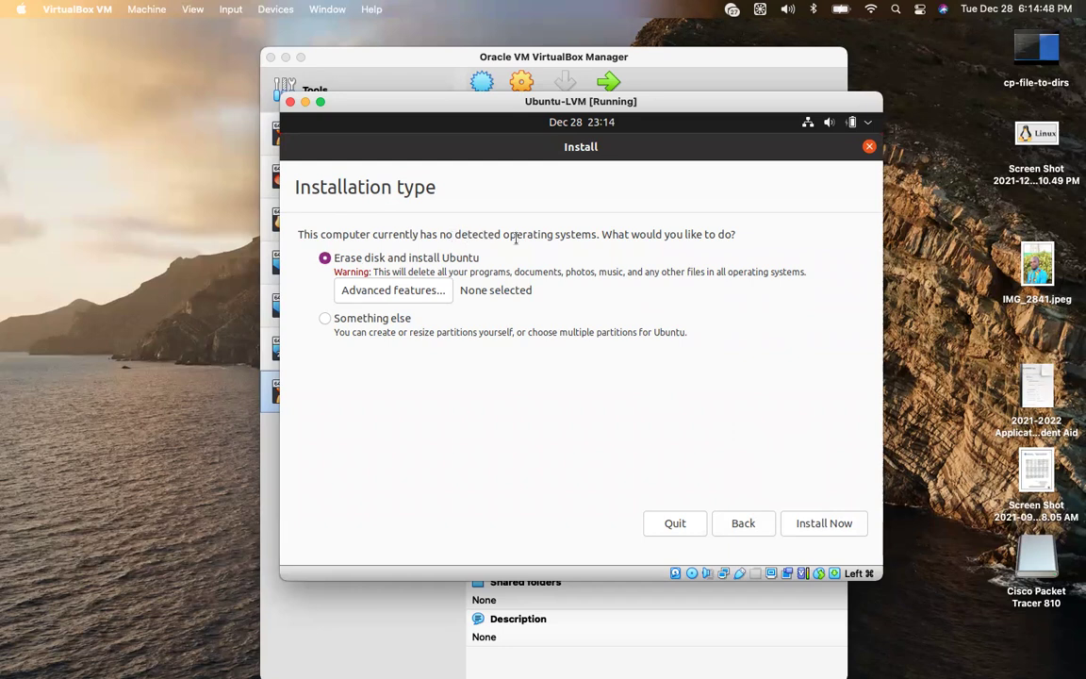
Set the advanced features of Erase disk and install Ubuntu to use LVM with the new Ubuntu installation.
drag(527, 234, 596, 242)
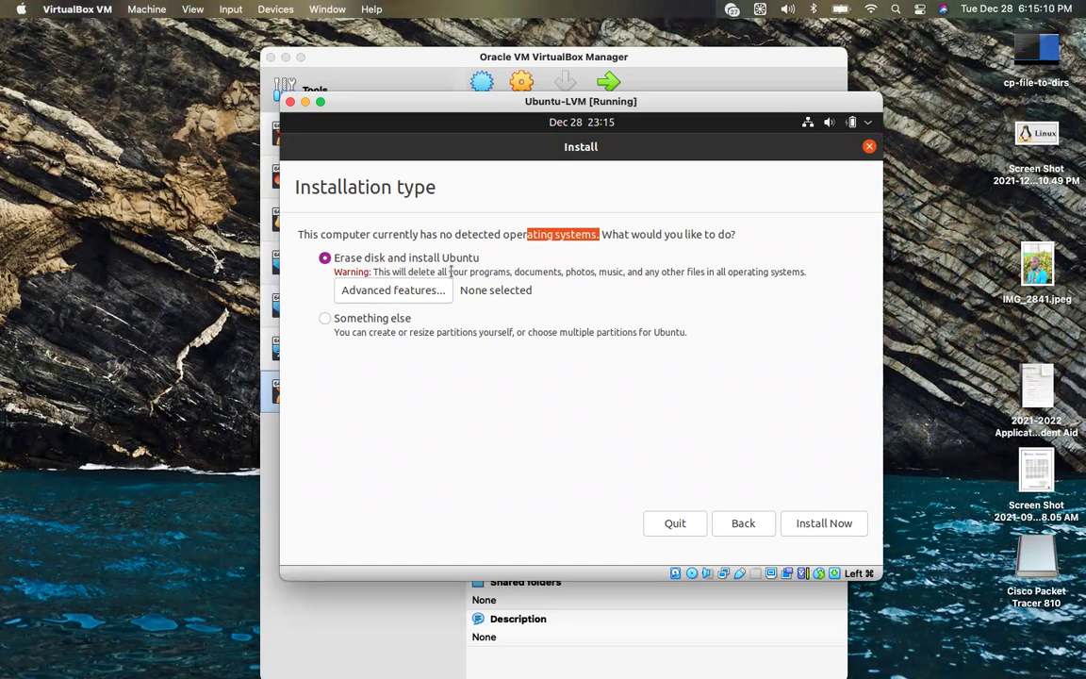
drag(436, 272, 605, 270)
click(646, 274)
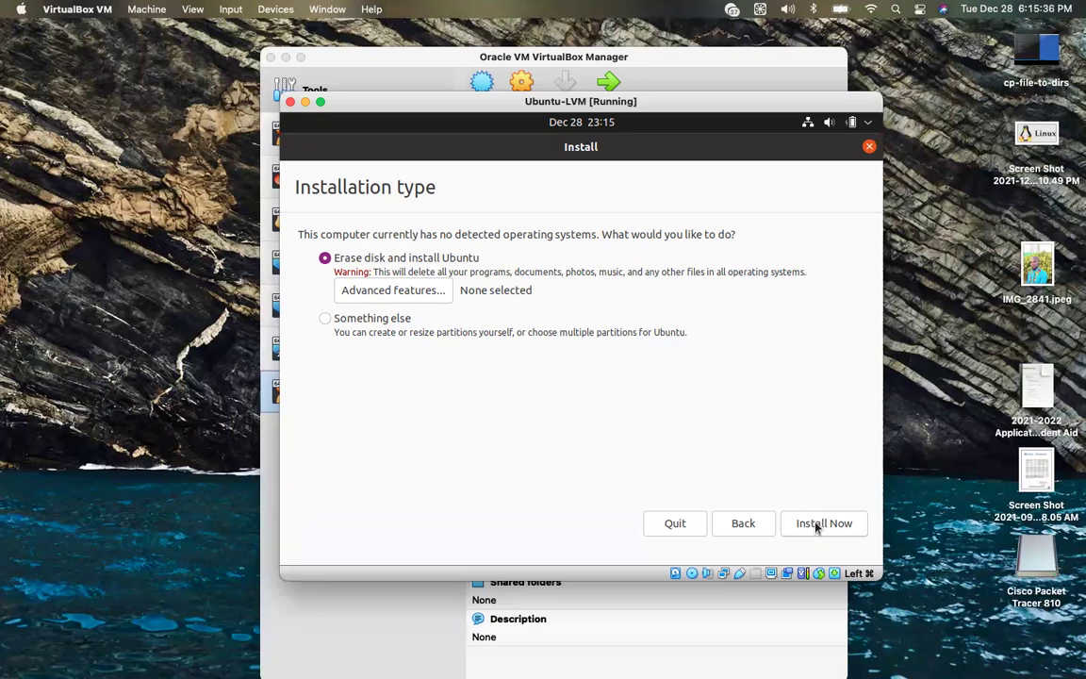
click(384, 294)
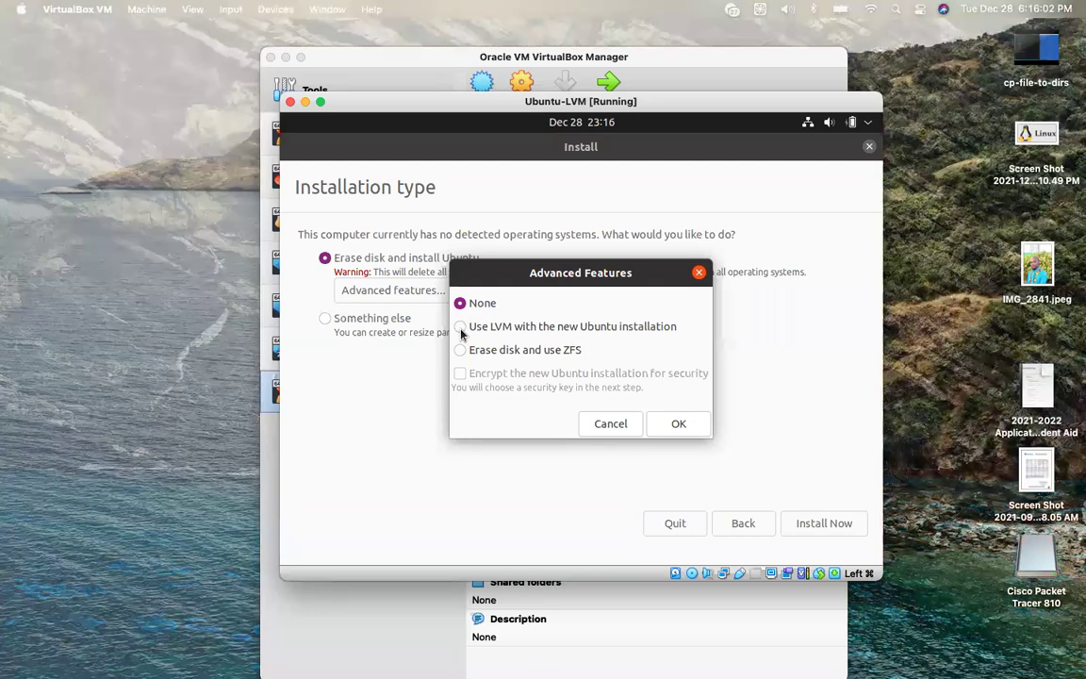
click(461, 329)
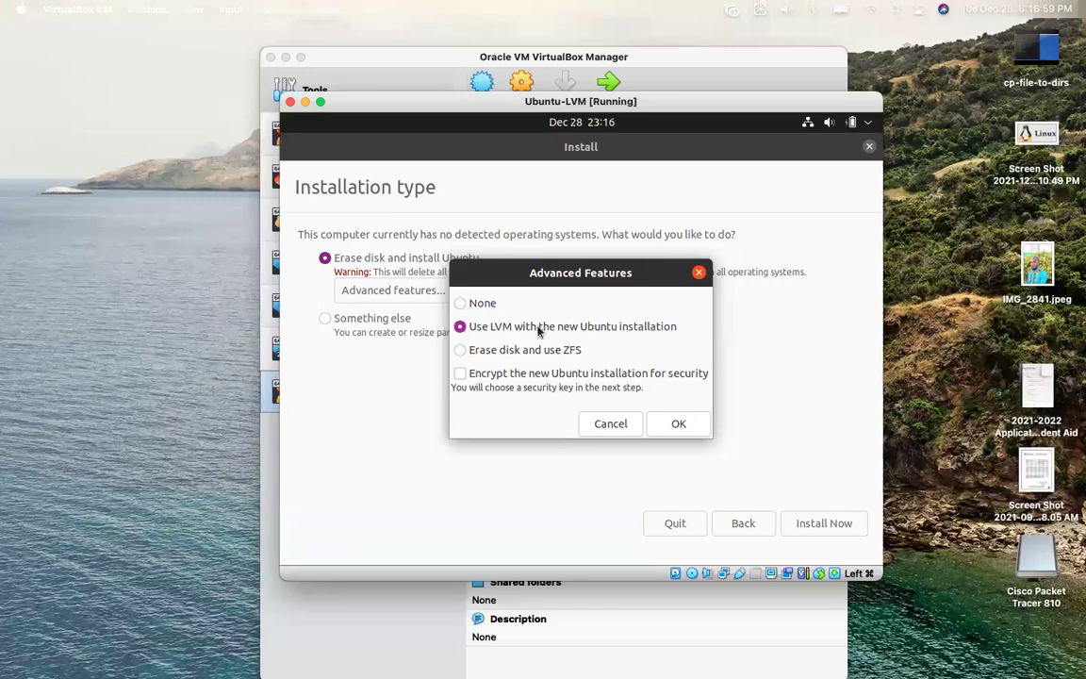
click(680, 425)
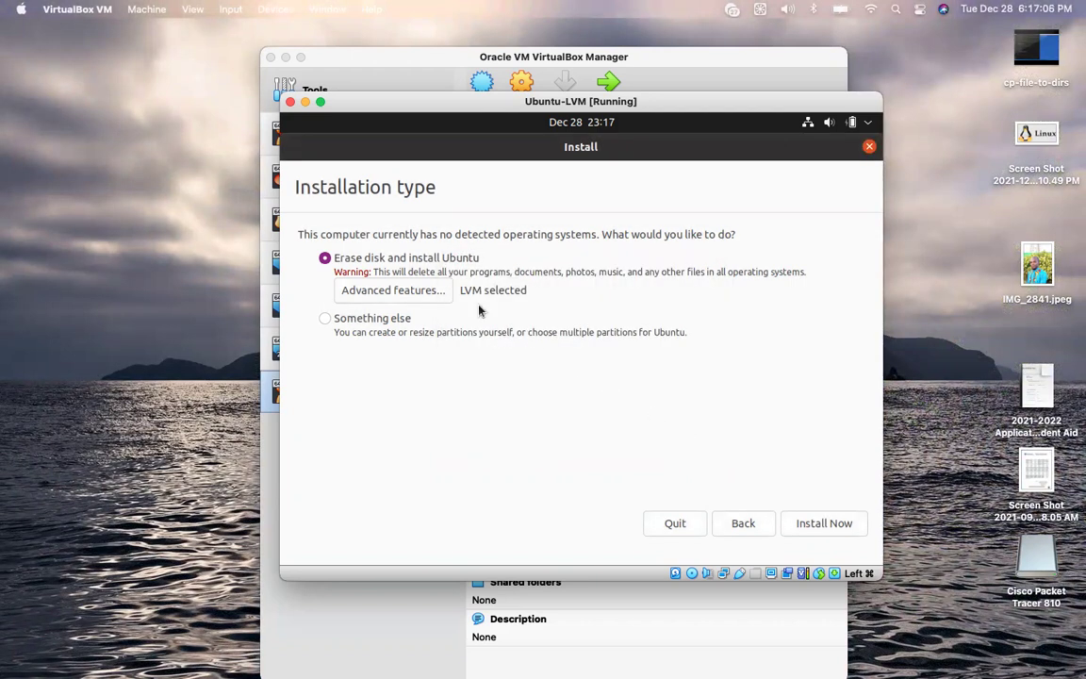
Review the installation type options and start the installation with Erase disk and install Ubuntu using LVM.
drag(459, 290, 533, 290)
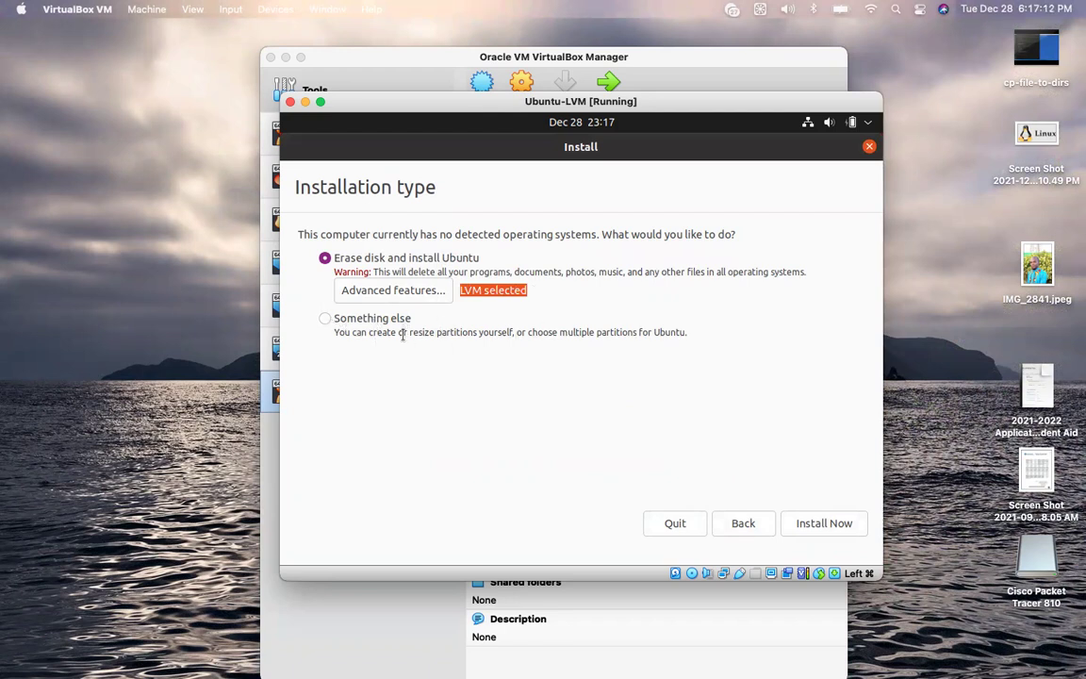
drag(336, 333, 684, 330)
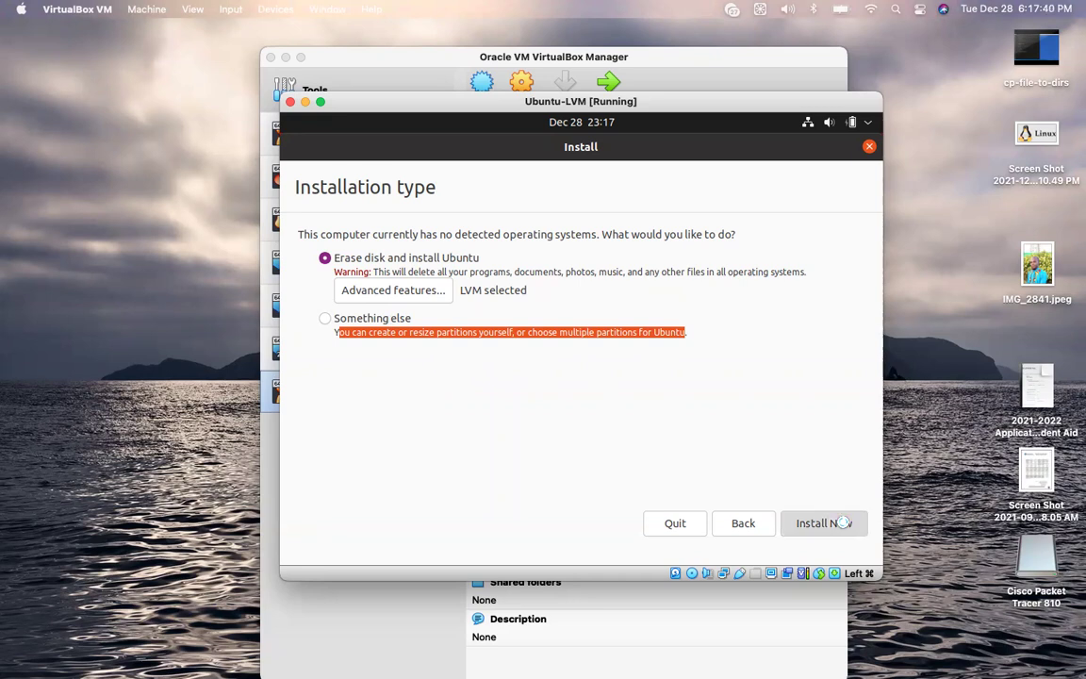
click(842, 525)
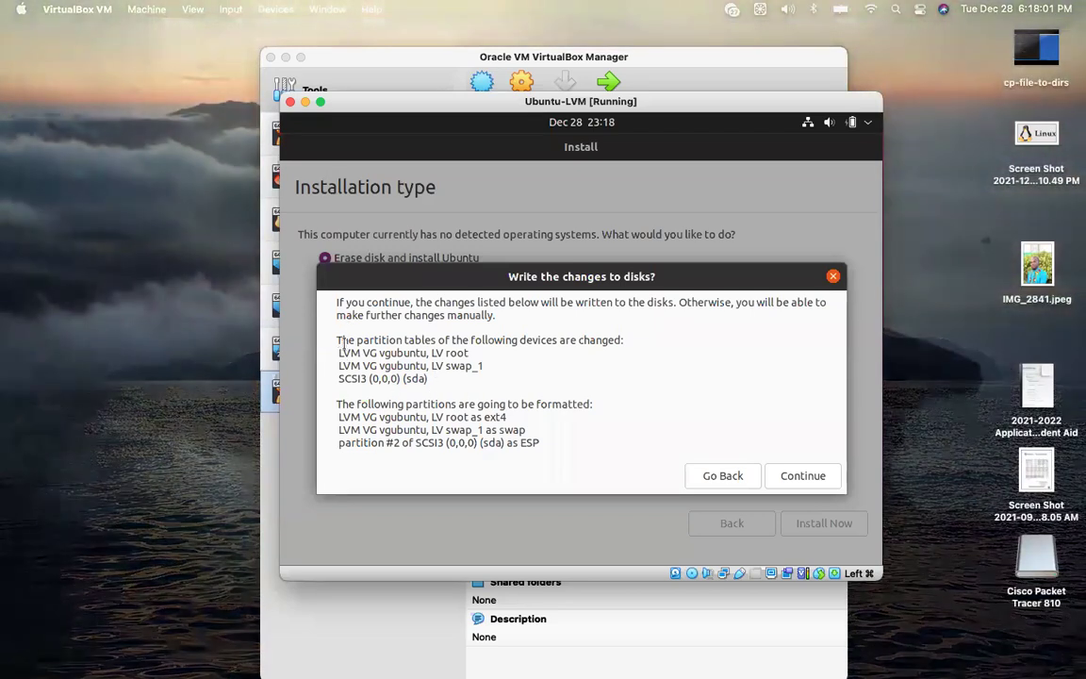
Examine which partition tables are changed and which partitions are formatted in the summary of changes written to disks.
drag(344, 302, 698, 307)
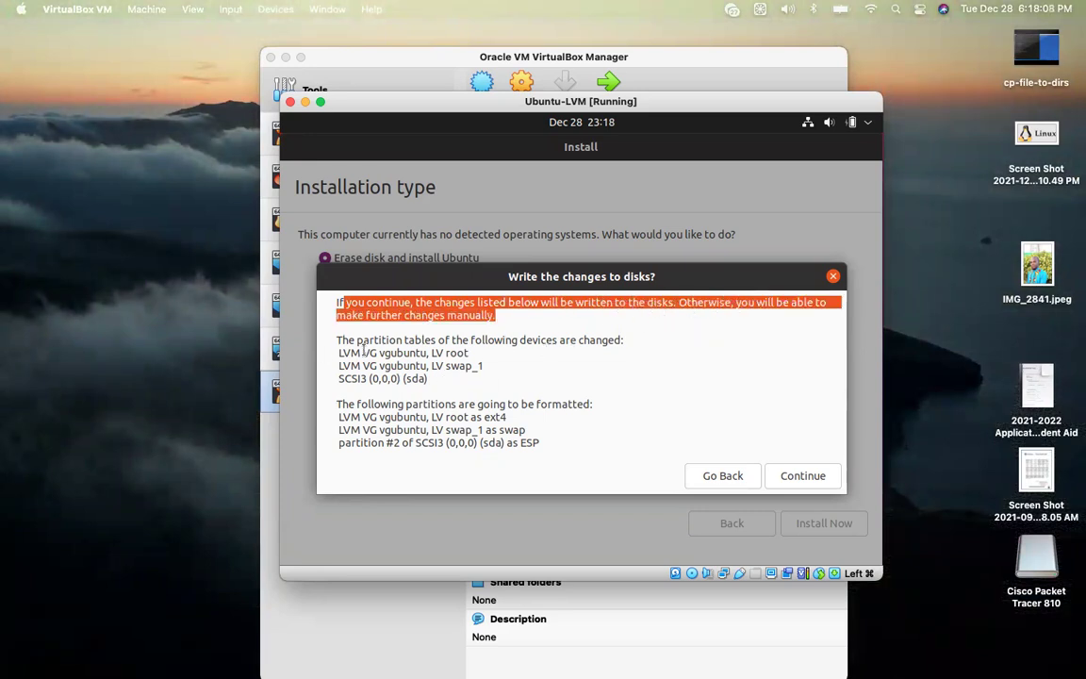
drag(340, 340, 605, 345)
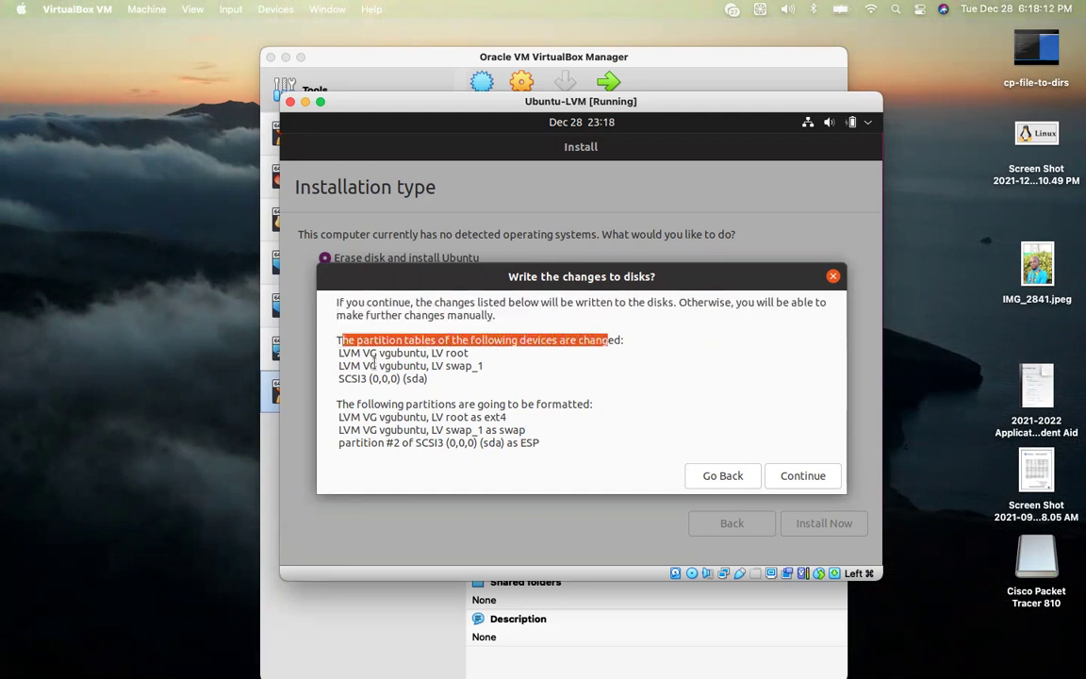
drag(338, 353, 384, 352)
click(466, 353)
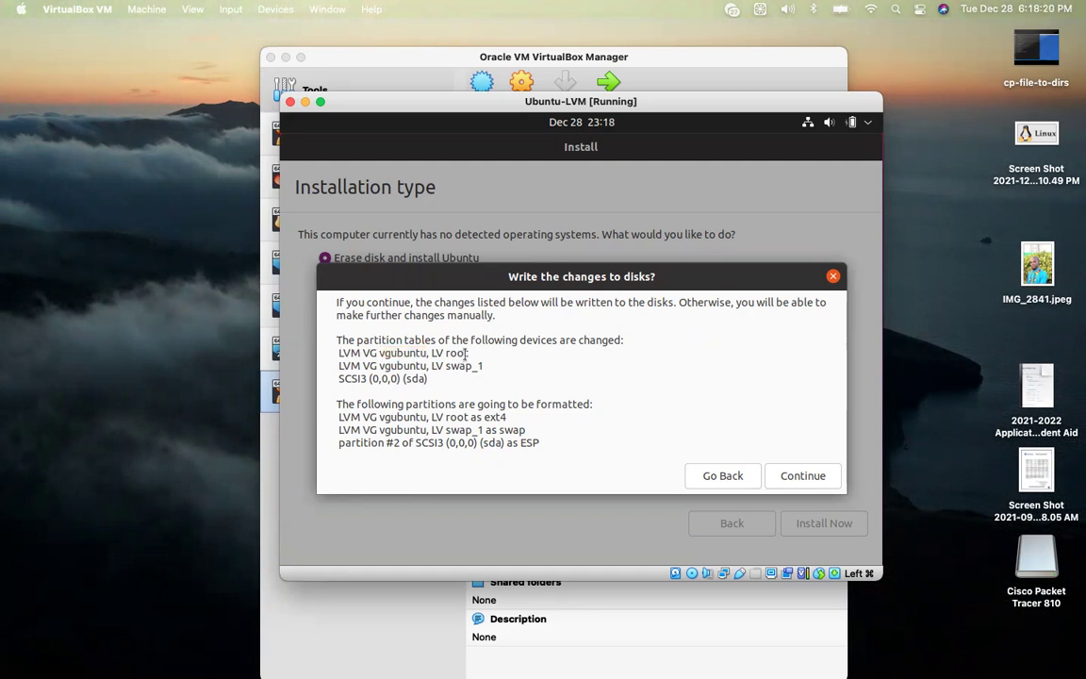
drag(470, 353, 432, 352)
drag(340, 366, 487, 367)
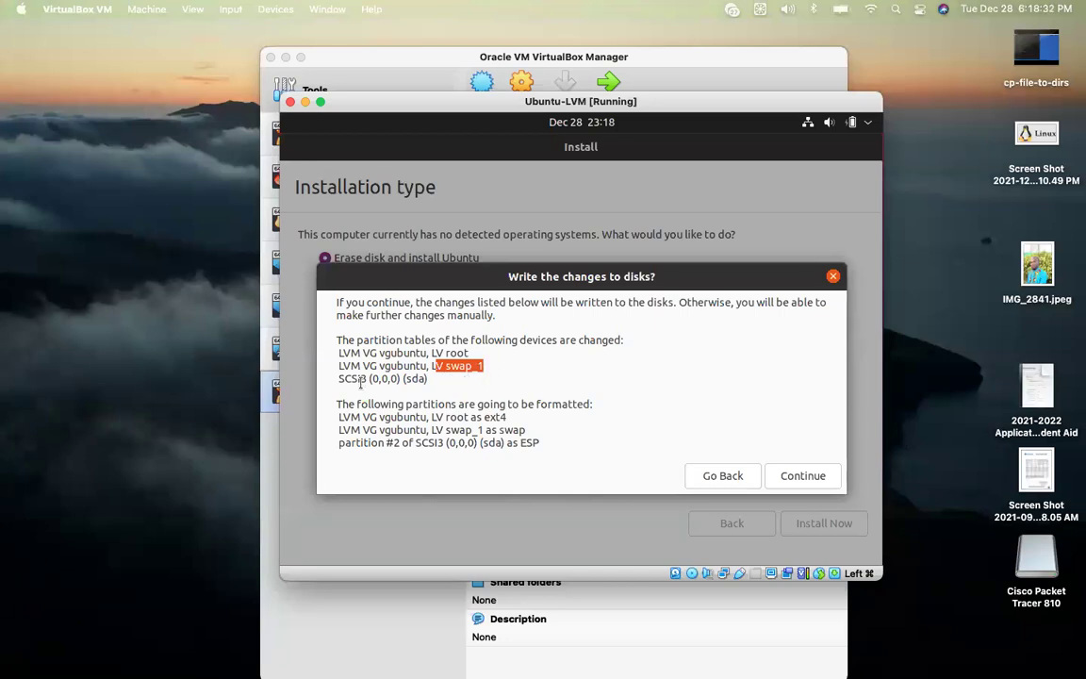
drag(426, 378, 582, 403)
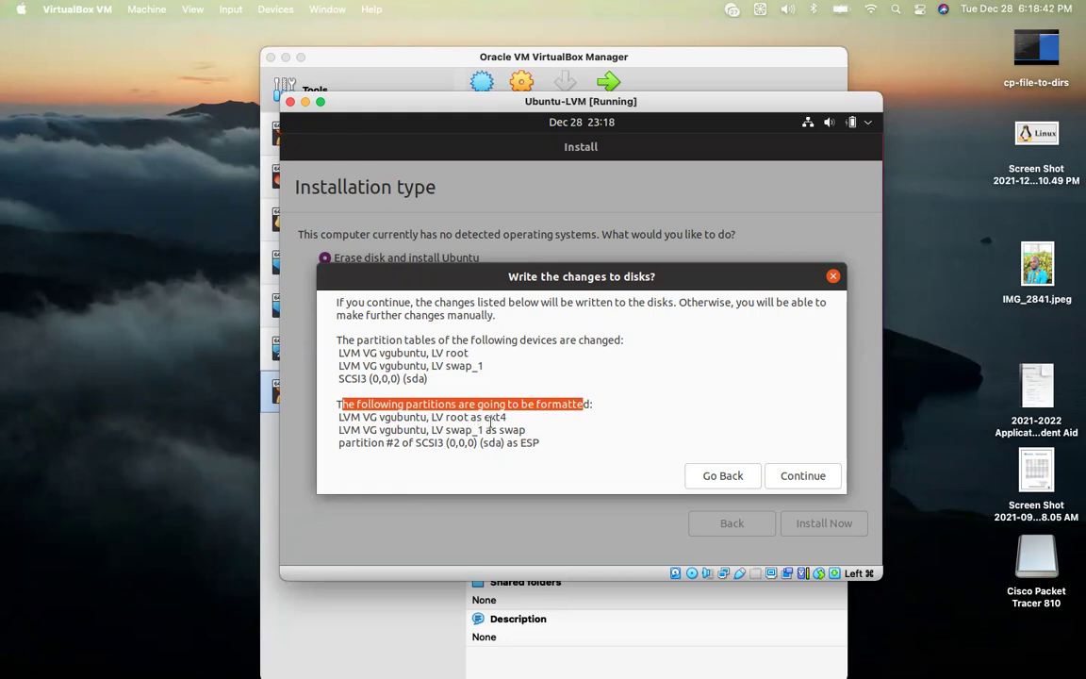
drag(483, 418, 505, 417)
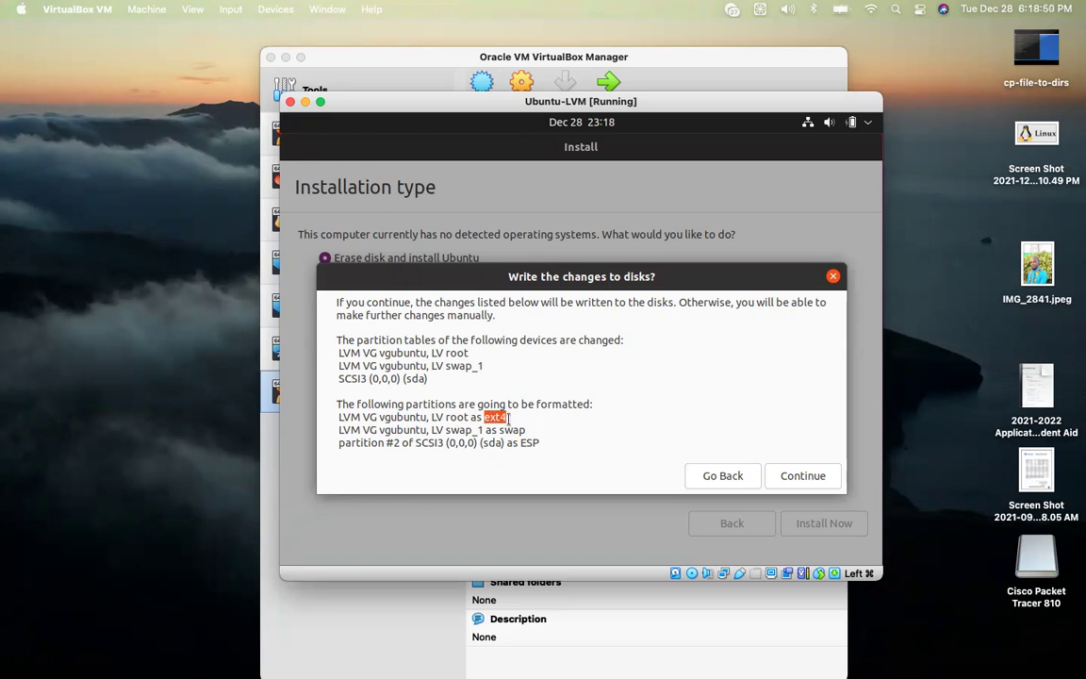
drag(498, 430, 528, 430)
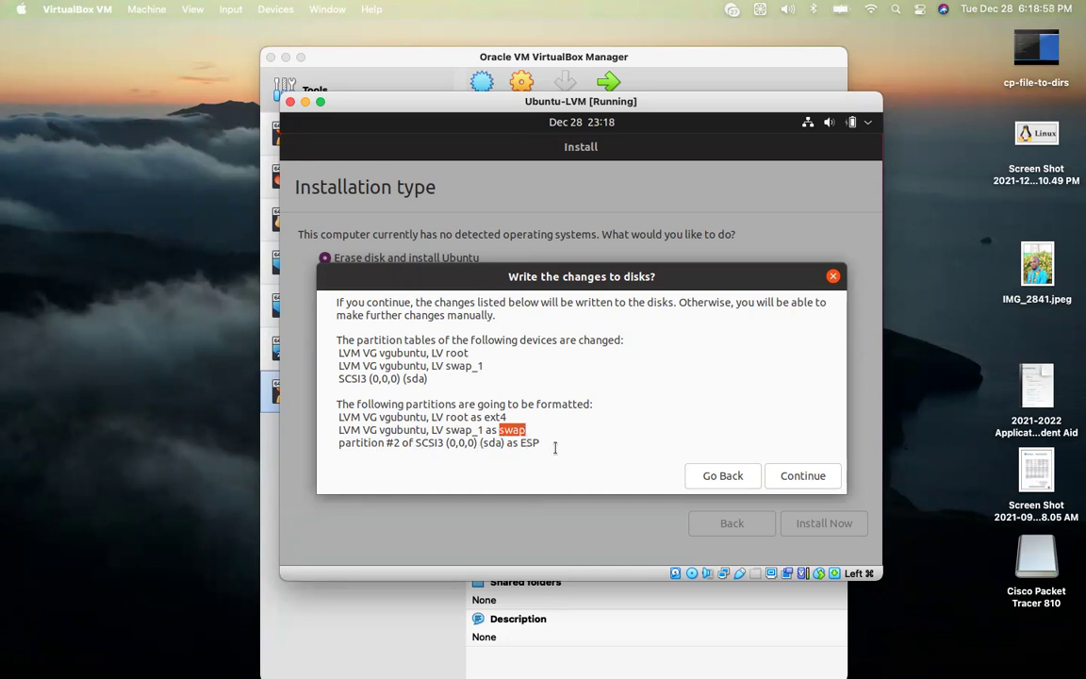
Confirm writing the changes to disks and accept New York as the location.
click(819, 482)
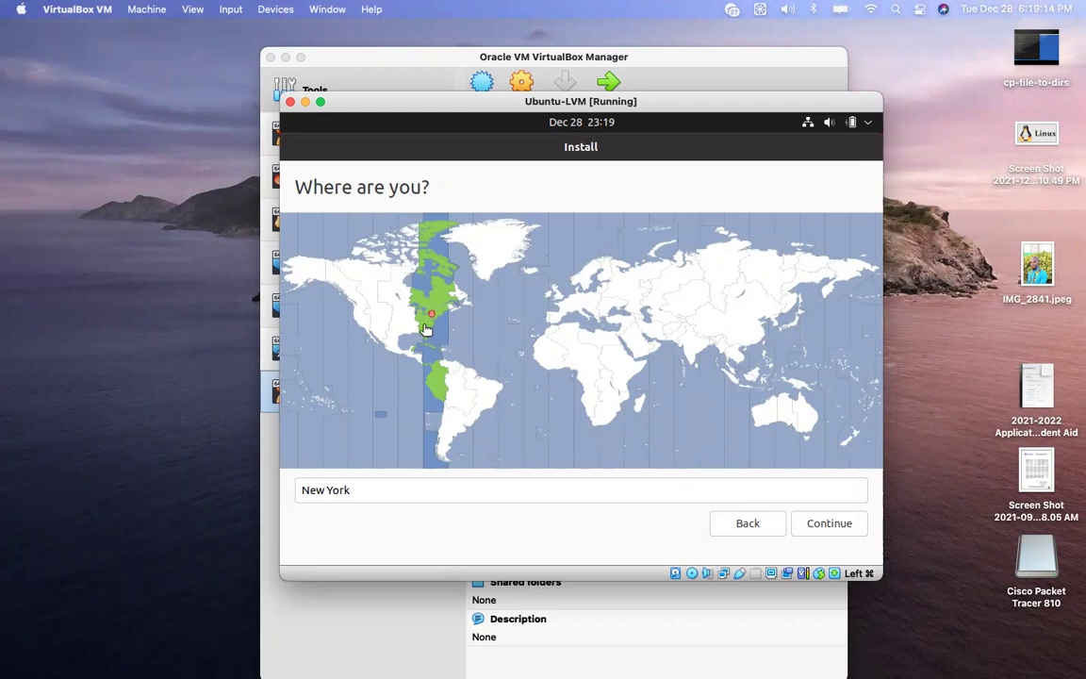
click(831, 525)
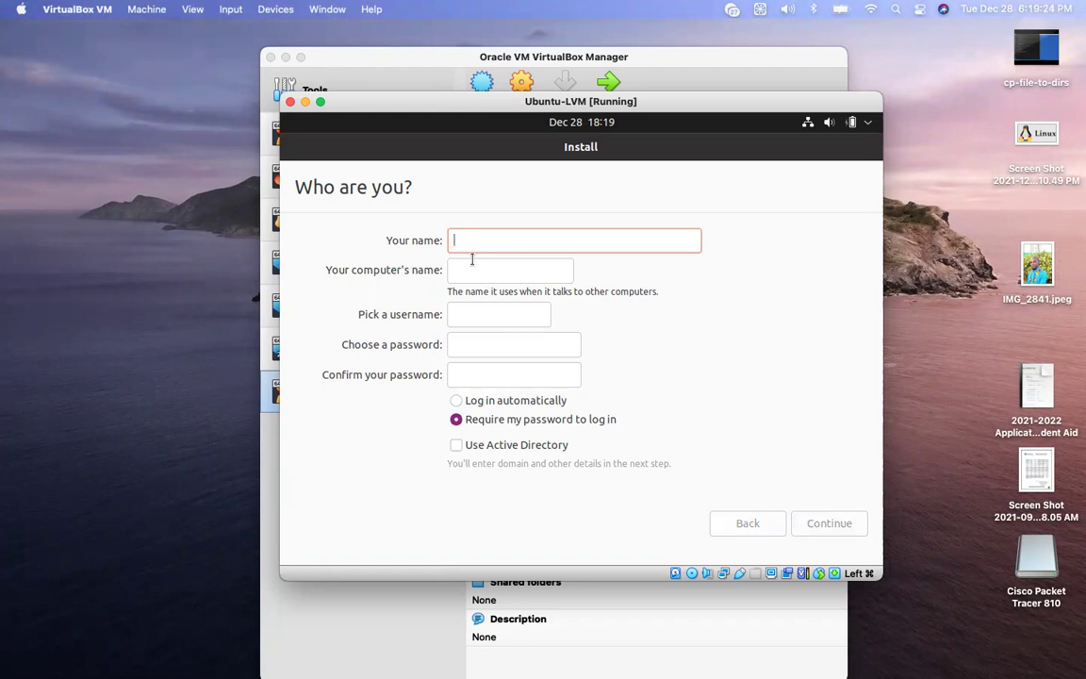
Enter Uct Server as the name for the new Ubuntu account.
text(UCT)
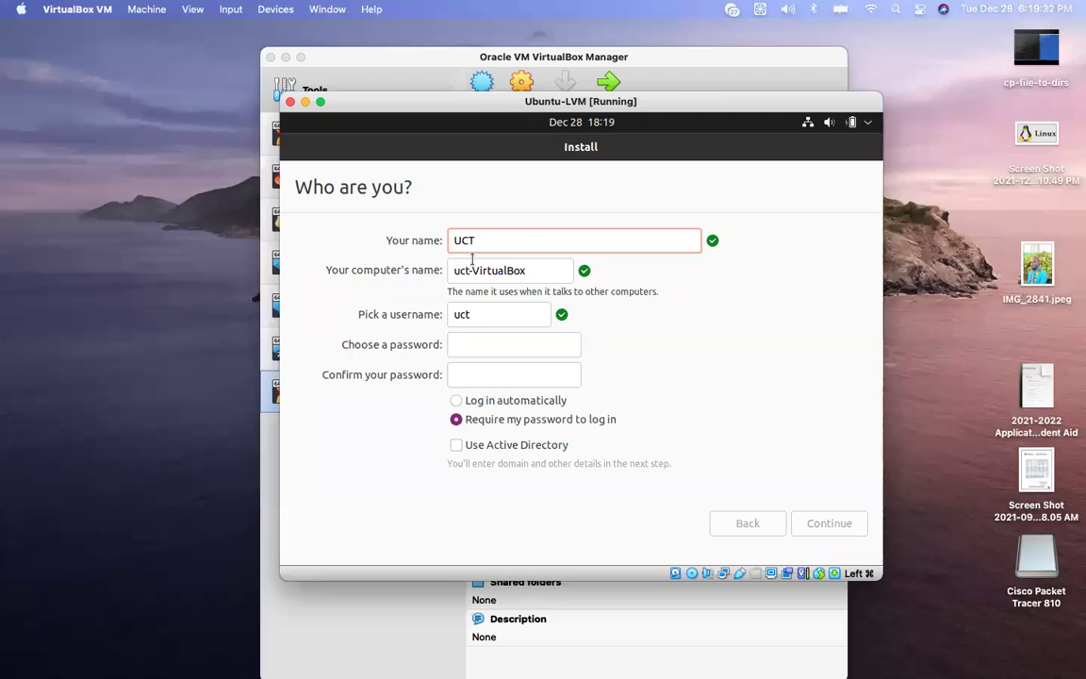
key(BackSpace)
key(BackSpace)
text(ct Server)
Replace the VirtualBox part of the computer's name so that it reads uct-local-machine.
drag(527, 271, 480, 271)
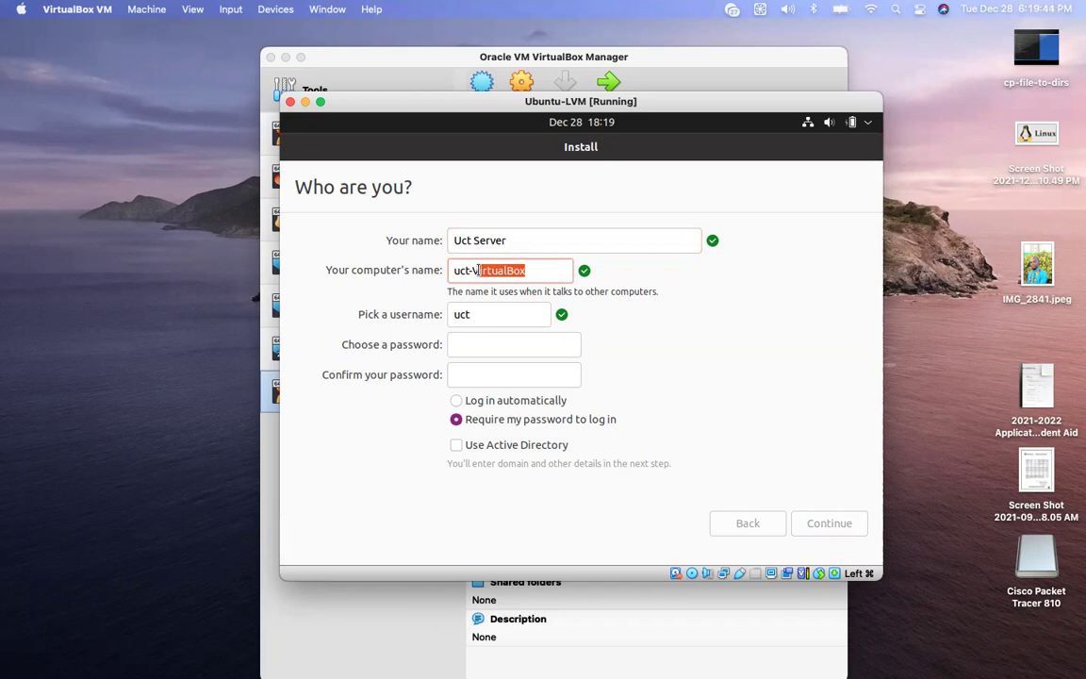
drag(474, 270, 472, 271)
key(BackSpace)
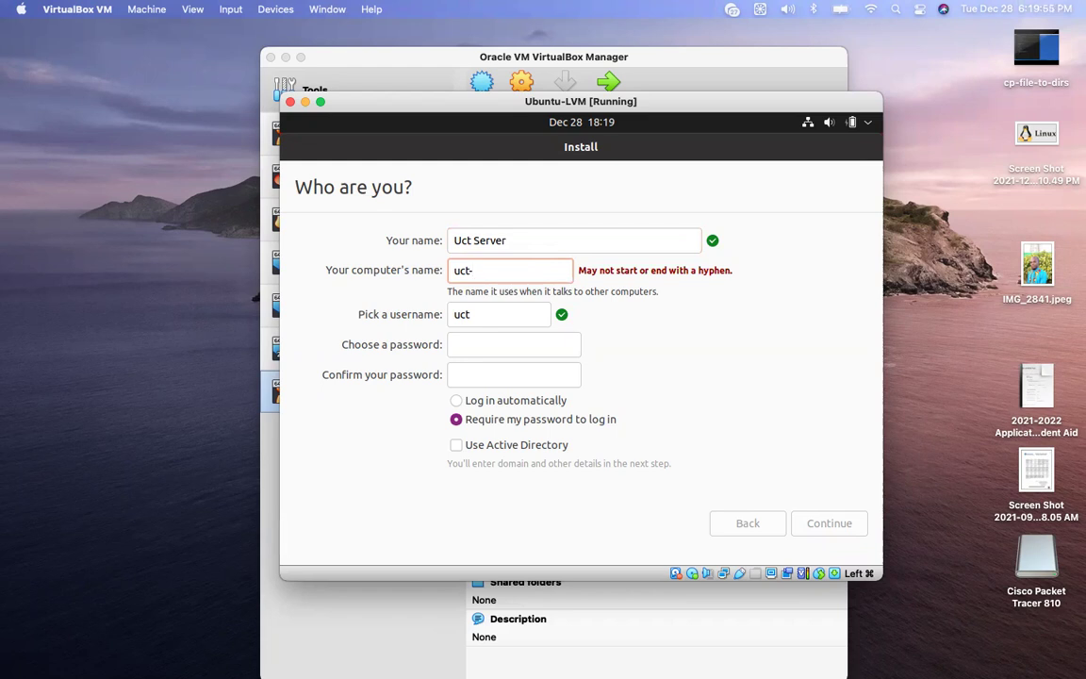
text(loca)
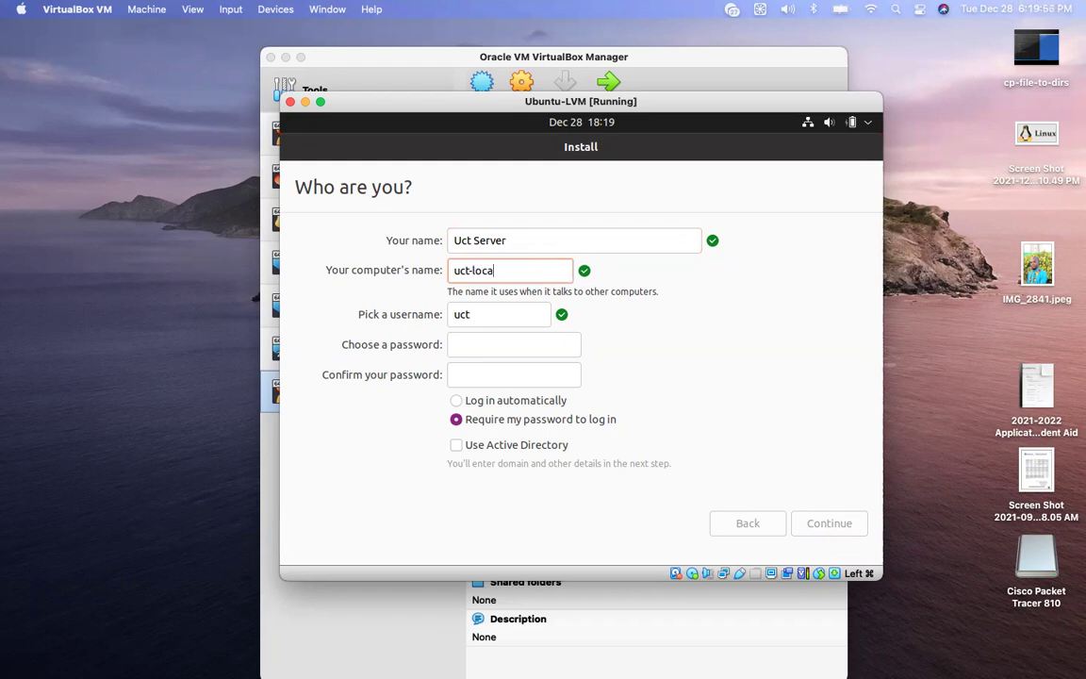
text(l-machine)
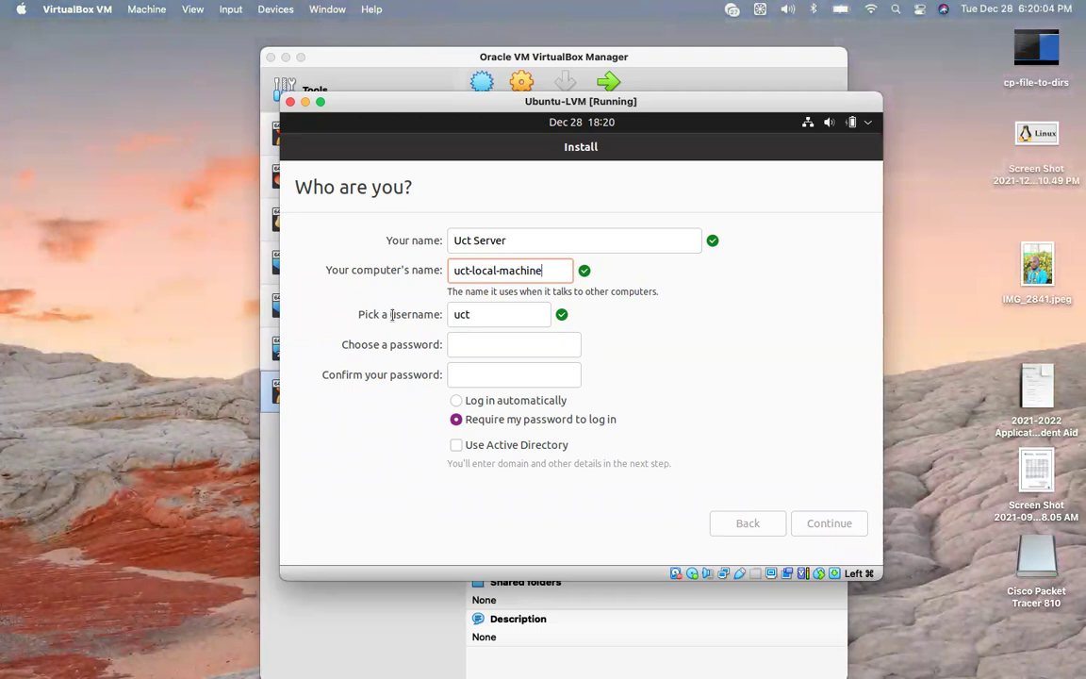
Set the account's username to userver.
click(472, 314)
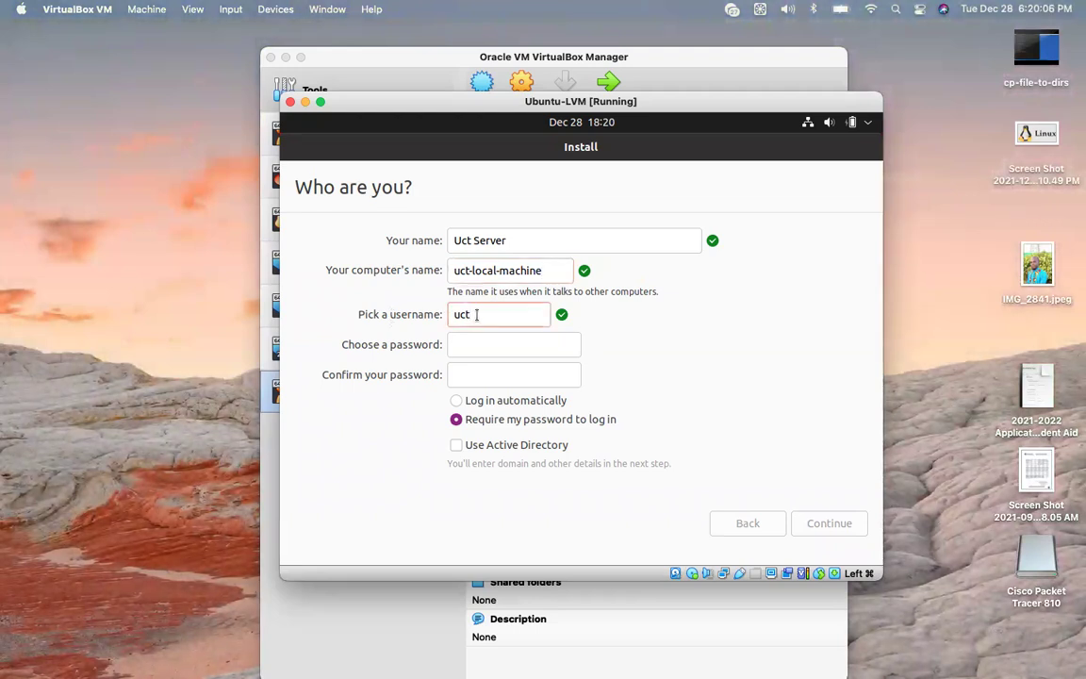
key(BackSpace)
key(BackSpace)
text(serve)
Enter and confirm the account password, keep the password required at login, and continue the installation.
click(505, 345)
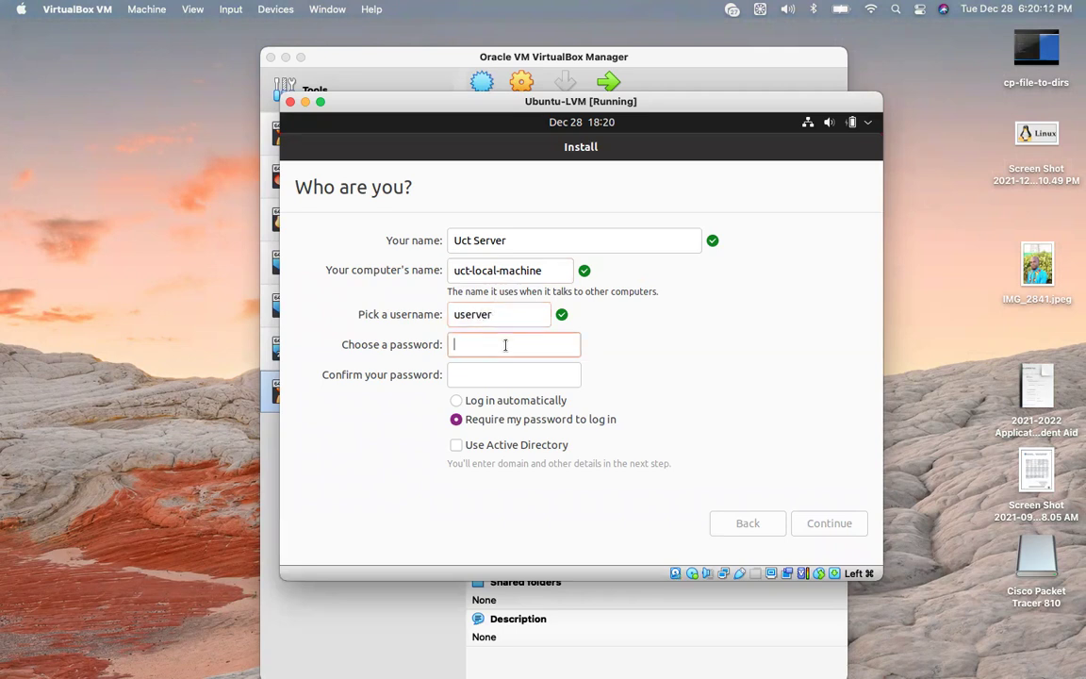
text(*******)
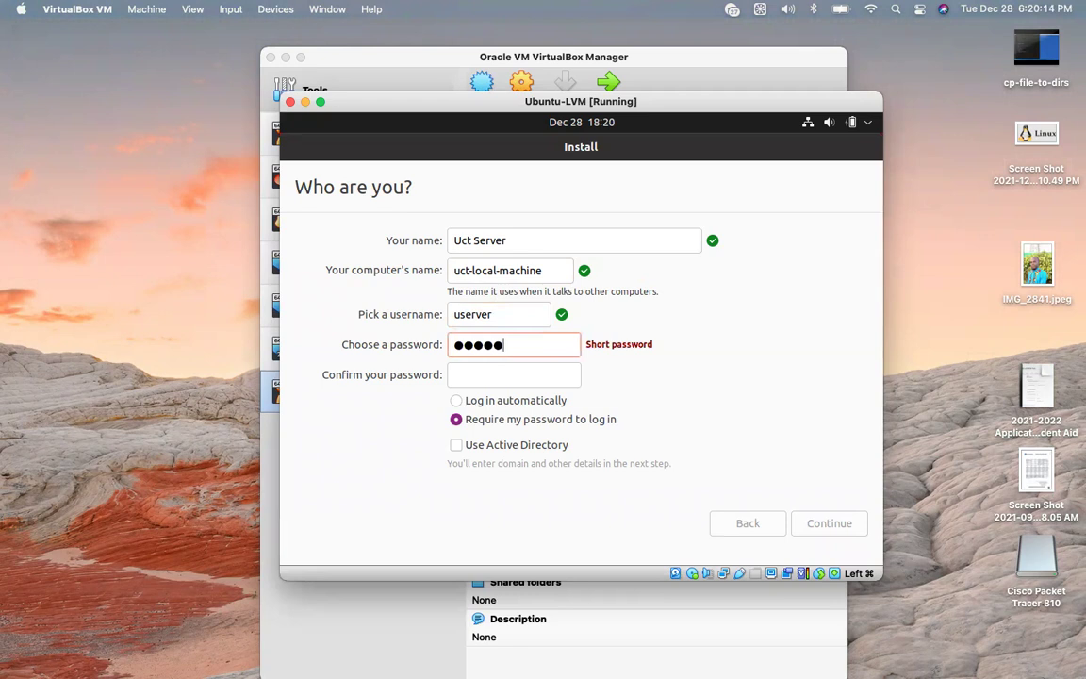
click(547, 375)
text(******)
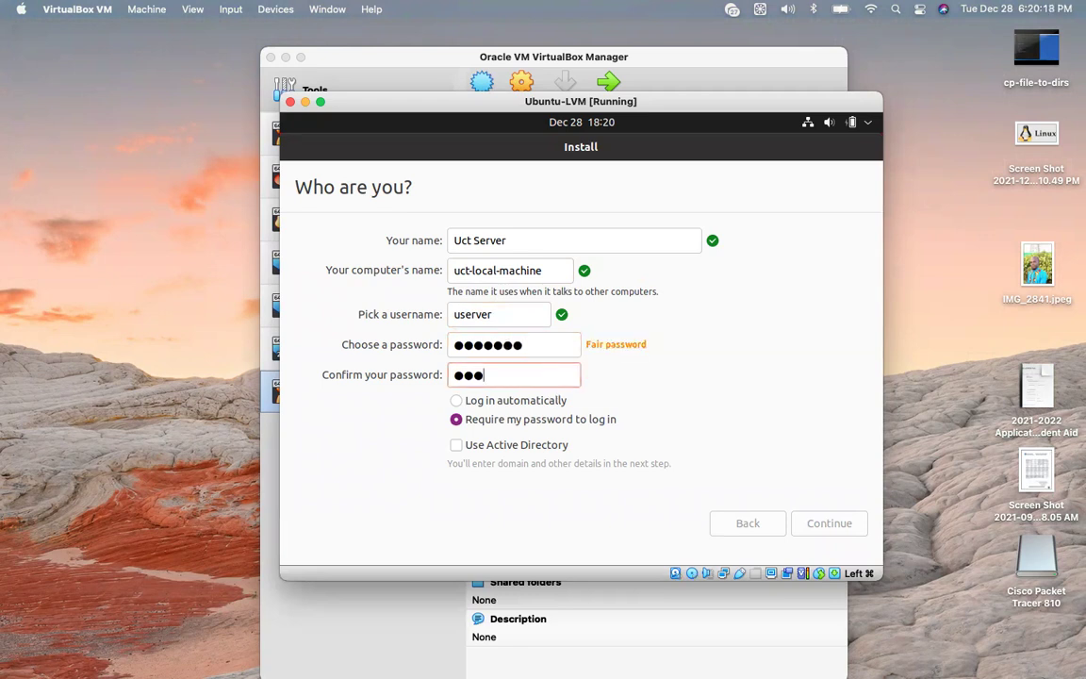
text(*)
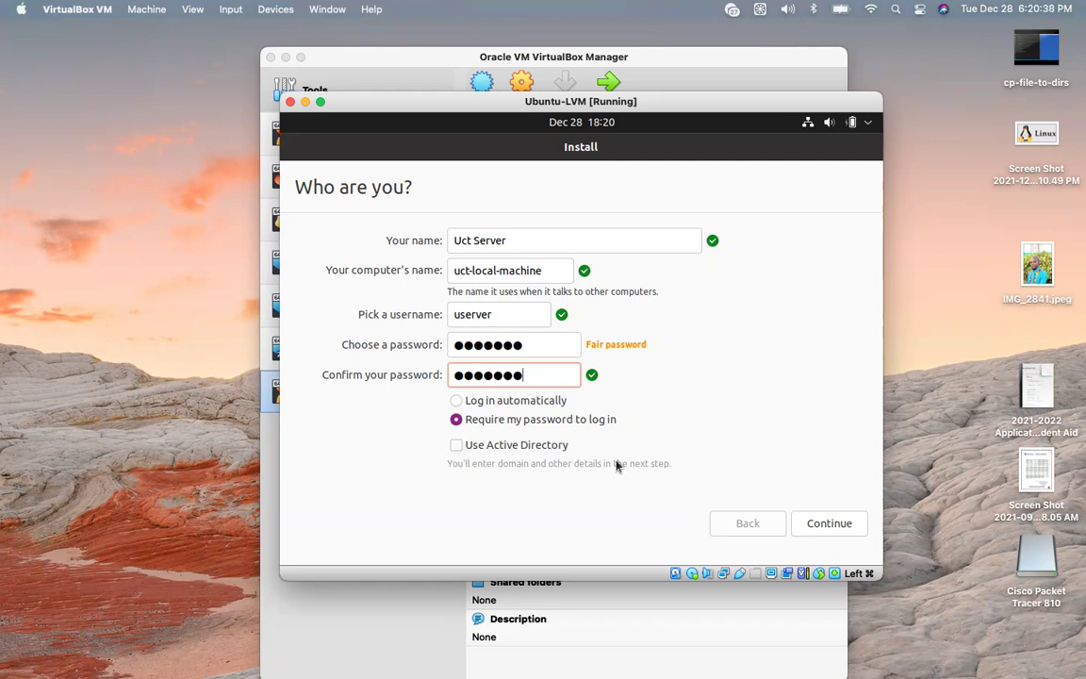
click(851, 532)
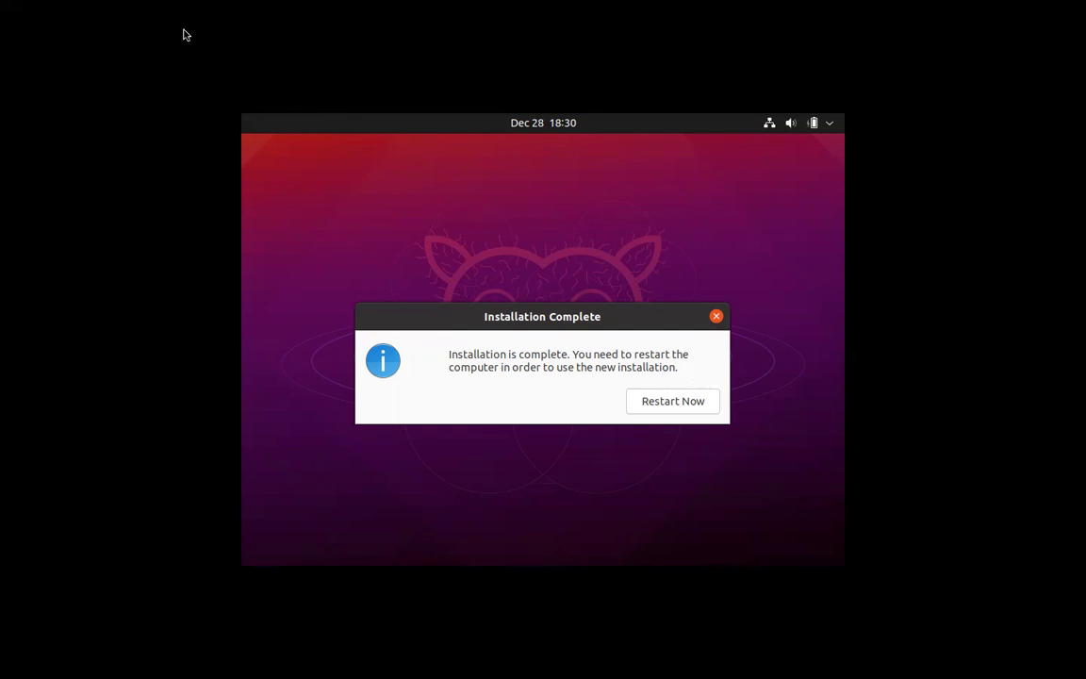
Try to remove the ubuntu-21.04-desktop-amd64.iso disk from the running Ubuntu-LVM machine's virtual optical drive.
mouse_move(231, 5)
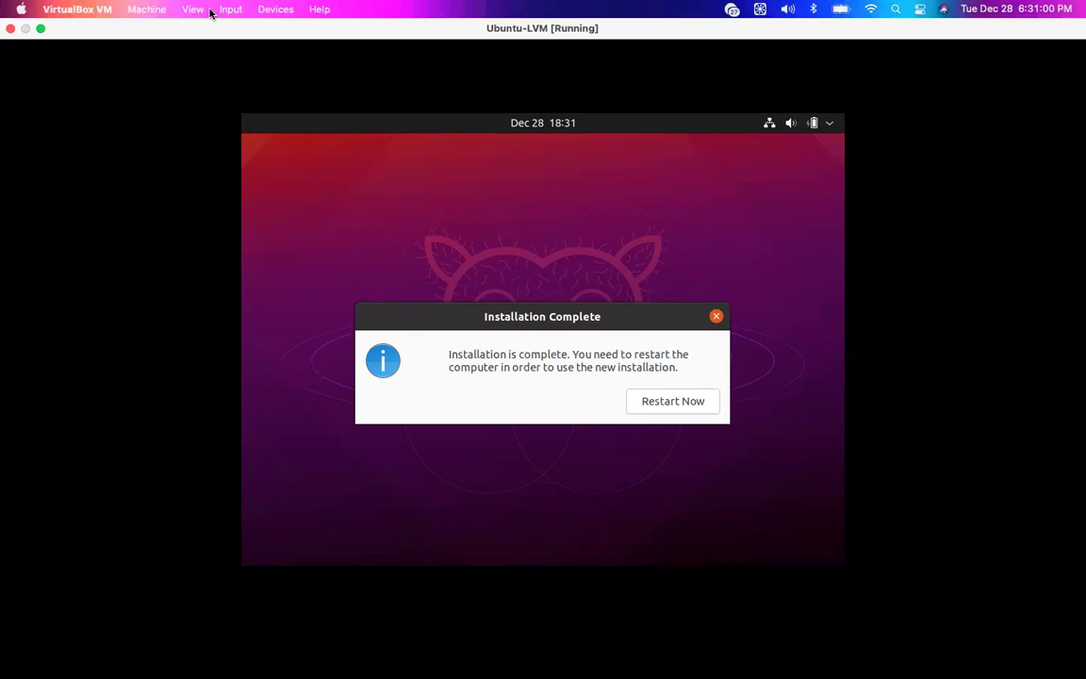
click(286, 10)
click(288, 11)
click(287, 11)
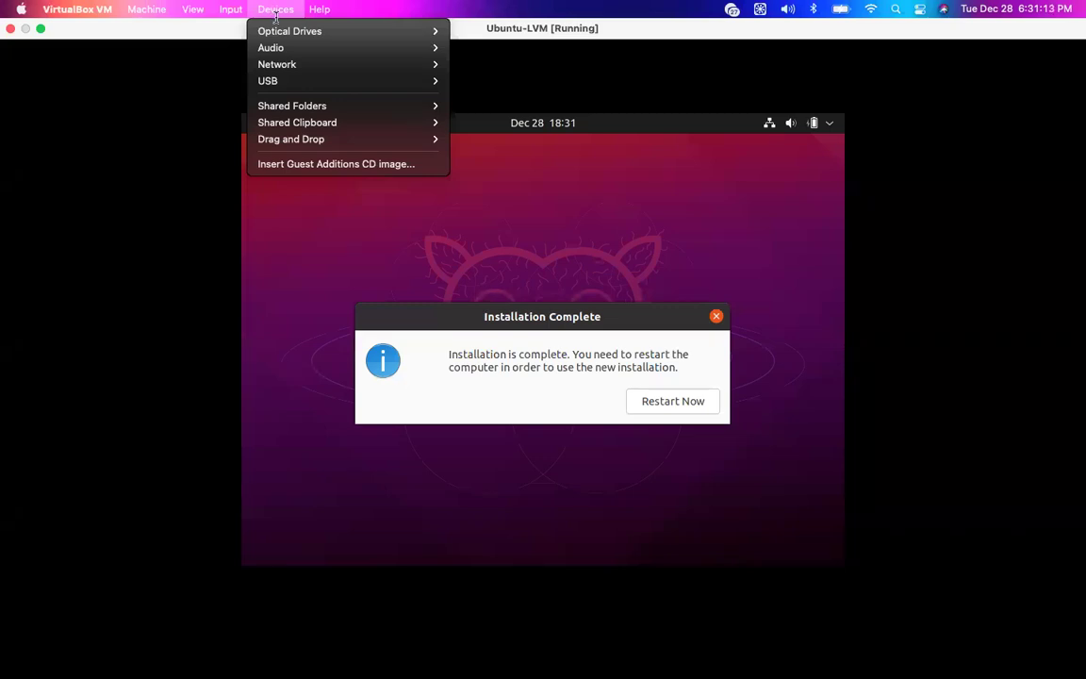
mouse_move(271, 32)
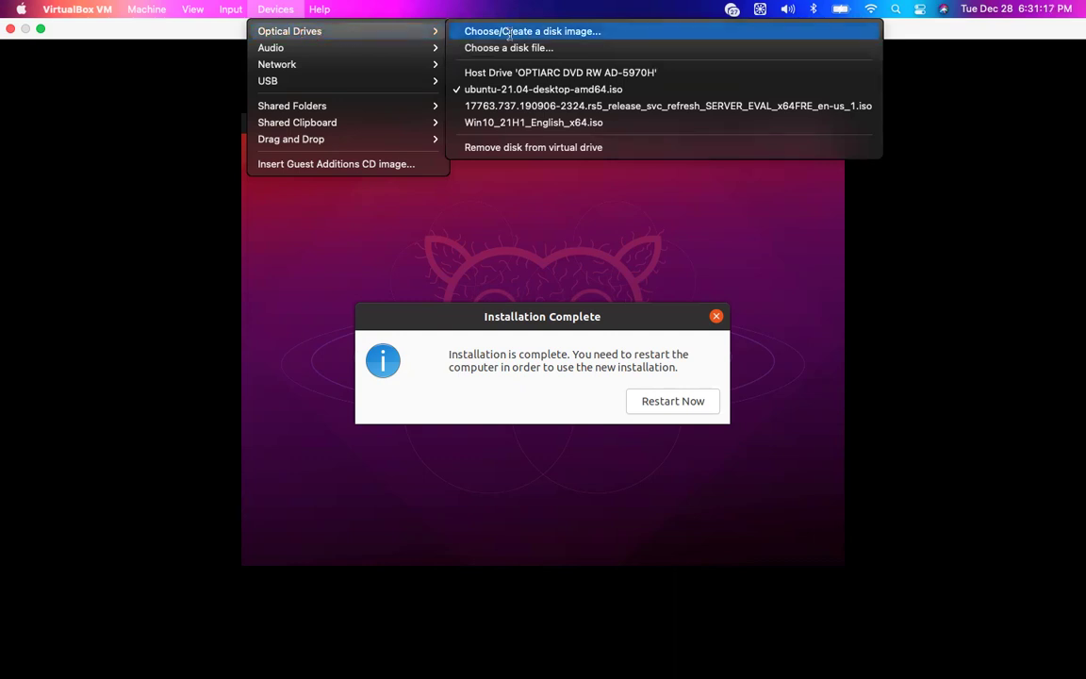
click(519, 147)
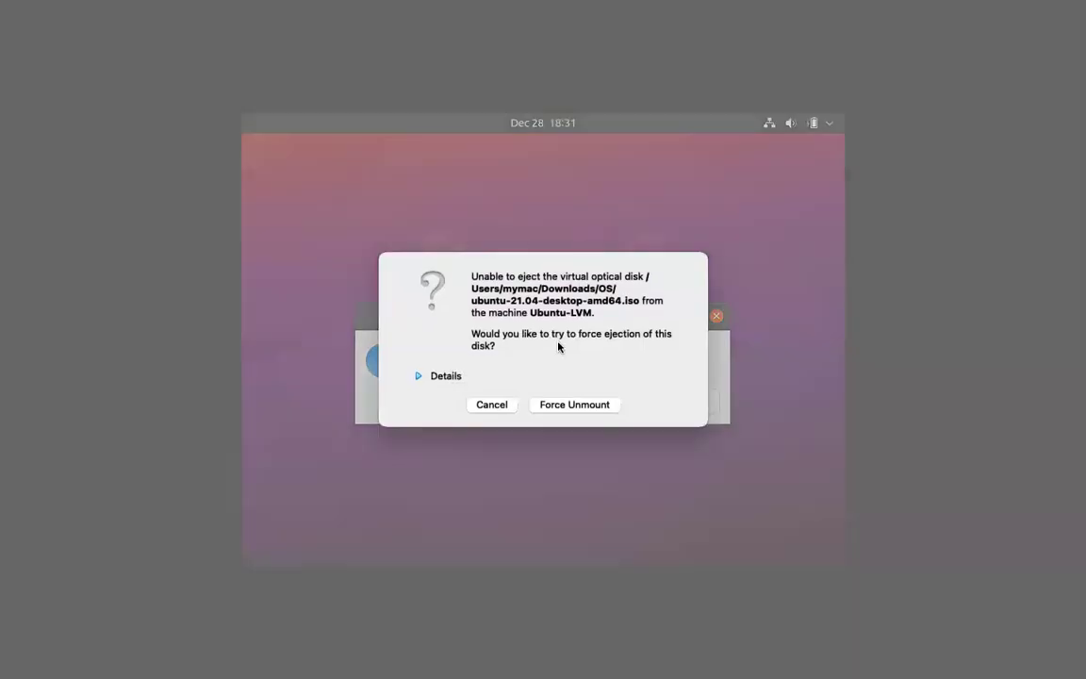
Return to the VirtualBox Manager, dismiss the problem report, and start the Ubuntu-LVM machine again.
key(ctrl+Left)
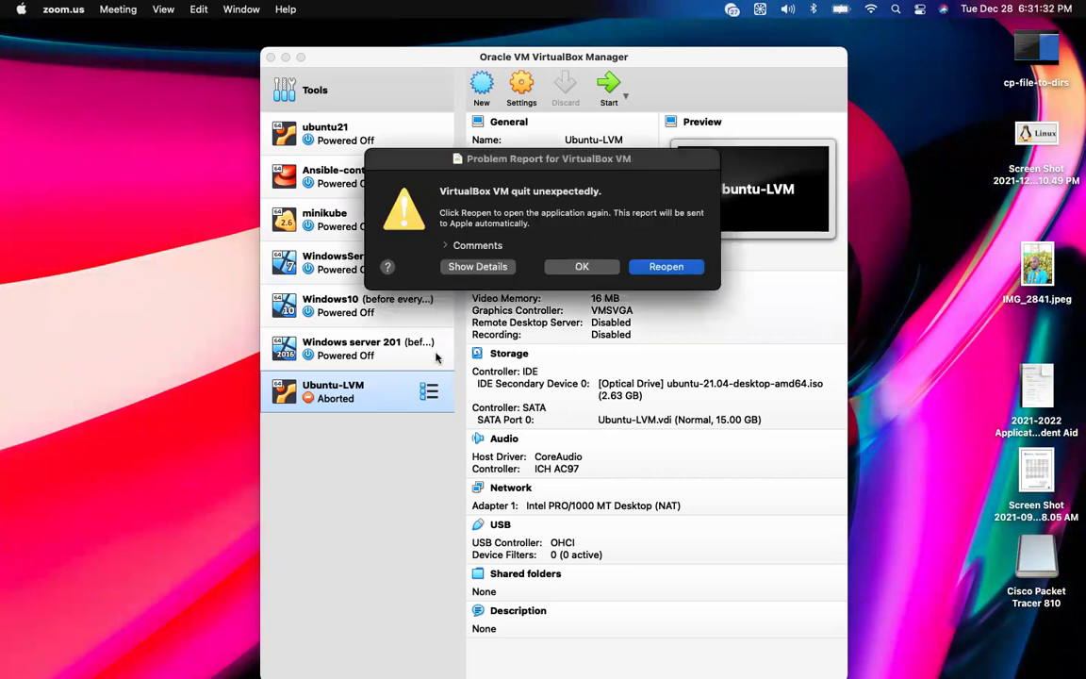
click(586, 267)
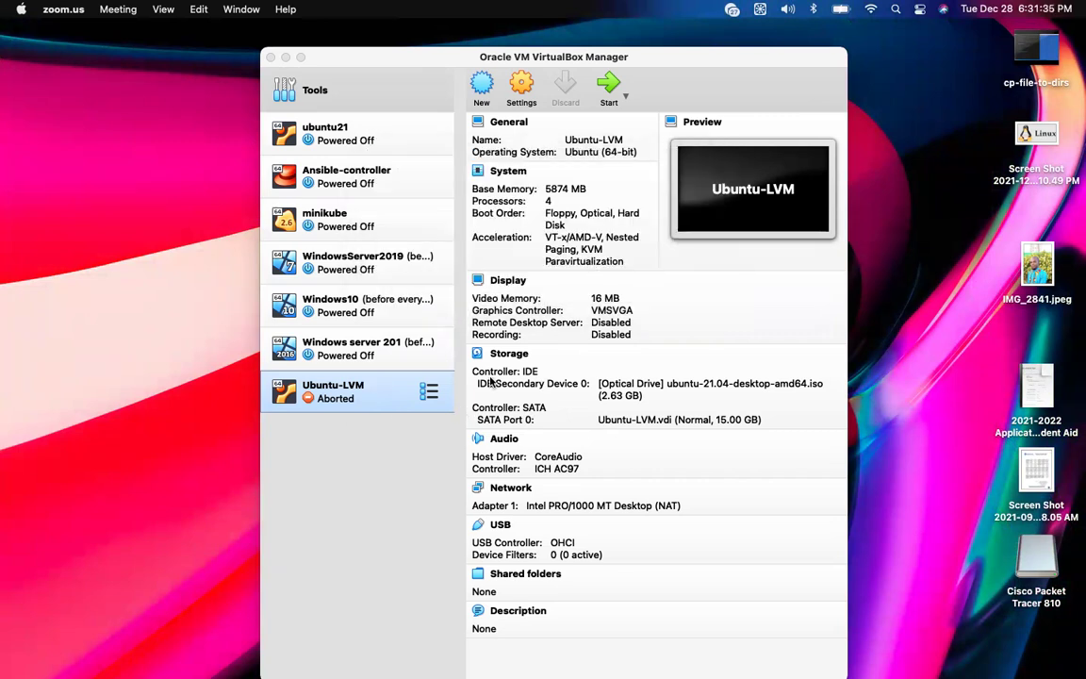
click(608, 87)
click(608, 87)
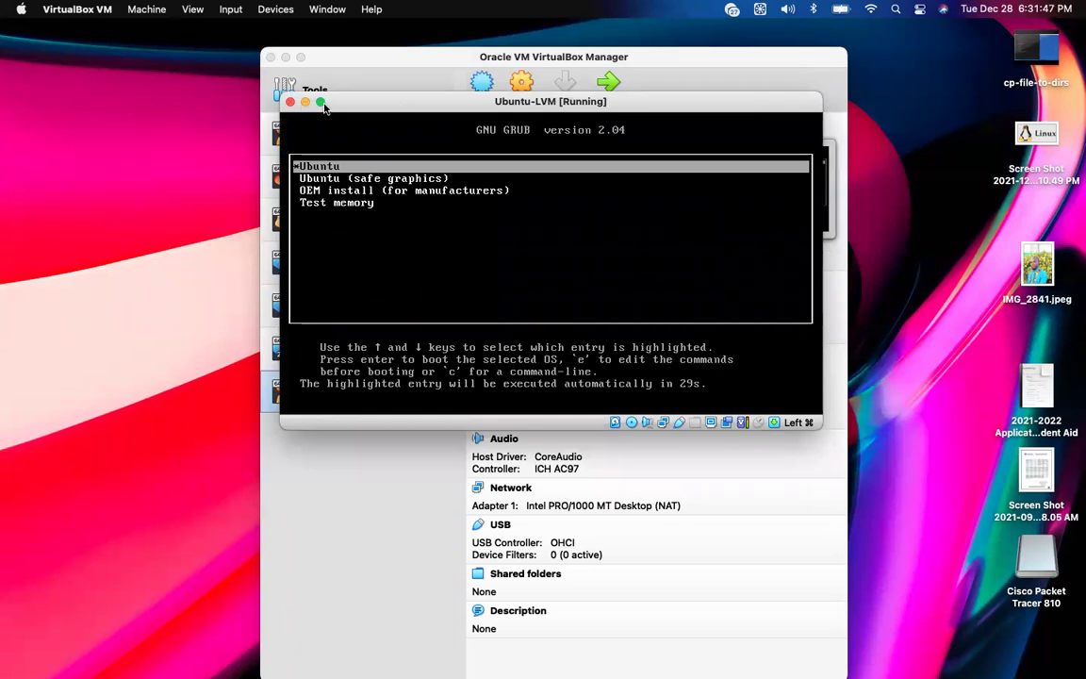
Minimize the Ubuntu-LVM window and remove ubuntu-21.04-desktop-amd64.iso from the IDE Secondary Device 0 optical drive.
mouse_move(320, 102)
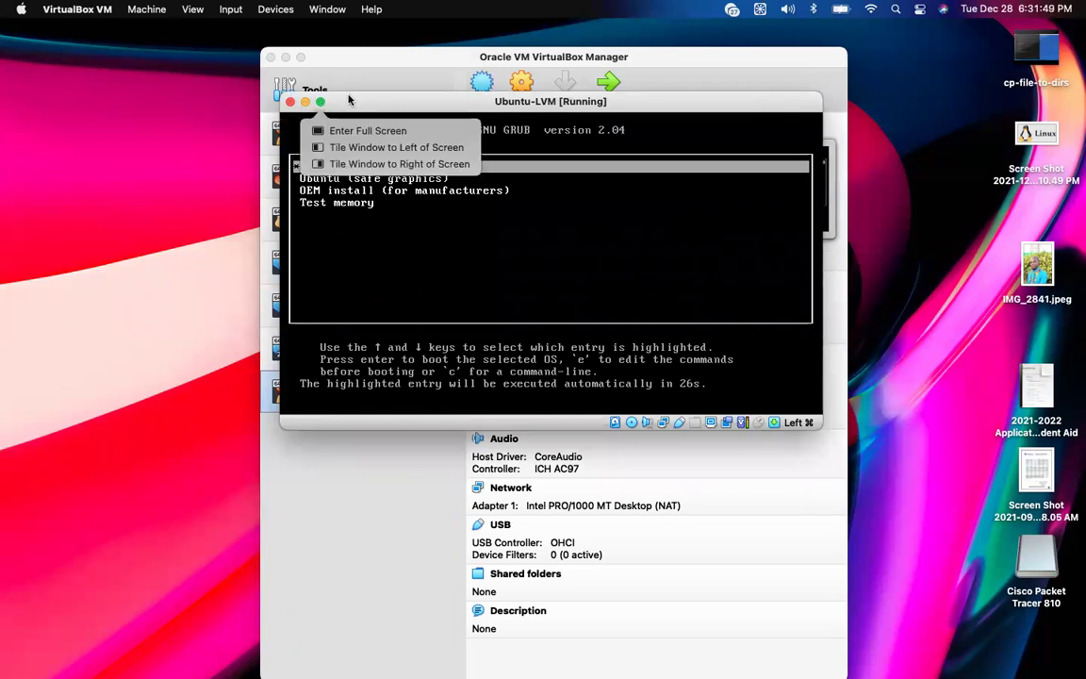
click(306, 103)
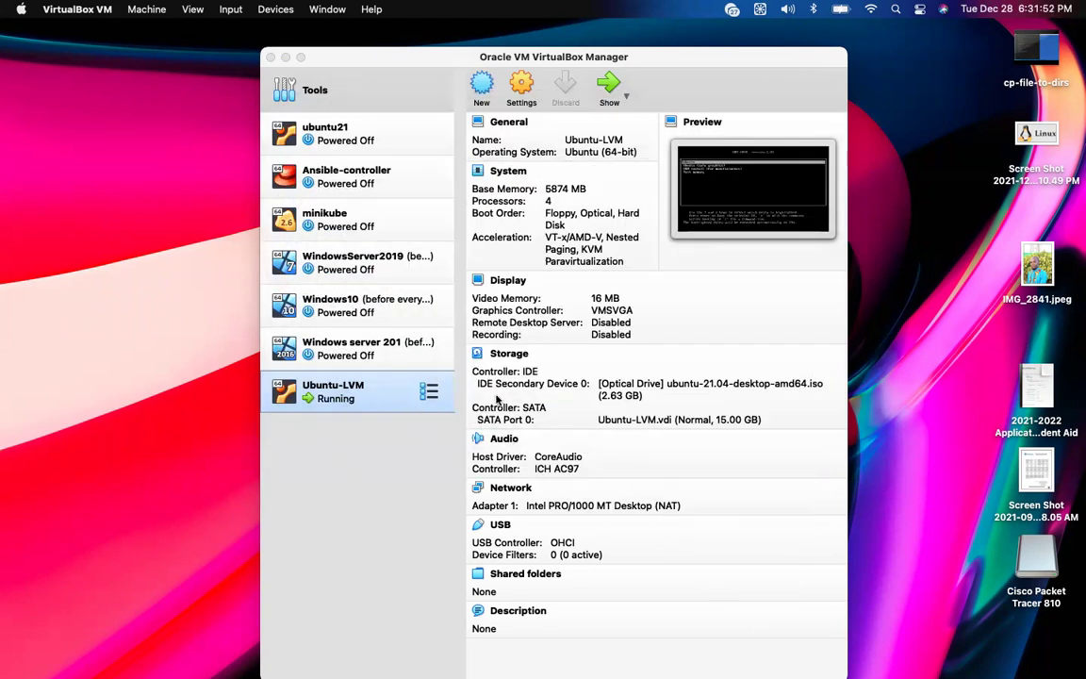
click(705, 383)
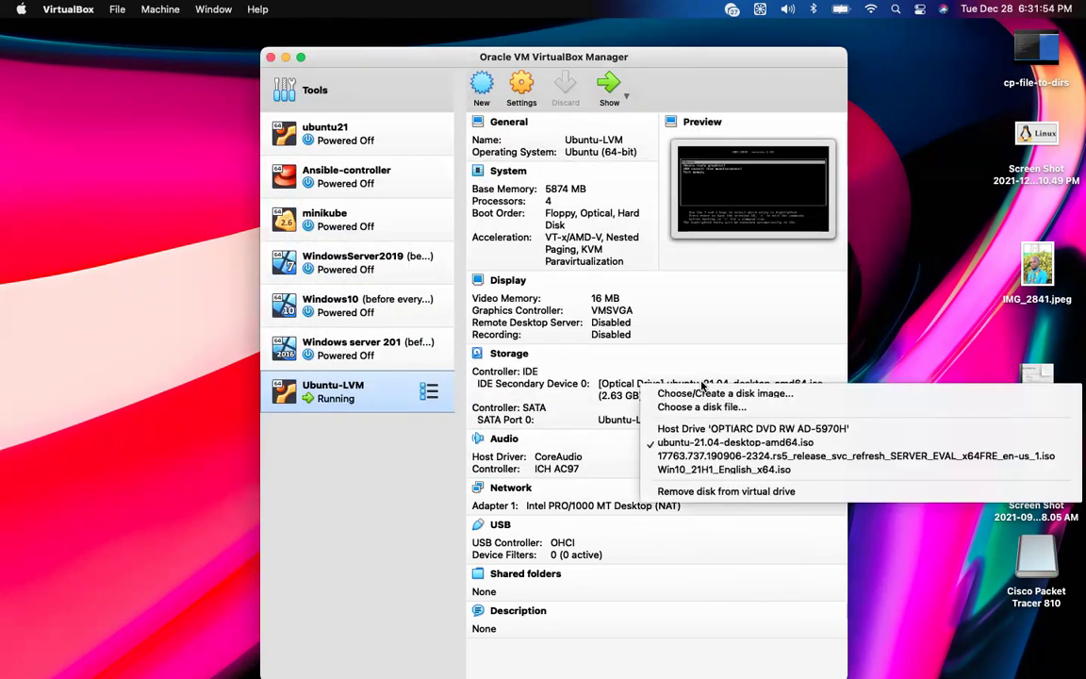
click(680, 491)
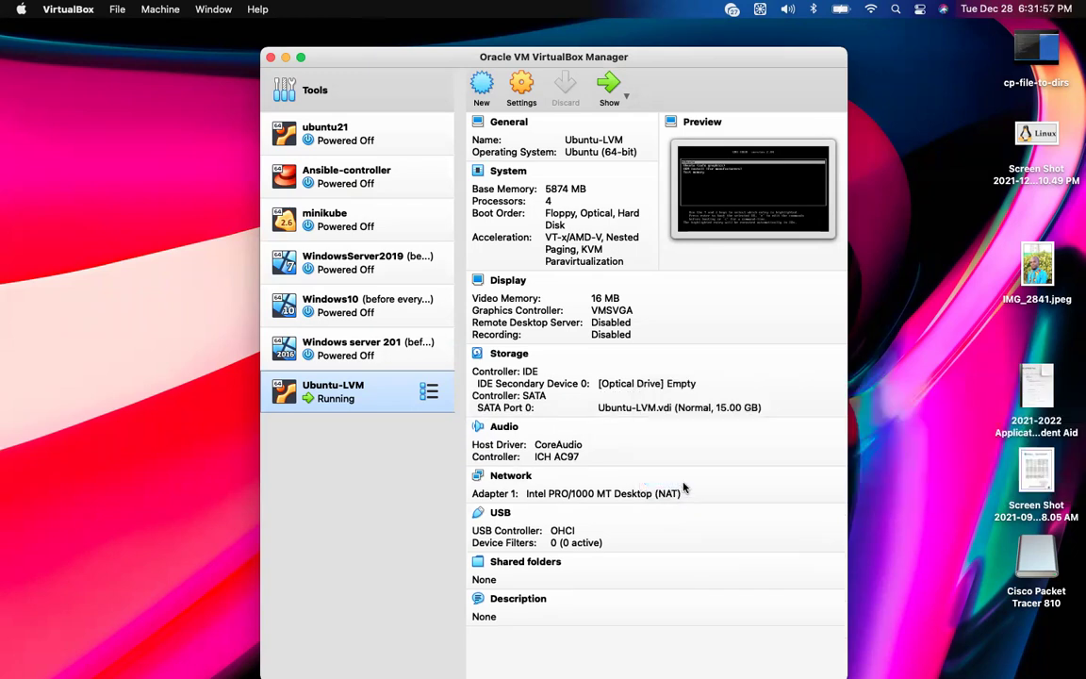
Reset the Ubuntu-LVM machine and restore its window to reach the Ubuntu login screen.
right_click(394, 389)
mouse_move(497, 516)
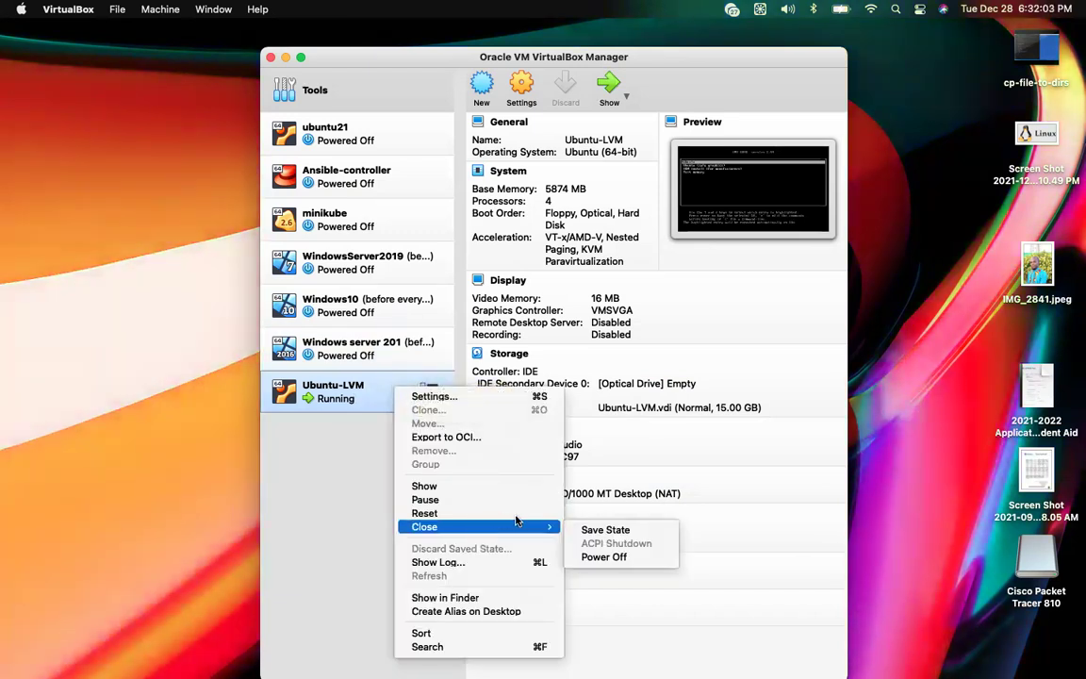
click(481, 514)
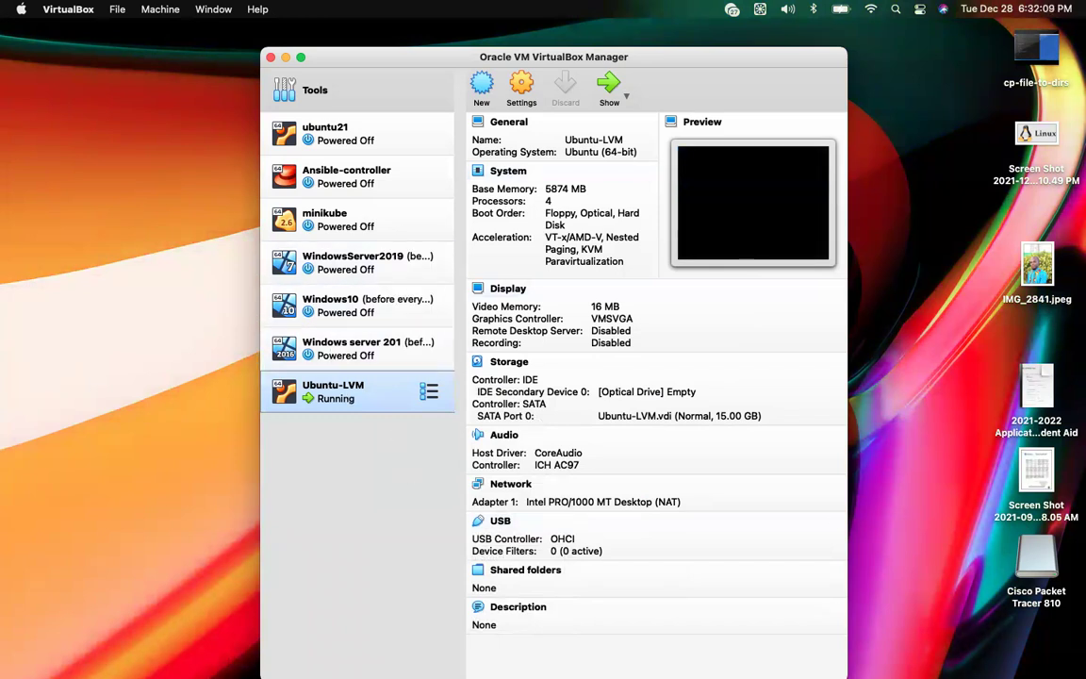
mouse_move(765, 665)
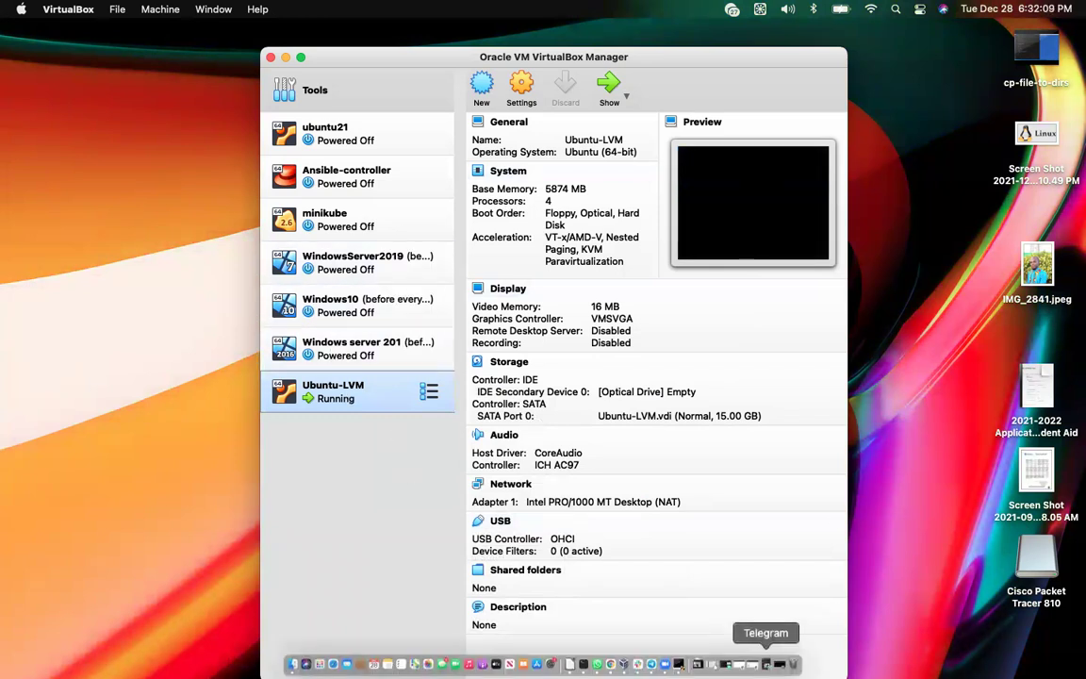
click(682, 665)
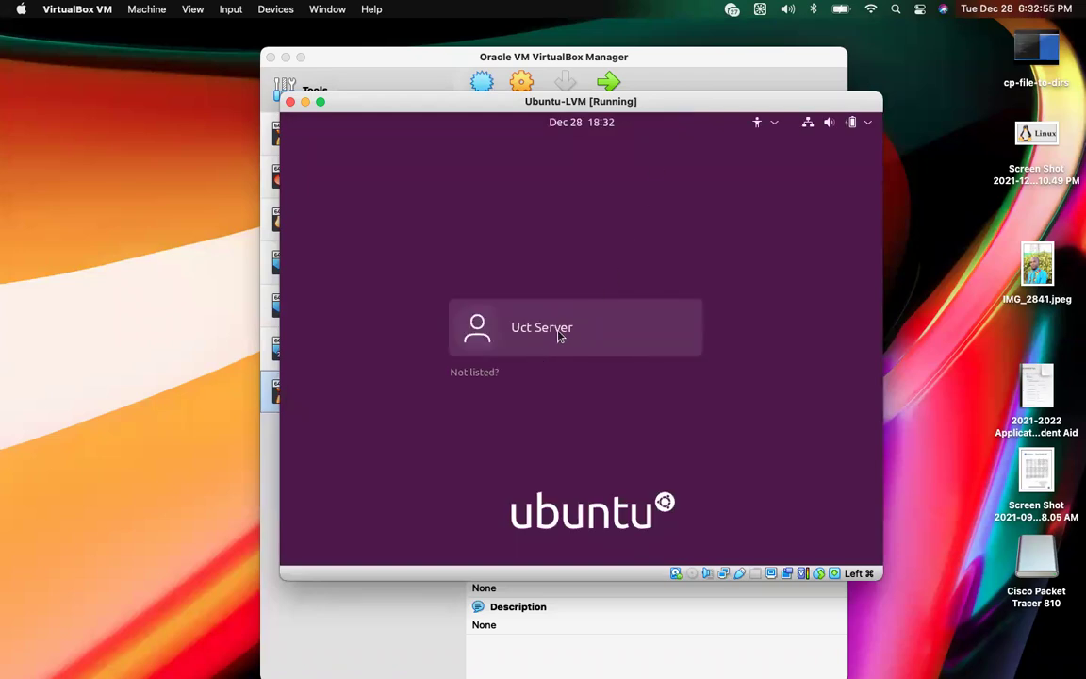
Log in to the Uct Server account with its password and maximize the Ubuntu-LVM window.
click(558, 337)
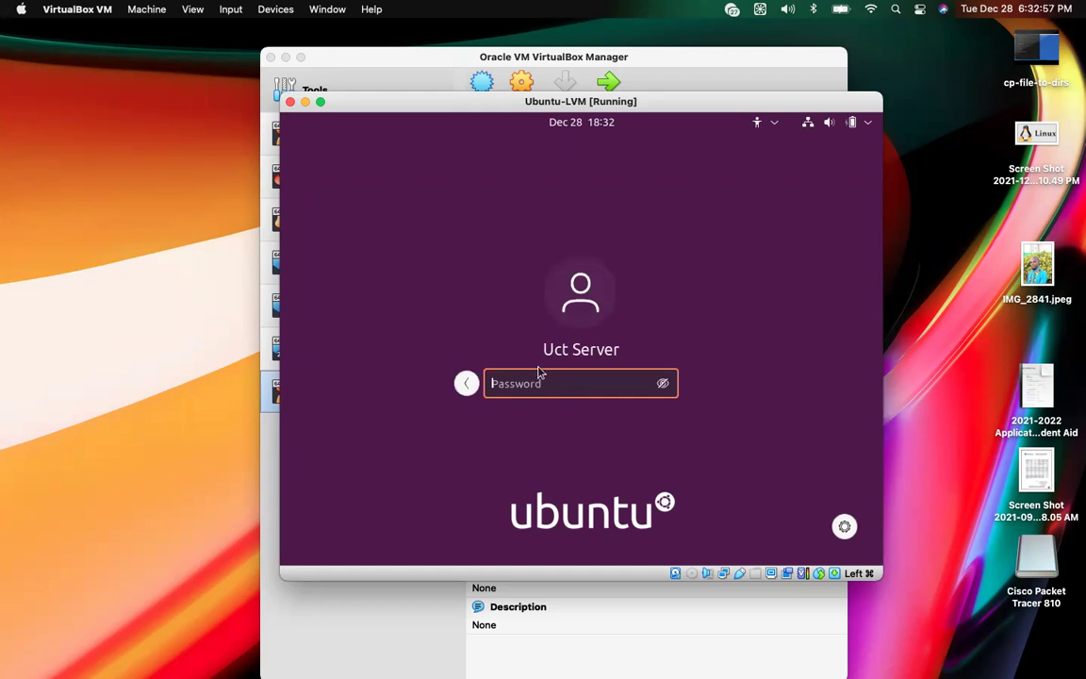
text(•••••)
key(Return)
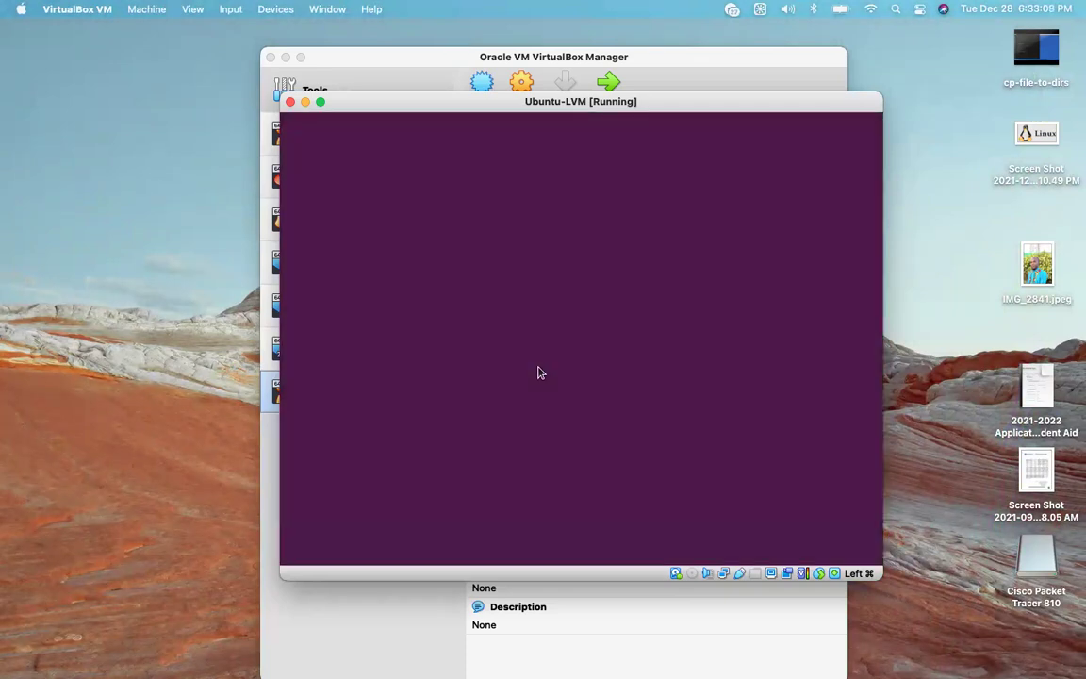
double_click(507, 101)
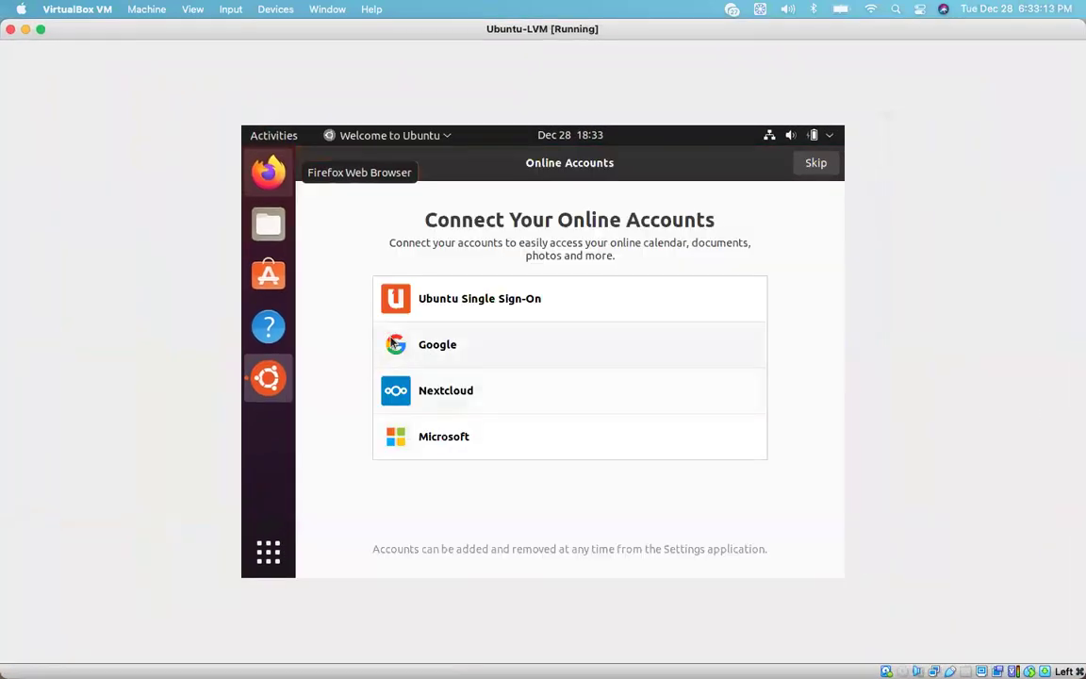
Complete the Ubuntu welcome setup, skipping online accounts, agreeing to send system info to Canonical, and leaving Location Services off.
click(812, 162)
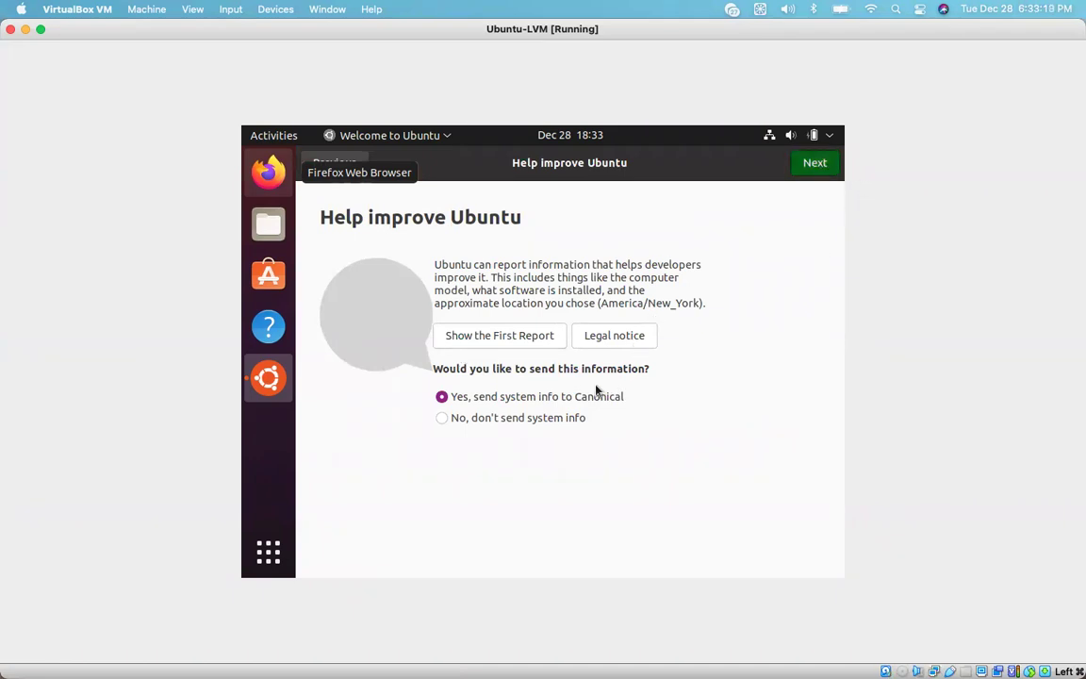
key(Return)
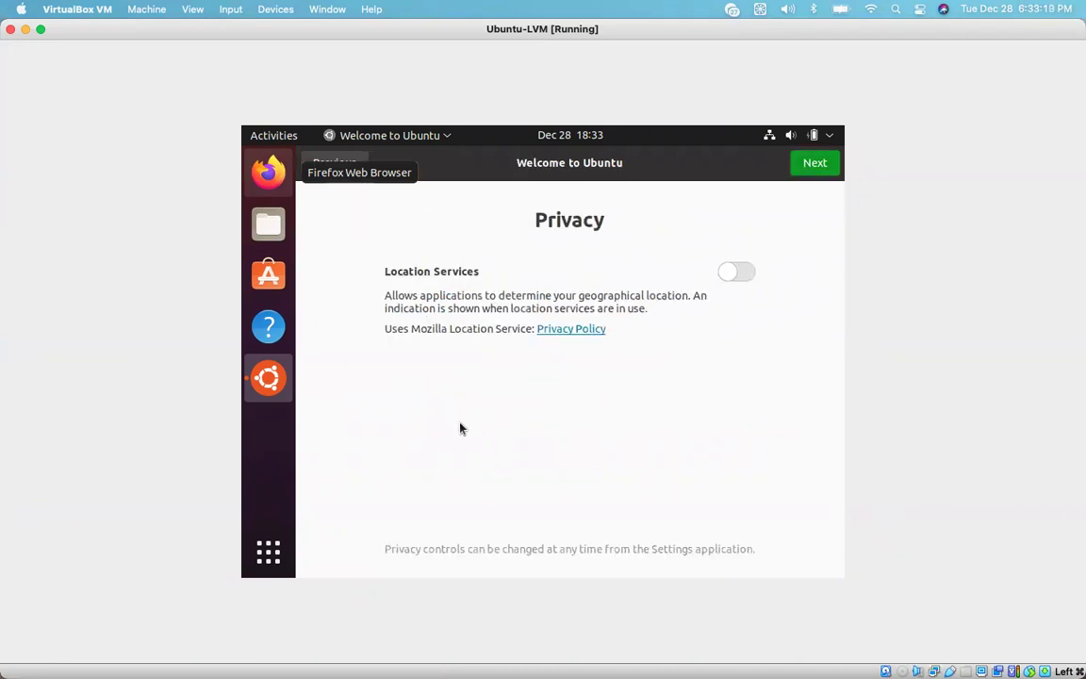
click(816, 162)
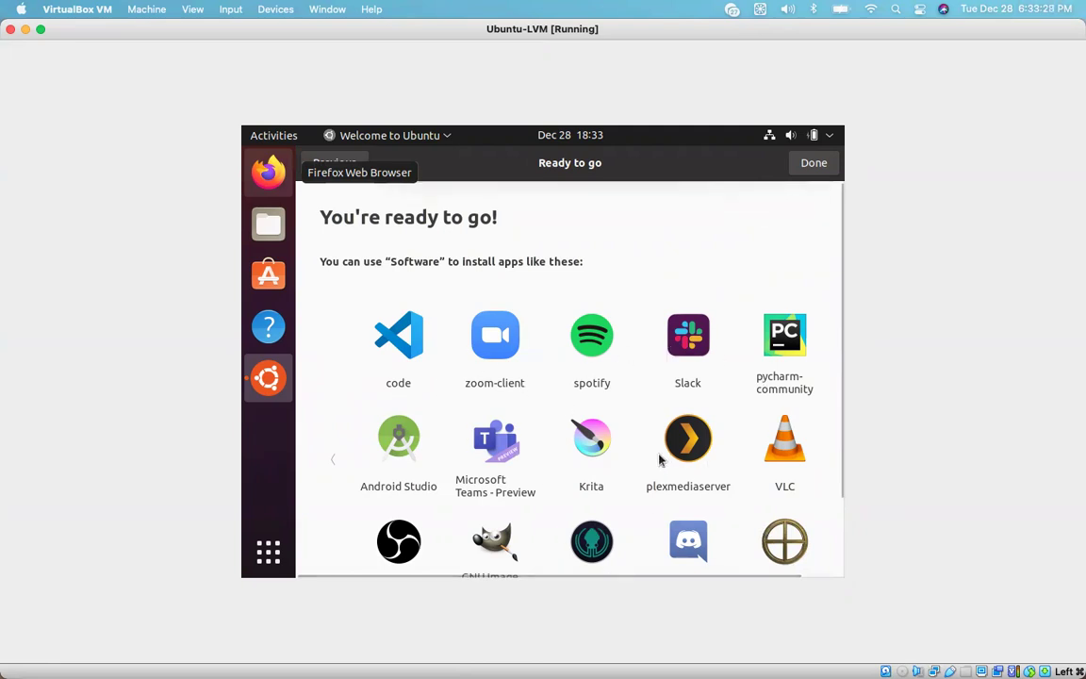
scroll(659, 455, down, 2)
scroll(509, 367, up, 2)
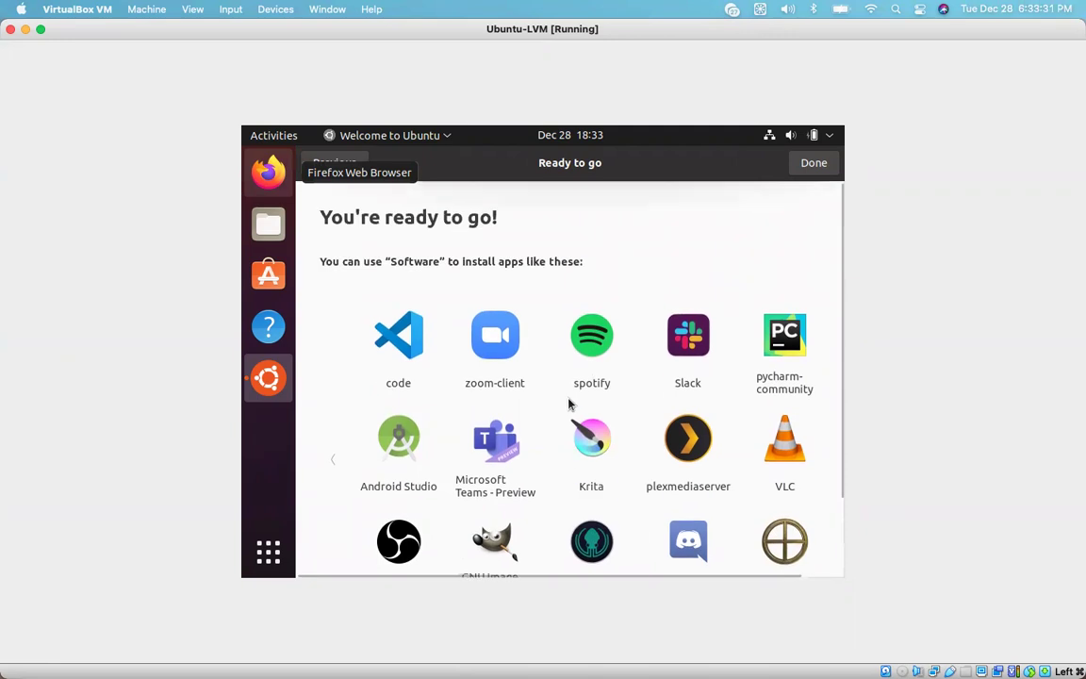
click(813, 164)
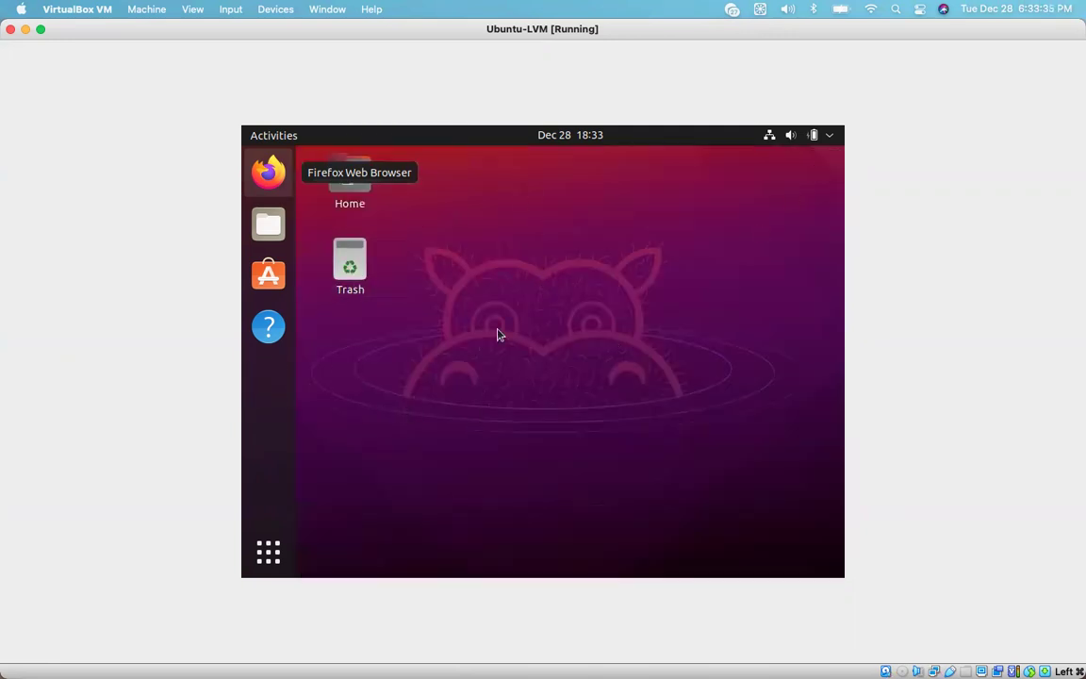
Launch Terminal from the applications overview, add it to the dock favorites, and close its window.
click(270, 556)
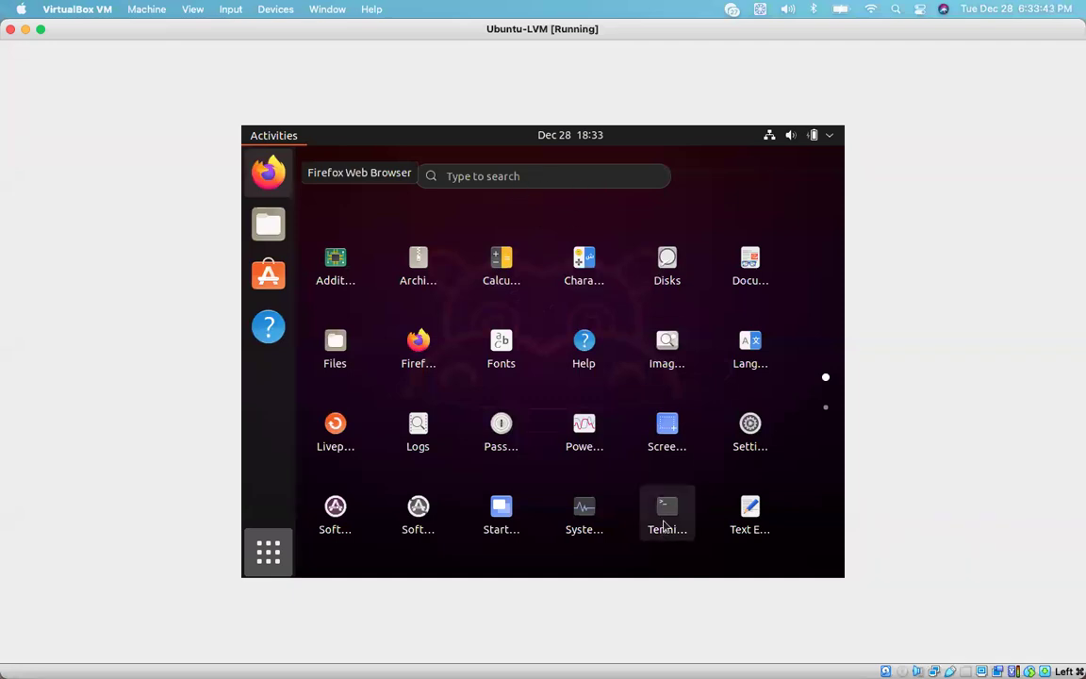
drag(662, 507, 252, 371)
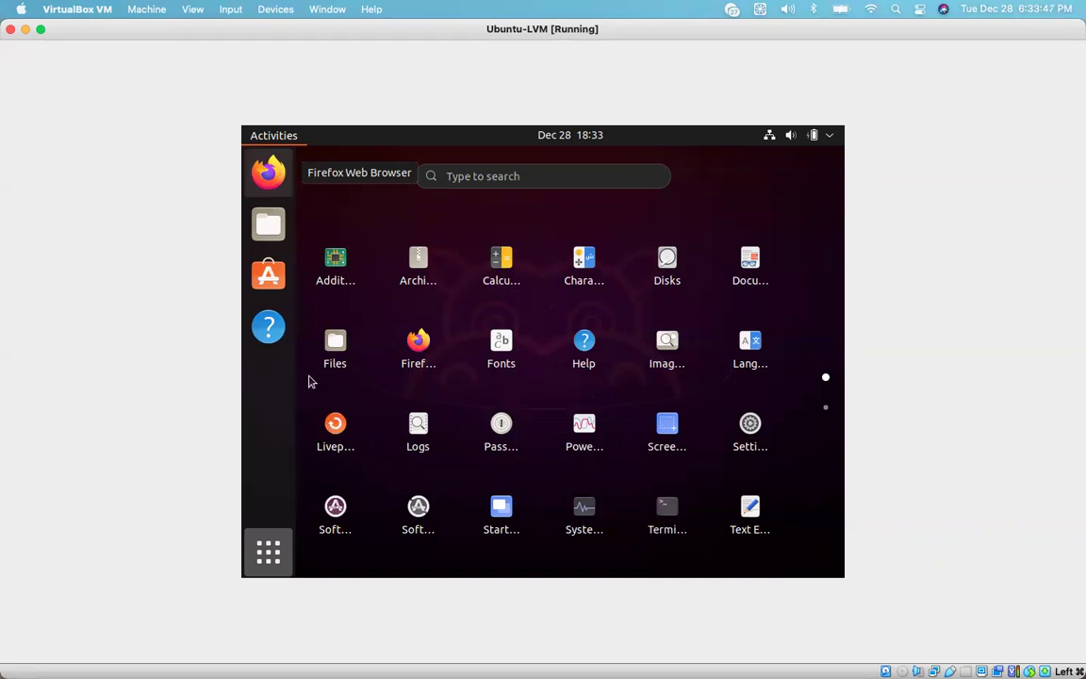
click(669, 514)
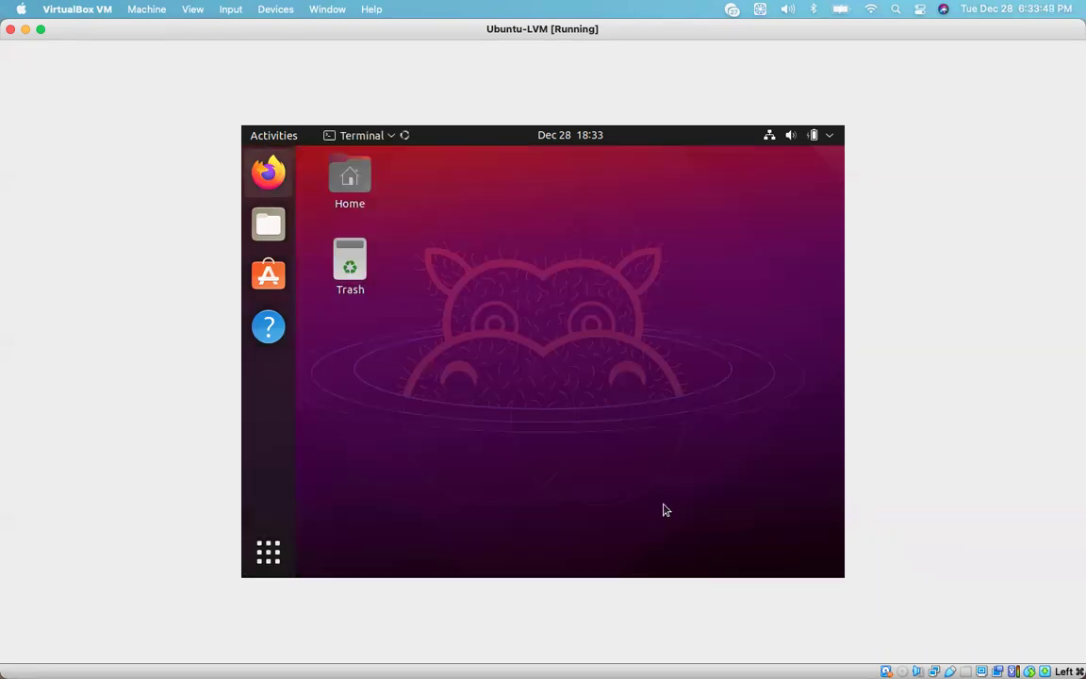
right_click(265, 376)
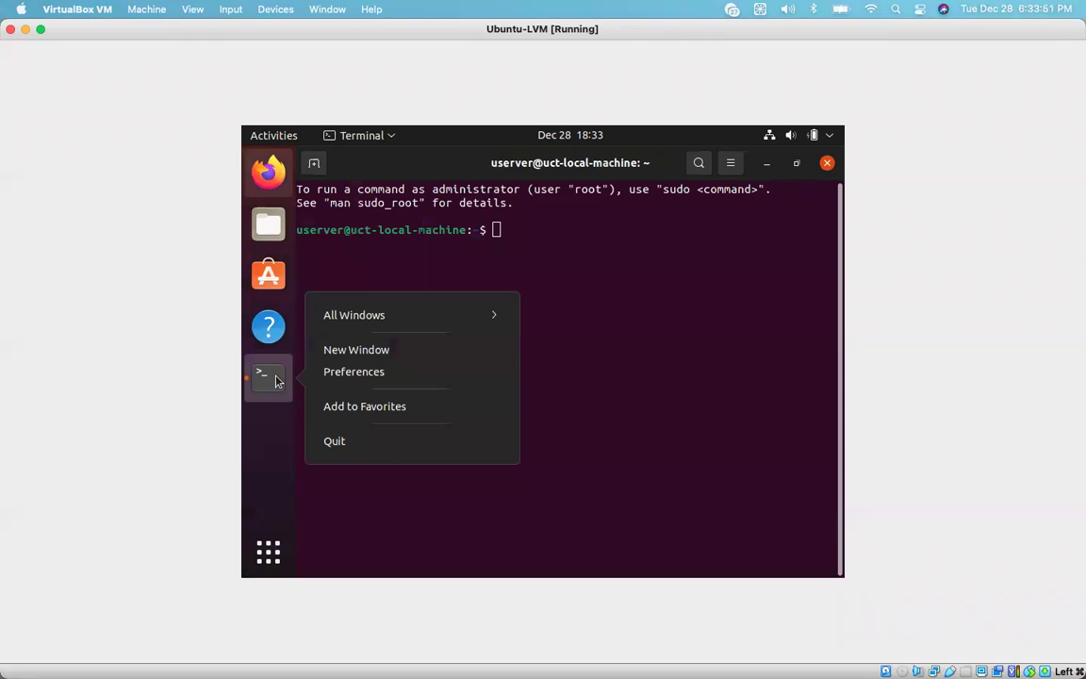
click(401, 415)
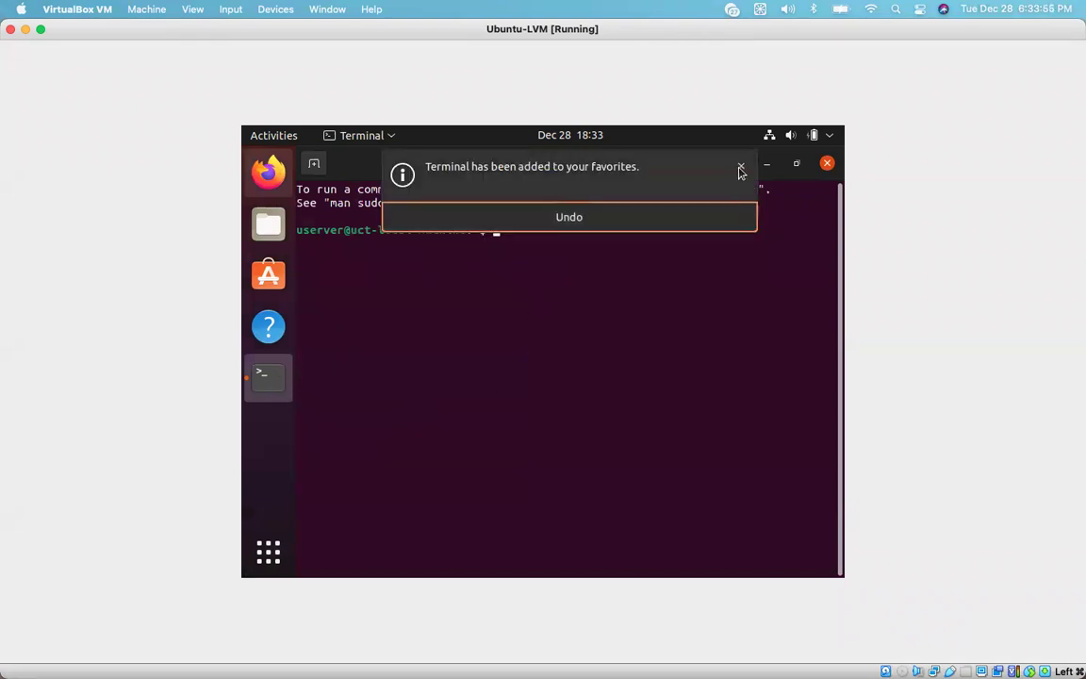
click(740, 169)
click(825, 163)
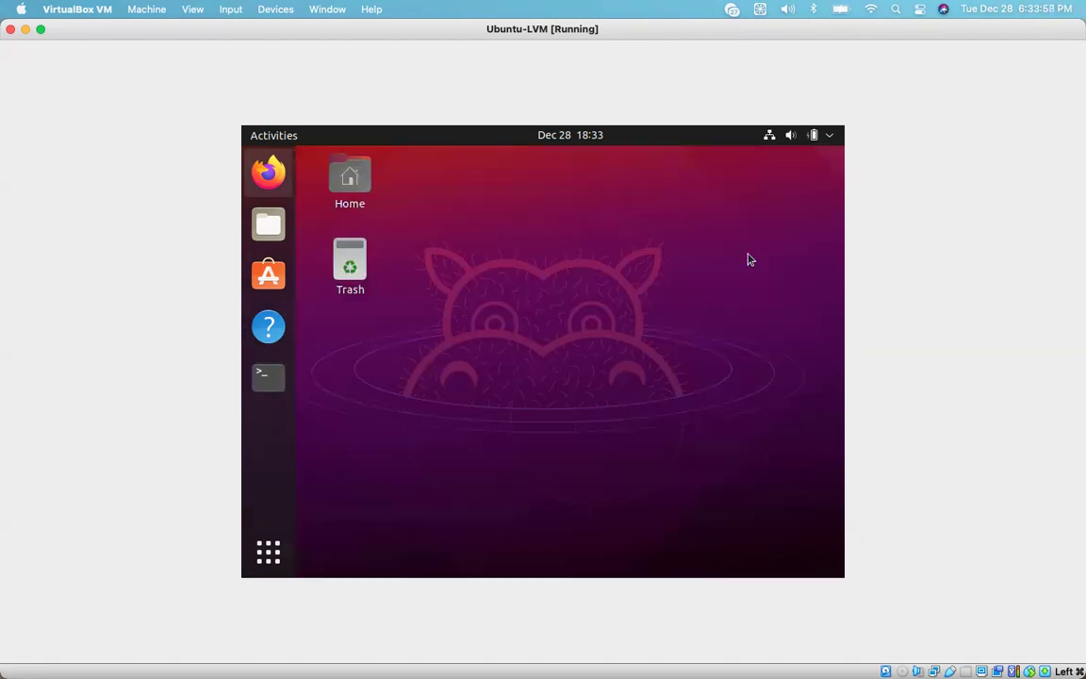
Reopen Terminal and run lvm version, postponing both the Ubuntu 21.10 upgrade and the software updates.
click(270, 375)
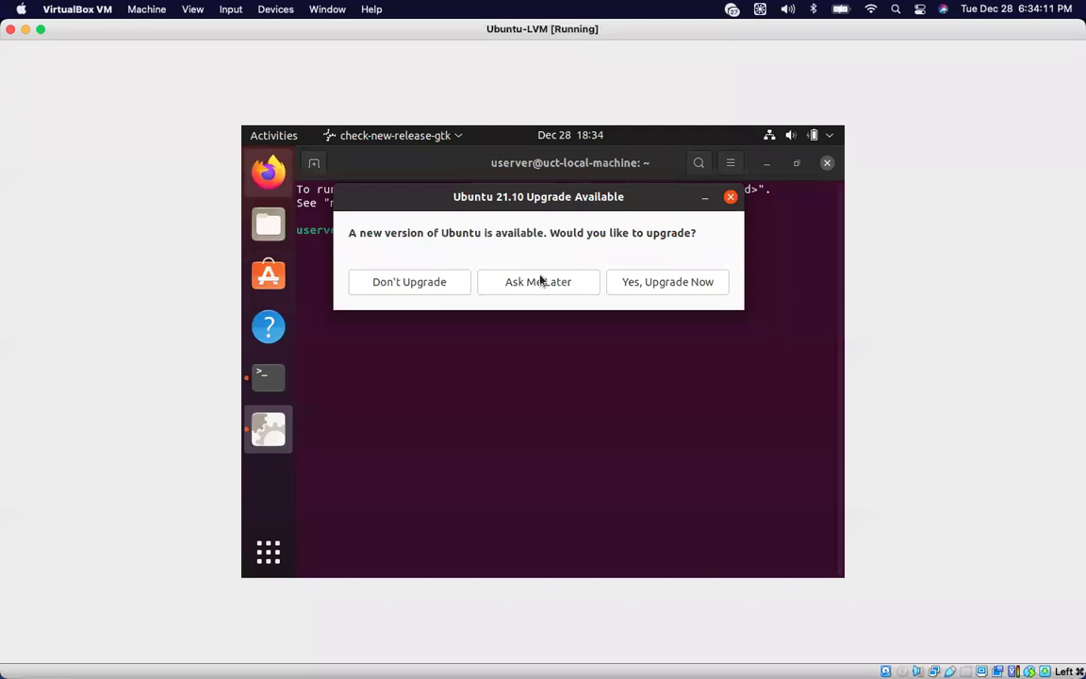
click(556, 282)
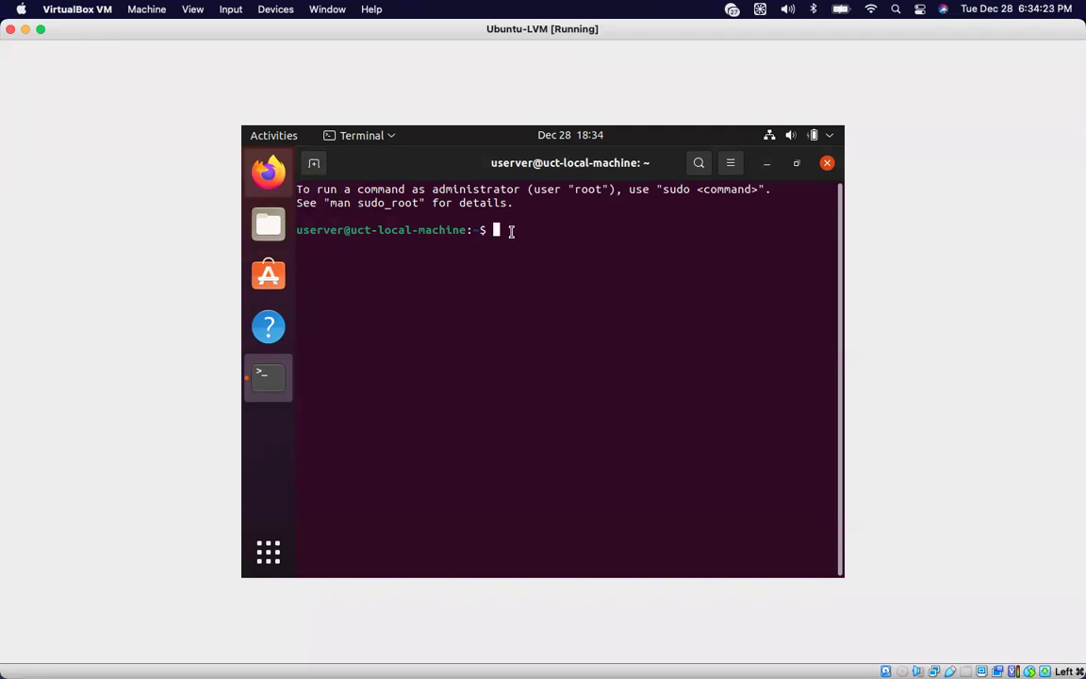
text(lvm version)
key(Return)
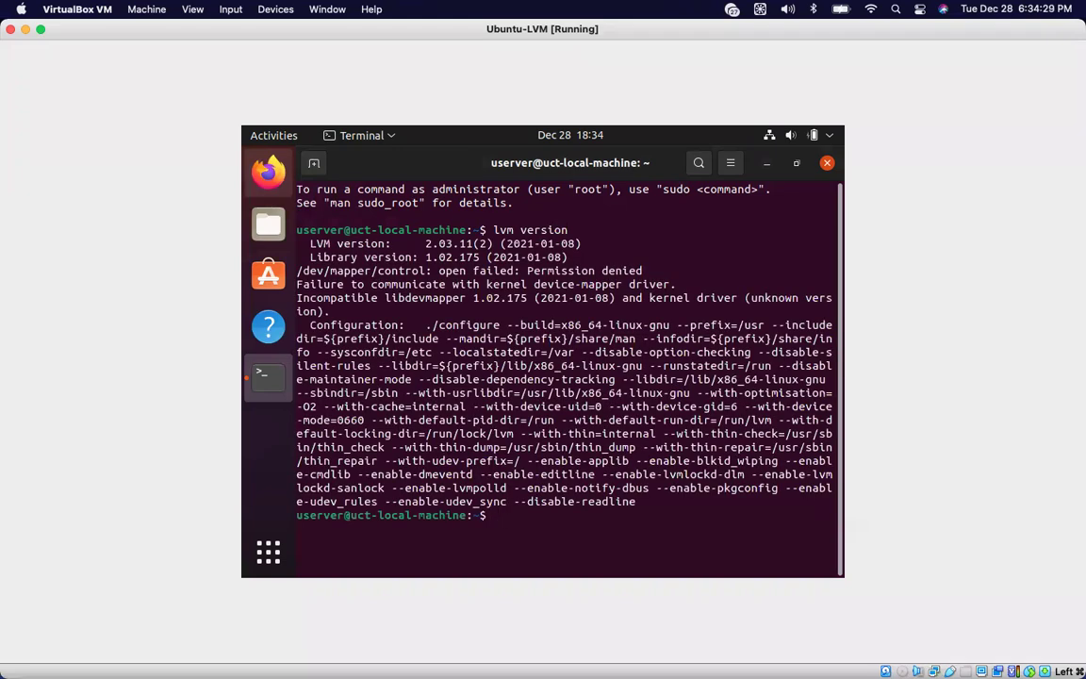
drag(451, 270, 641, 271)
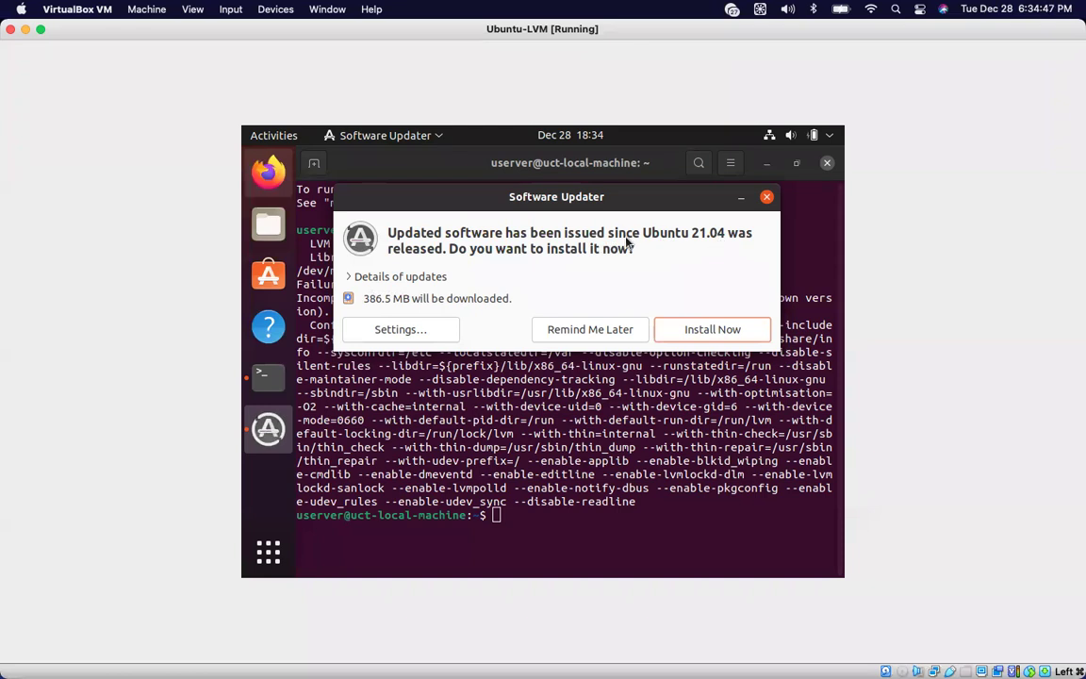
click(580, 330)
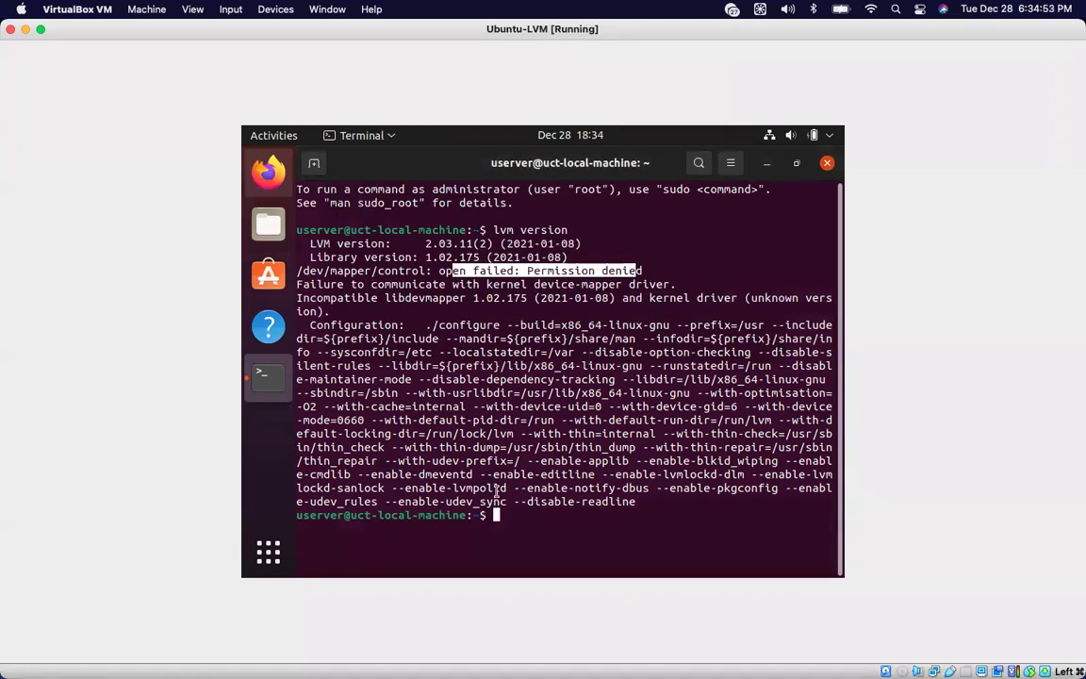
Clear the terminal, list the mounted filesystems with df -Th, and highlight the /dev/mapper/vgubuntu-root entry.
key(ctrl+l)
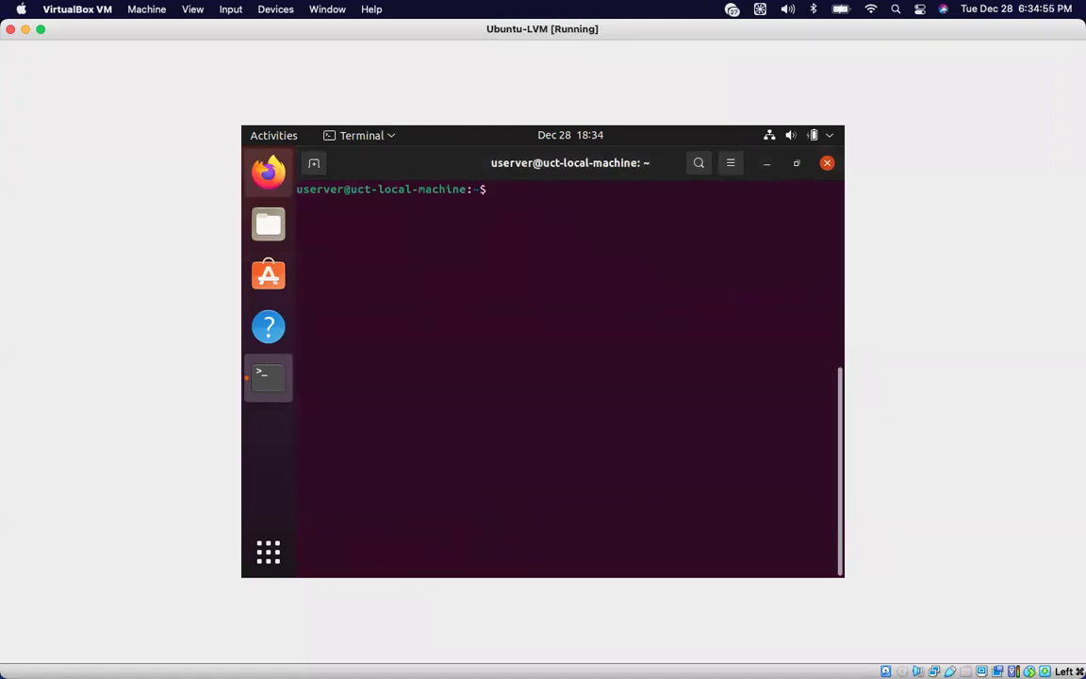
text(df -Y)
key(BackSpace)
text(Th)
key(Return)
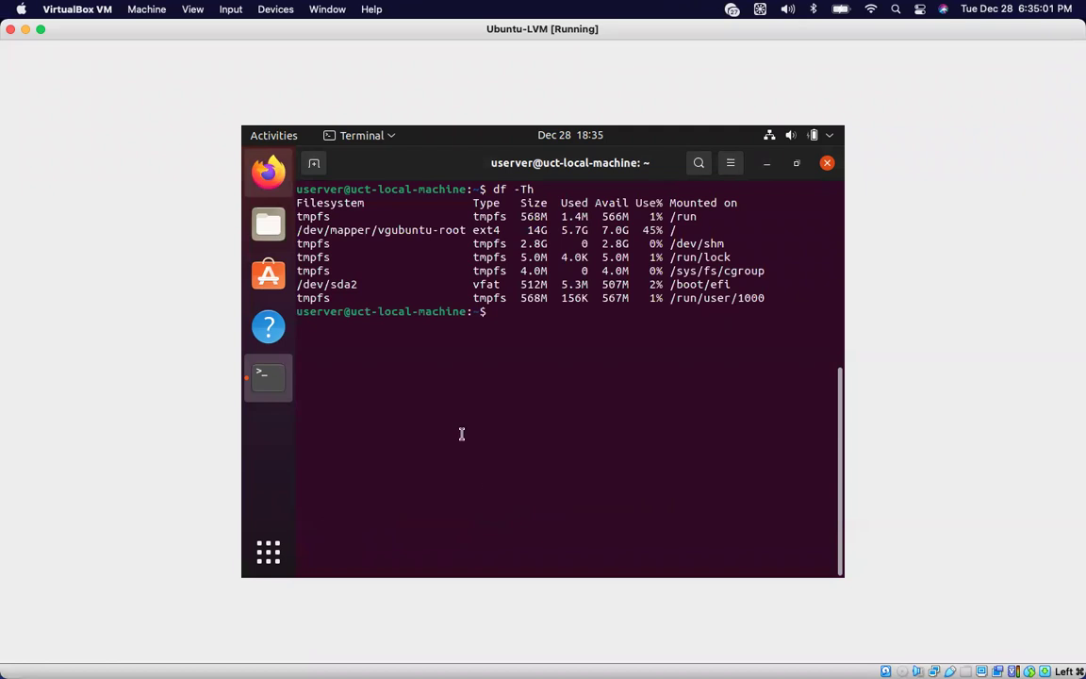
mouse_move(308, 239)
mouse_down()
mouse_move(393, 230)
mouse_move(296, 229)
mouse_up()
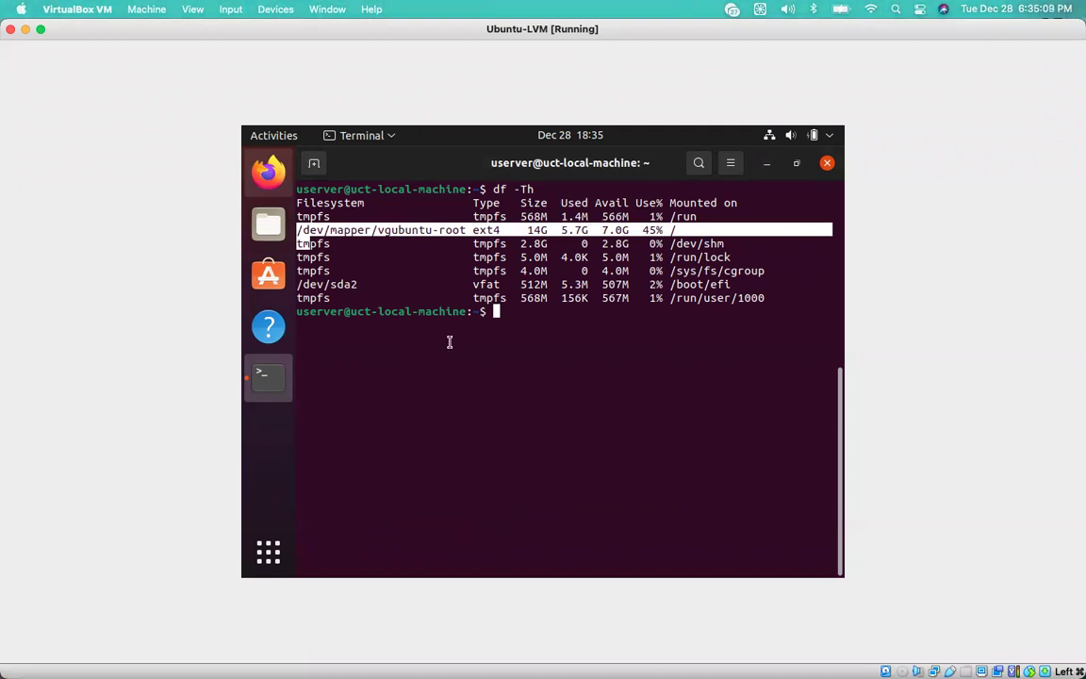
List the block devices with lsblk and highlight the type of the vgubuntu-root and vgubuntu-swap_1 volumes.
text(lsblk)
key(Return)
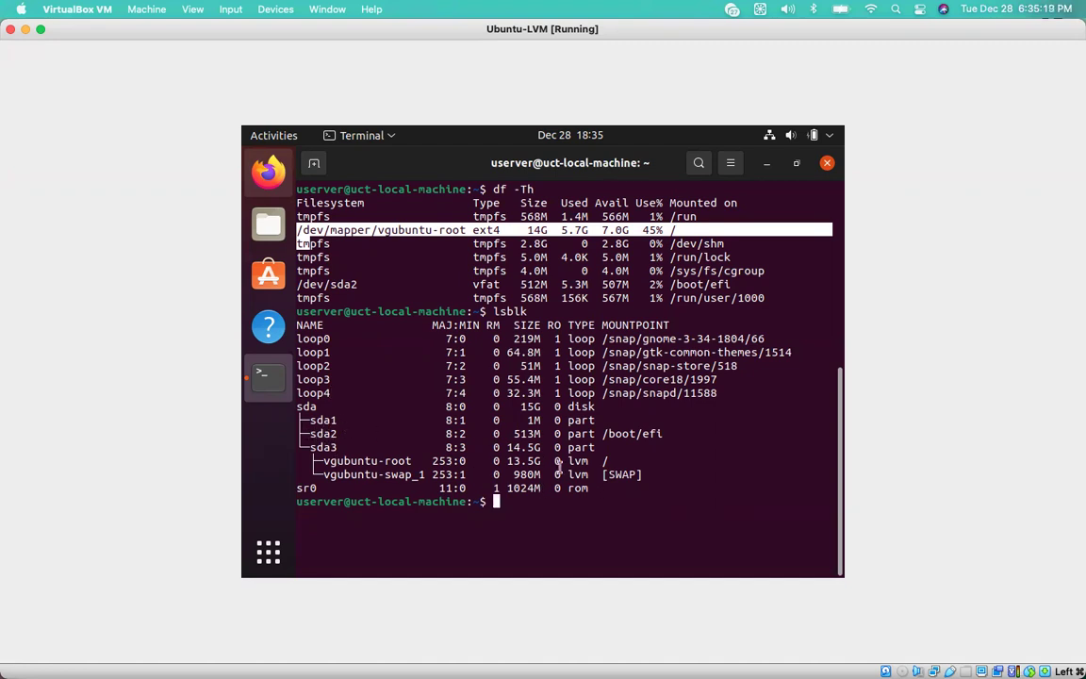
click(586, 461)
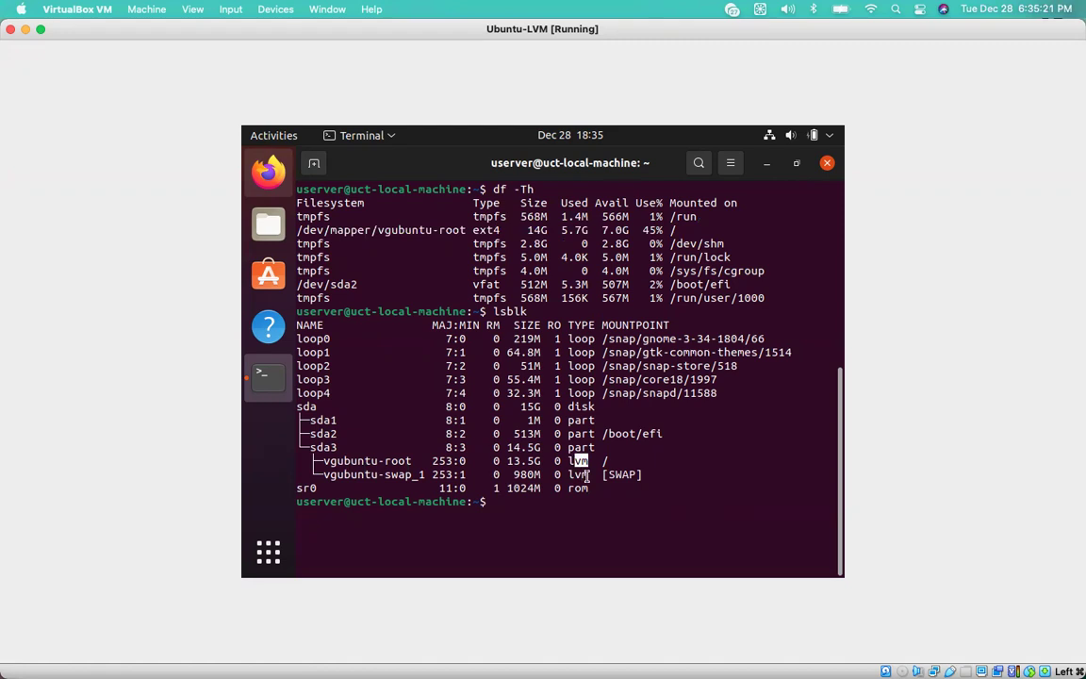
double_click(578, 475)
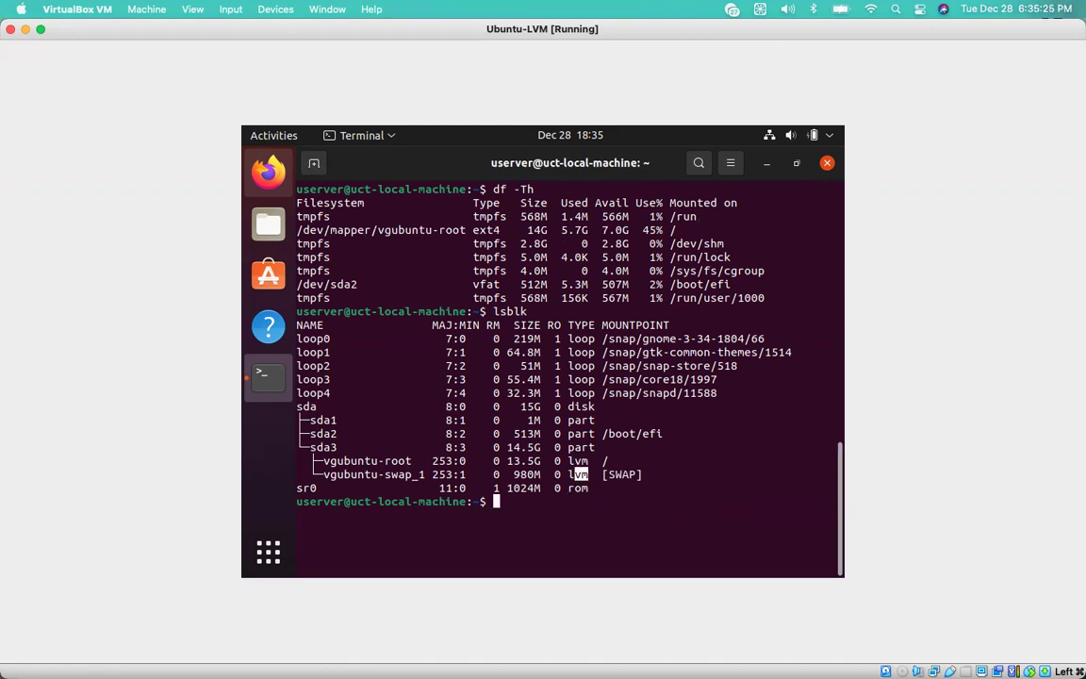
Clear the terminal, run sudo lvdisplay with the account password, and examine the paths of both logical volumes and the root volume's size.
key(ctrl+l)
text(sudo)
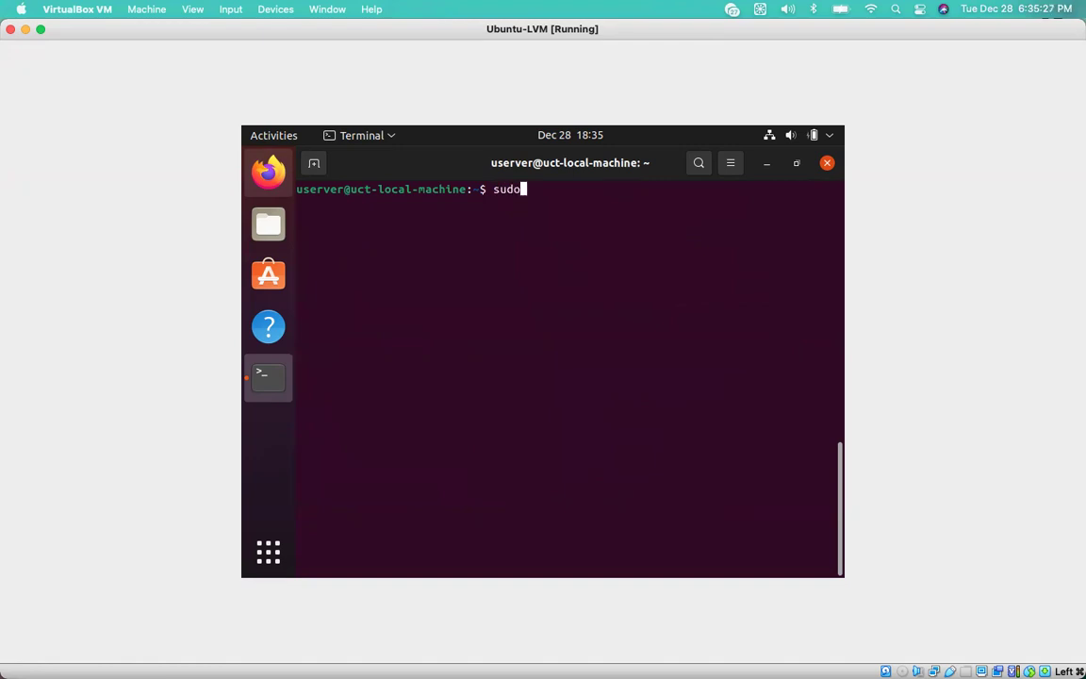
text( lvdisplay)
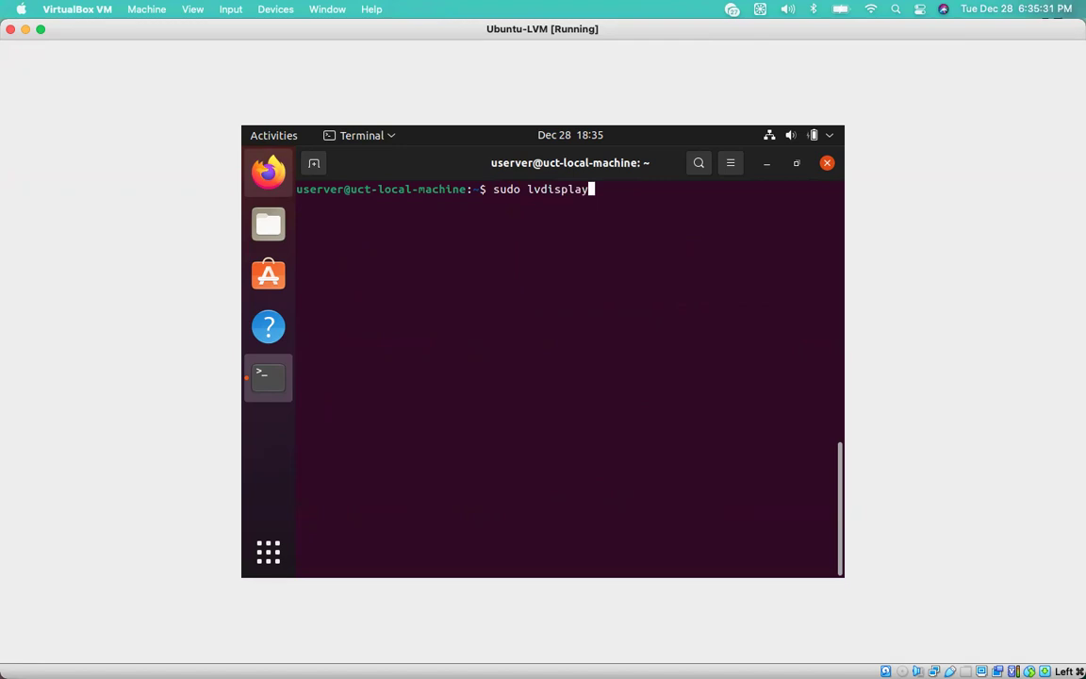
key(Return)
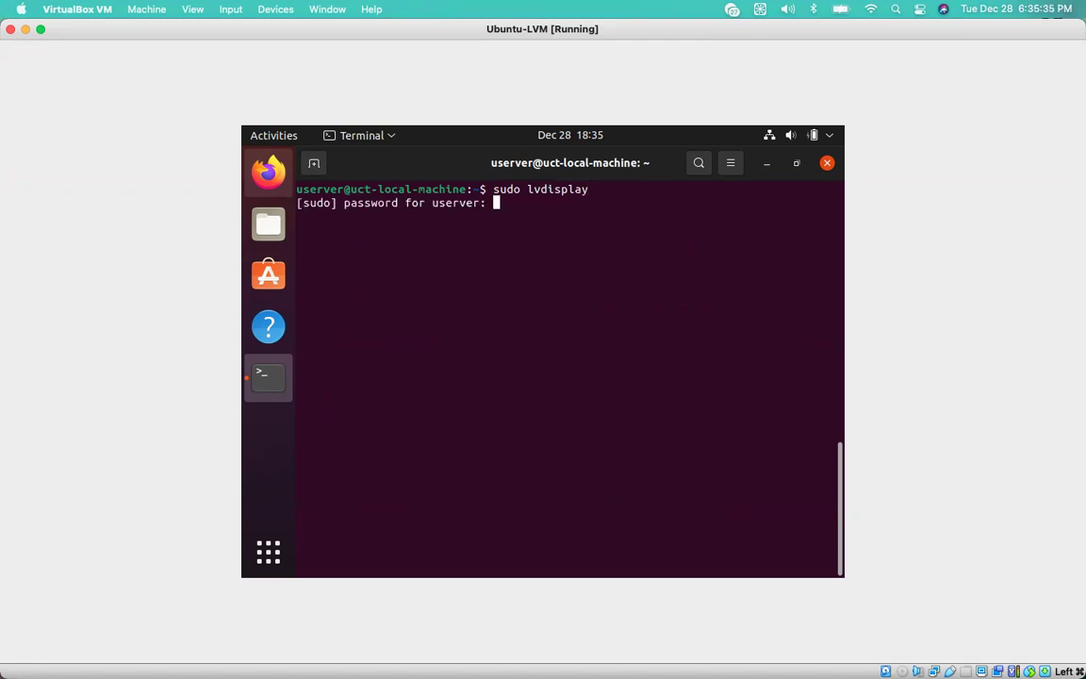
key(Return)
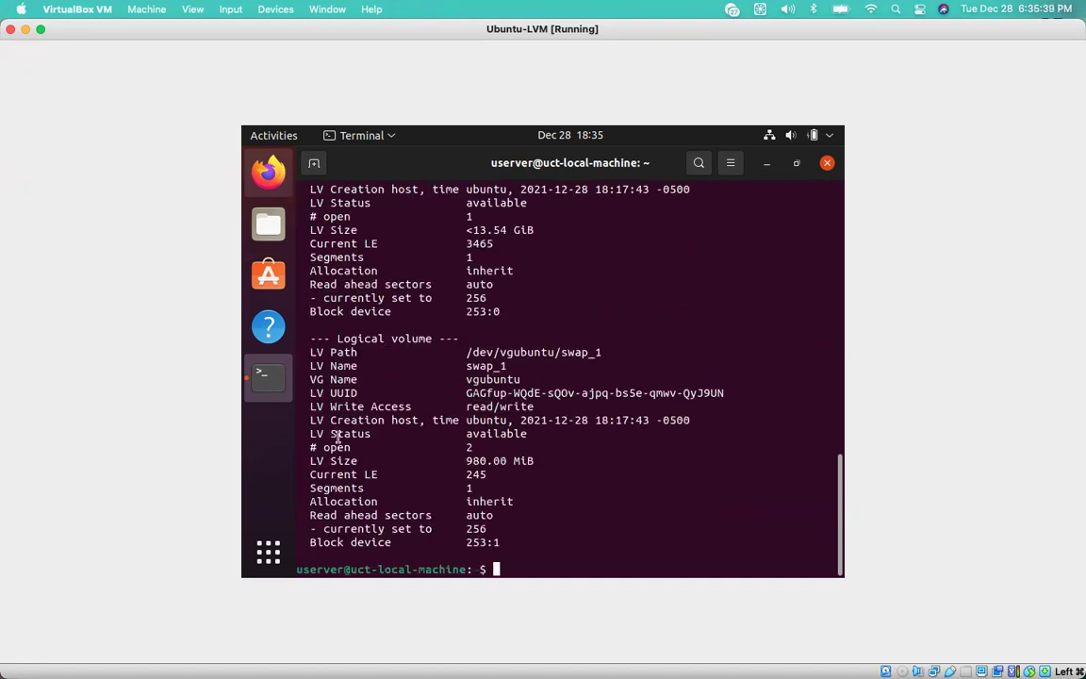
drag(601, 352, 459, 352)
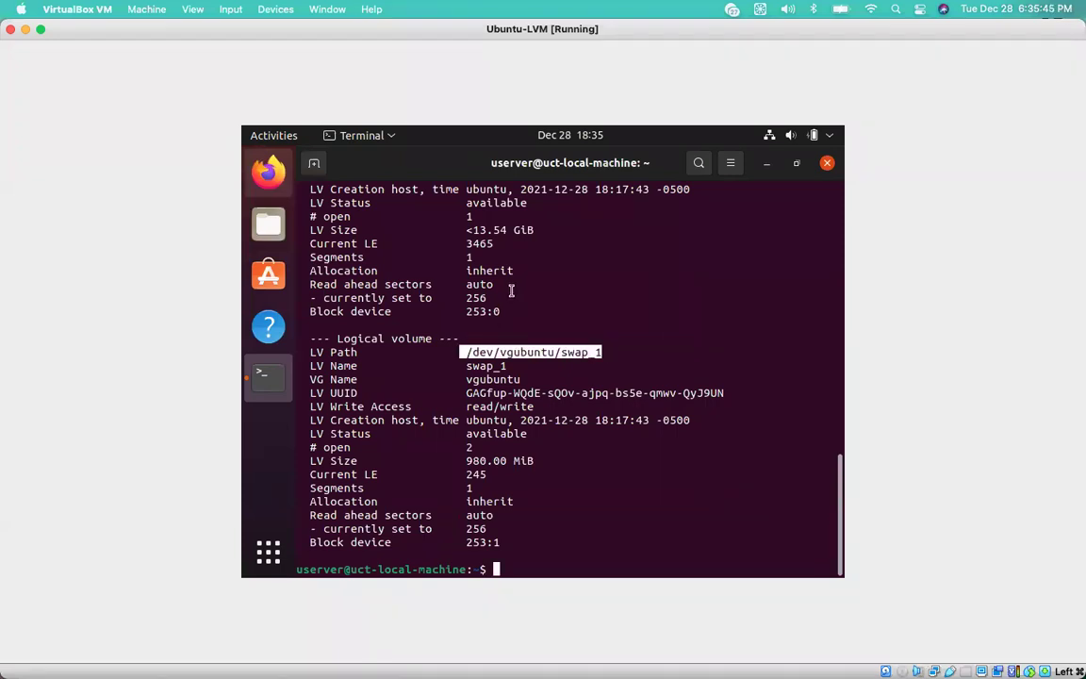
scroll(509, 283, up, 2)
scroll(481, 295, up, 1)
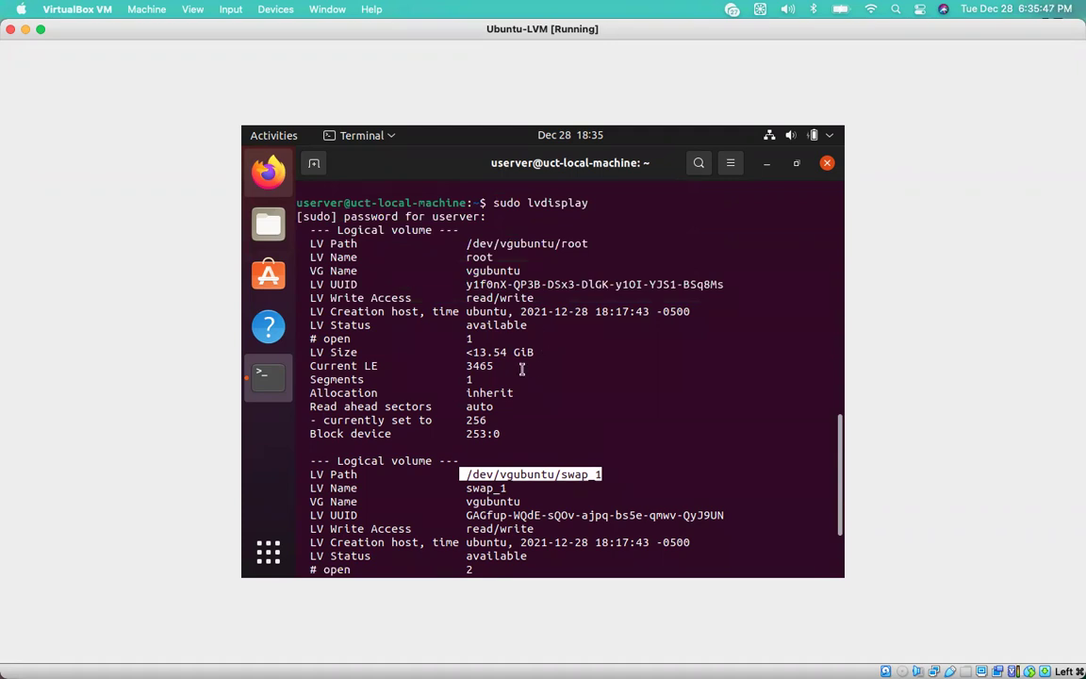
drag(471, 352, 533, 351)
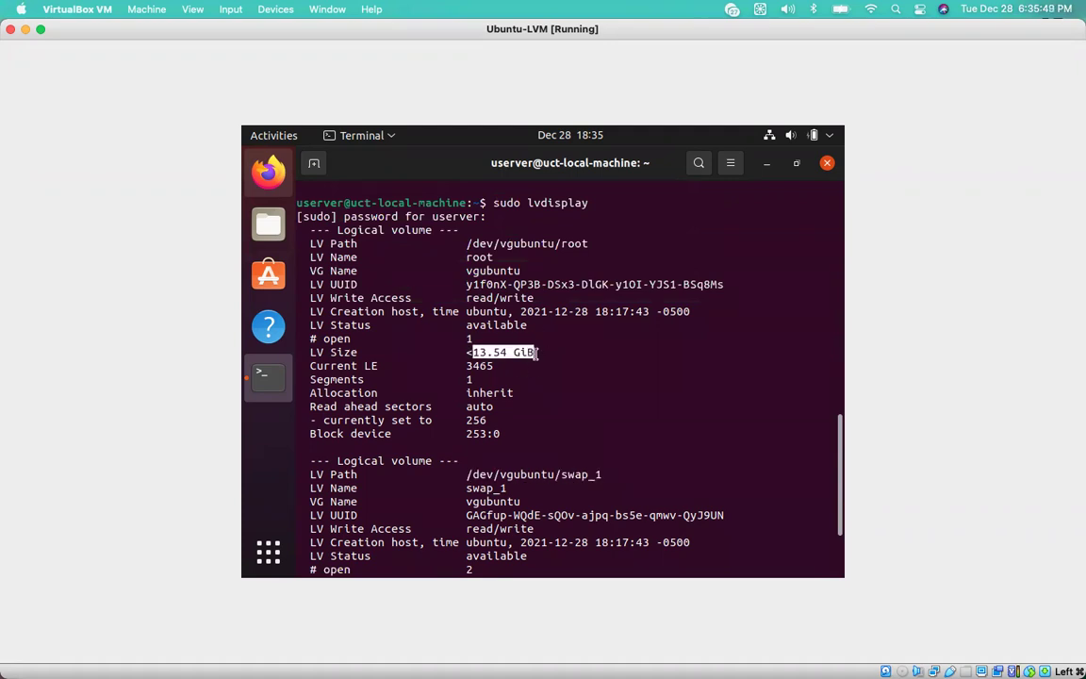
drag(469, 245, 601, 243)
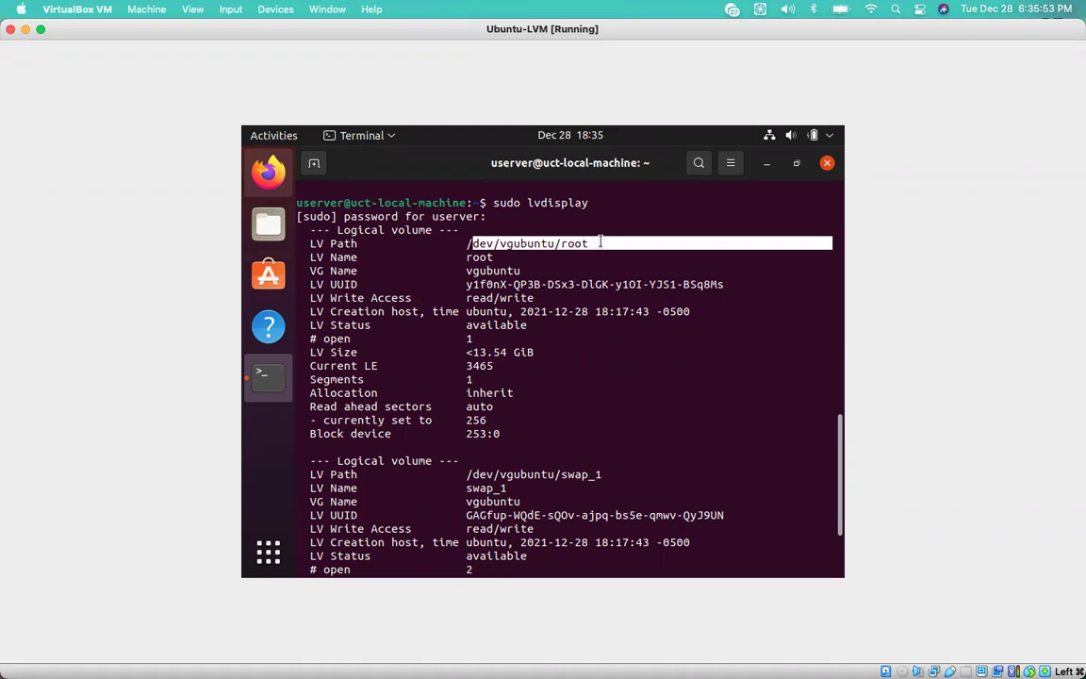